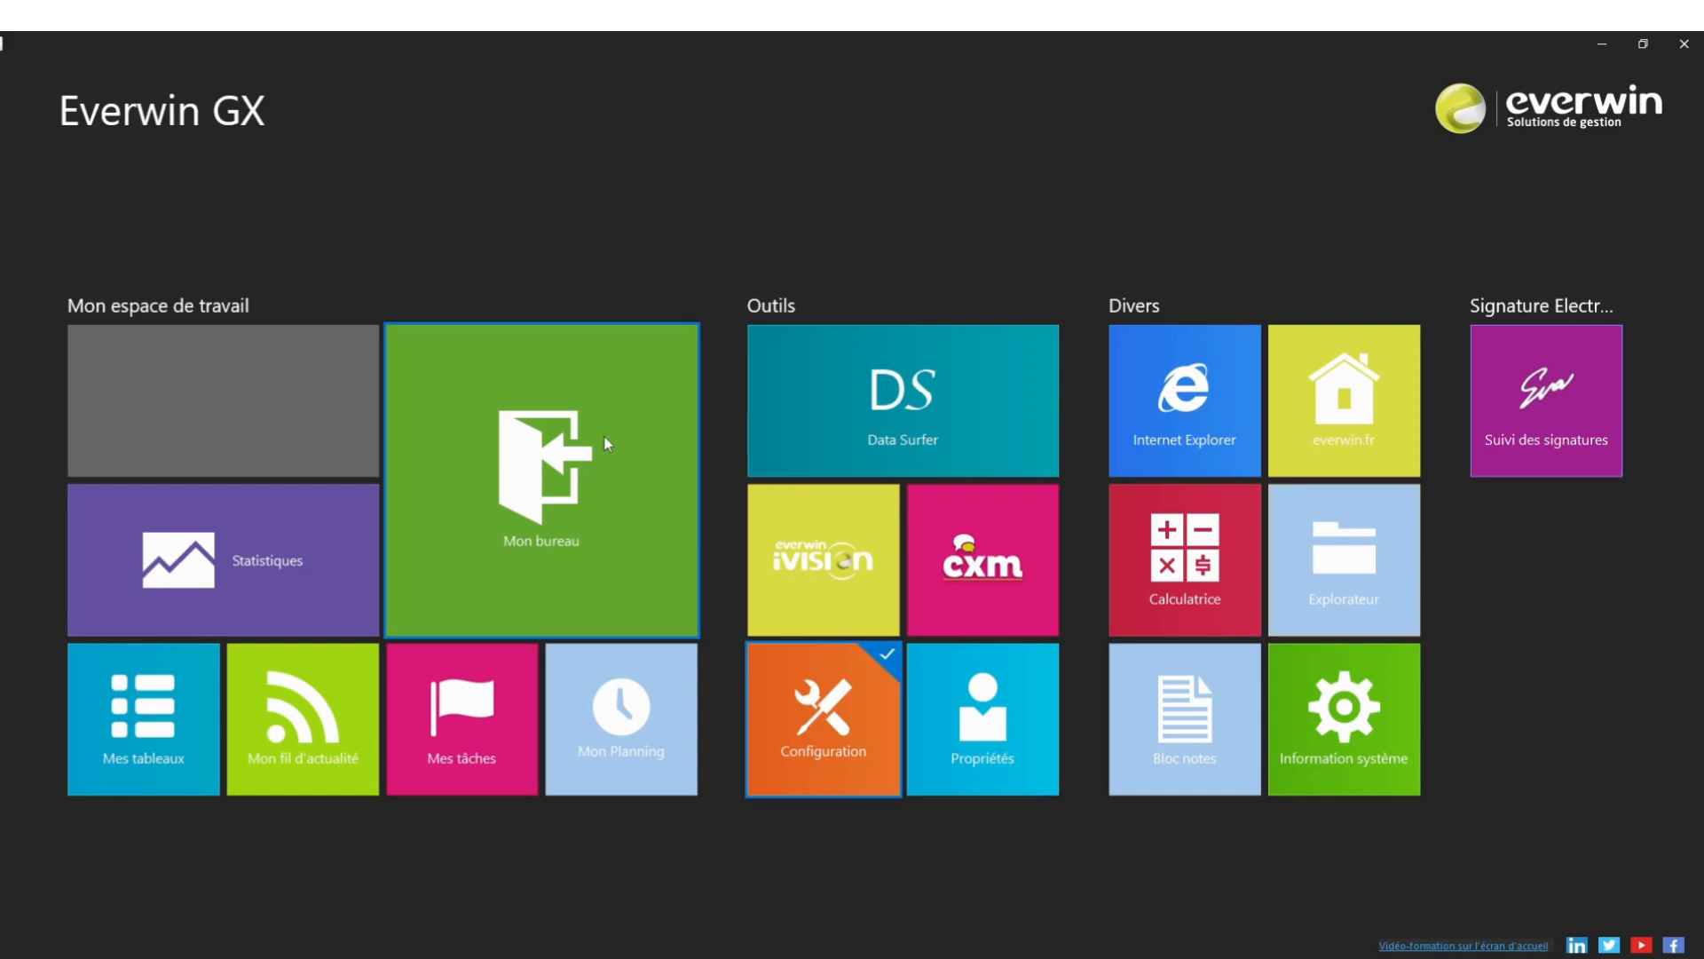
# Open the Mon bureau desktop to display the Affaire list with CRECHE PARIS 14
pyautogui.click(607, 444)
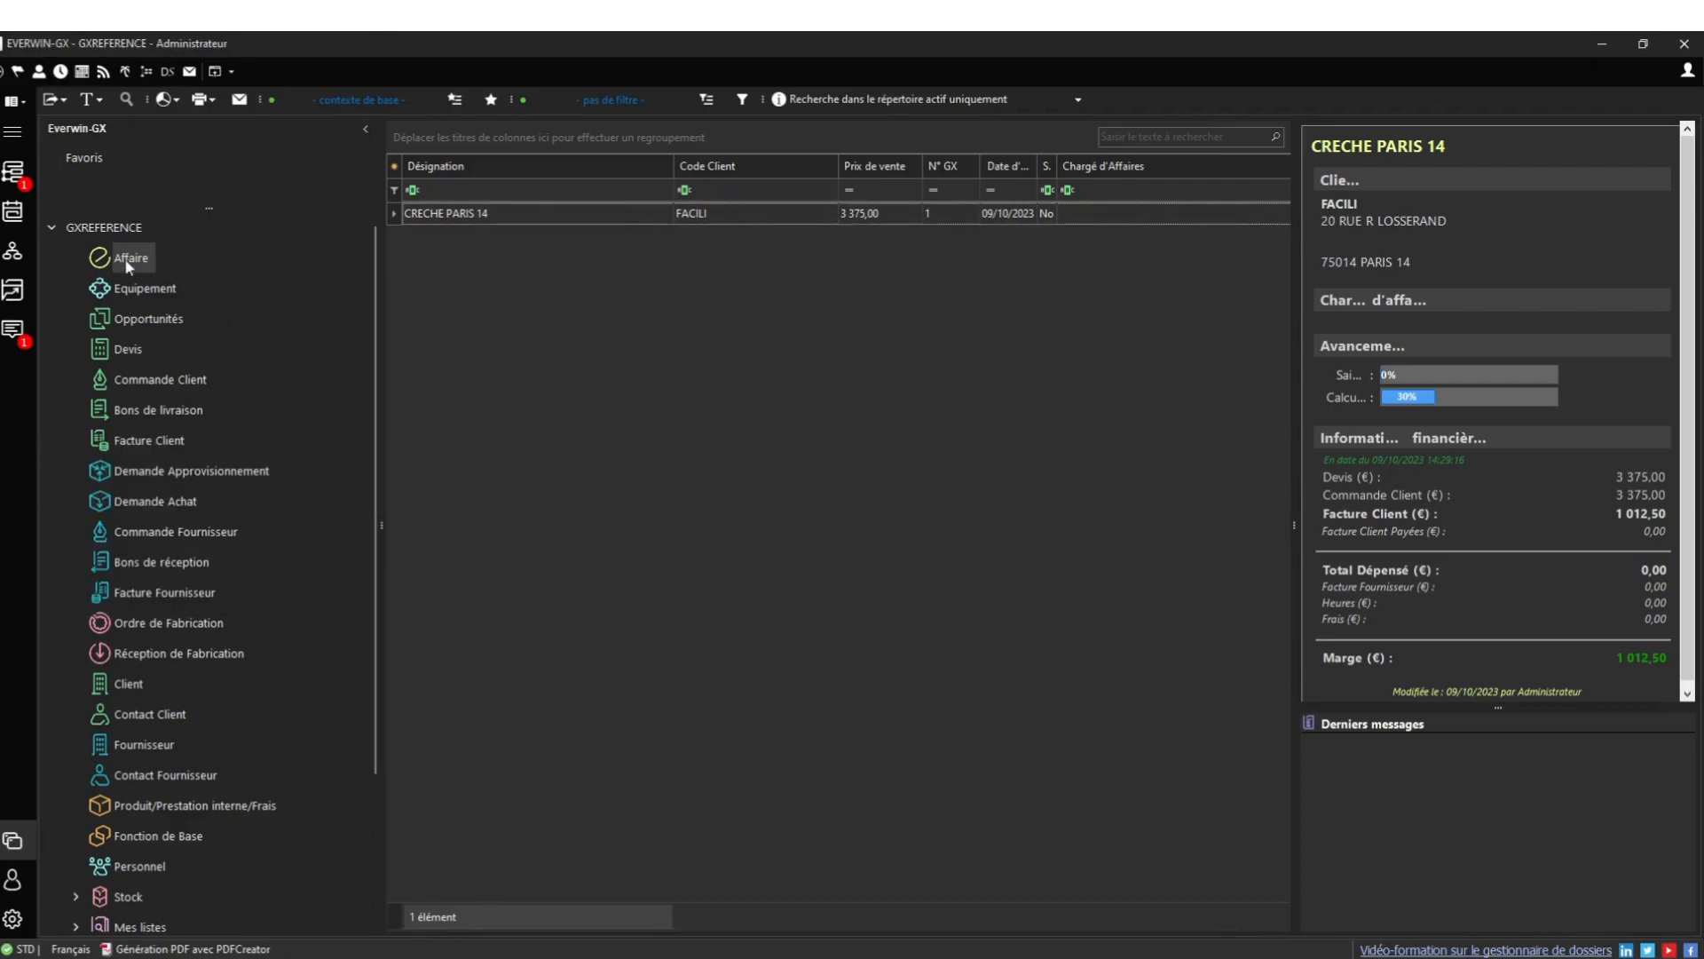
# Create a new opportunity project in Opportunités named 'CONSTRUCTION NOUVELLE ECOLE'
pyautogui.click(145, 320)
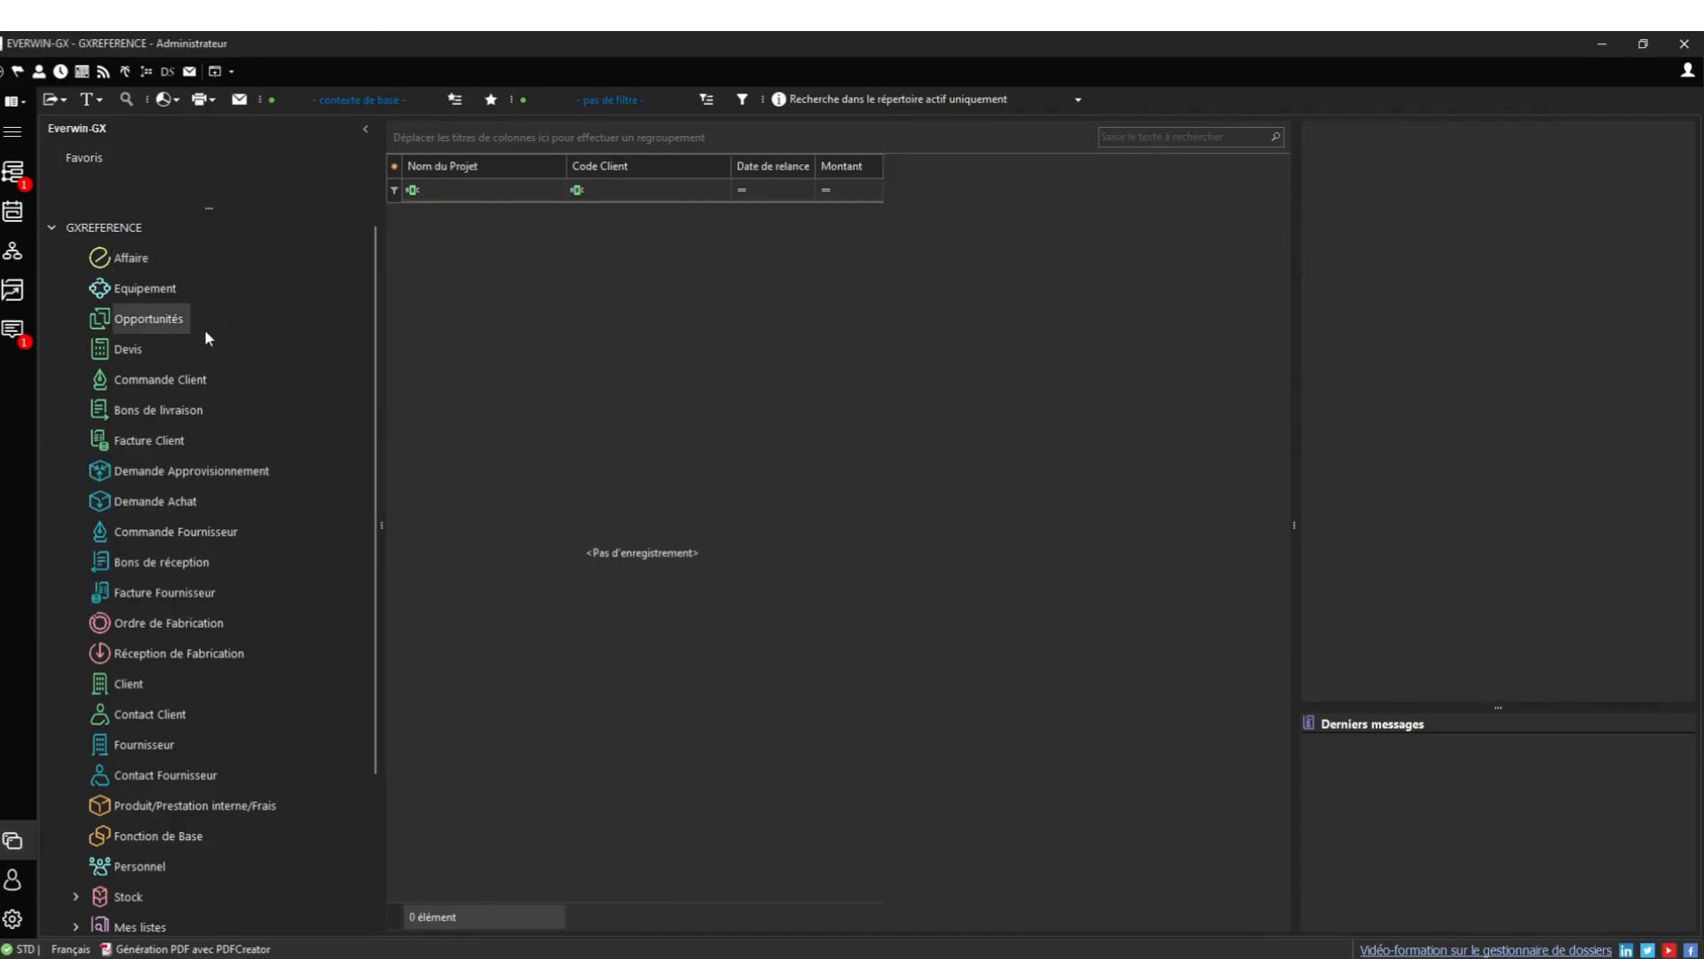
pyautogui.rightClick(494, 278)
pyautogui.click(529, 288)
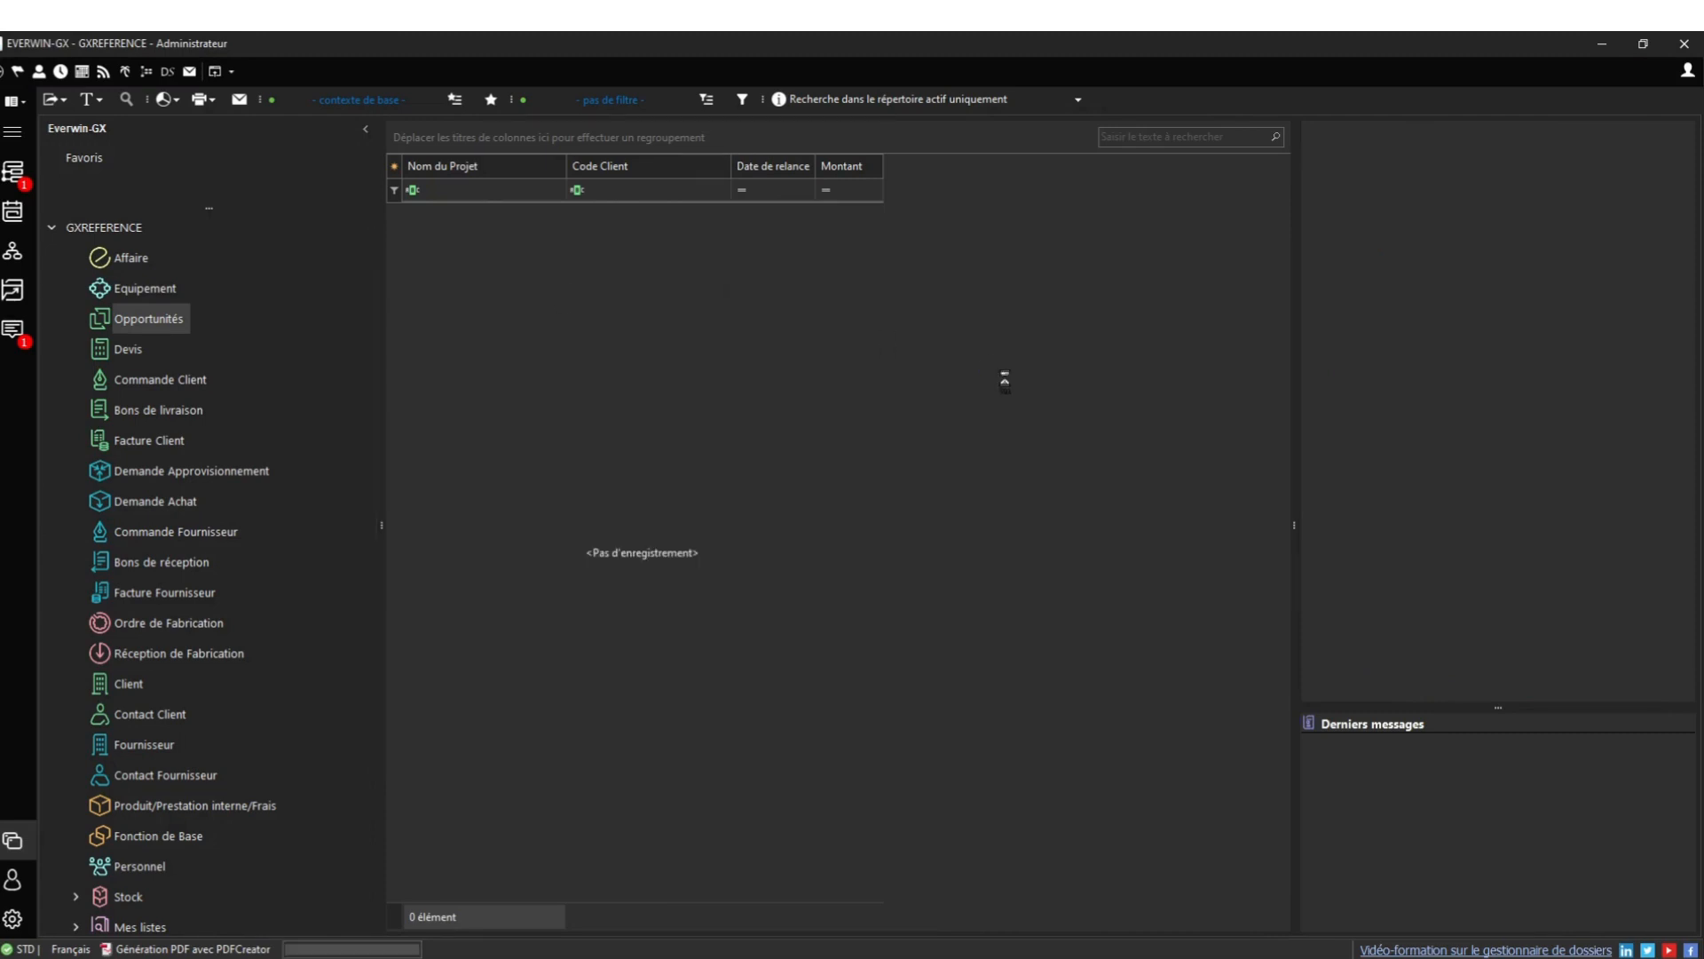
pyautogui.write('CON')
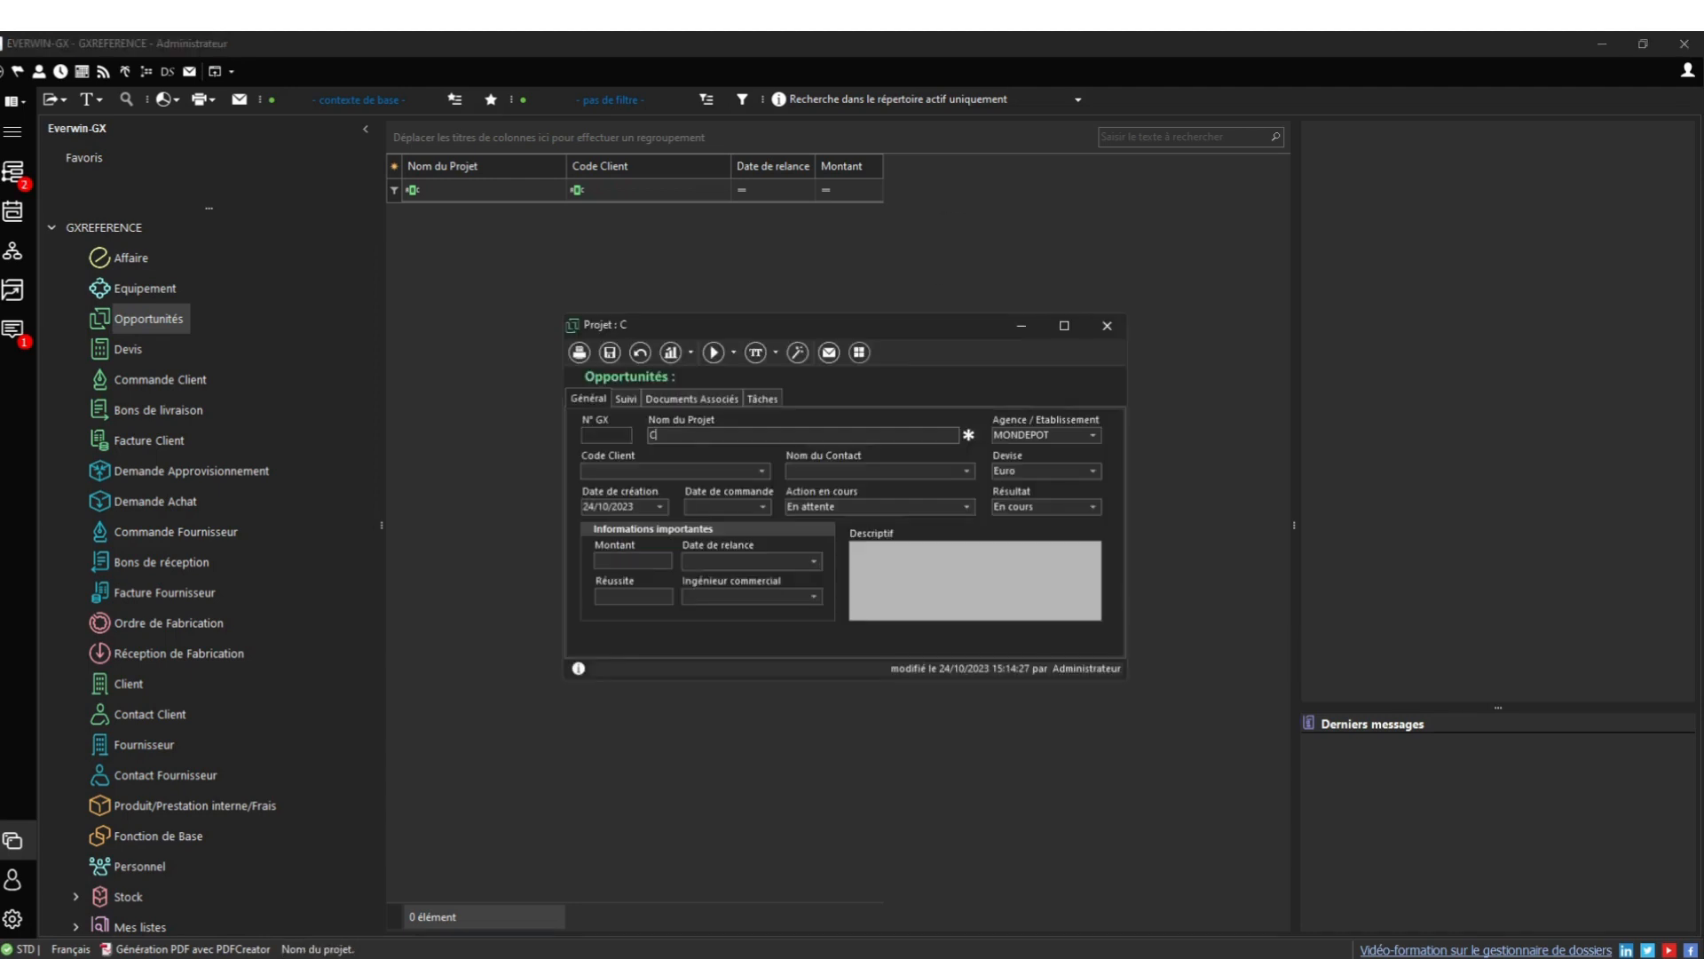
pyautogui.write('STRUCTION NOUVELLE ECOLE')
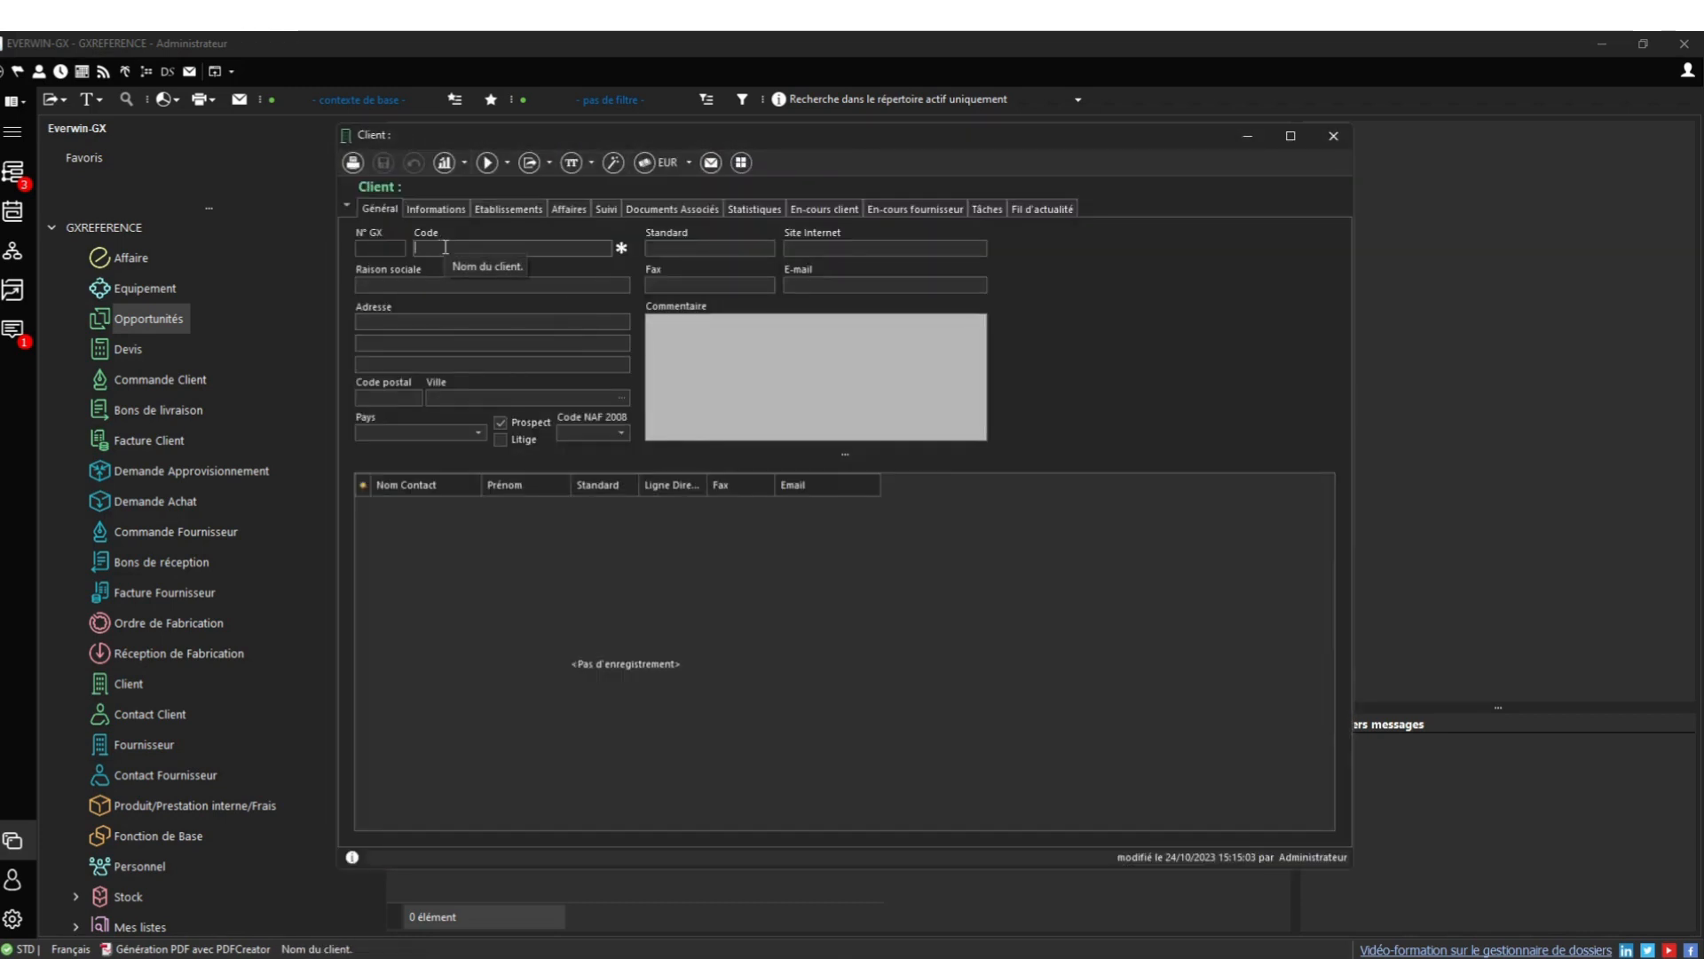
# Enter client MAIRIE DE NEUILLY SUR MARNE with address PLACE DE LA MAIRIE
pyautogui.write('ECCO')
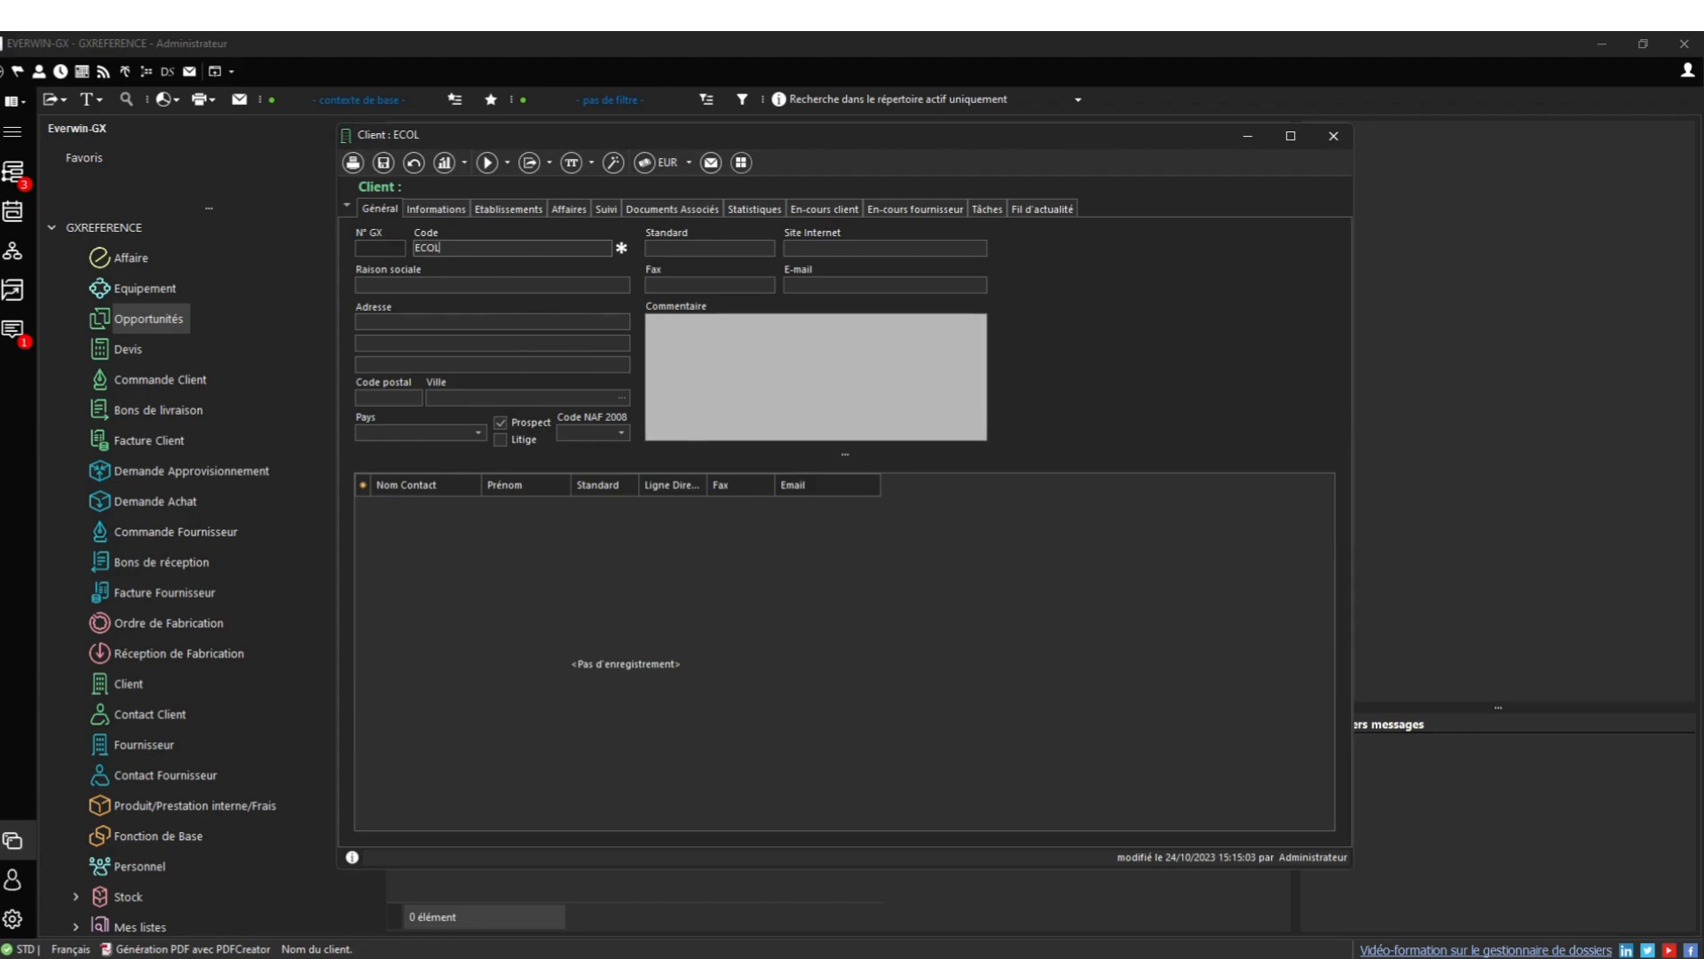
pyautogui.press('BackSpace')
pyautogui.press('BackSpace')
pyautogui.press('BackSpace')
pyautogui.press('BackSpace')
pyautogui.write('MAIRIE DE NEUIOL')
pyautogui.press('BackSpace')
pyautogui.press('BackSpace')
pyautogui.press('BackSpace')
pyautogui.write('ILLY SUR MANE')
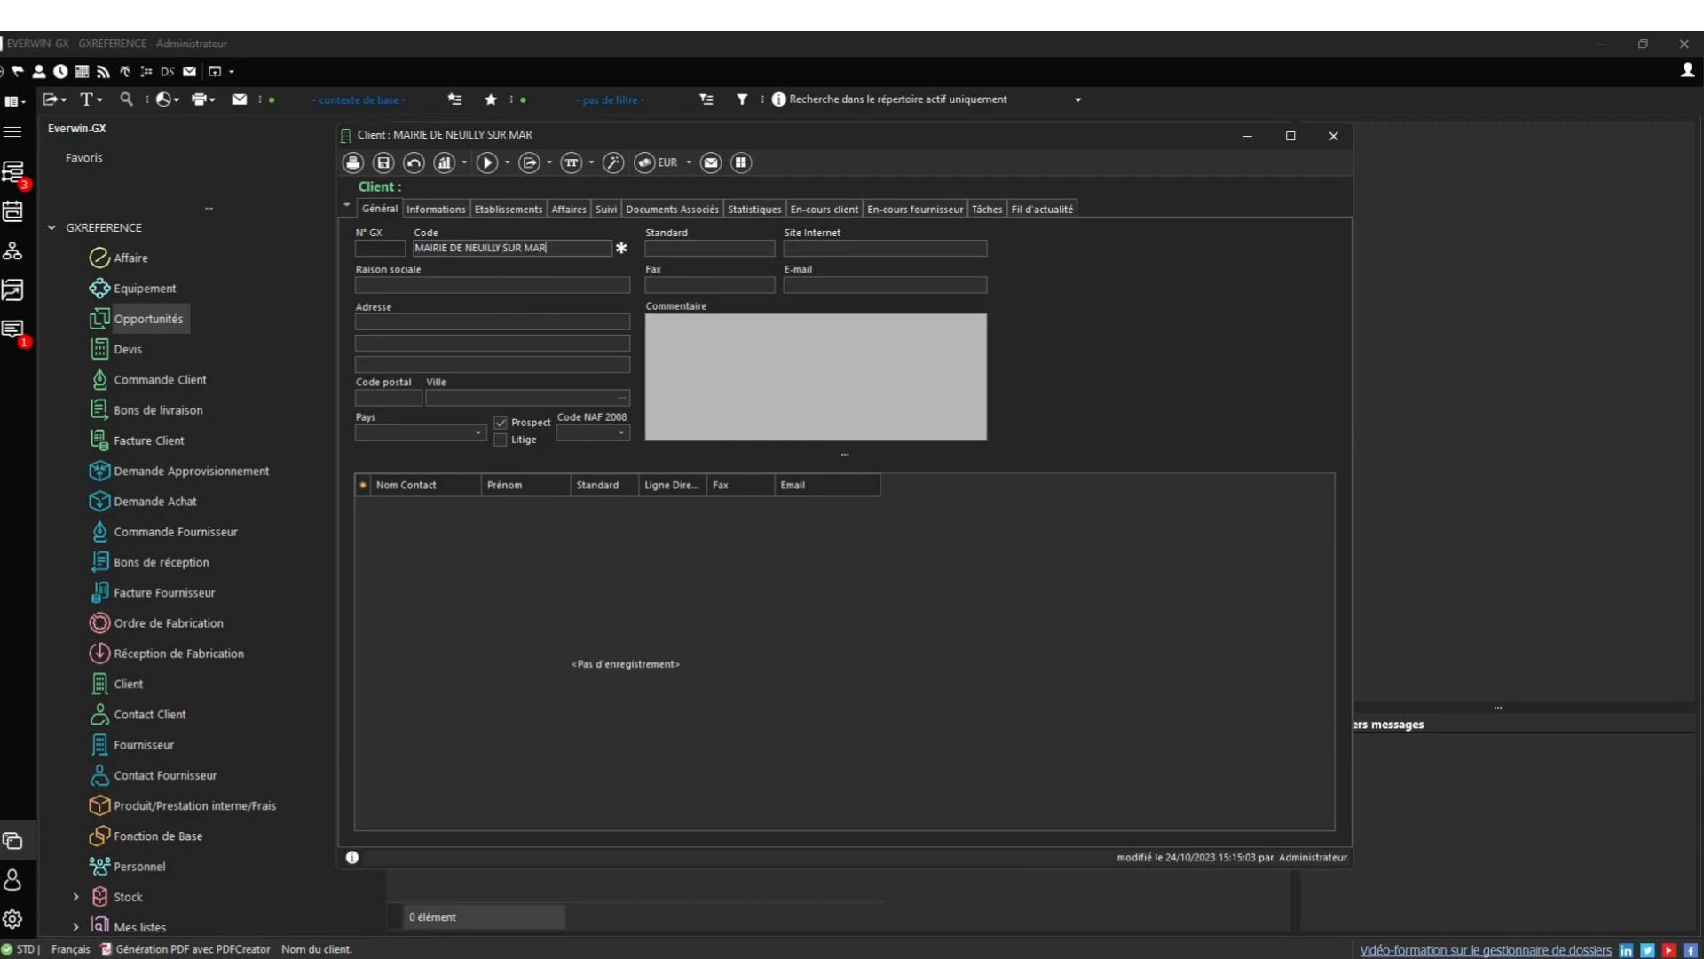
pyautogui.write('NE')
pyautogui.moveTo(564, 247); pyautogui.dragTo(429, 249)
pyautogui.moveTo(562, 248); pyautogui.dragTo(406, 252)
pyautogui.click(410, 280)
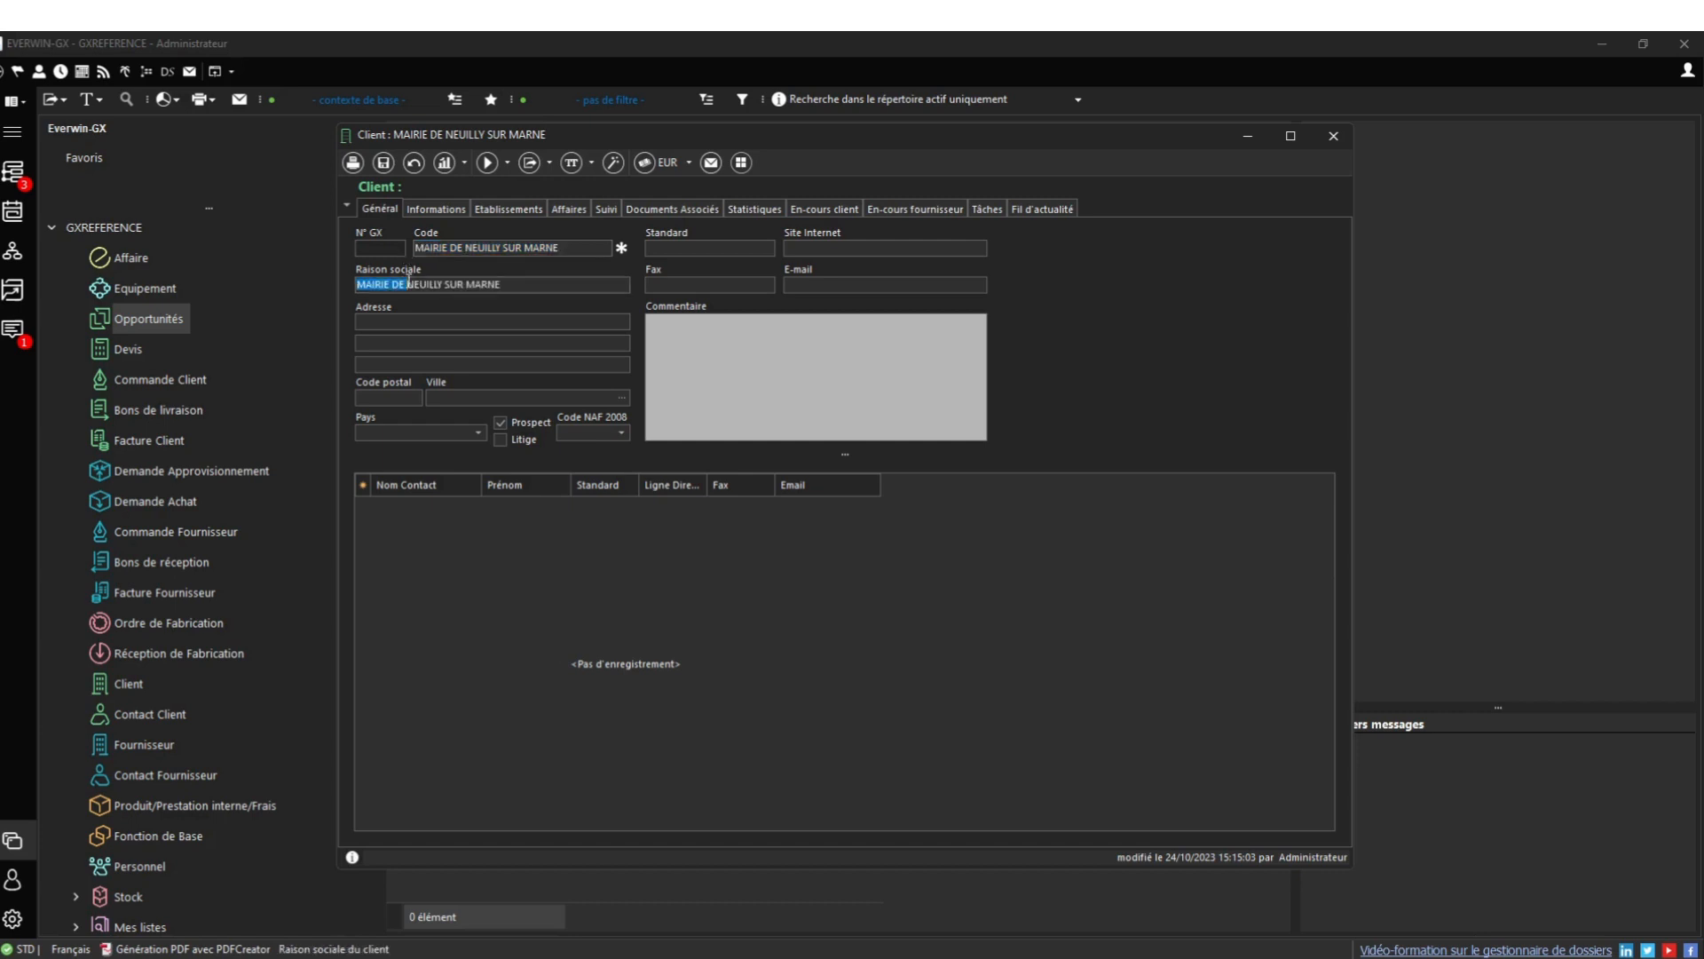
pyautogui.click(408, 321)
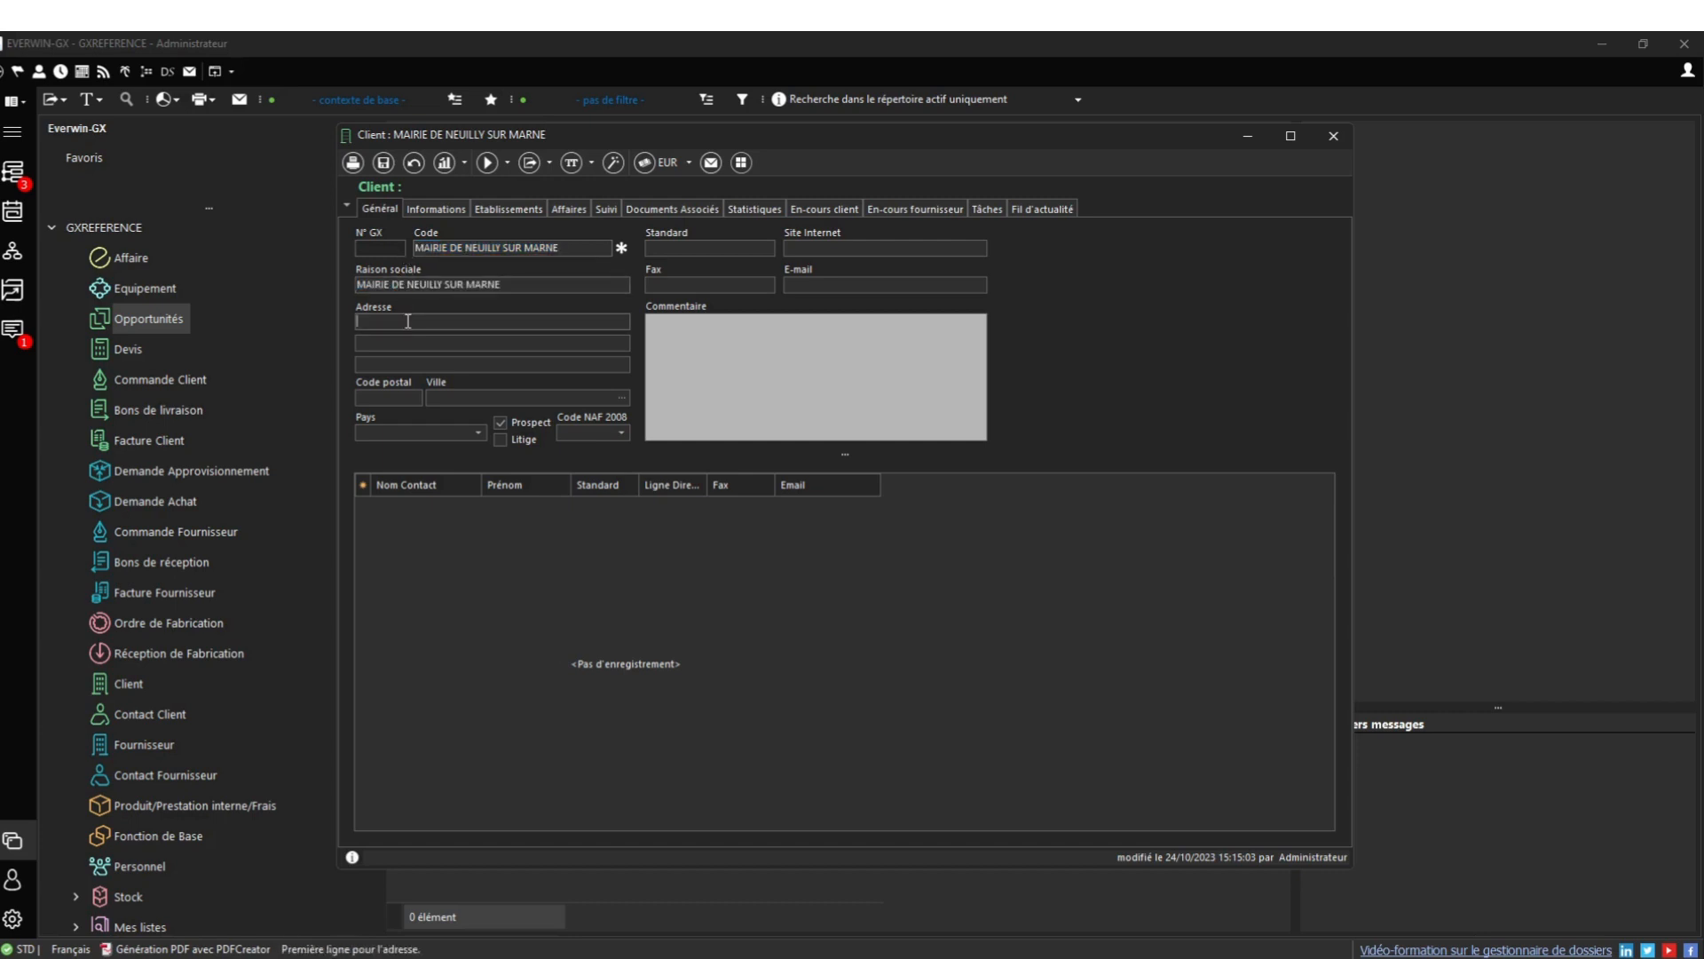
pyautogui.write('PLACE DE LA MAIRIE')
# Choose NEUILLY SUR MARNE as the town and save the record as a client
pyautogui.click(621, 397)
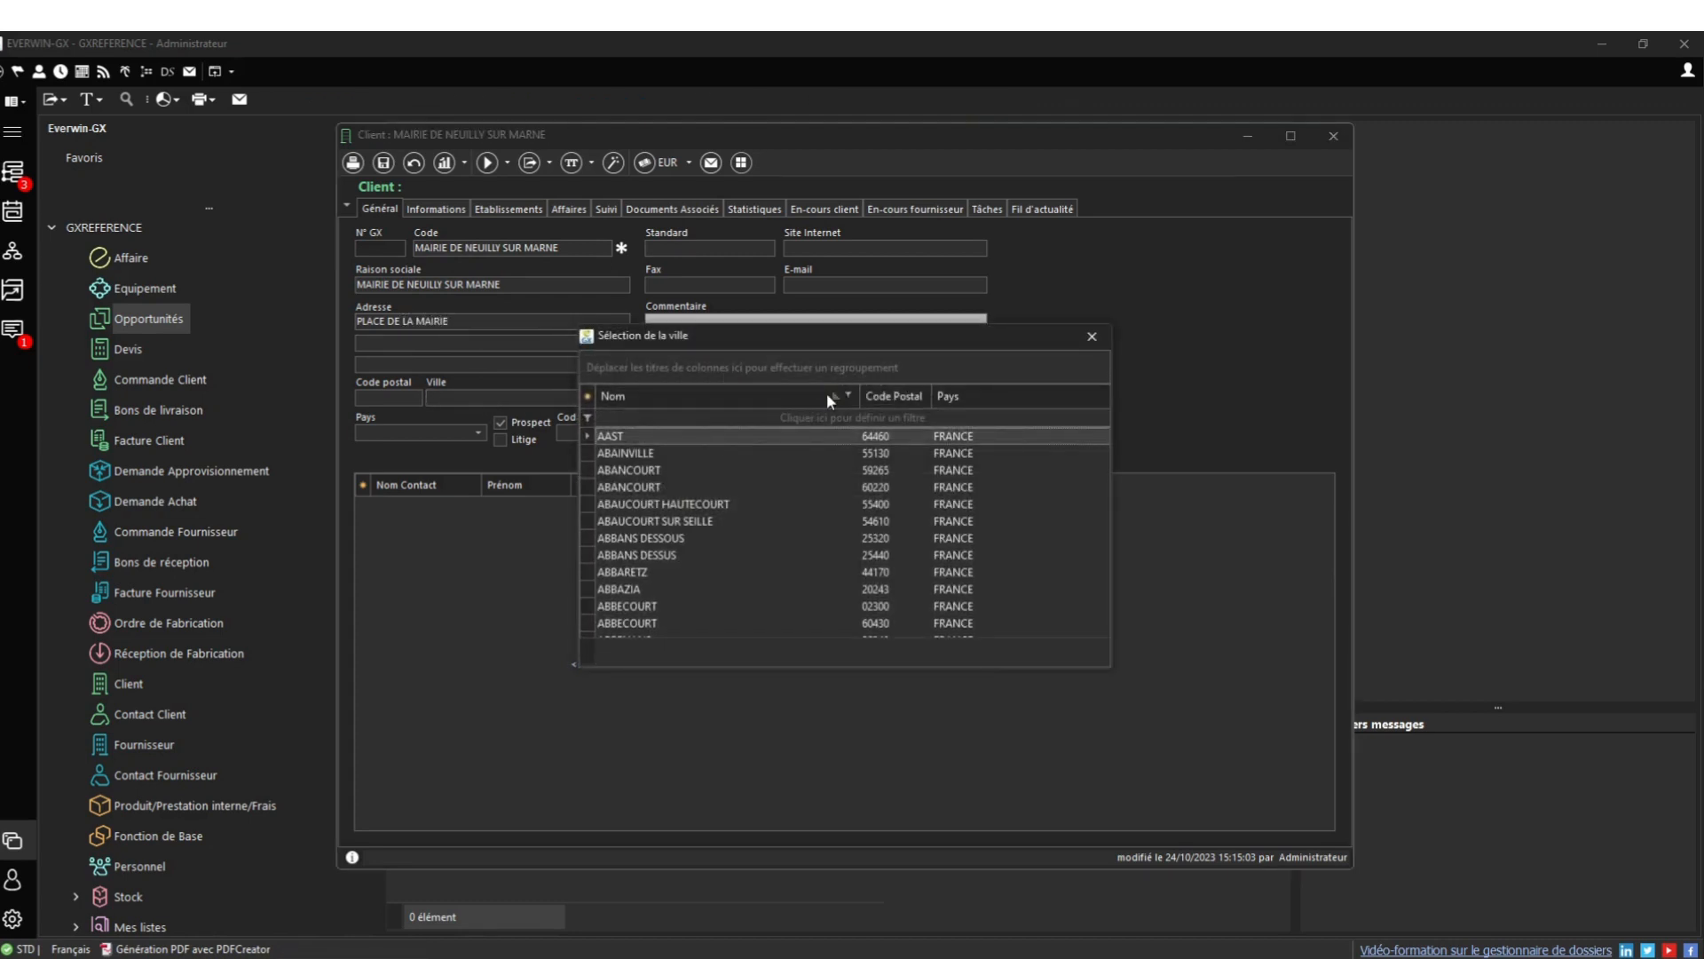
pyautogui.write('neui')
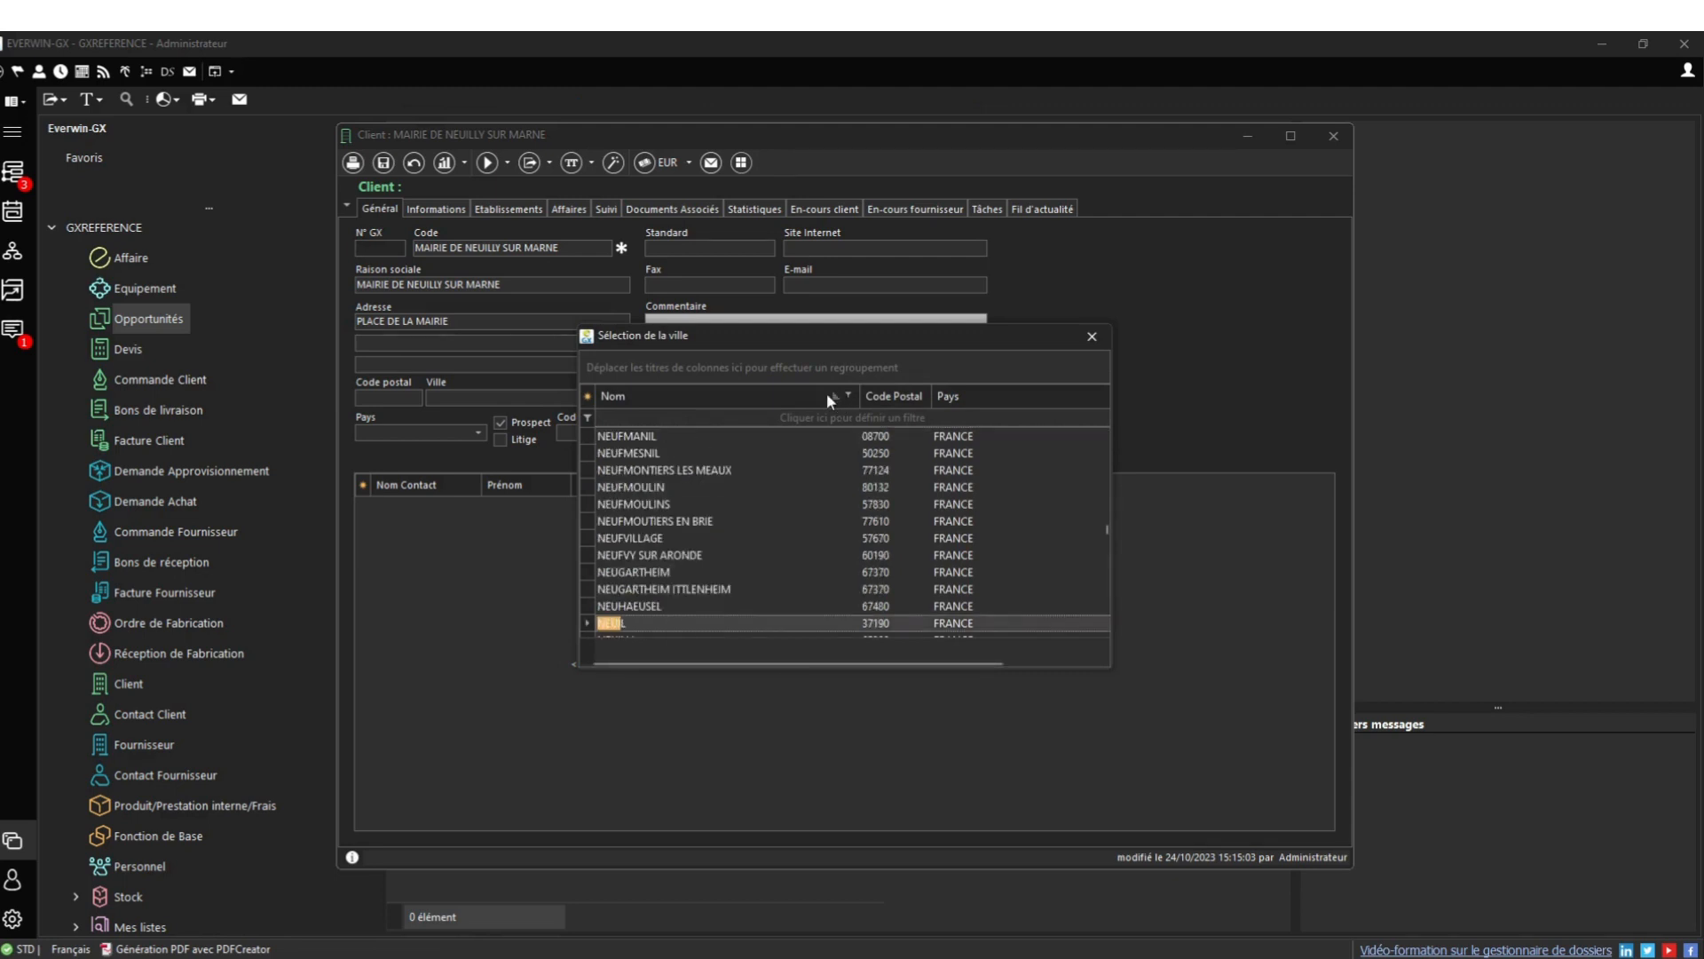
pyautogui.write('lly su')
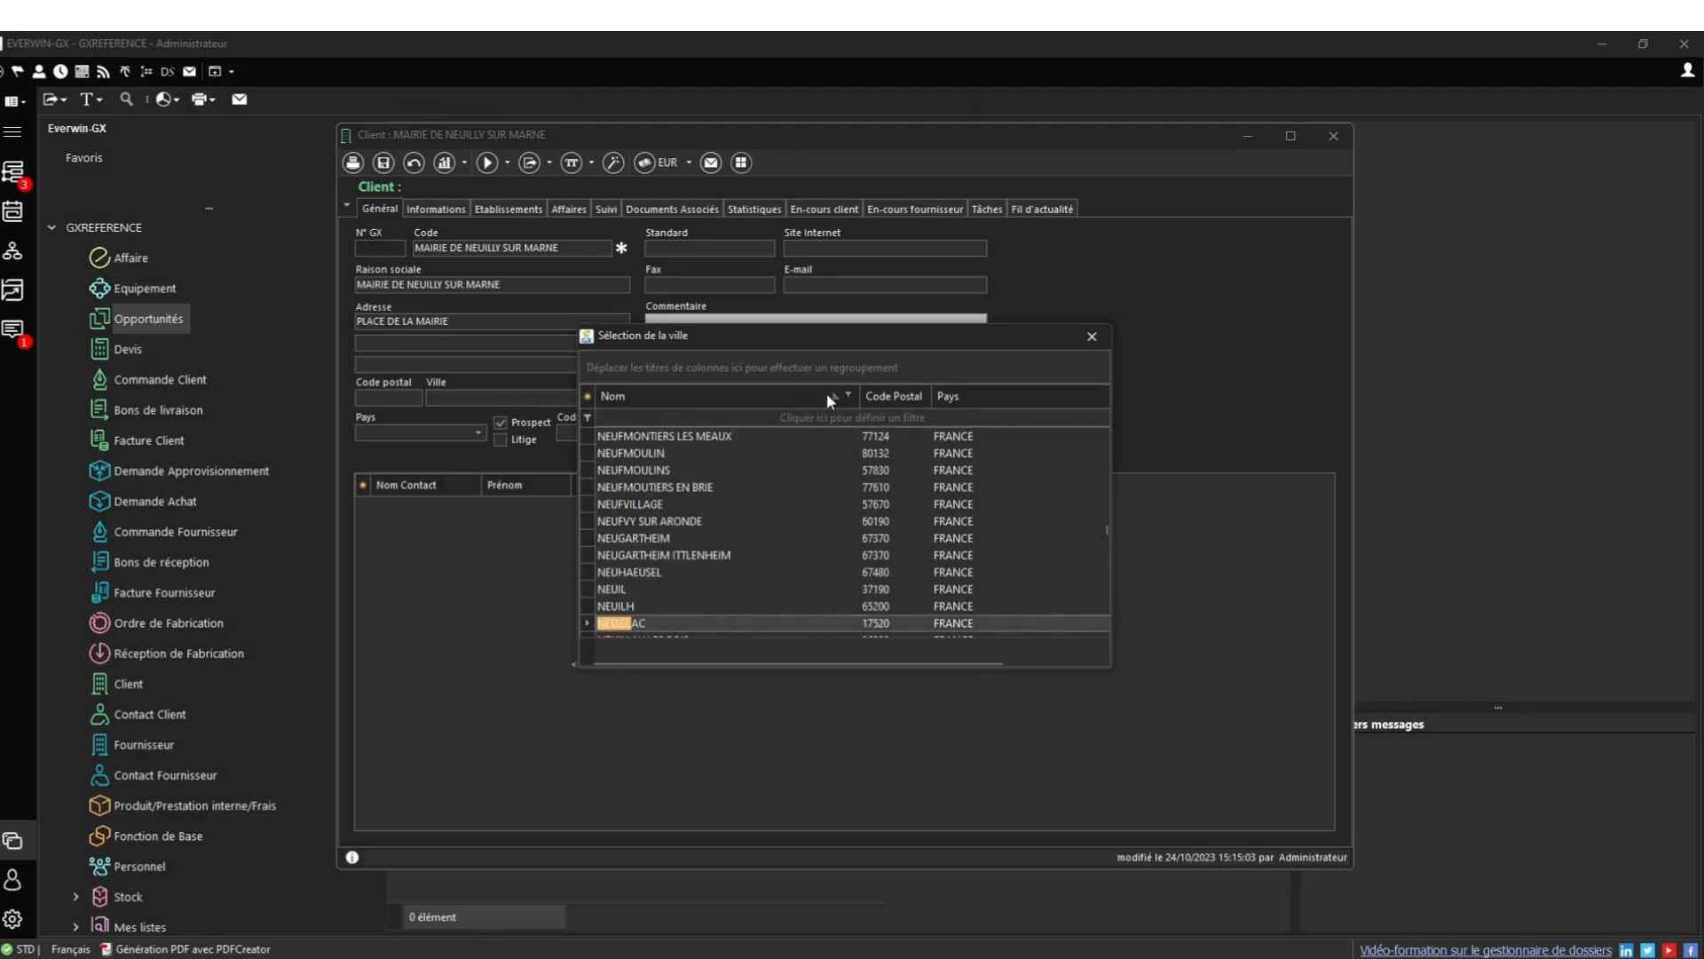
pyautogui.write('r m')
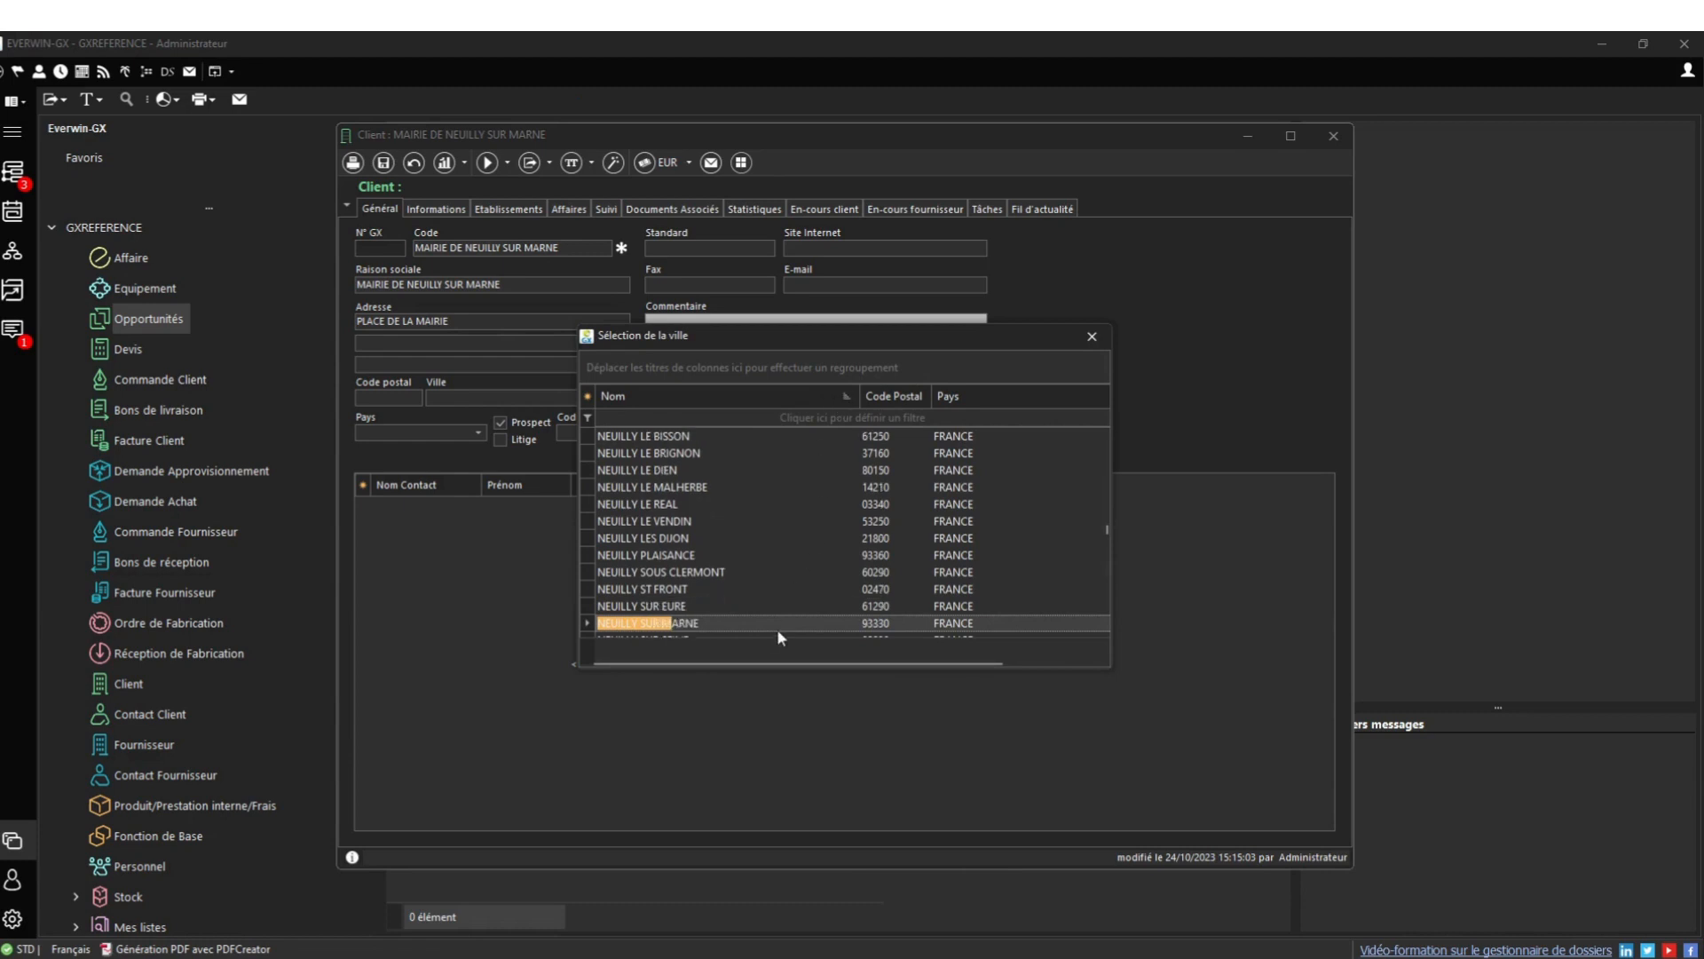
pyautogui.doubleClick(776, 628)
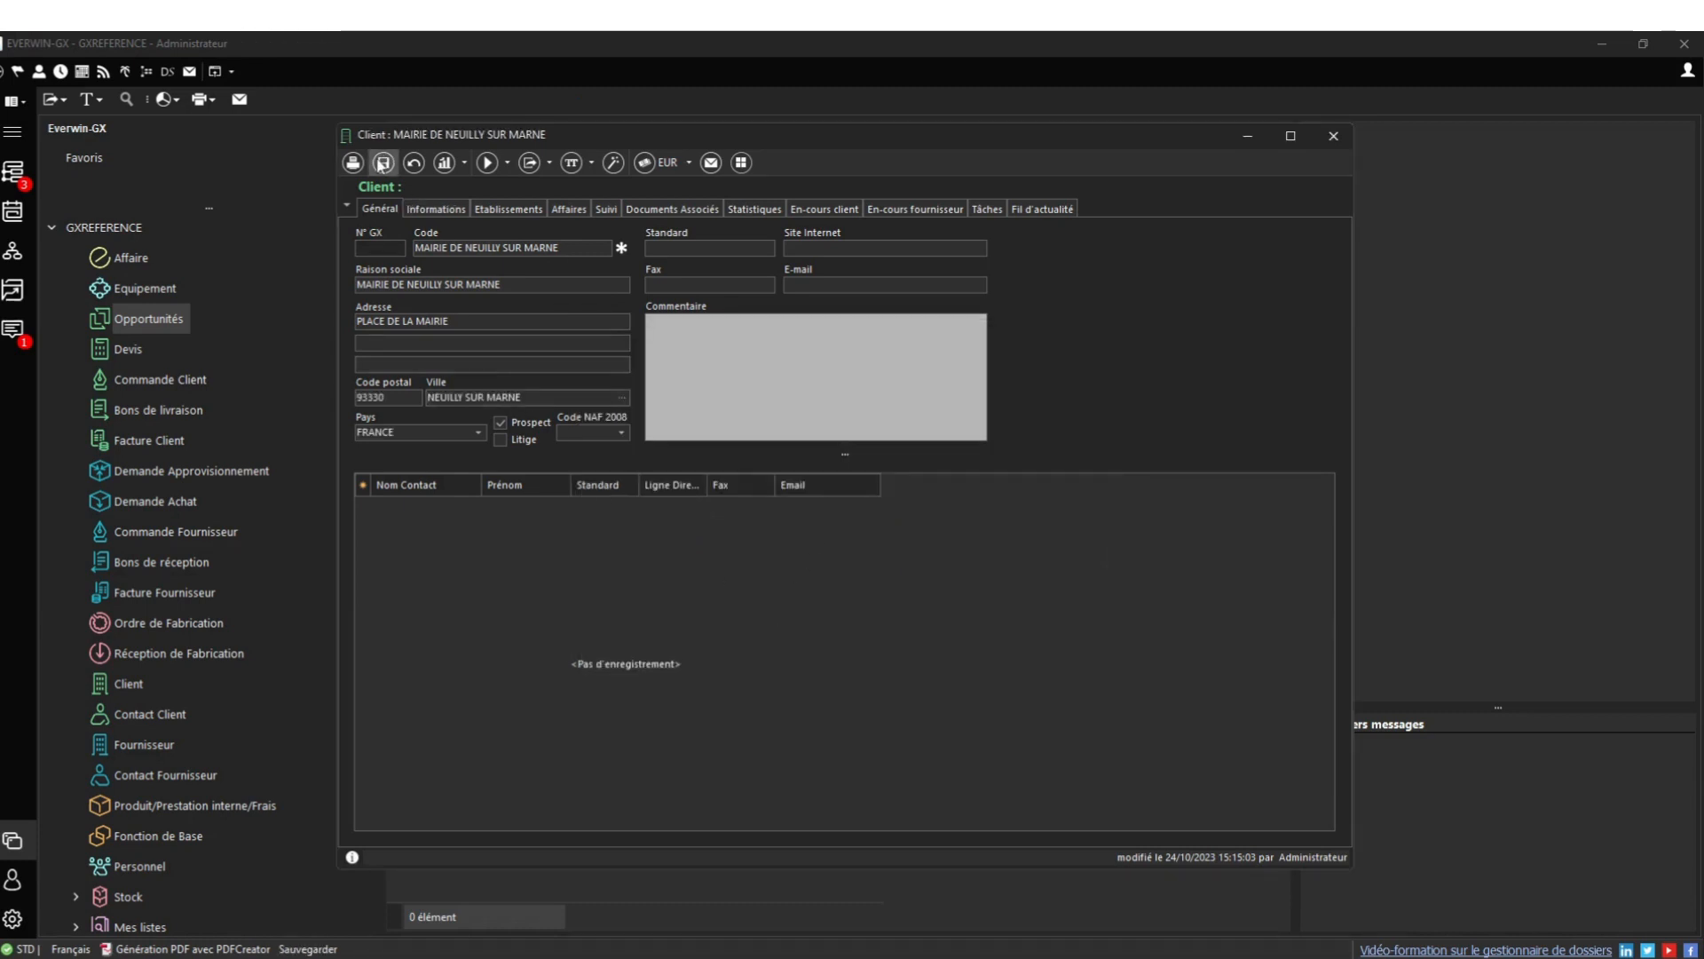
pyautogui.click(383, 163)
pyautogui.click(771, 607)
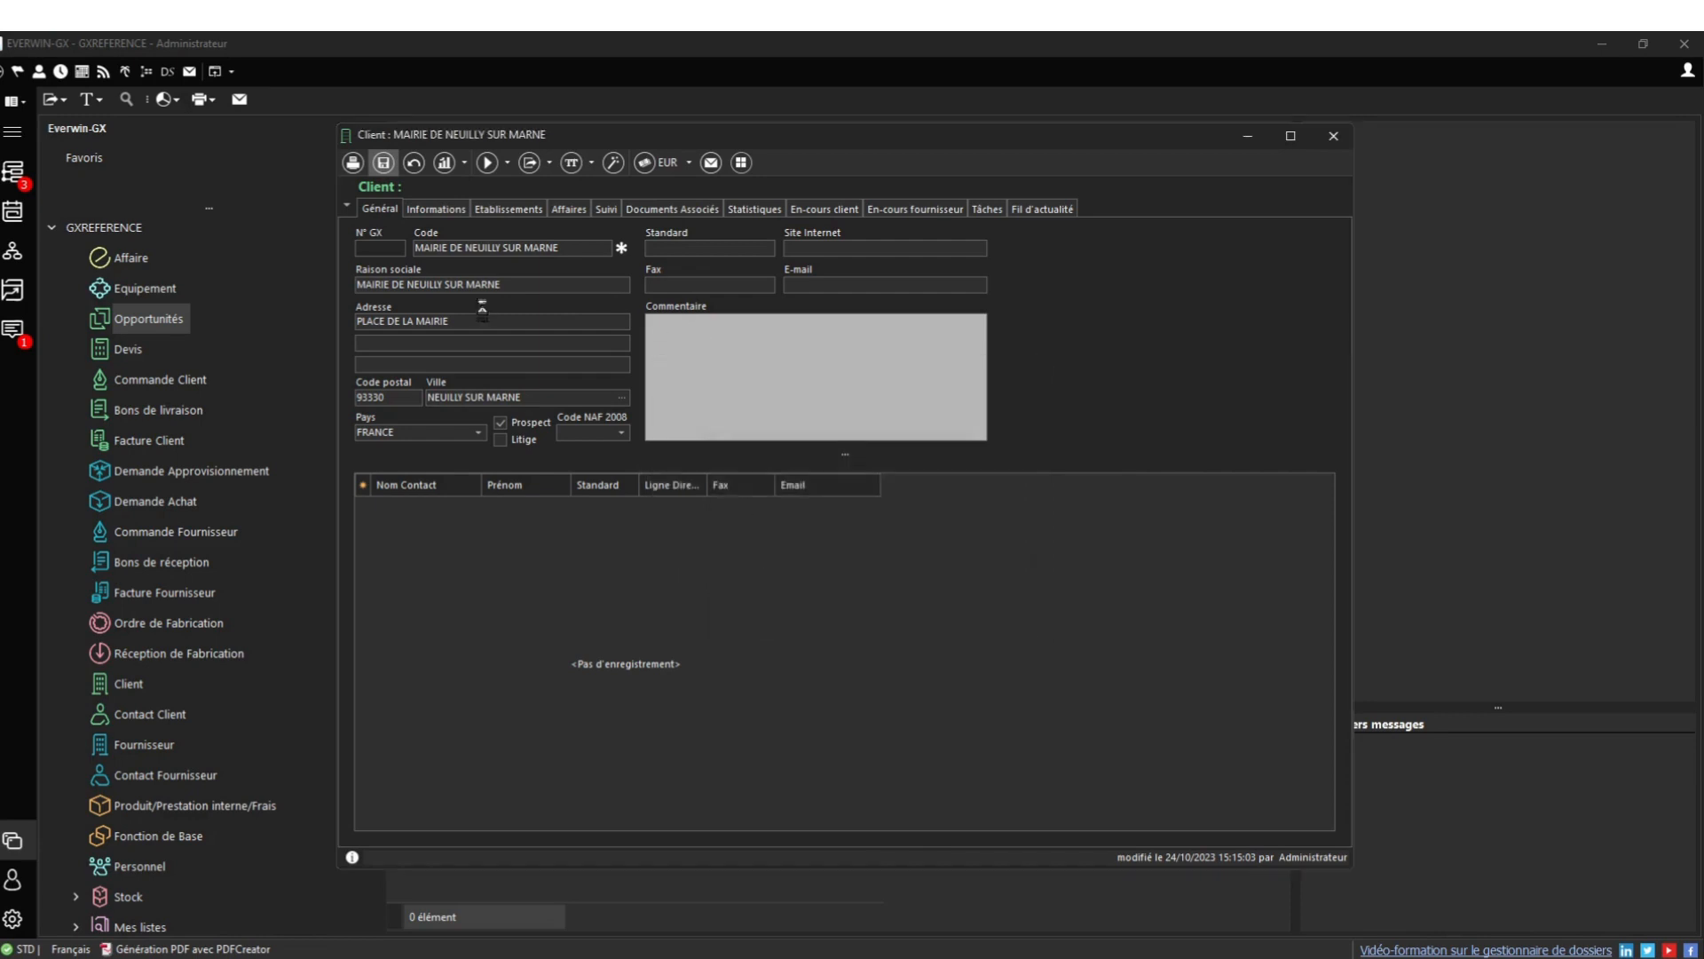
# Add a new client contact with the client's address, entering the contact's last and first names
pyautogui.rightClick(502, 543)
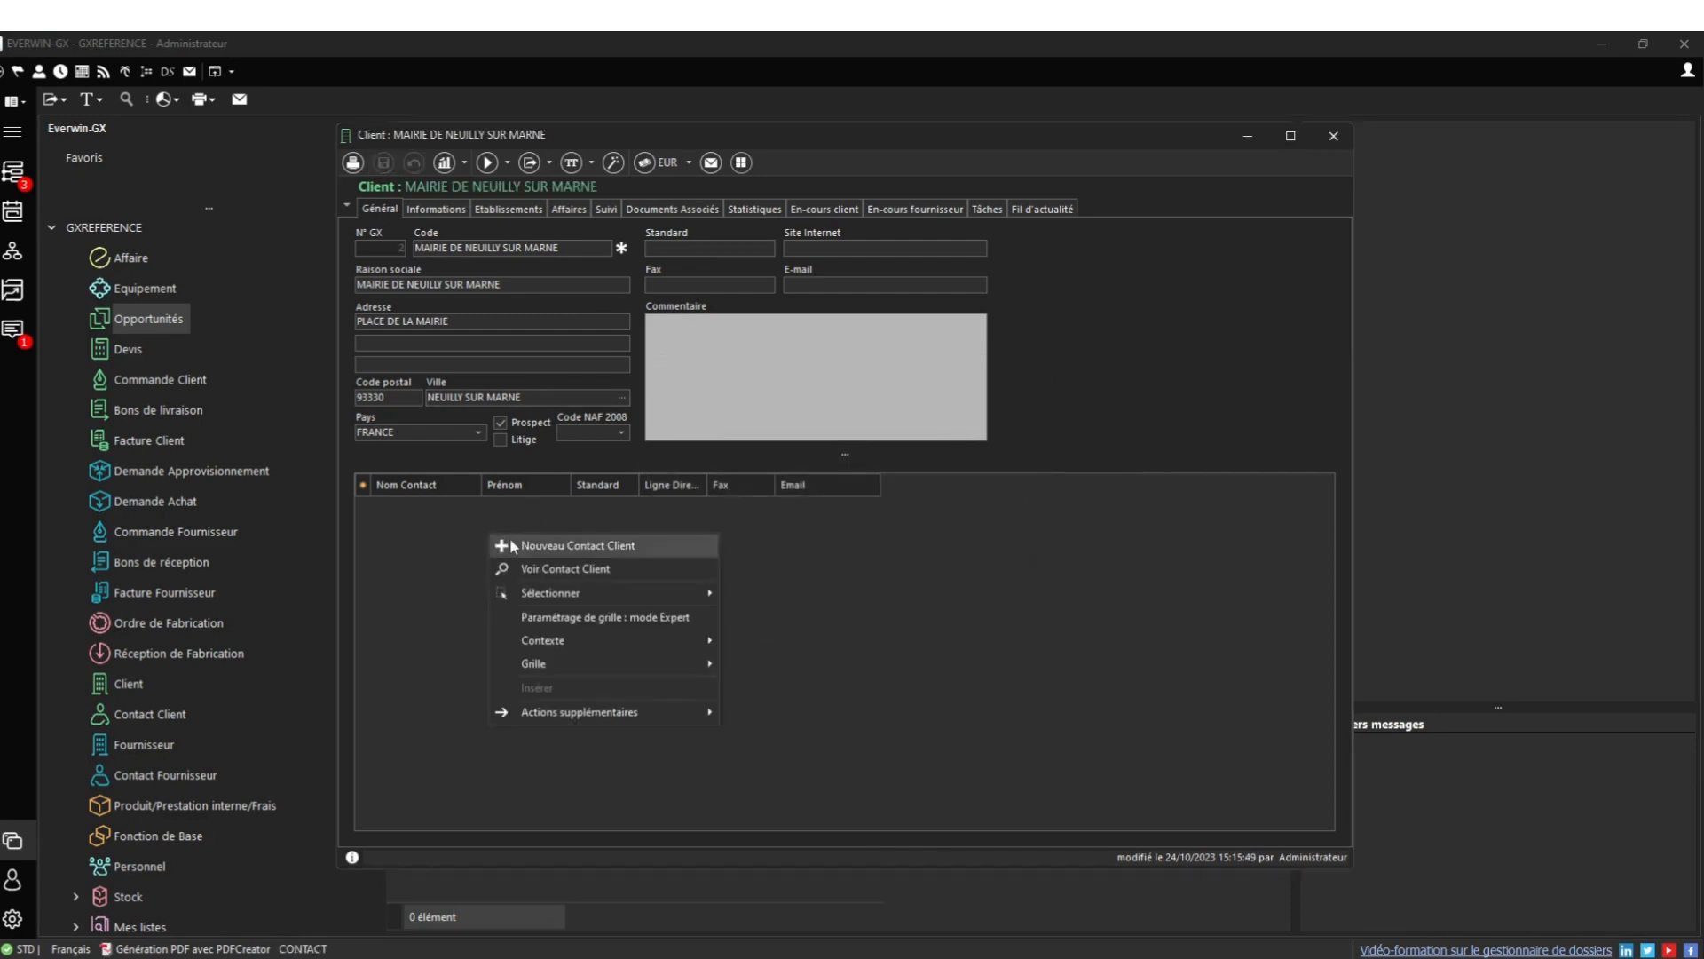
pyautogui.click(869, 590)
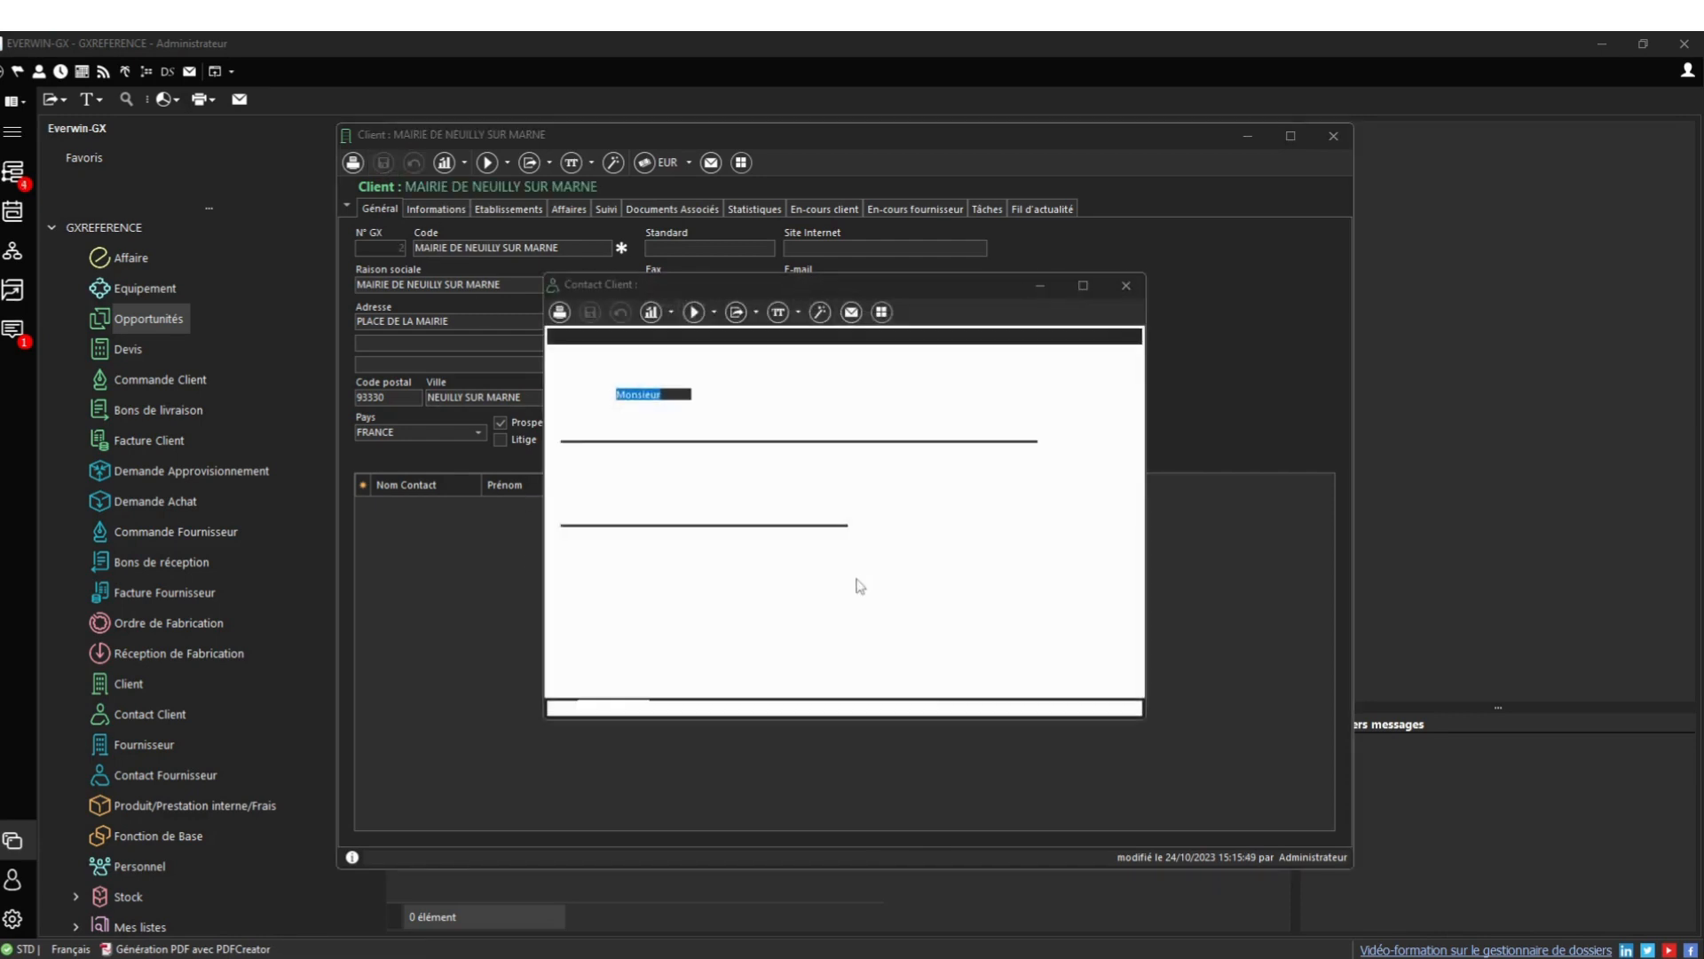
pyautogui.click(854, 543)
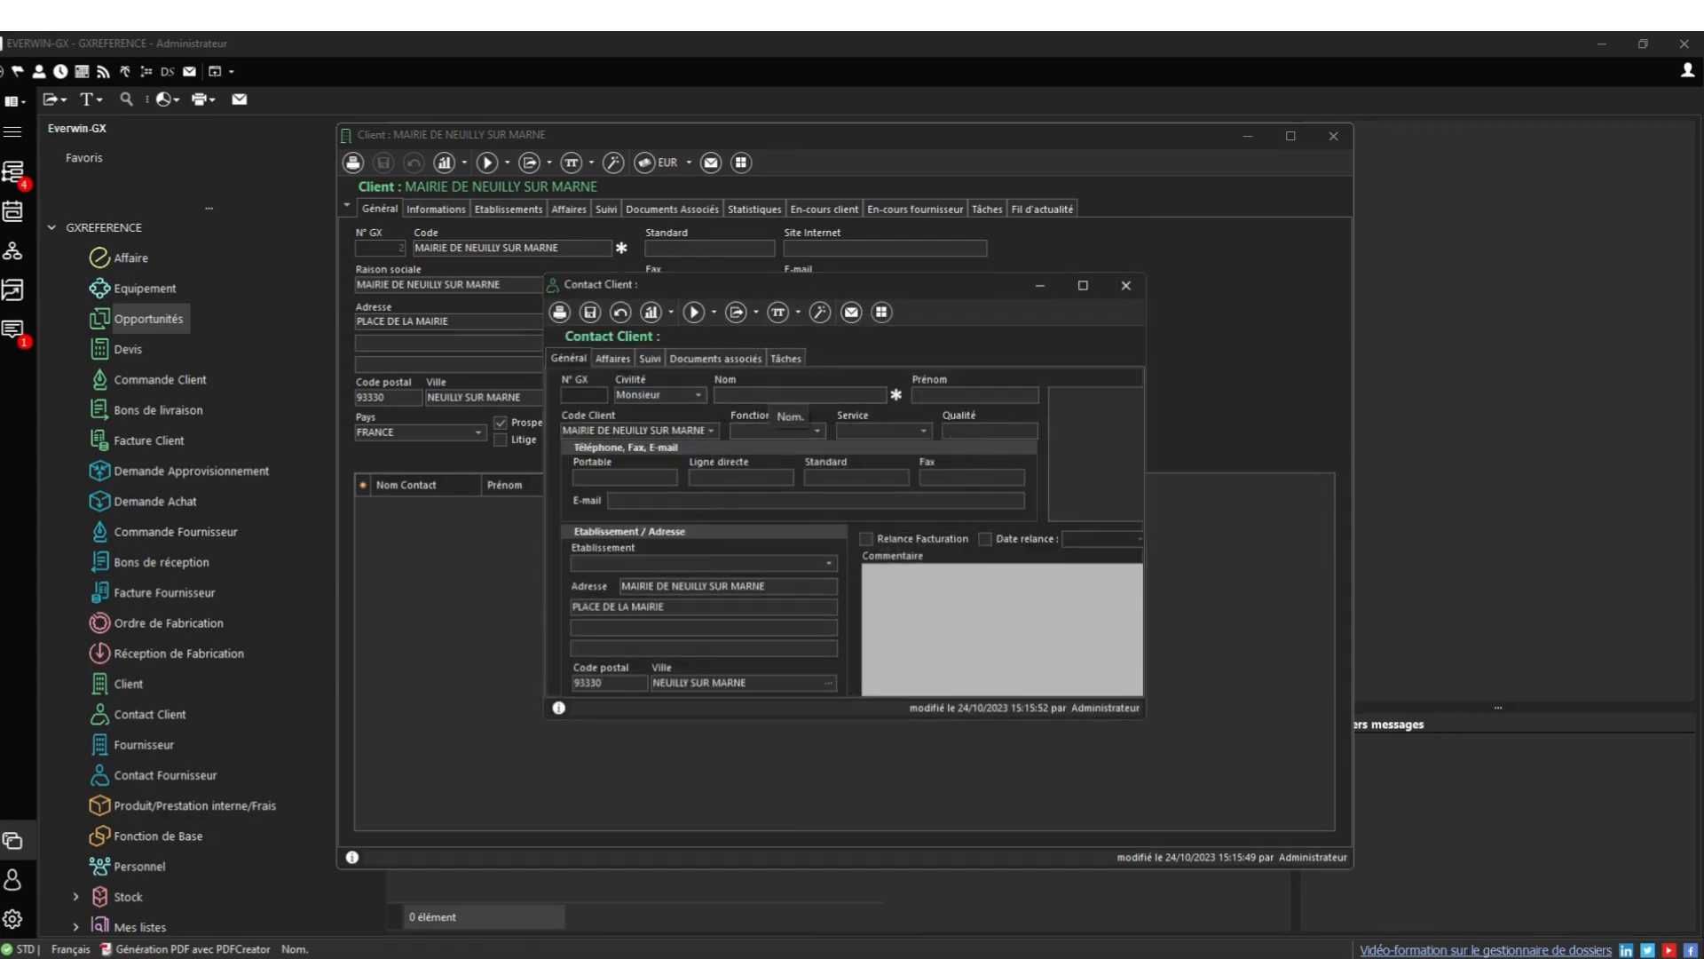
pyautogui.click(980, 394)
pyautogui.write('PATRIC')
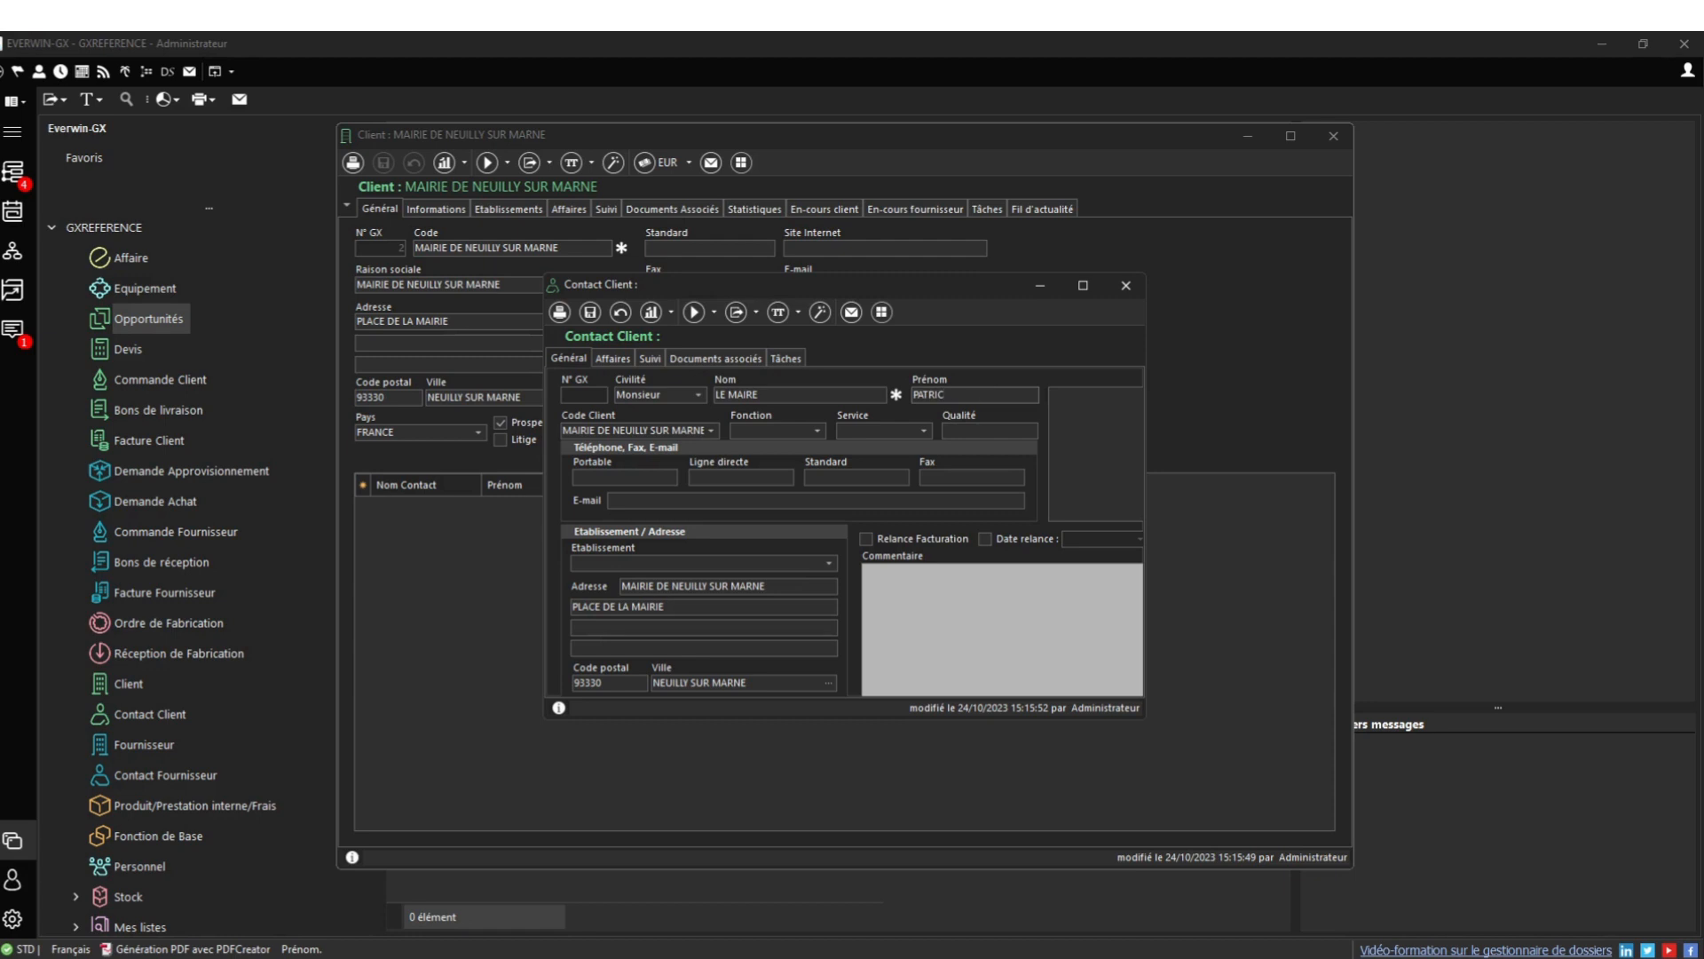
pyautogui.write('LK')
# Fill in the contact's mobile number and e-mail, then save the contact
pyautogui.click(623, 477)
pyautogui.write('06060606060')
pyautogui.click(621, 503)
pyautogui.click(590, 312)
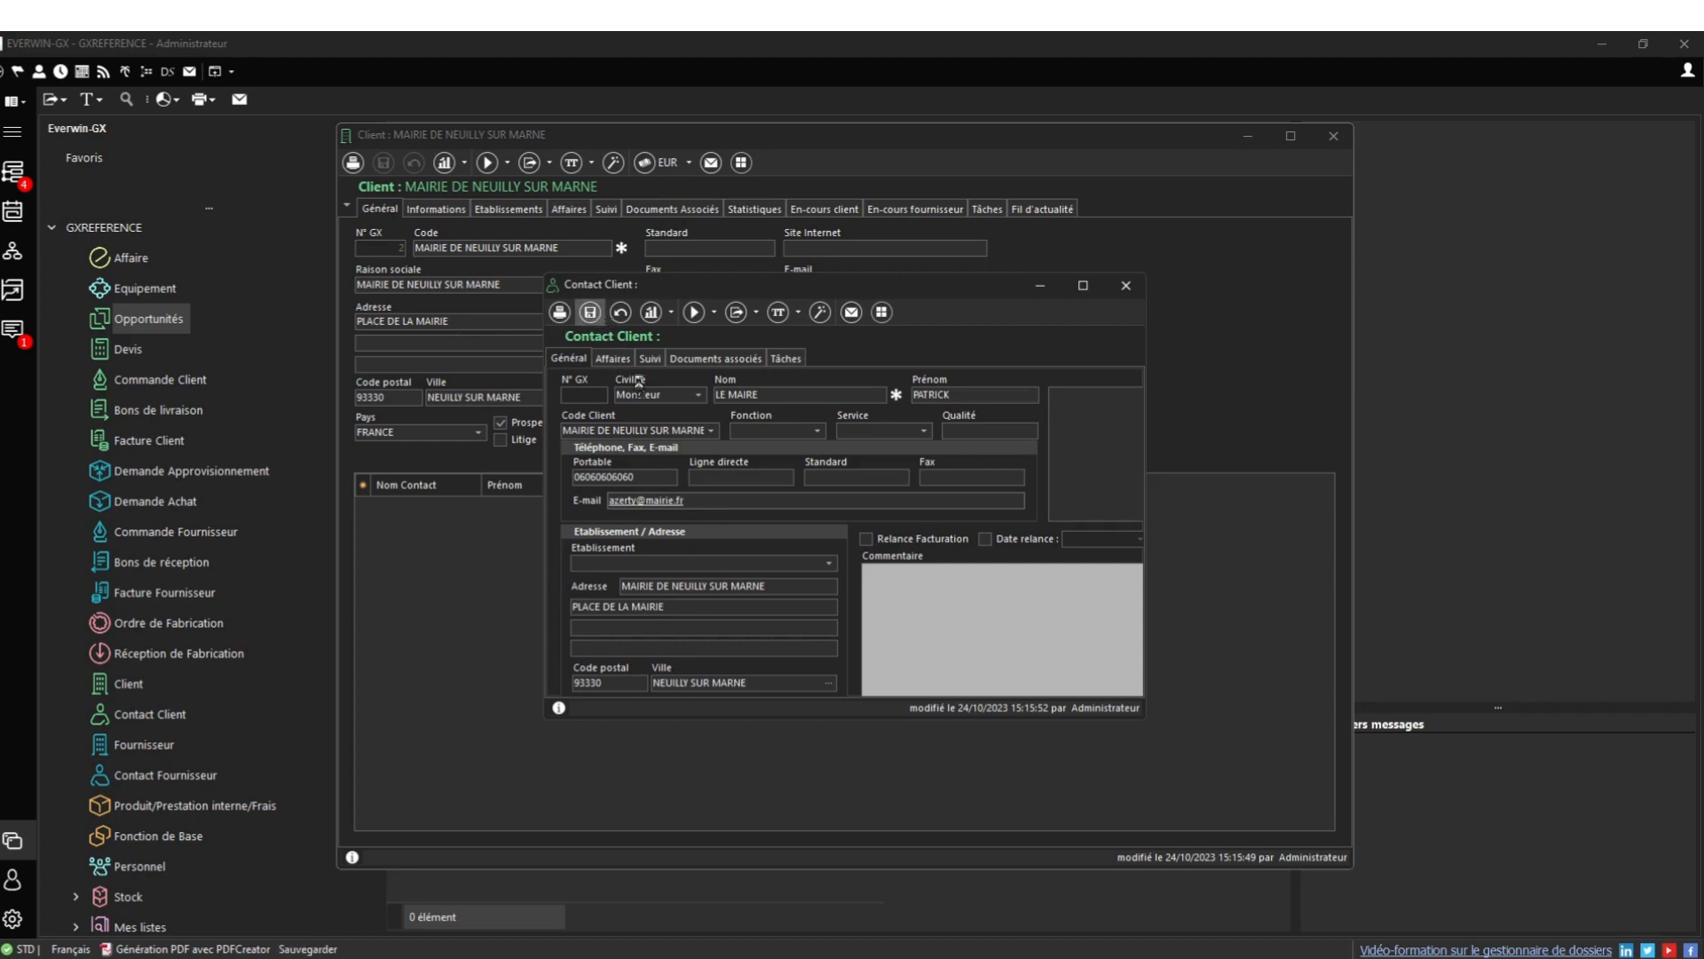
pyautogui.click(776, 612)
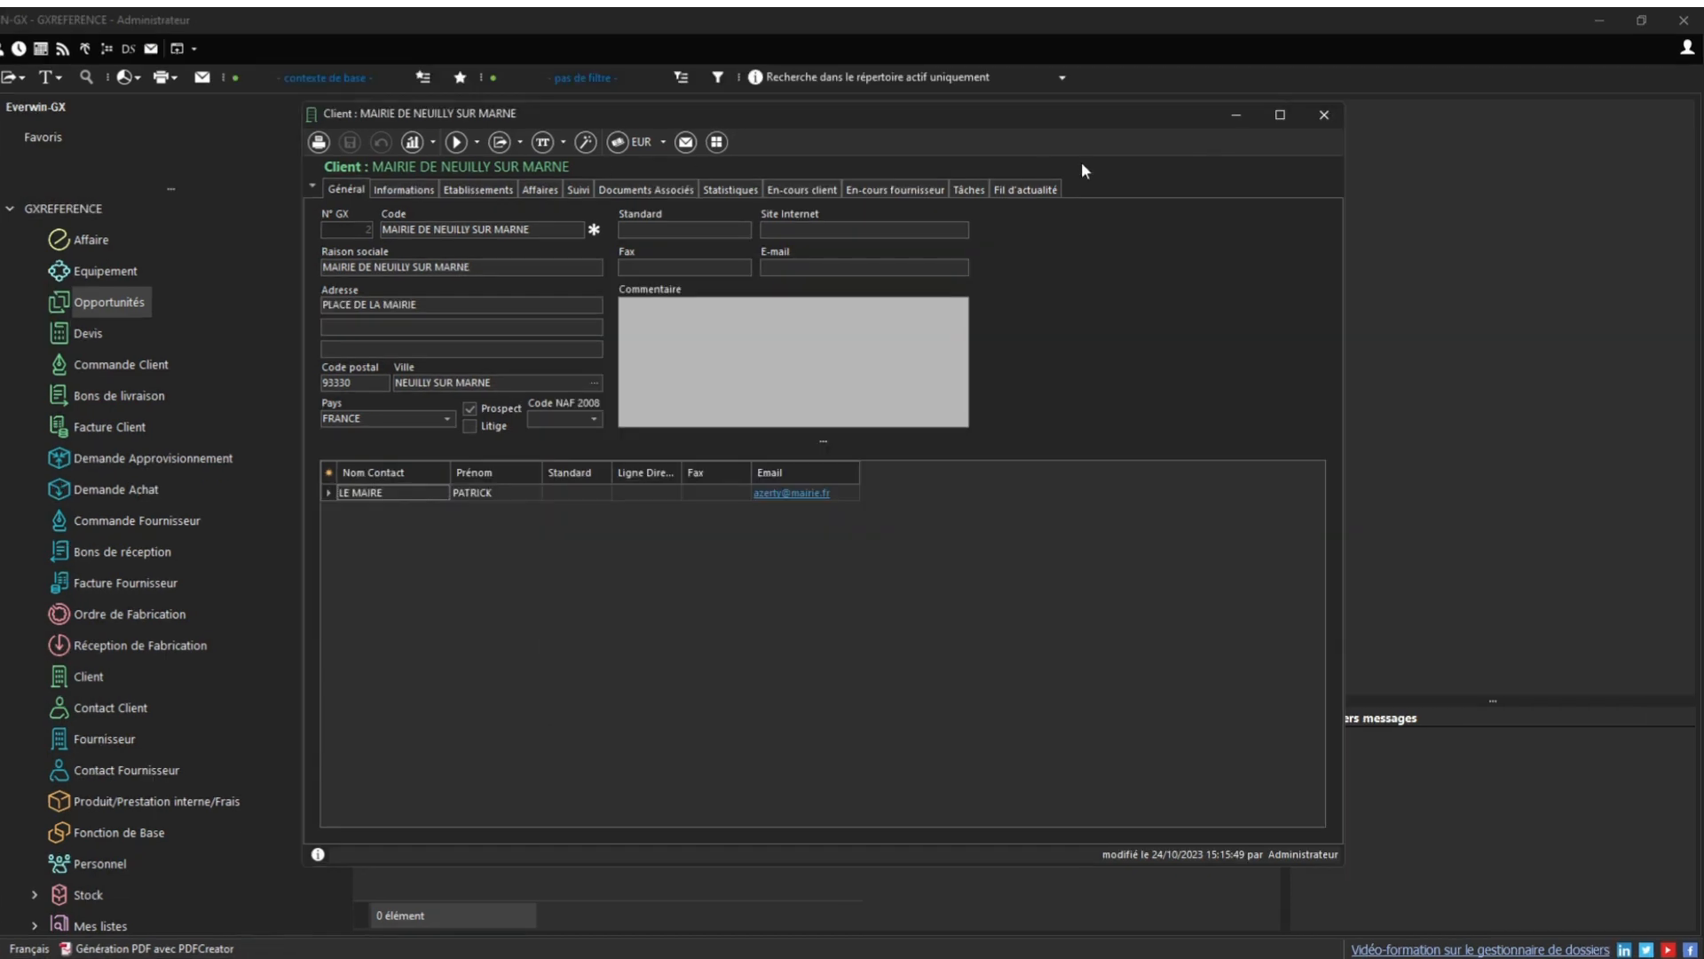
# Assign client MAIRIE DE NEUILLY SUR MARNE and its contact, keep action En attente, and save
pyautogui.click(1323, 117)
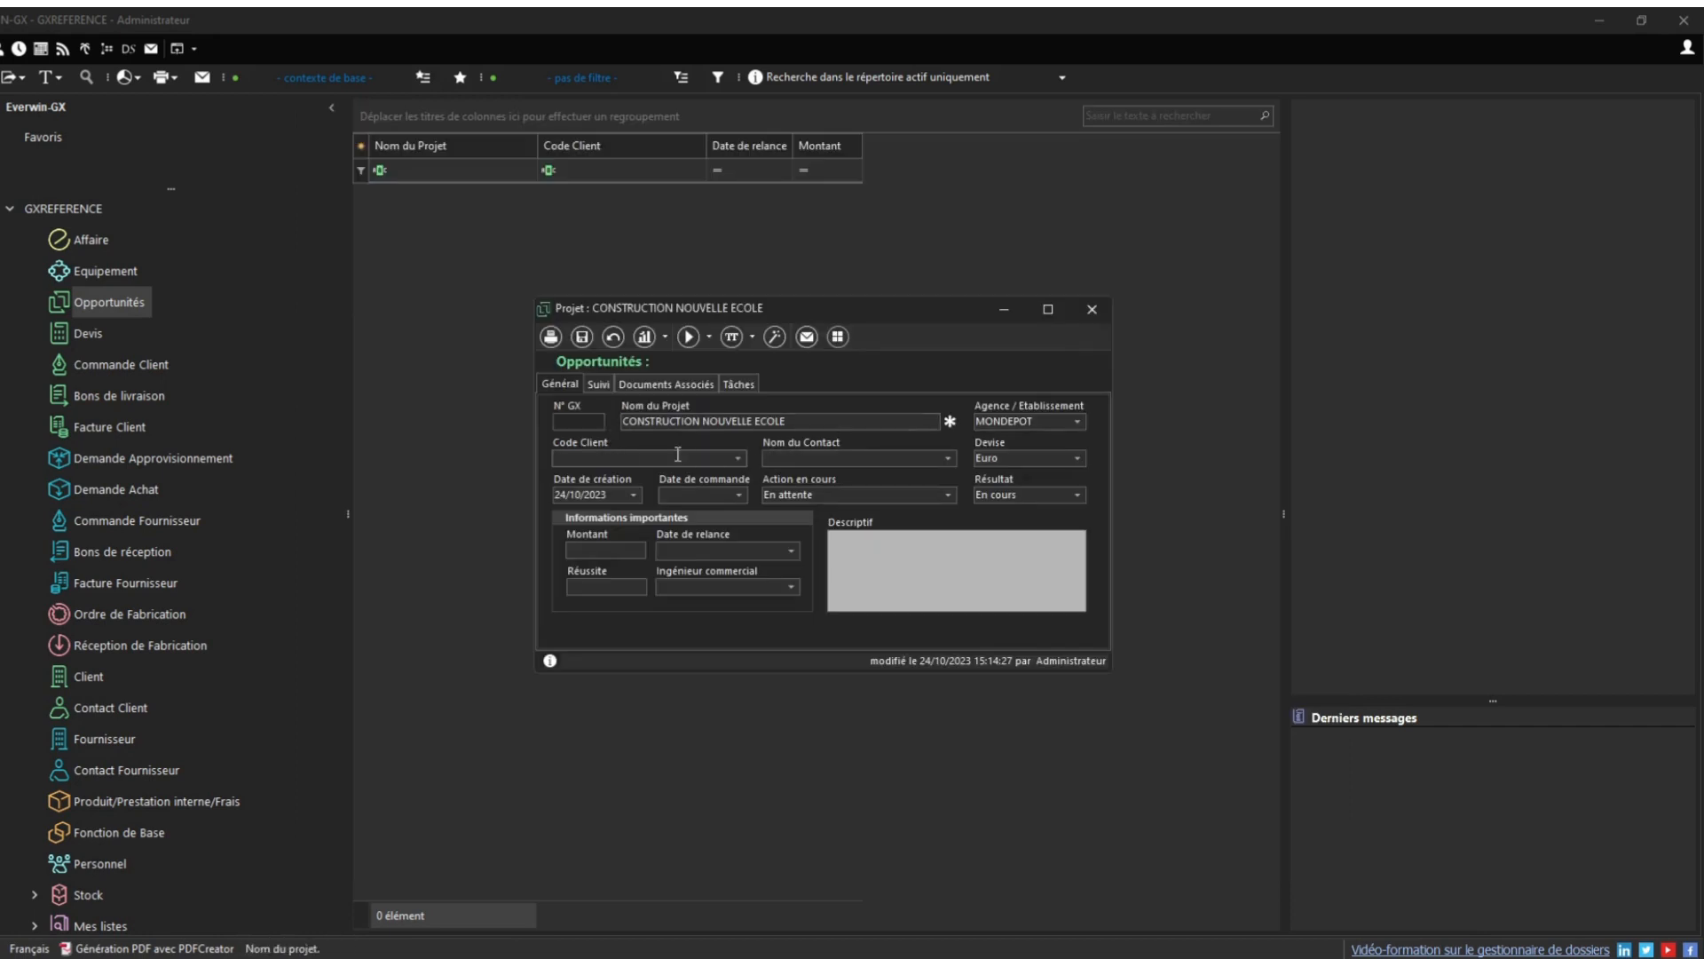
pyautogui.click(737, 457)
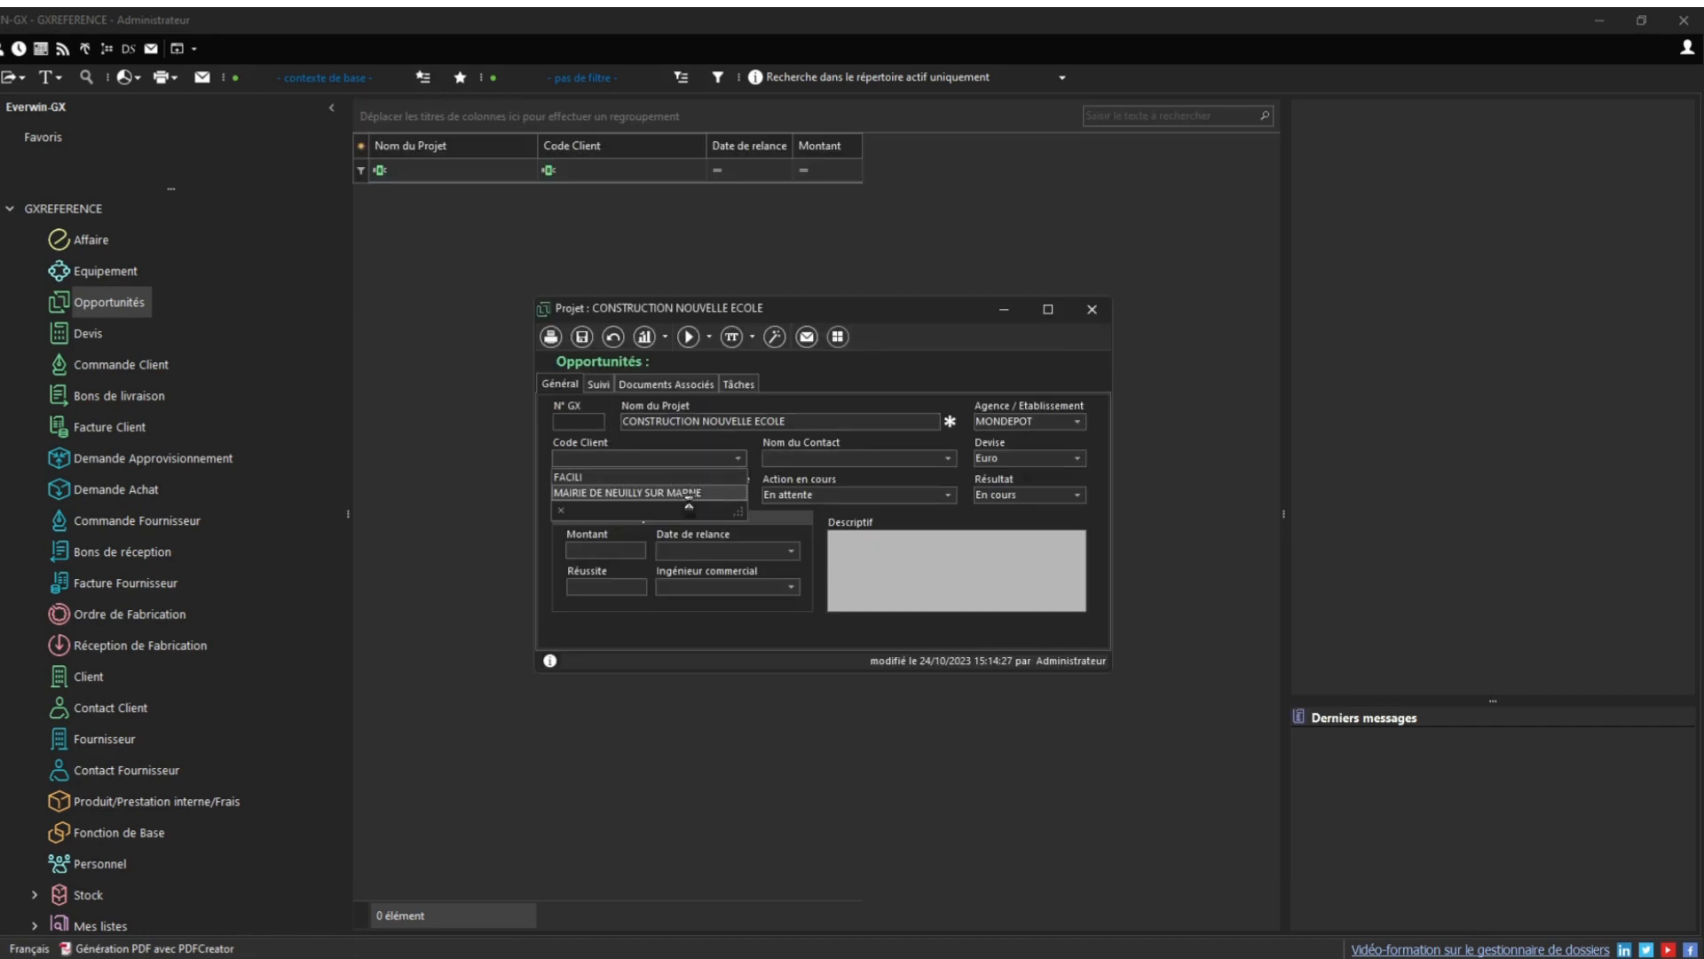
pyautogui.click(640, 484)
pyautogui.click(948, 458)
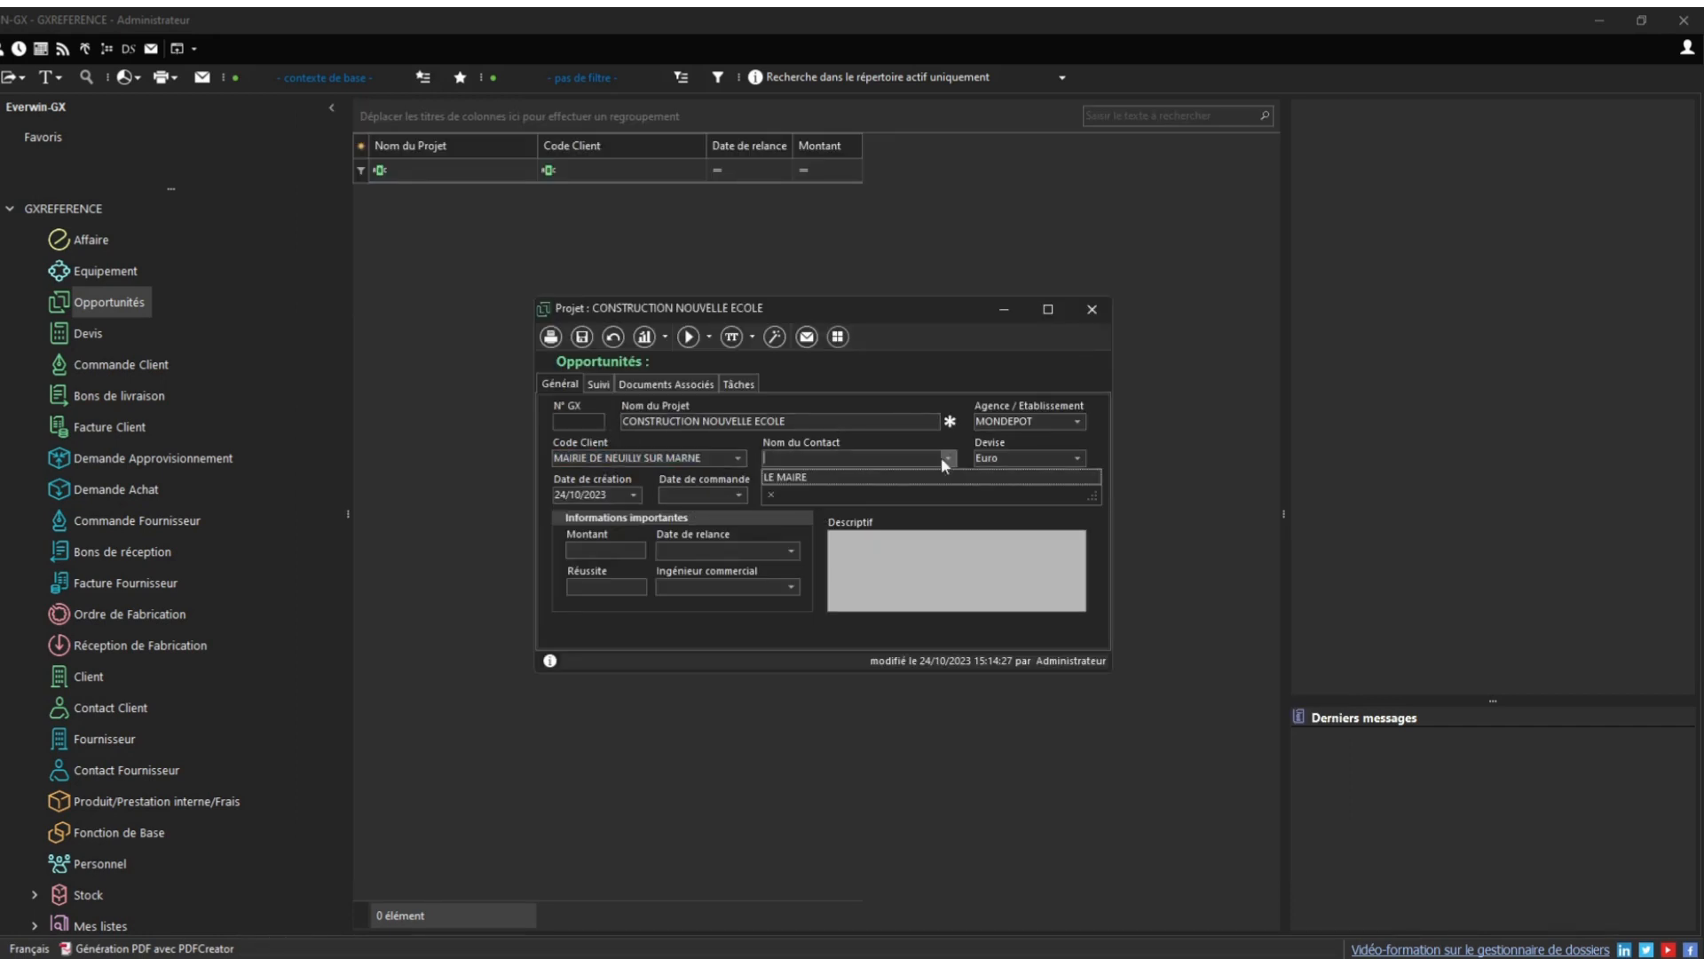
pyautogui.click(903, 474)
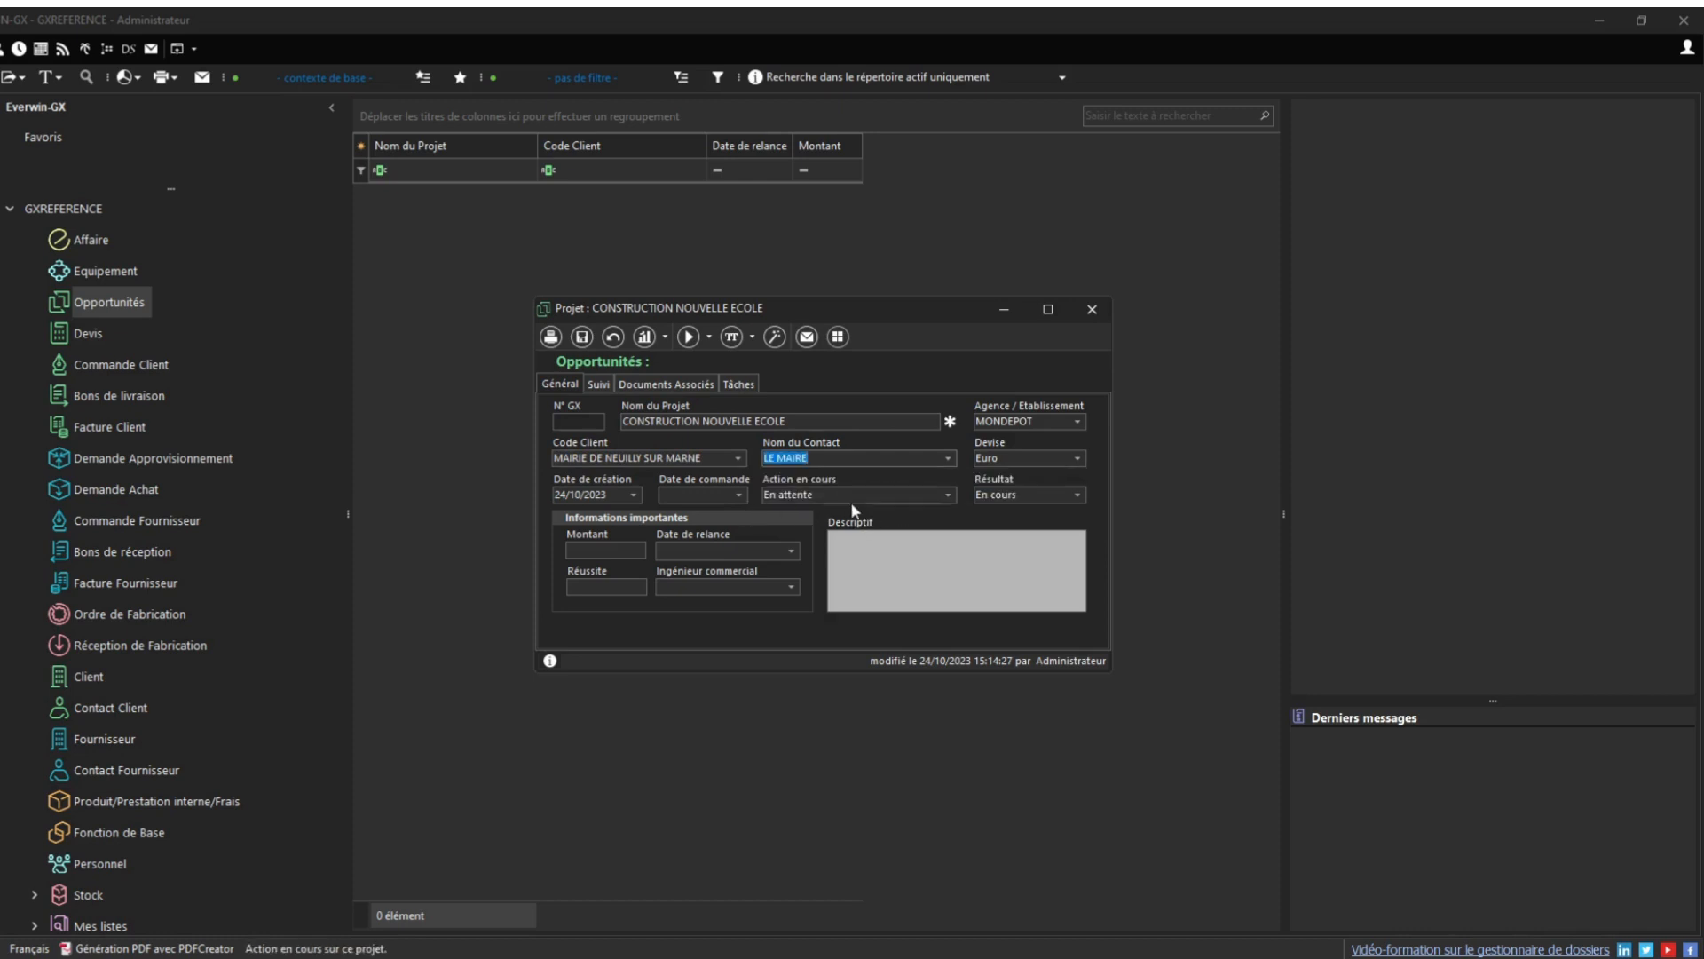
pyautogui.click(948, 494)
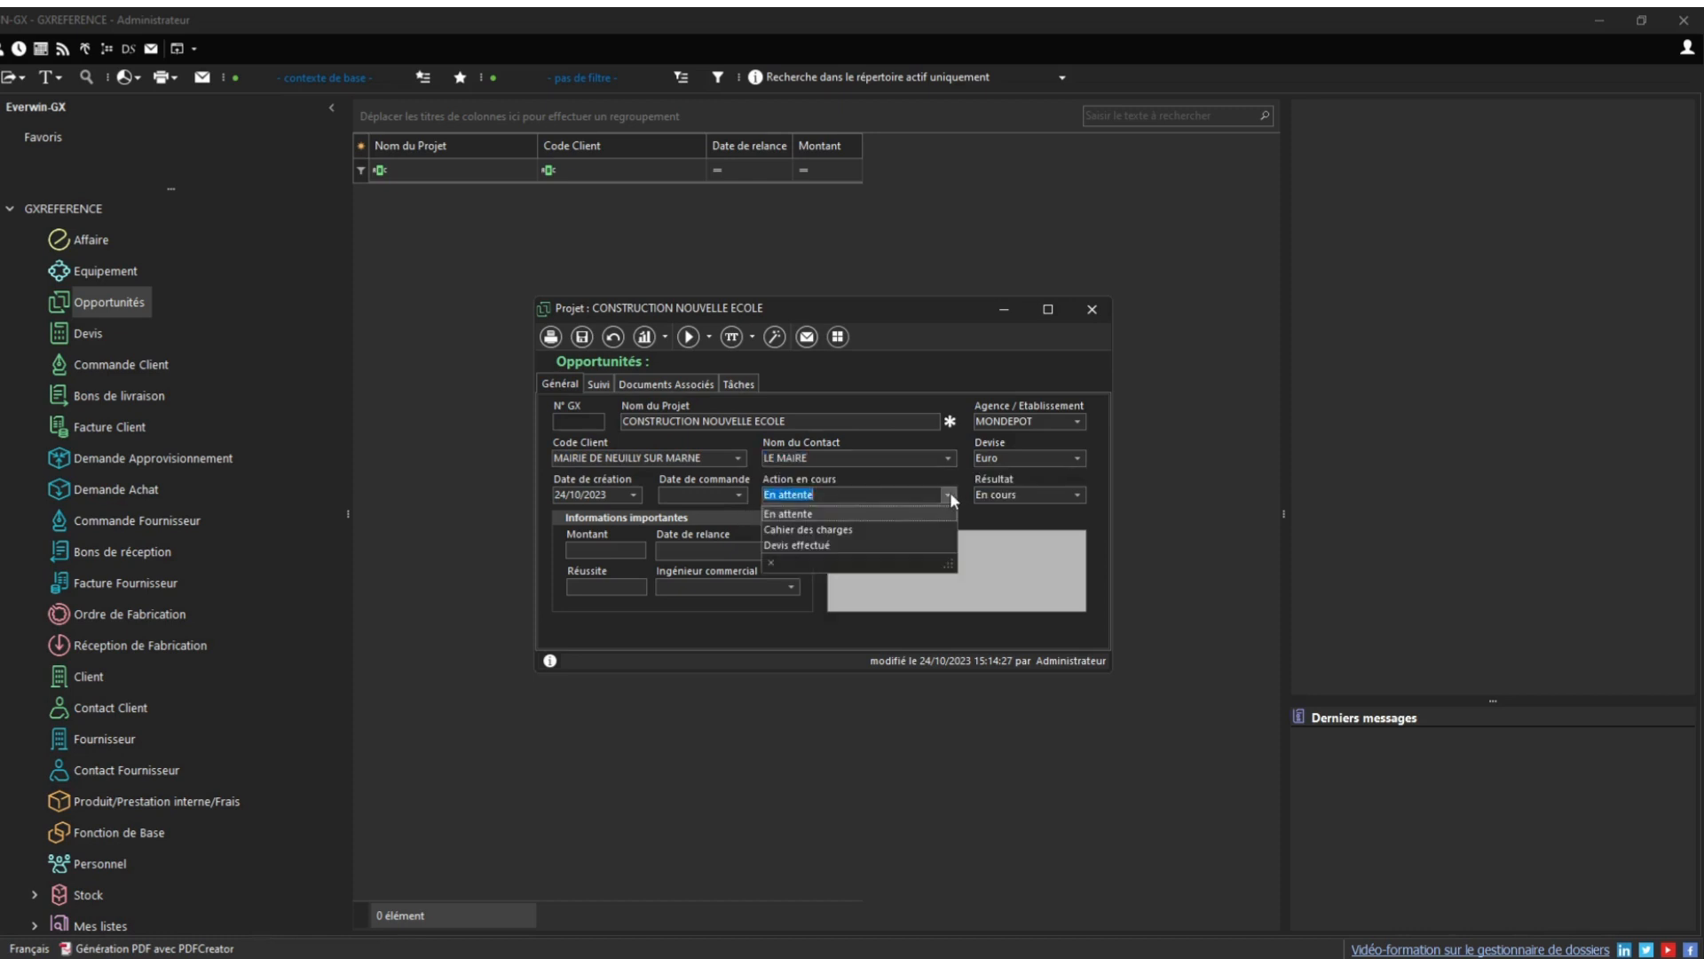
pyautogui.click(851, 519)
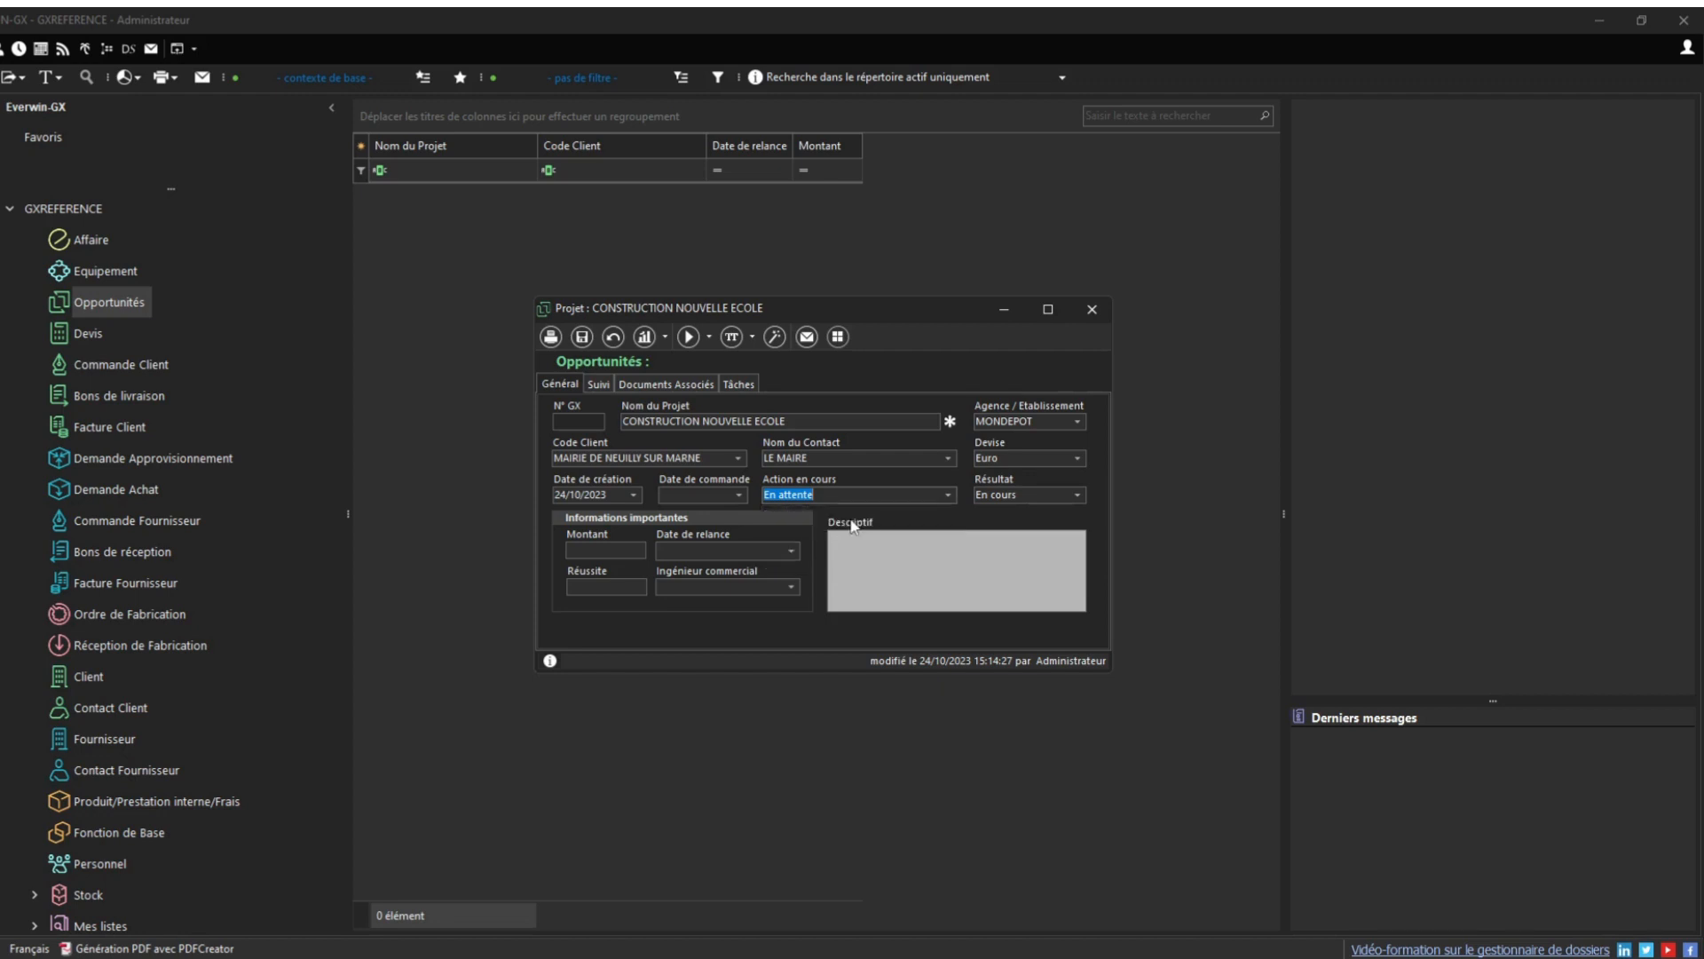
pyautogui.click(582, 336)
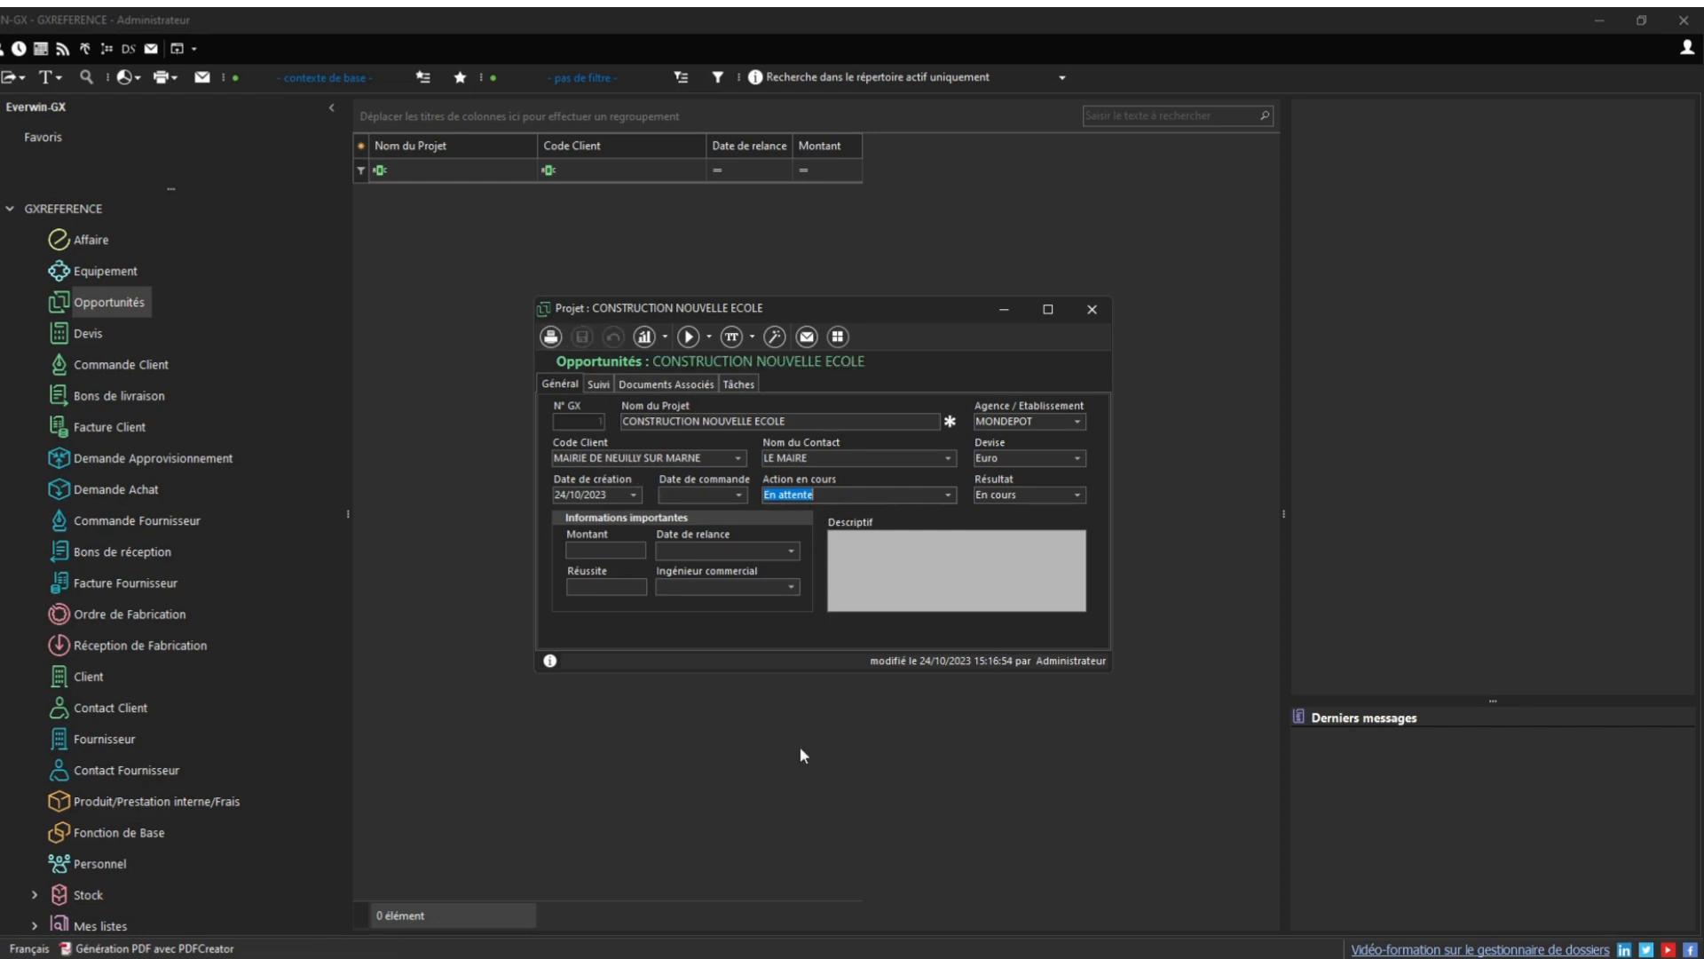
# Set follow-up date 26/10/2023, assign the first sales engineer, and save the project
pyautogui.click(788, 551)
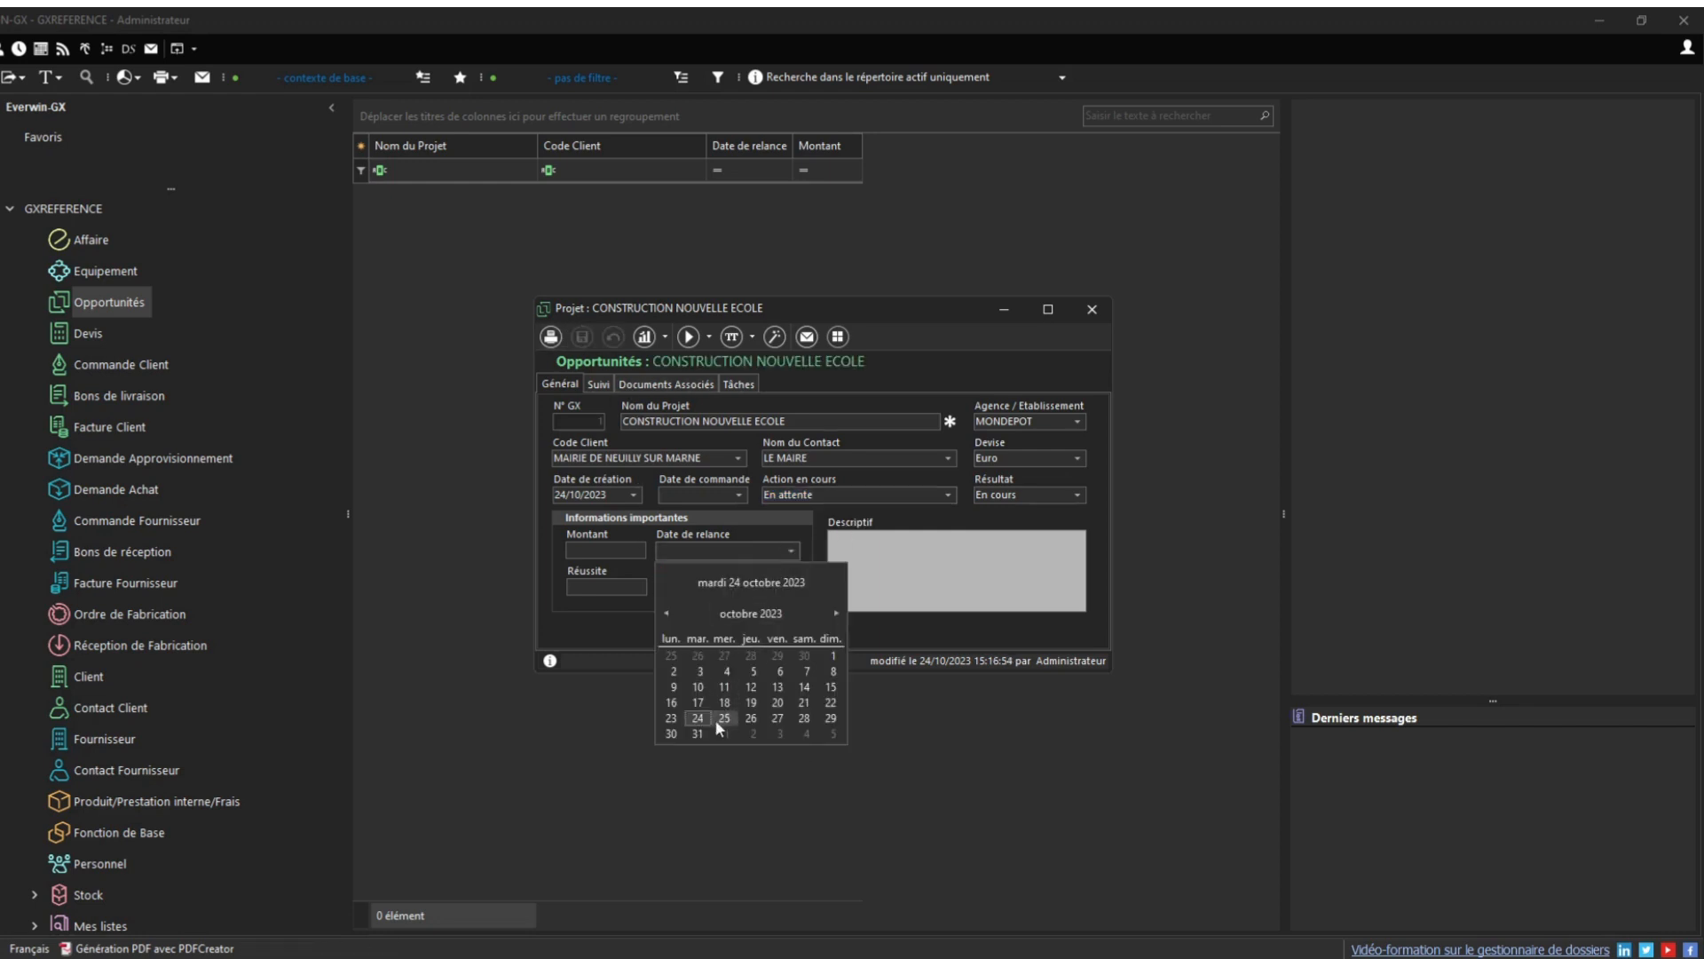
pyautogui.click(753, 715)
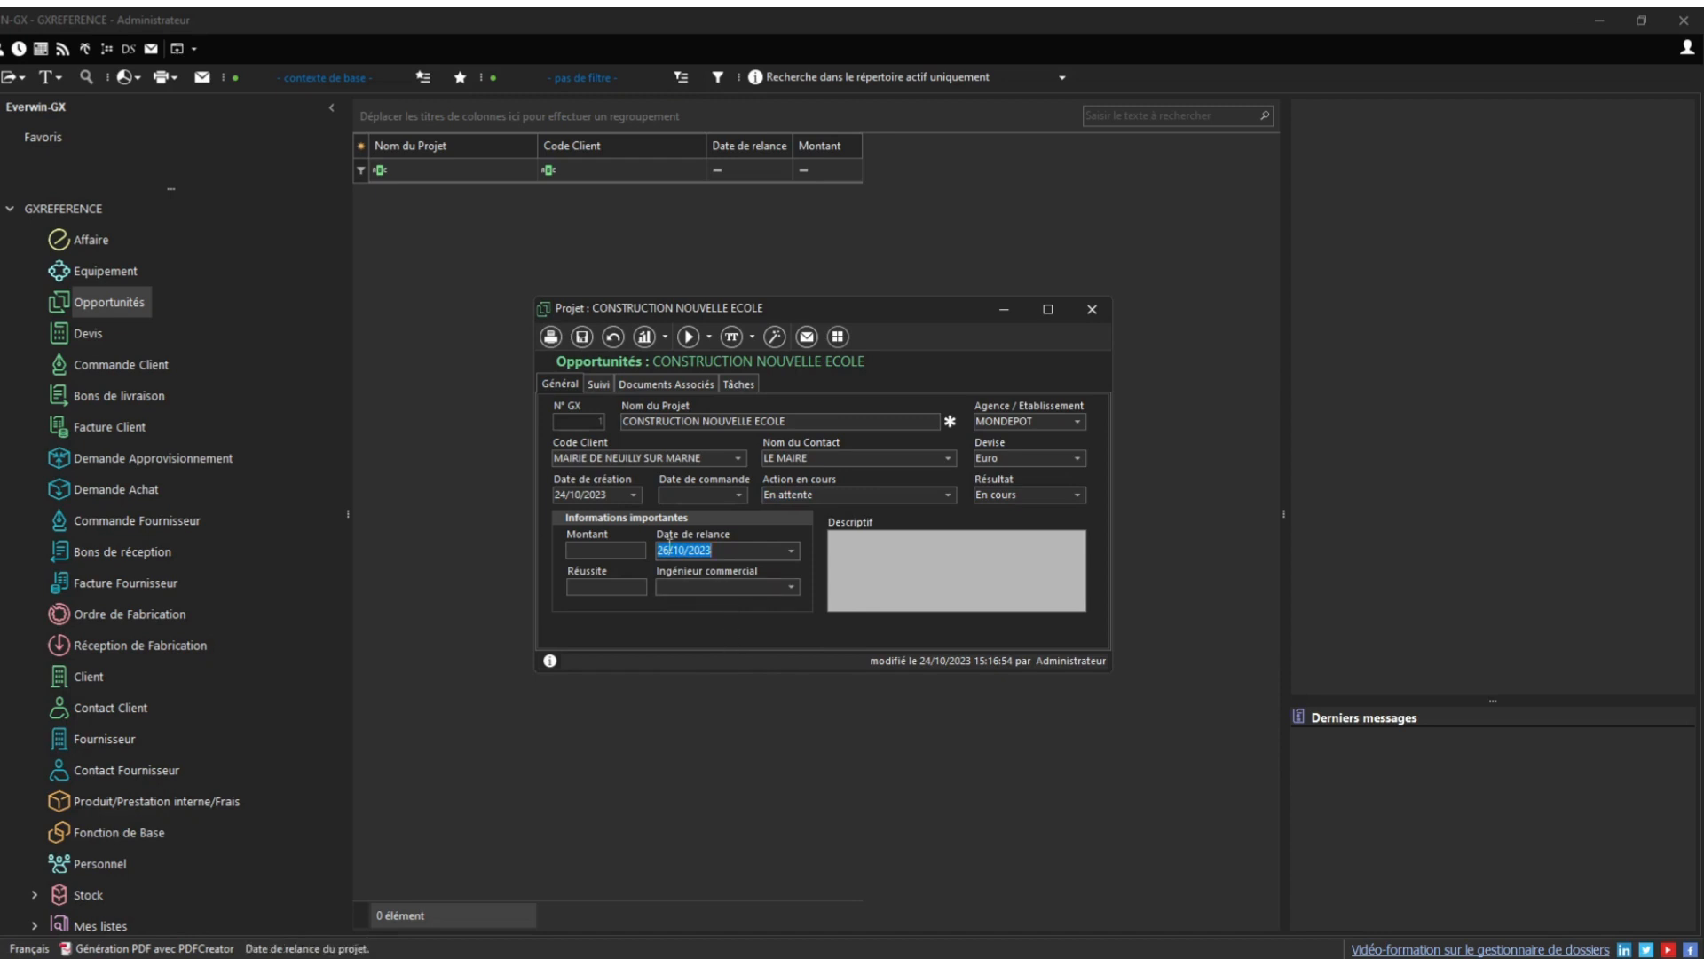
pyautogui.click(582, 336)
pyautogui.click(791, 587)
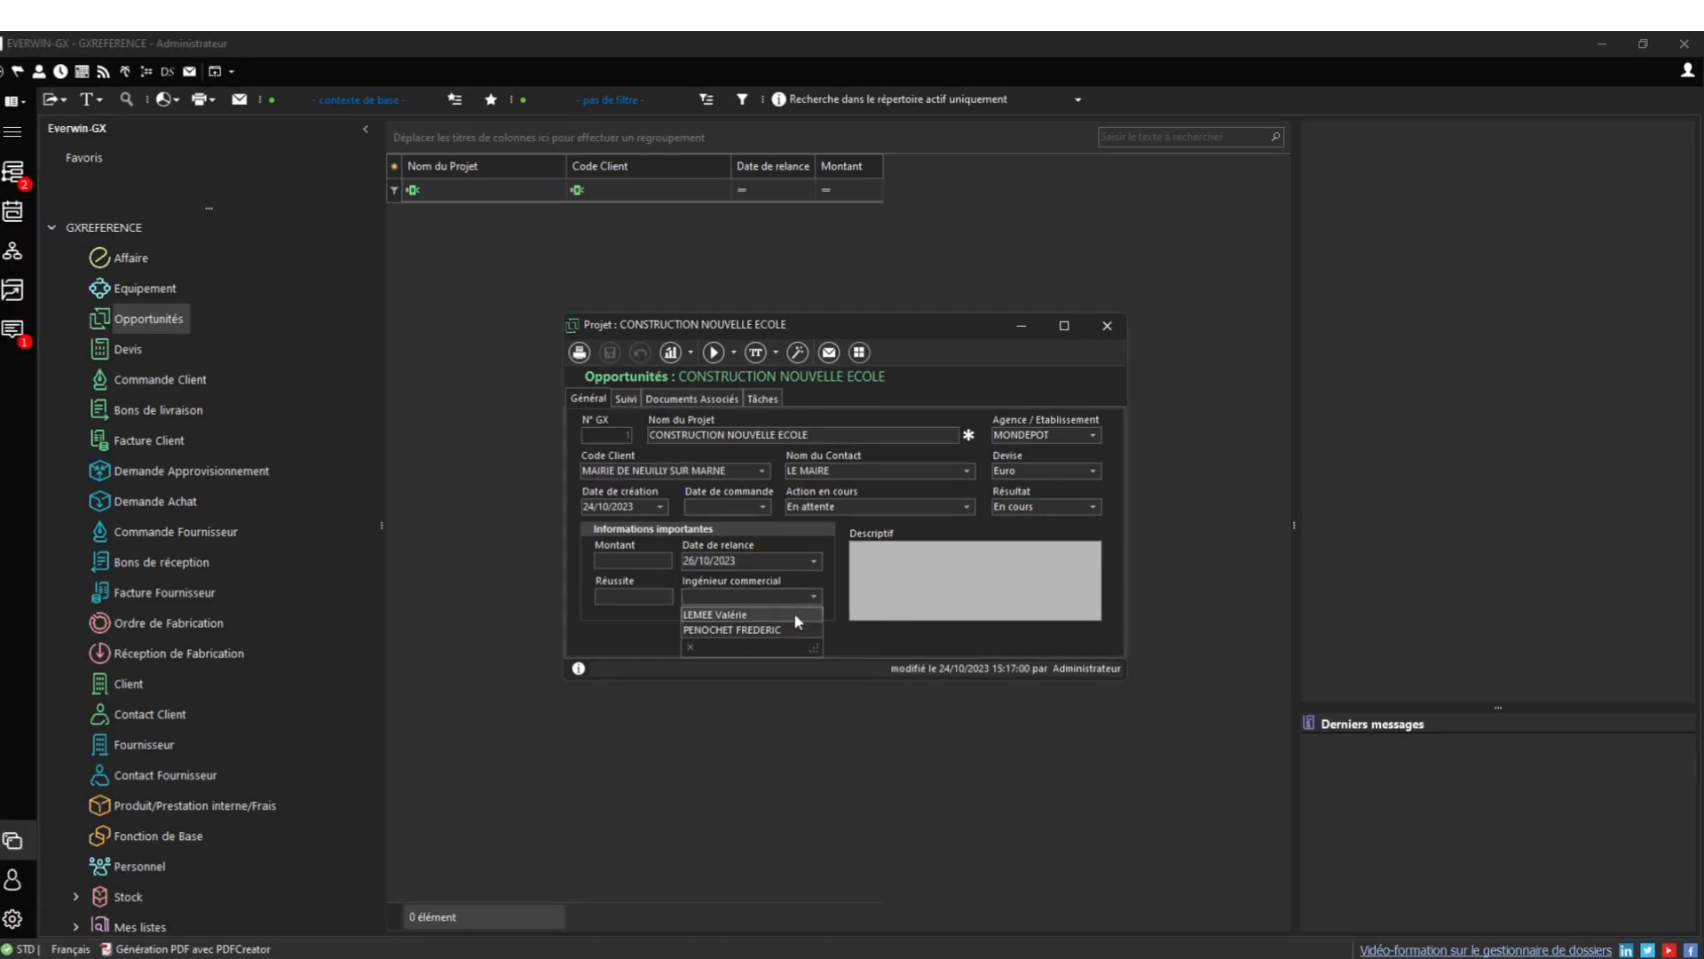
pyautogui.click(790, 614)
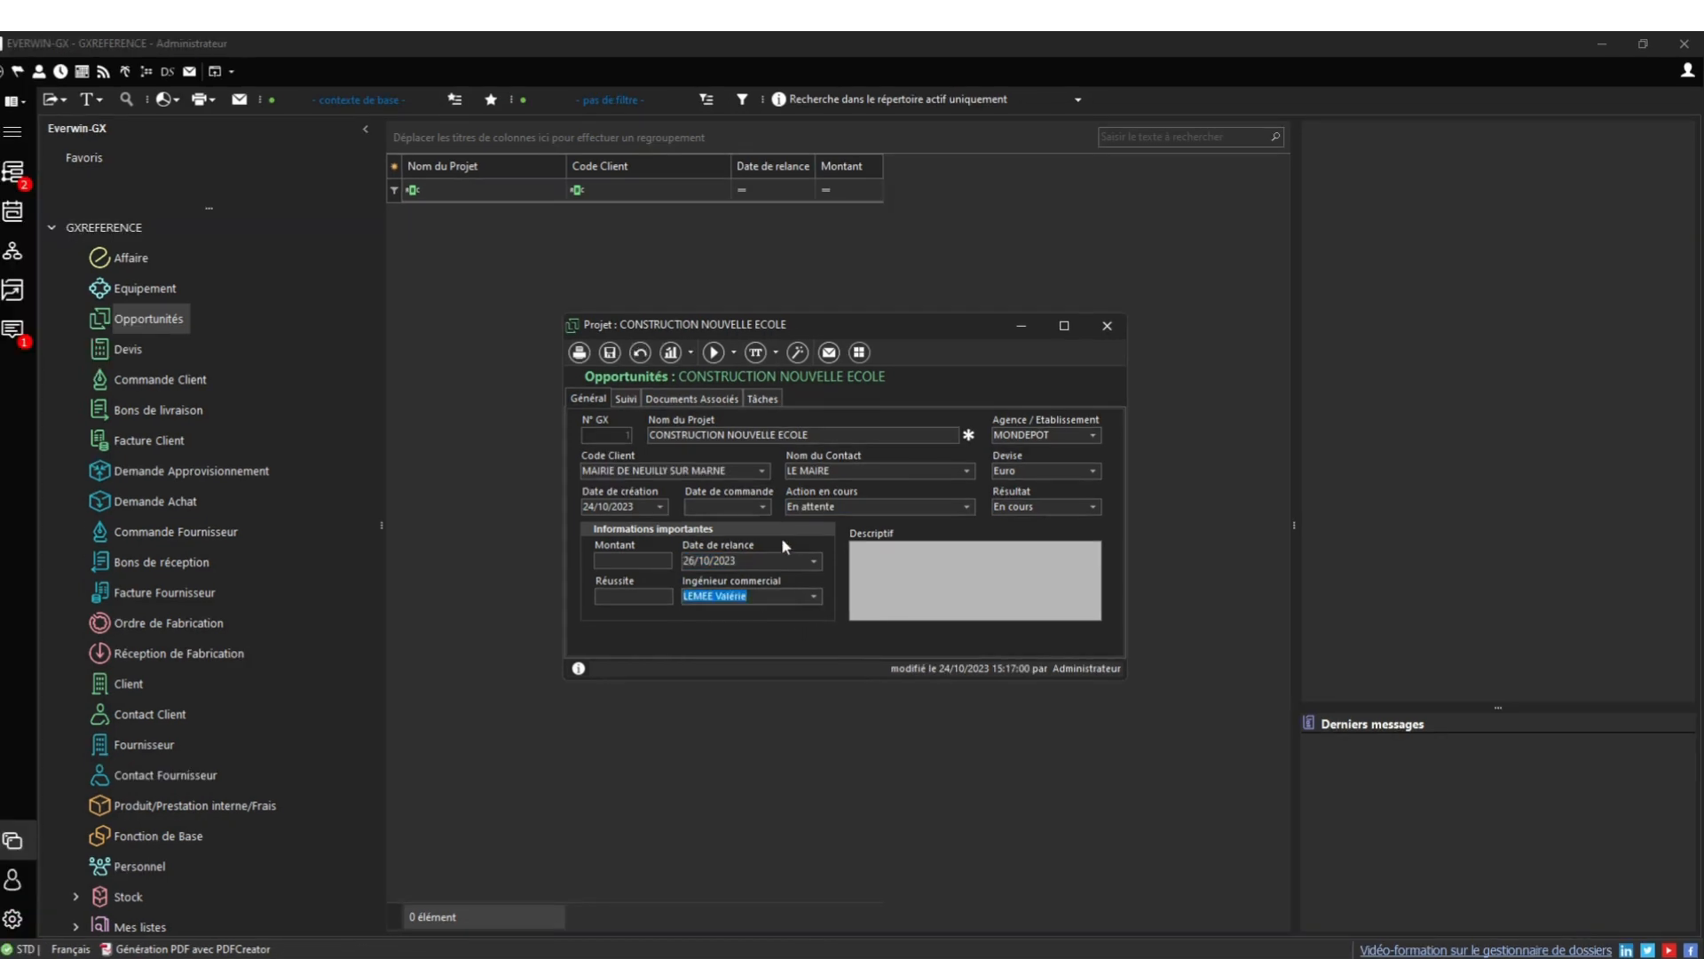
pyautogui.click(609, 352)
pyautogui.click(626, 399)
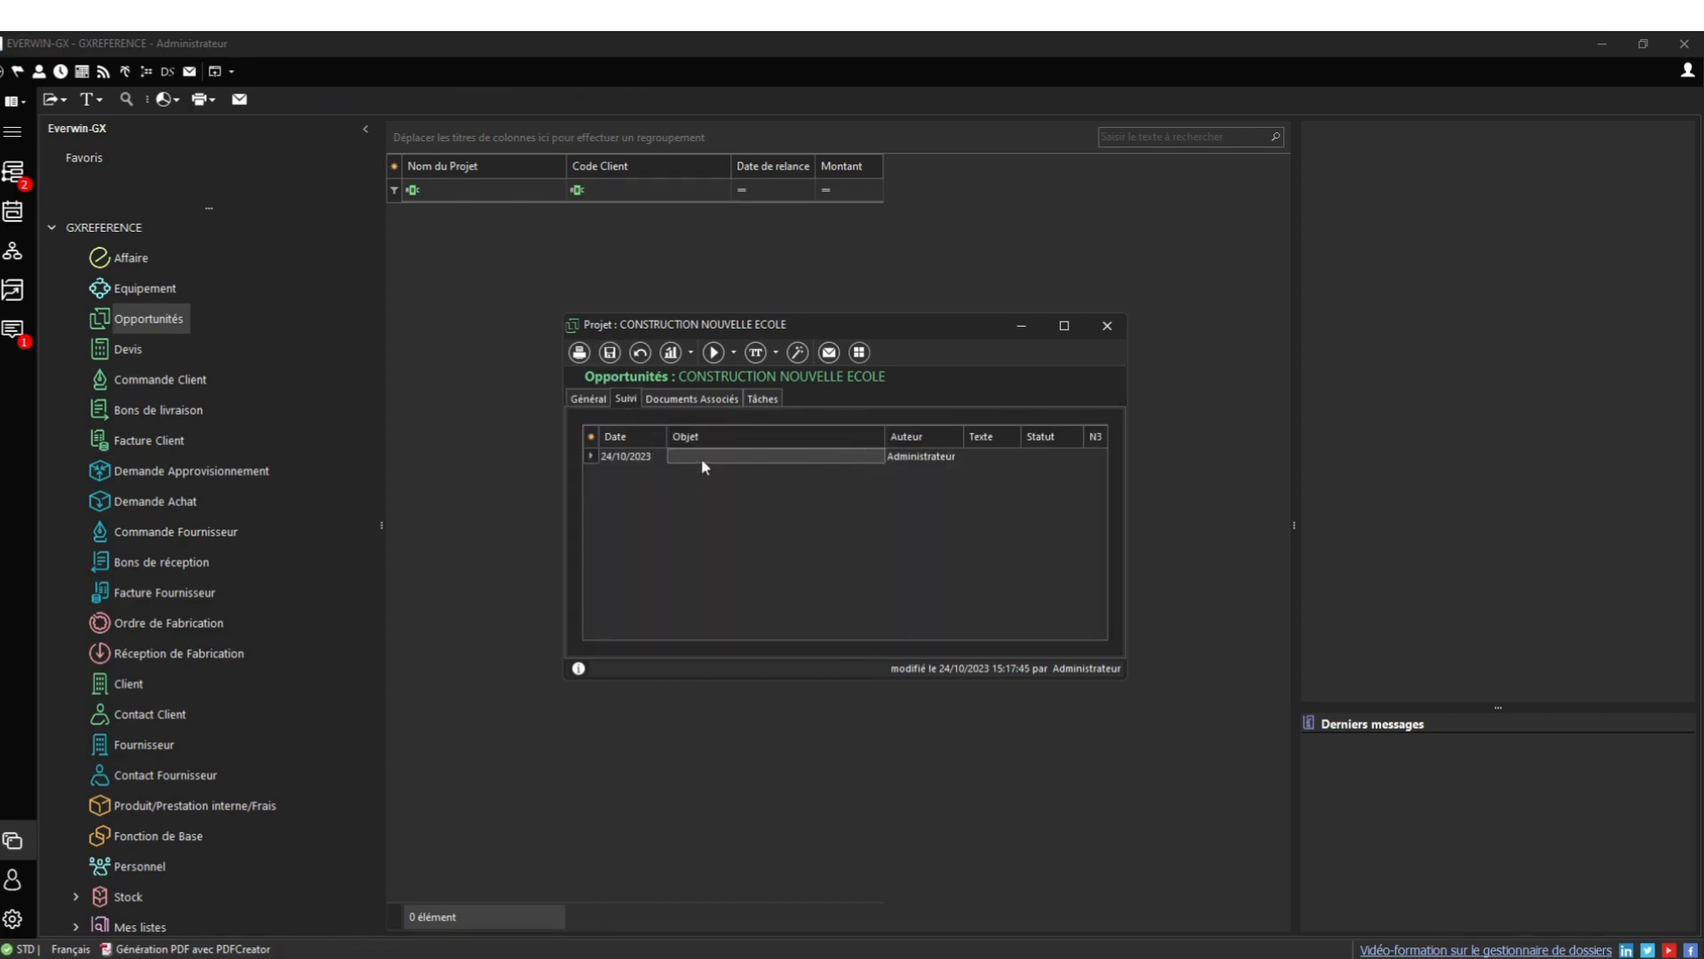
# Give the follow-up entry subject 'appel d'offres' and note 'Appel d'offre publié le 26/09/2023'
pyautogui.click(736, 455)
pyautogui.write('a')
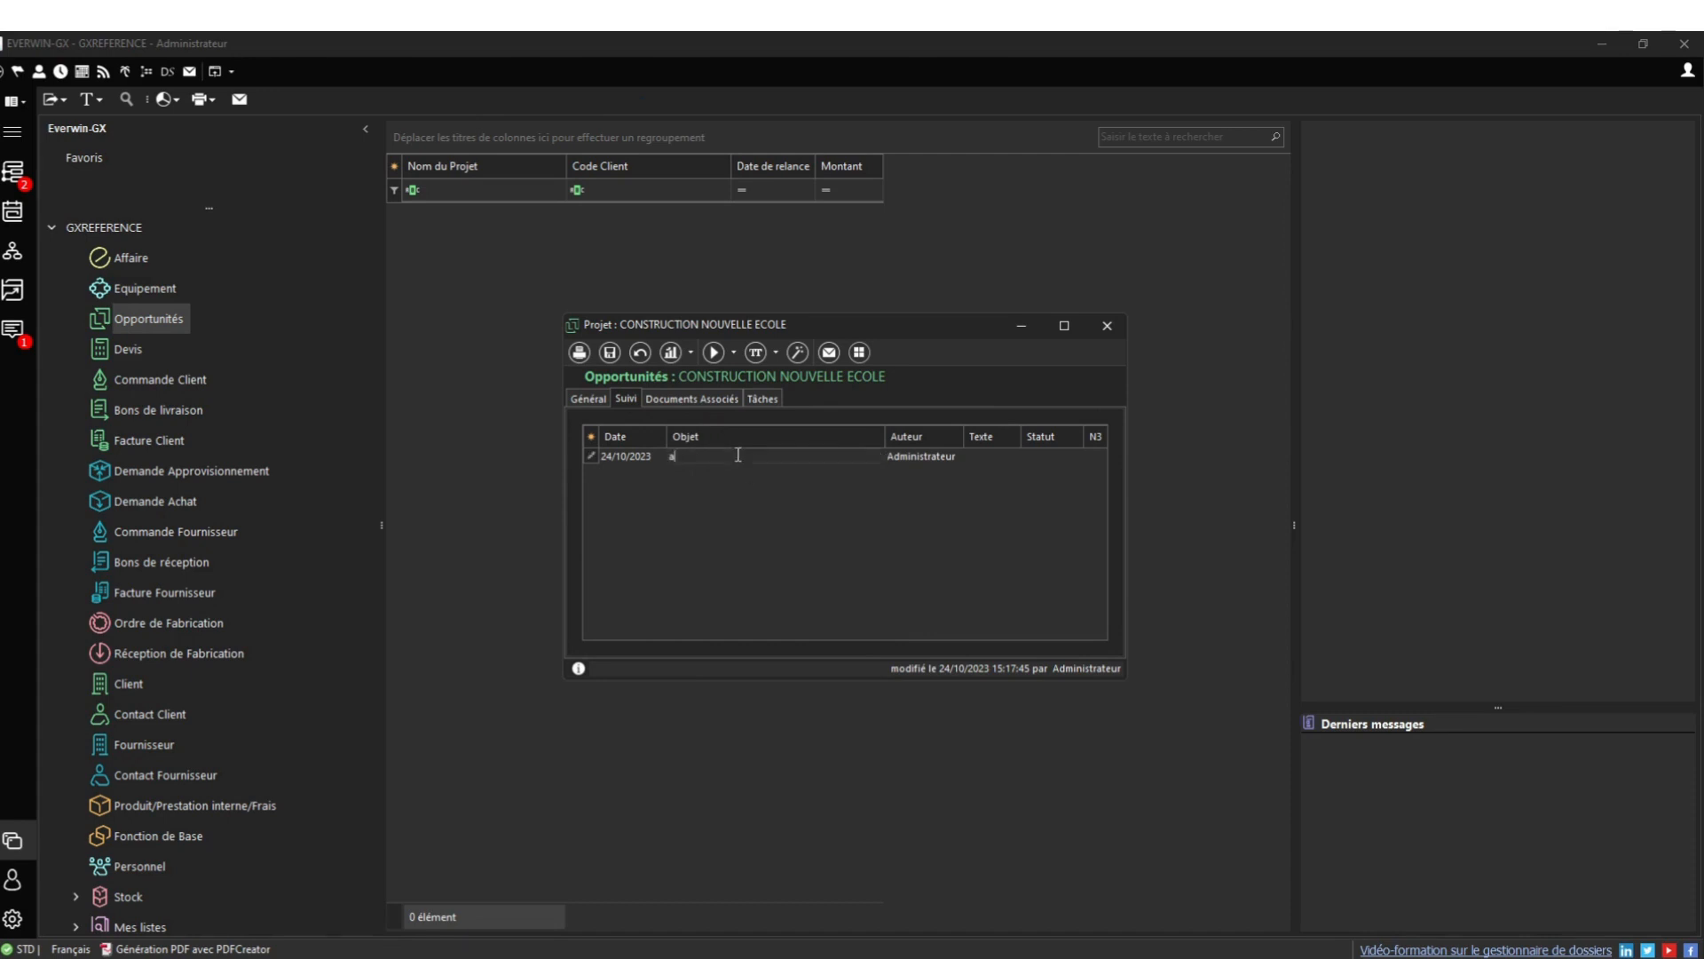
pyautogui.write('ppel d')
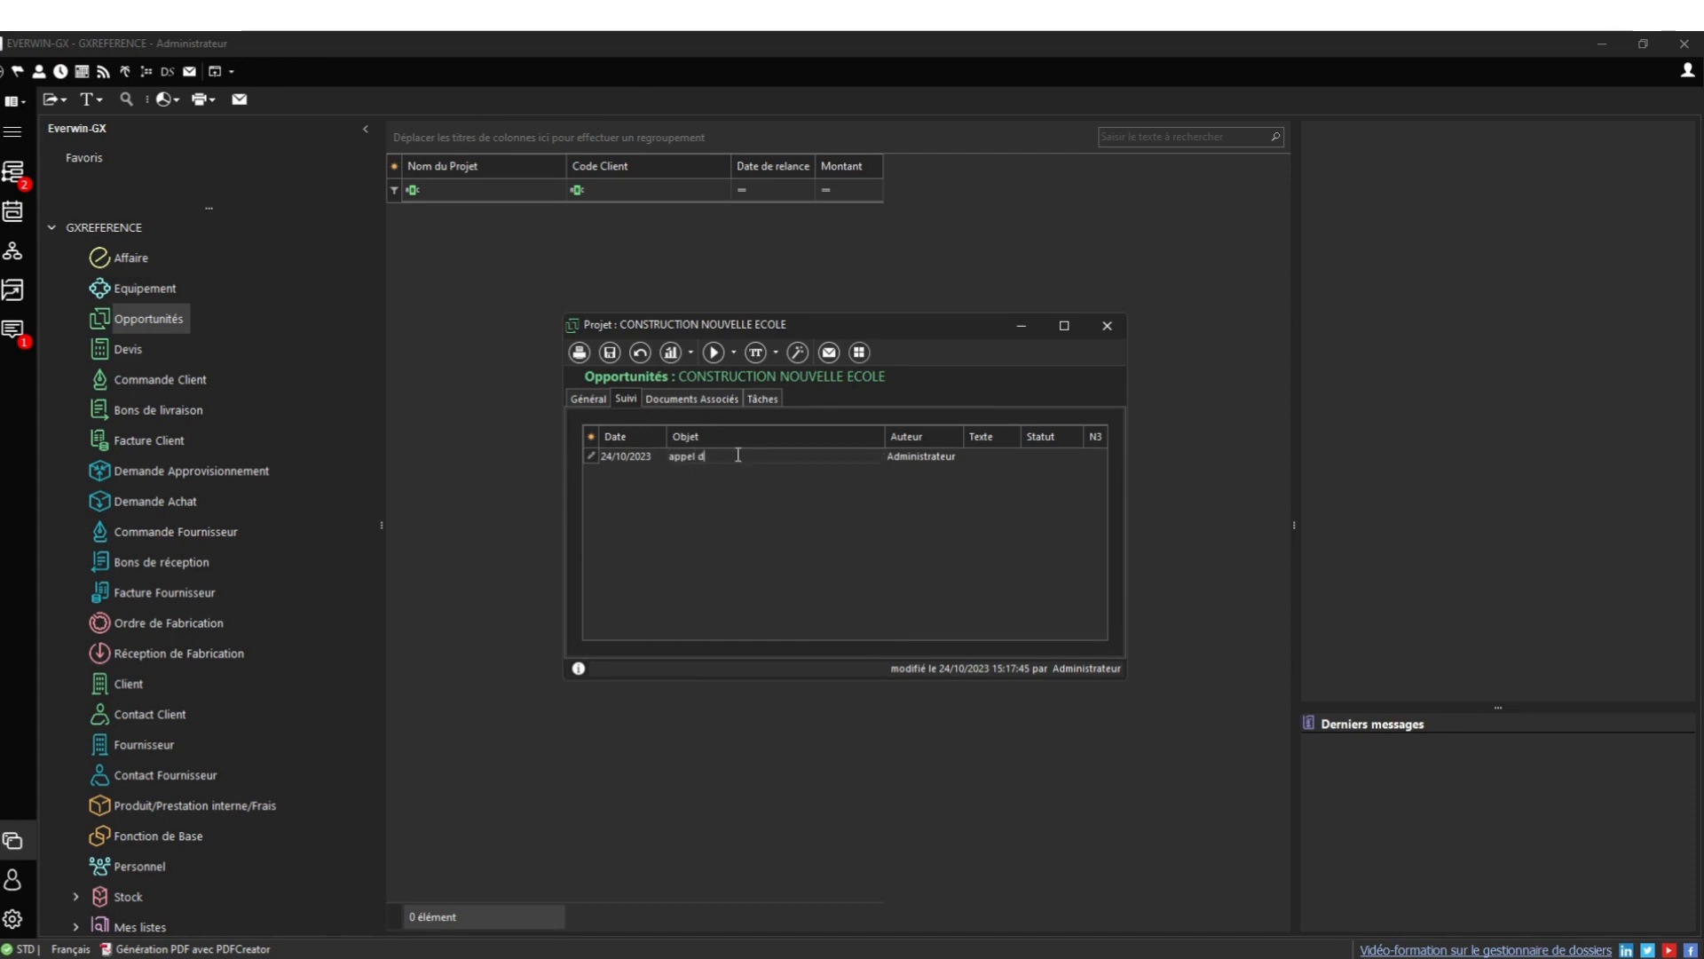
pyautogui.write("'offres")
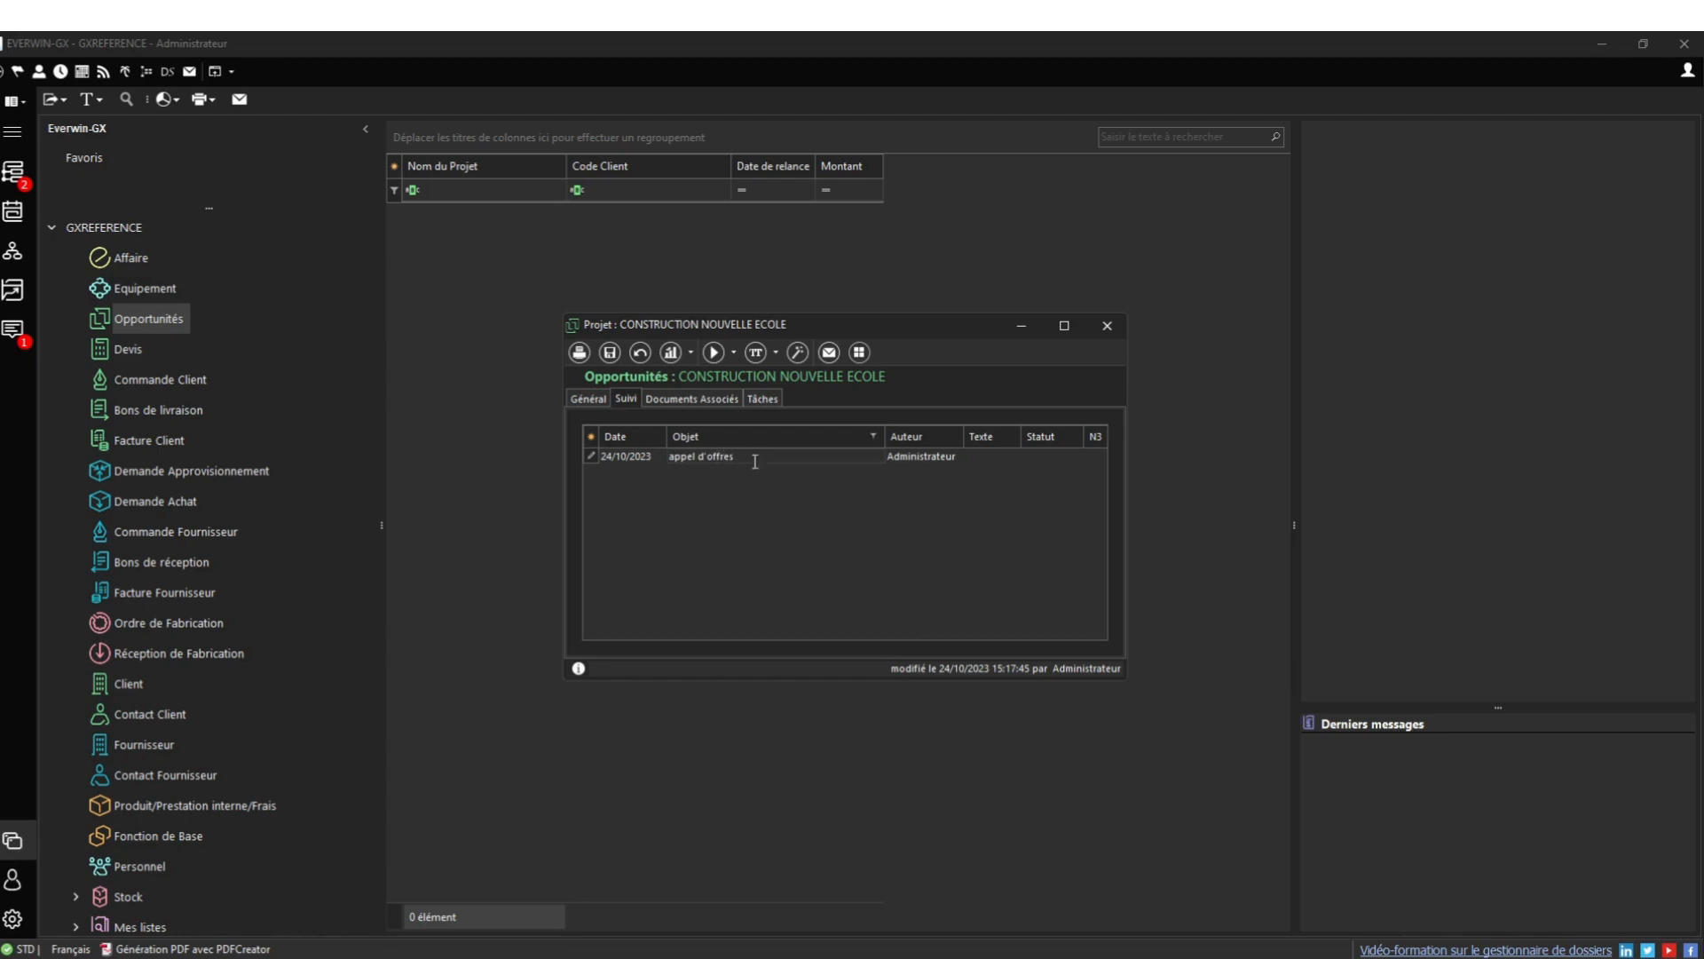
pyautogui.click(988, 457)
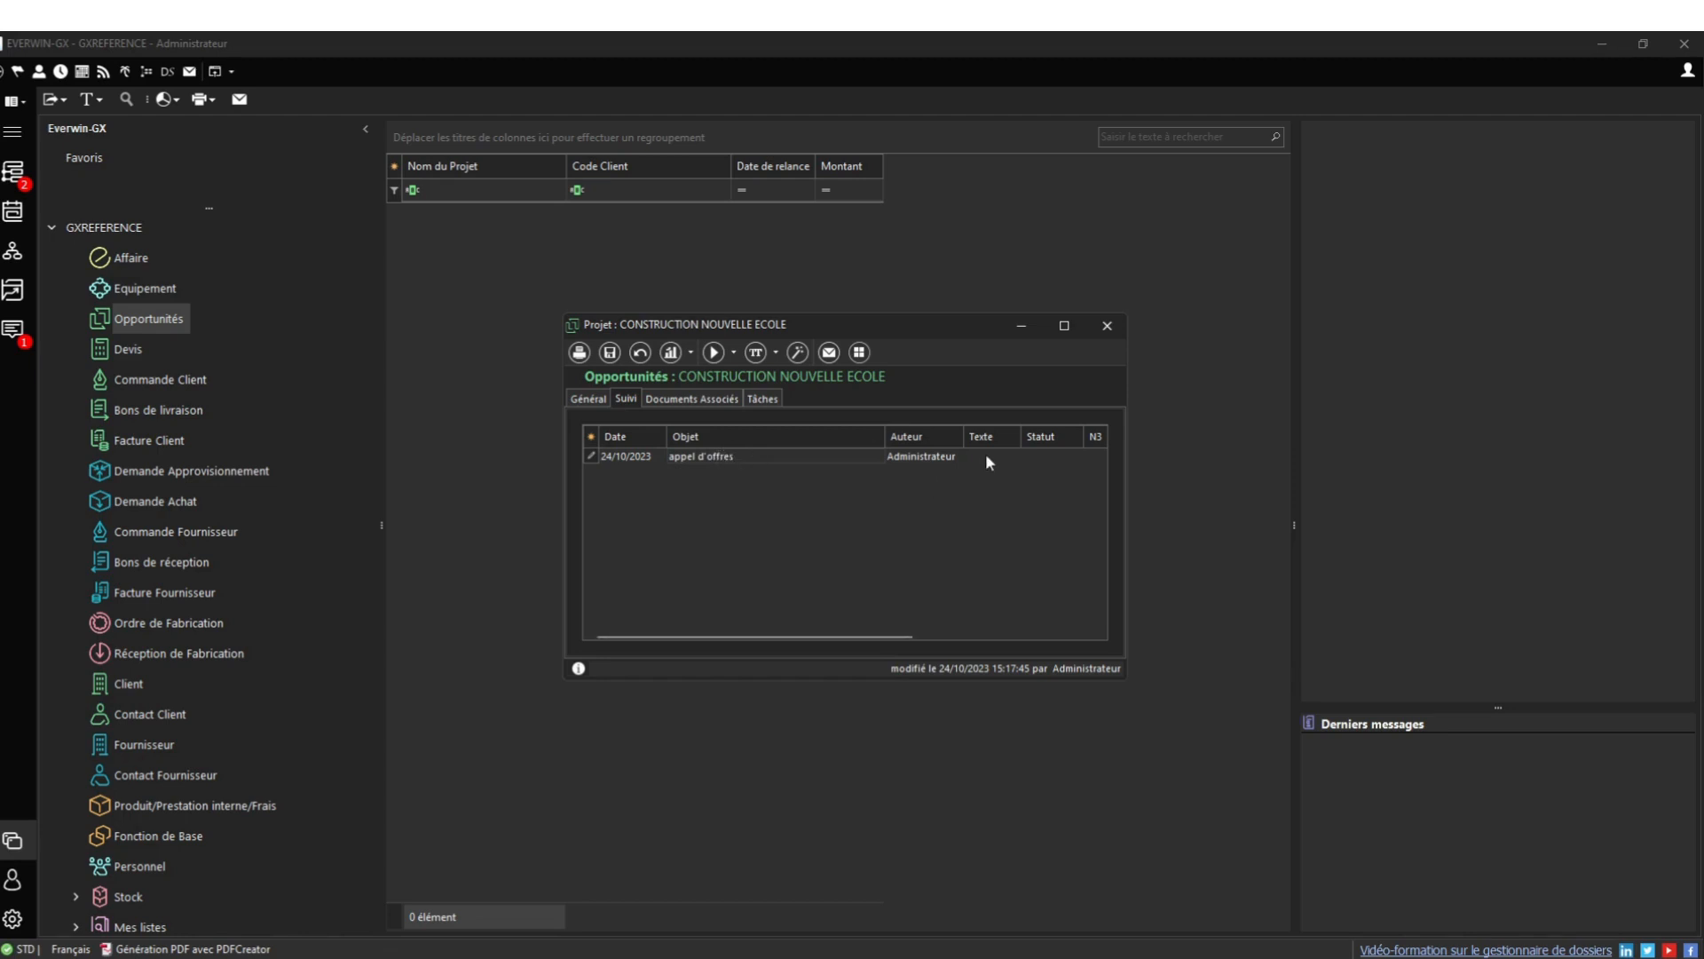
pyautogui.click(985, 454)
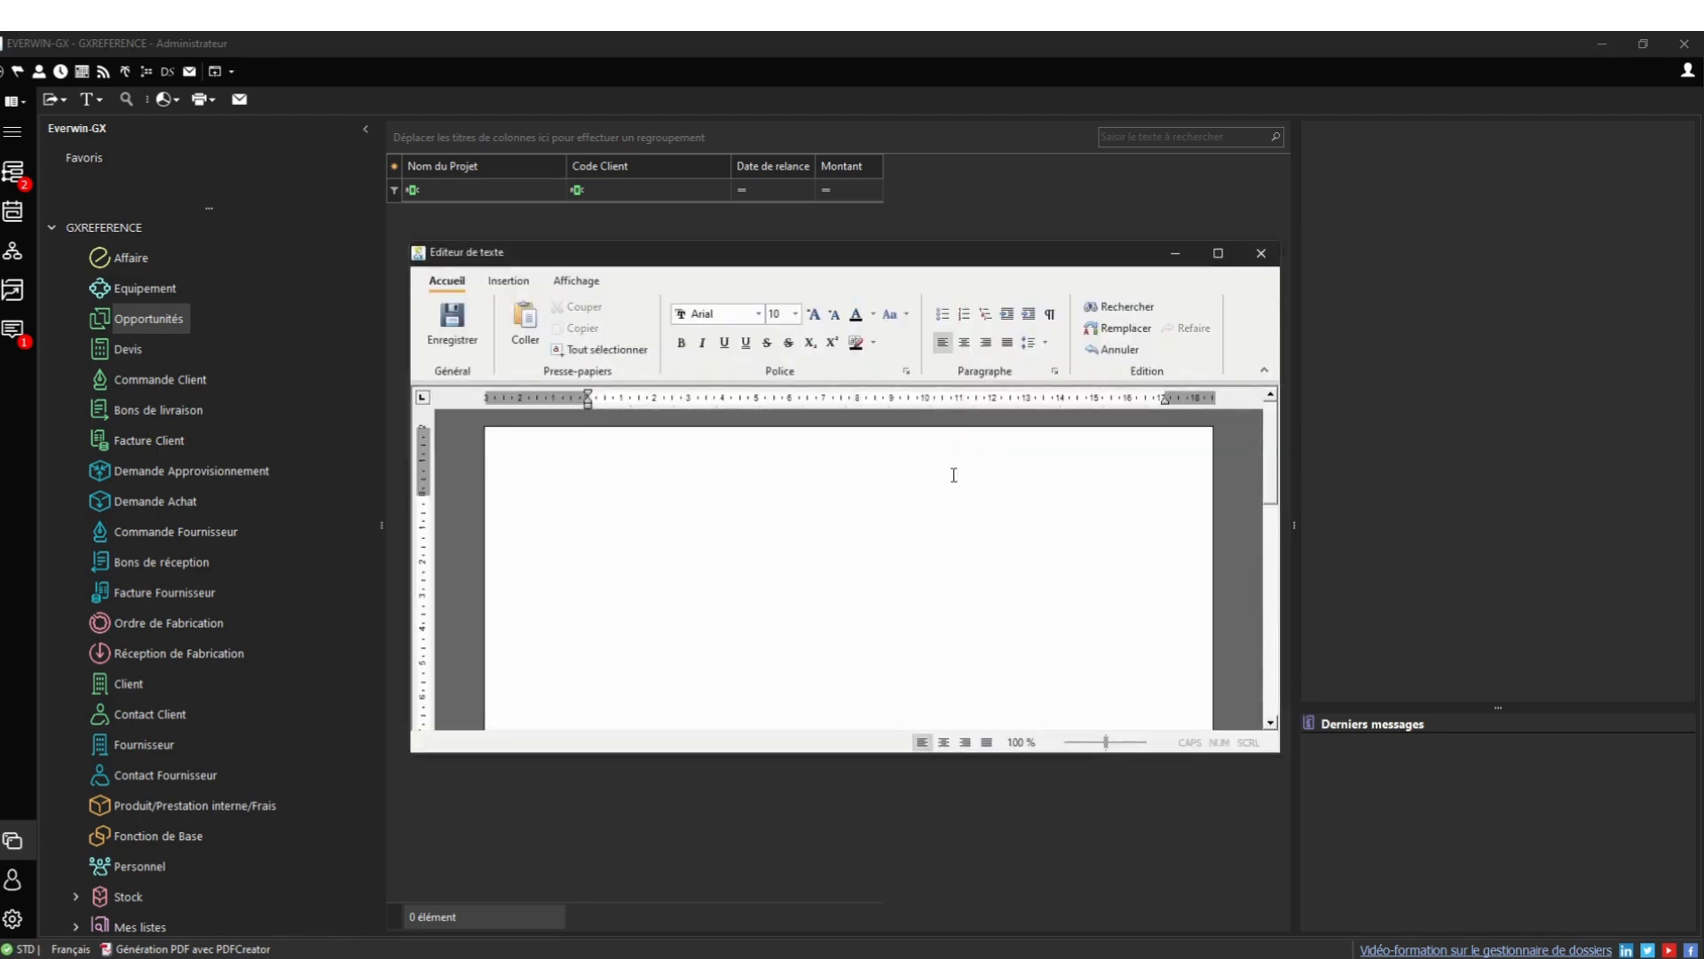
pyautogui.write("Appel d'offre publié le")
pyautogui.press('capslock')
pyautogui.write('26/09/20')
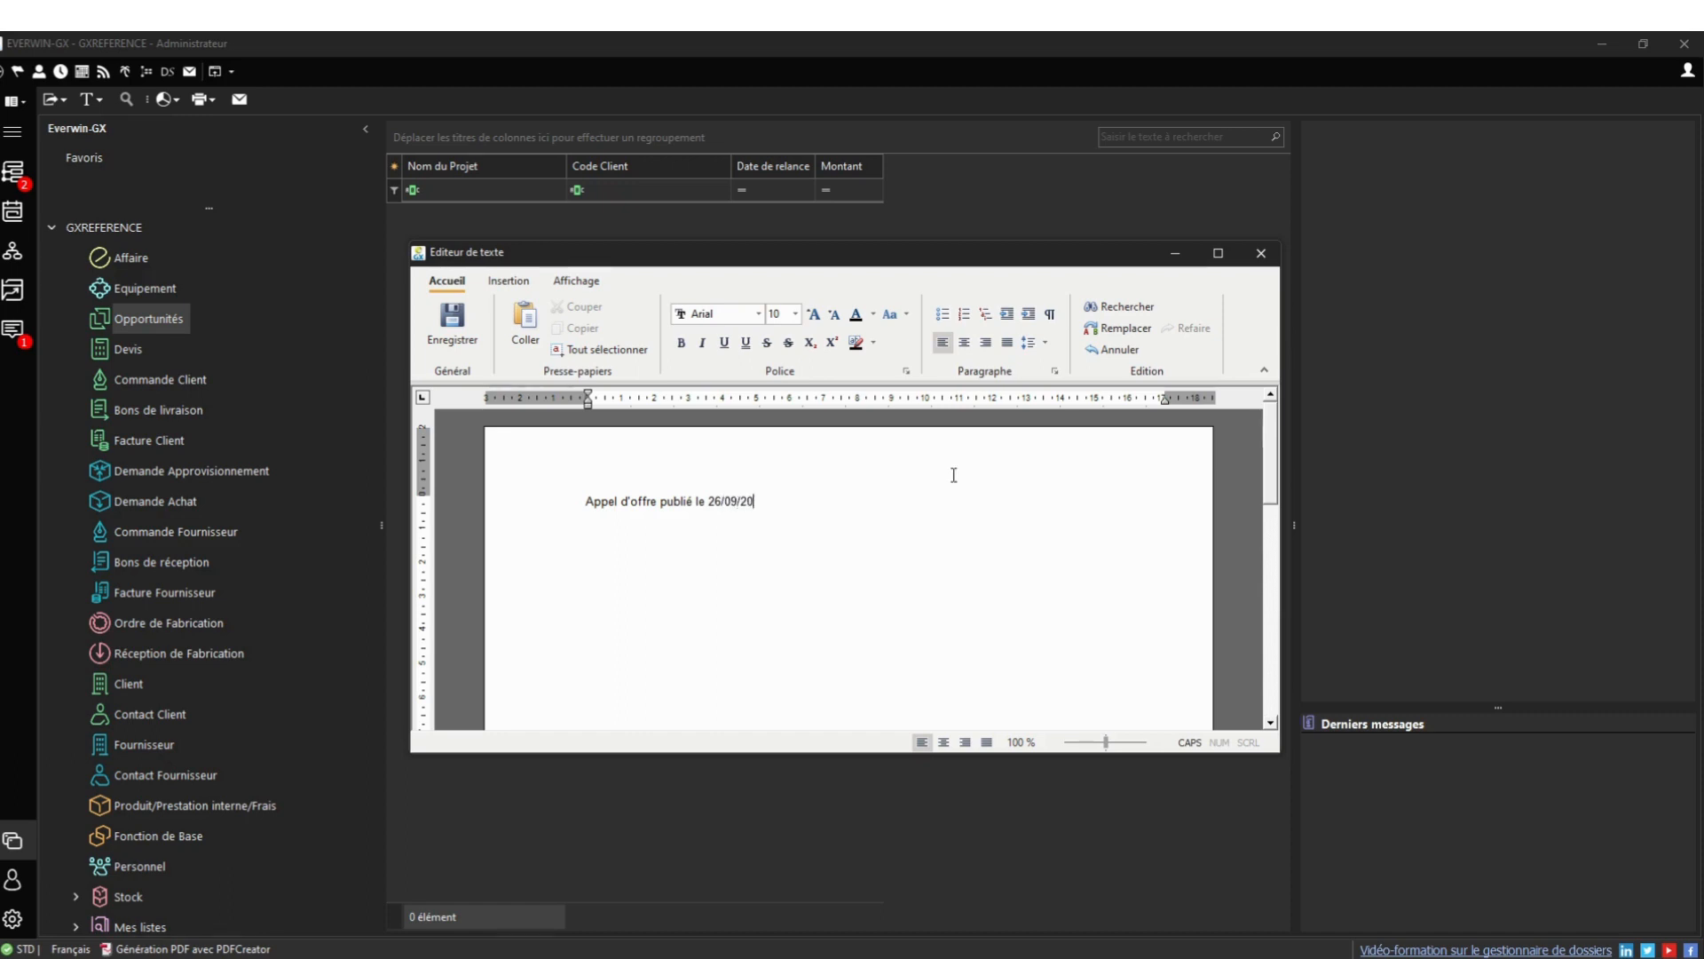
pyautogui.write('23')
# Close the note editor keeping the changes and save the project
pyautogui.click(1259, 253)
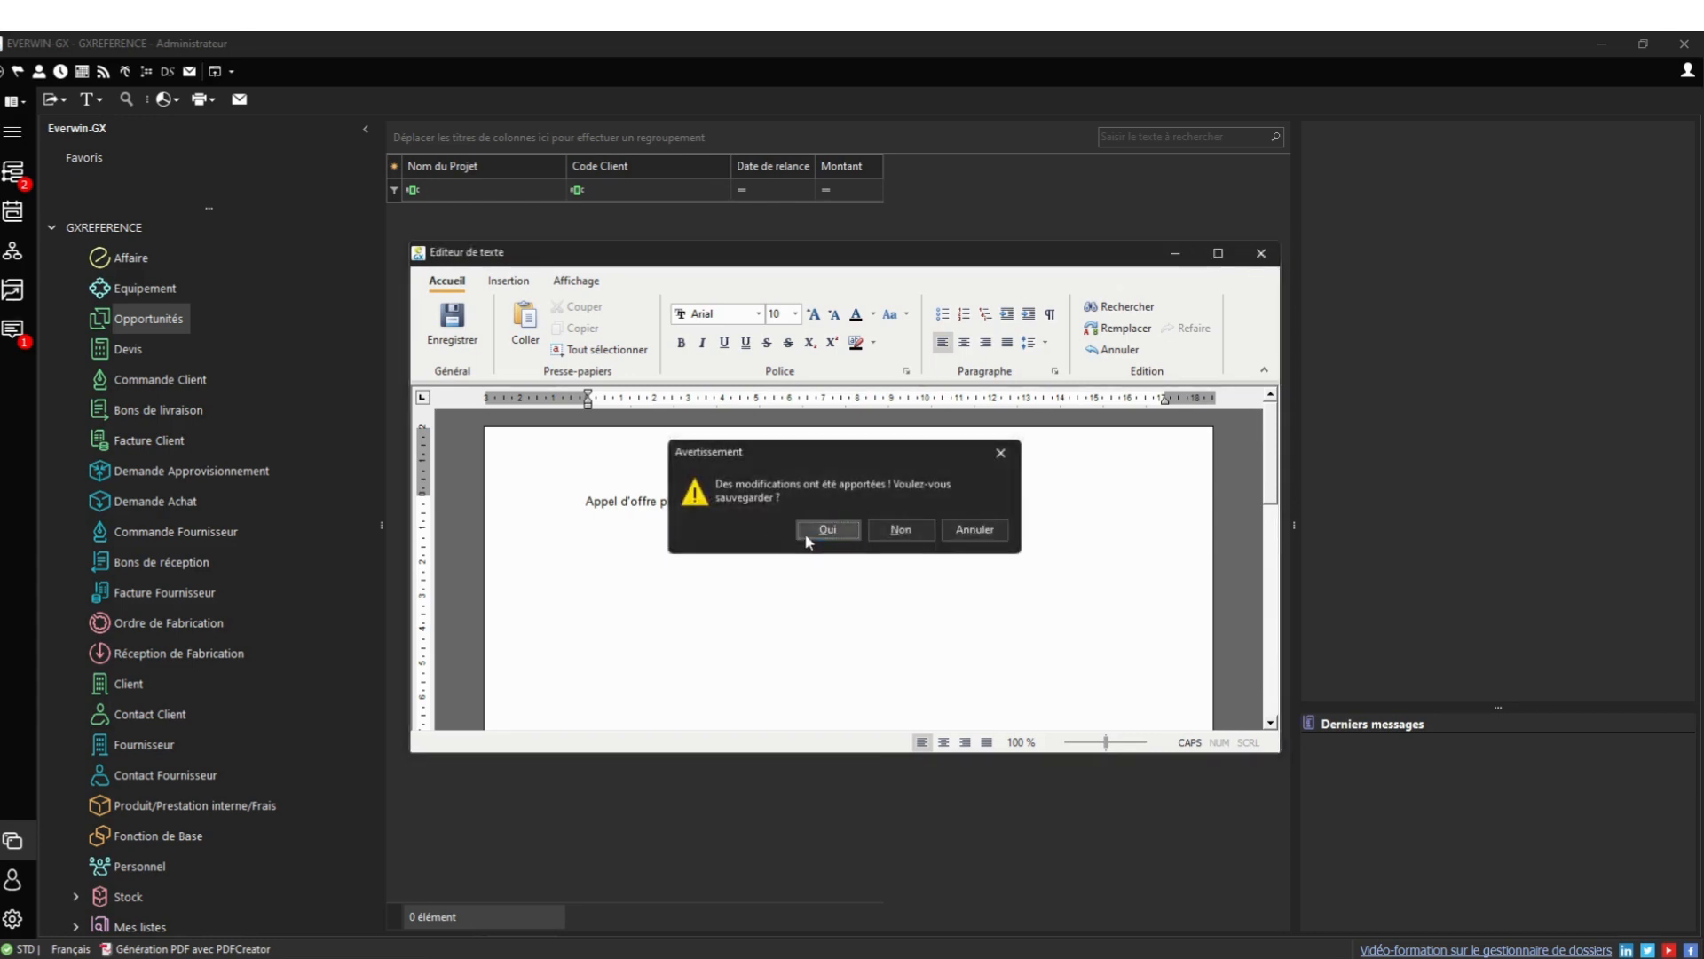
pyautogui.click(826, 530)
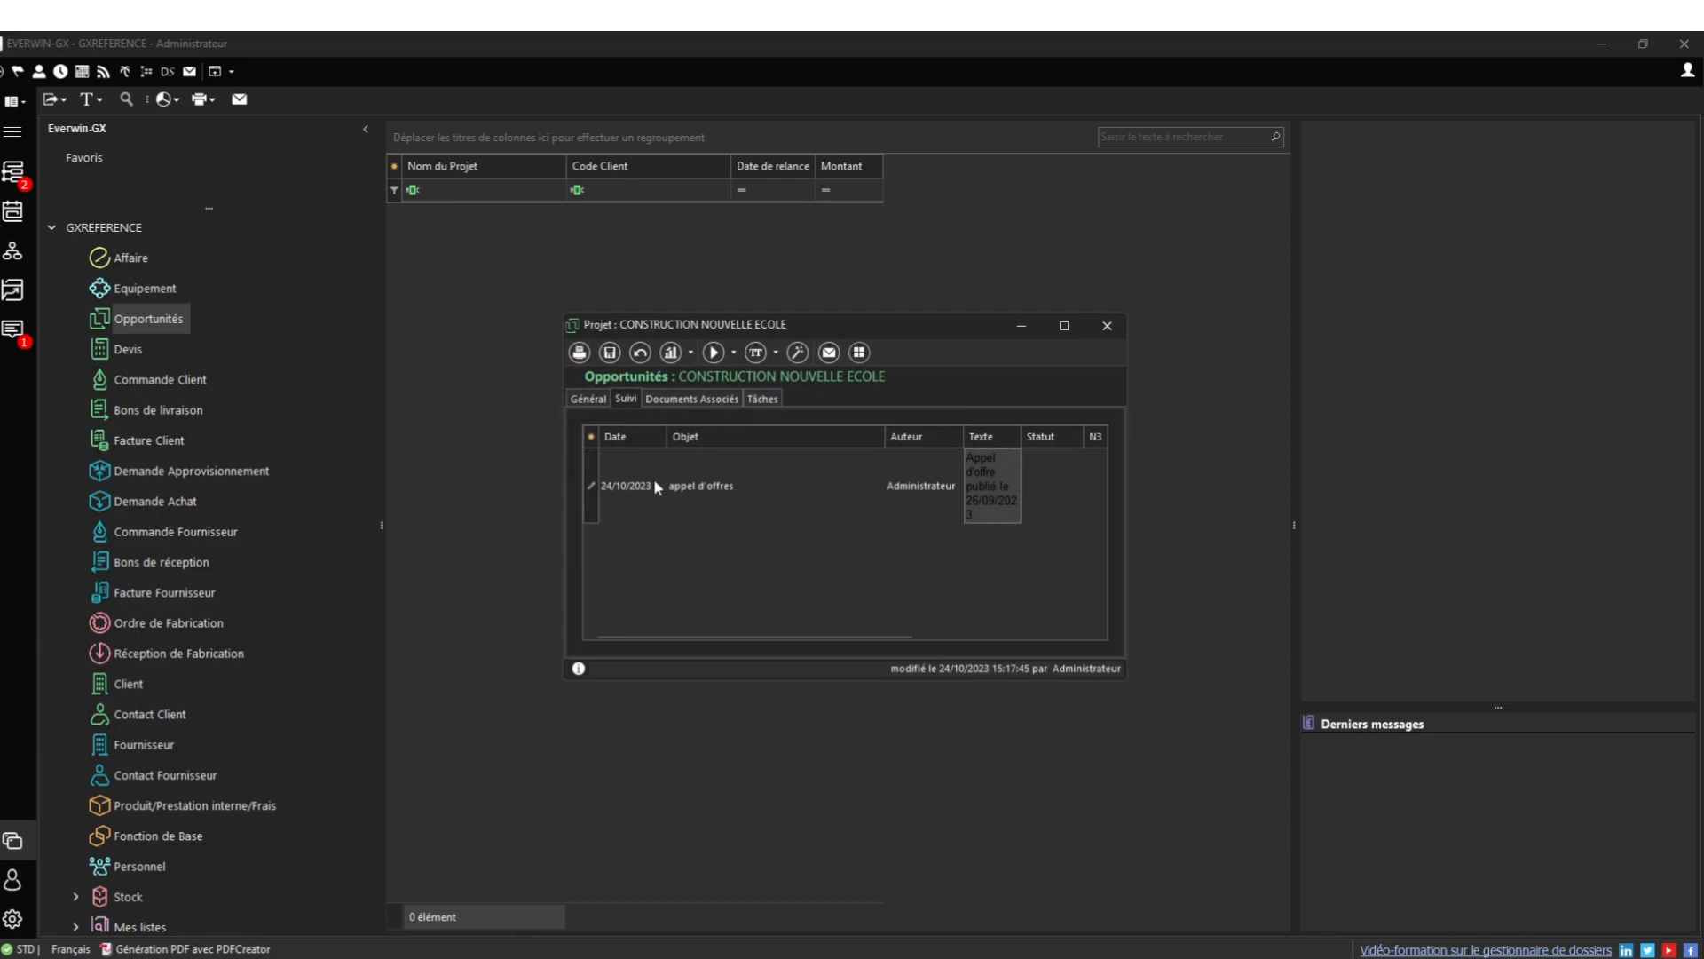
pyautogui.click(610, 352)
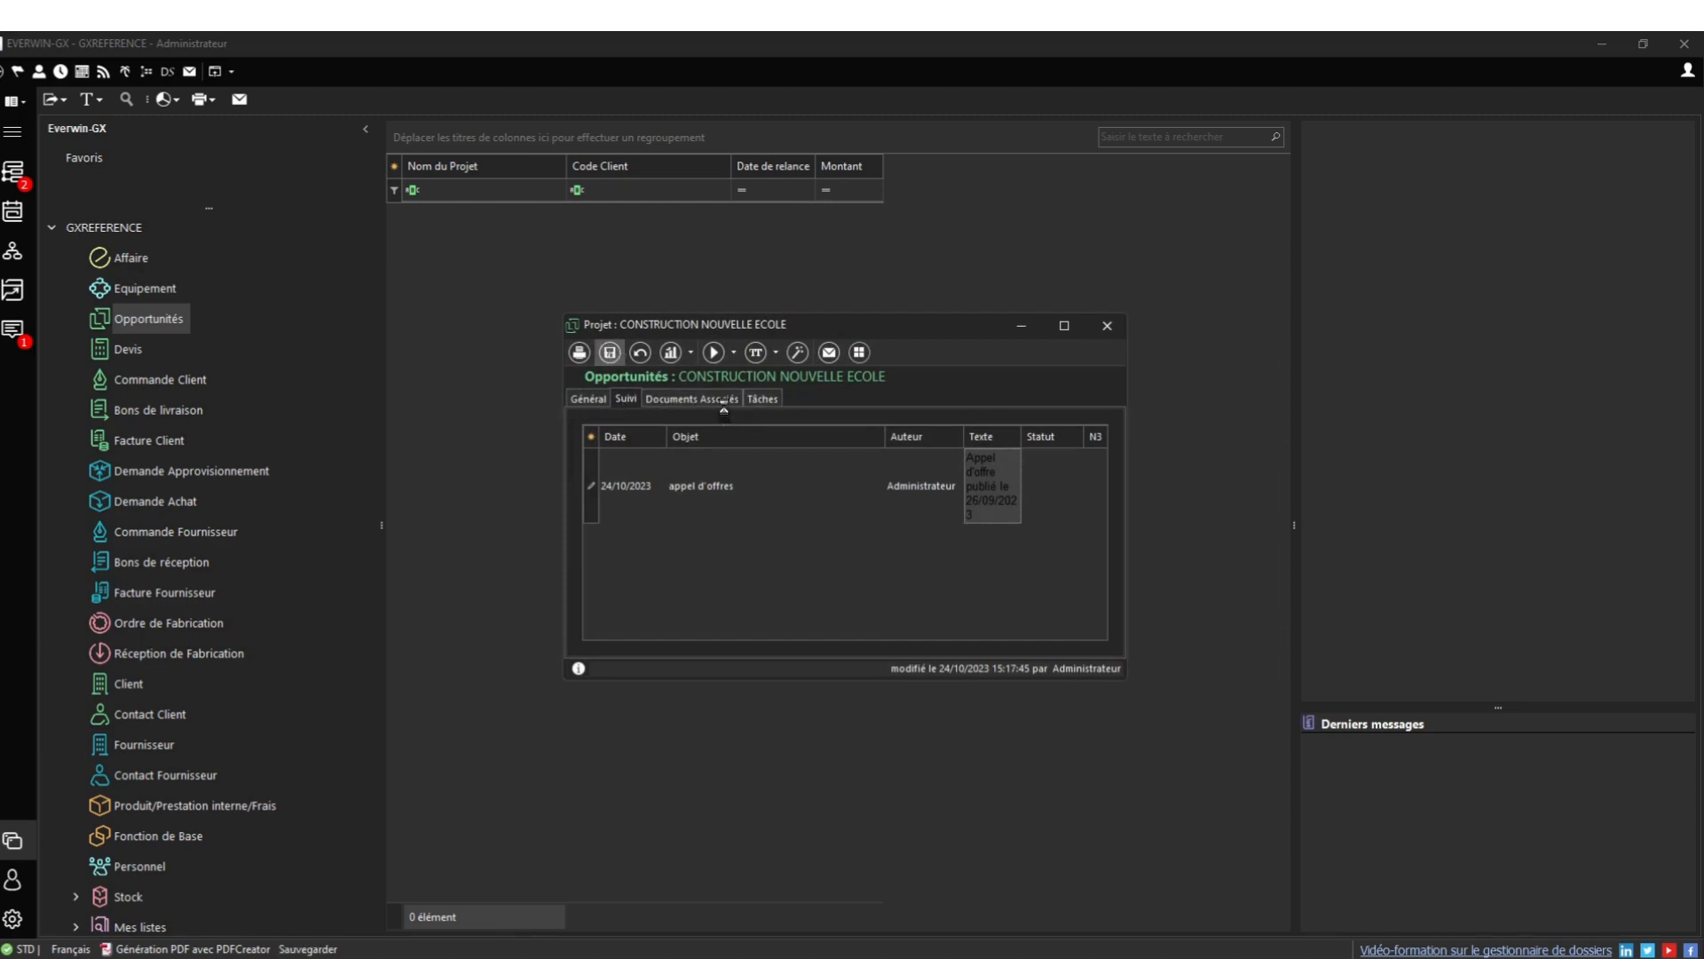
pyautogui.click(725, 401)
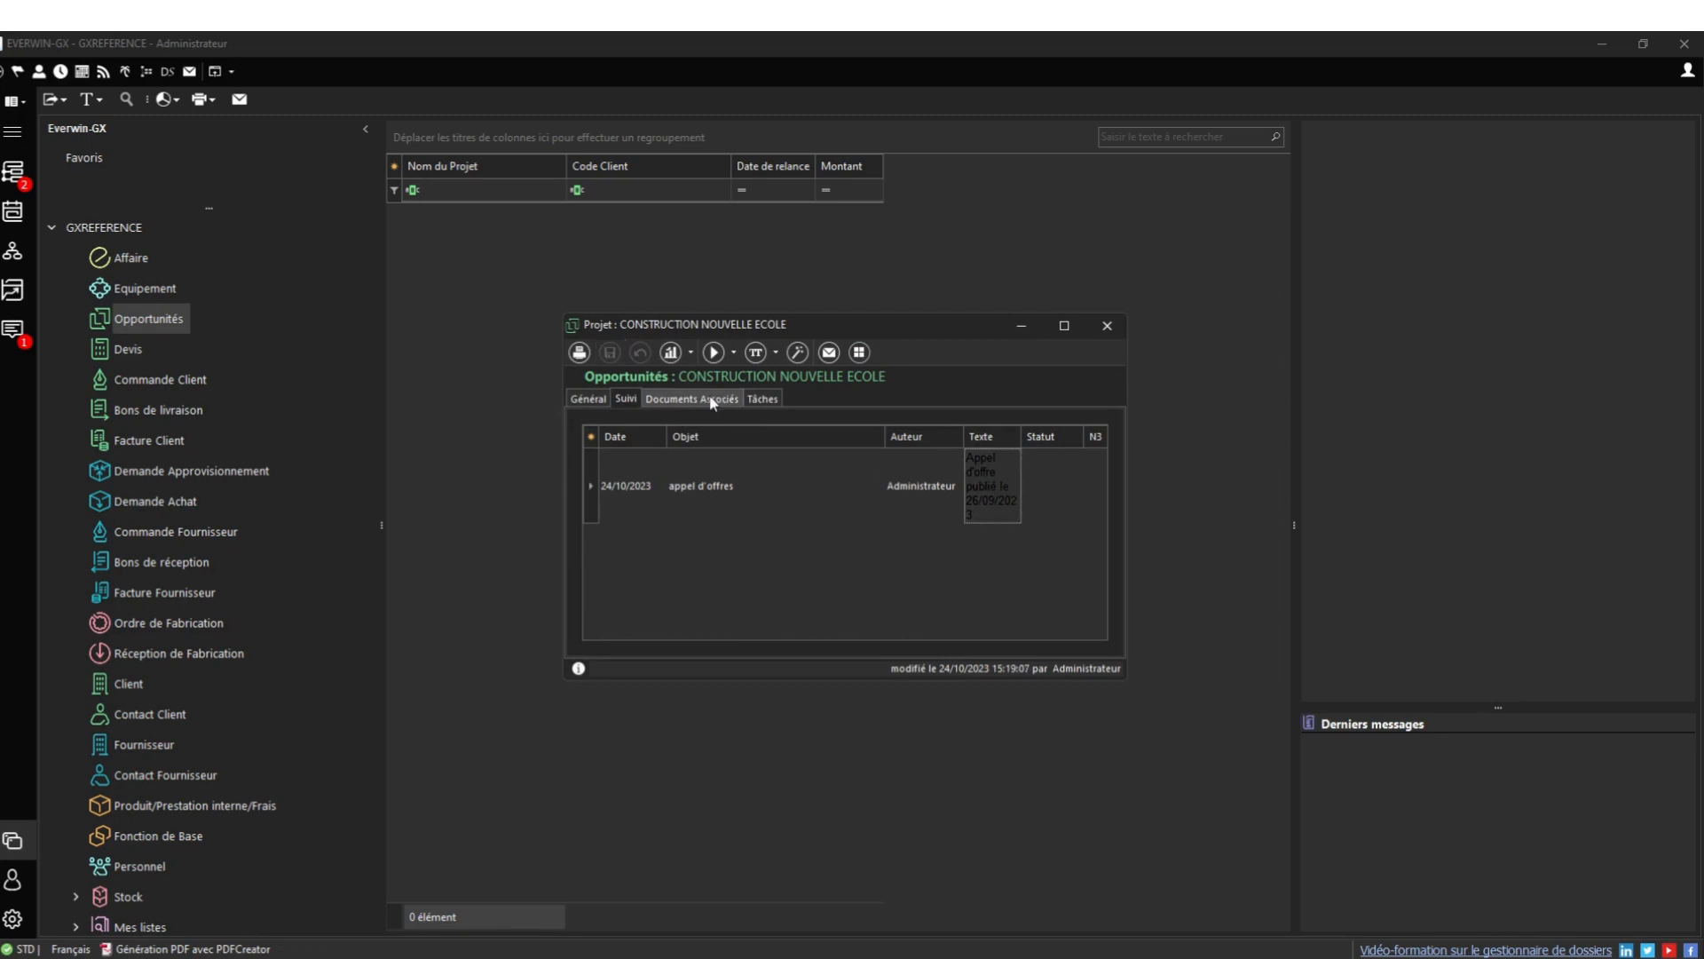
# Attach everwin.docx to the project's associated files
pyautogui.rightClick(708, 534)
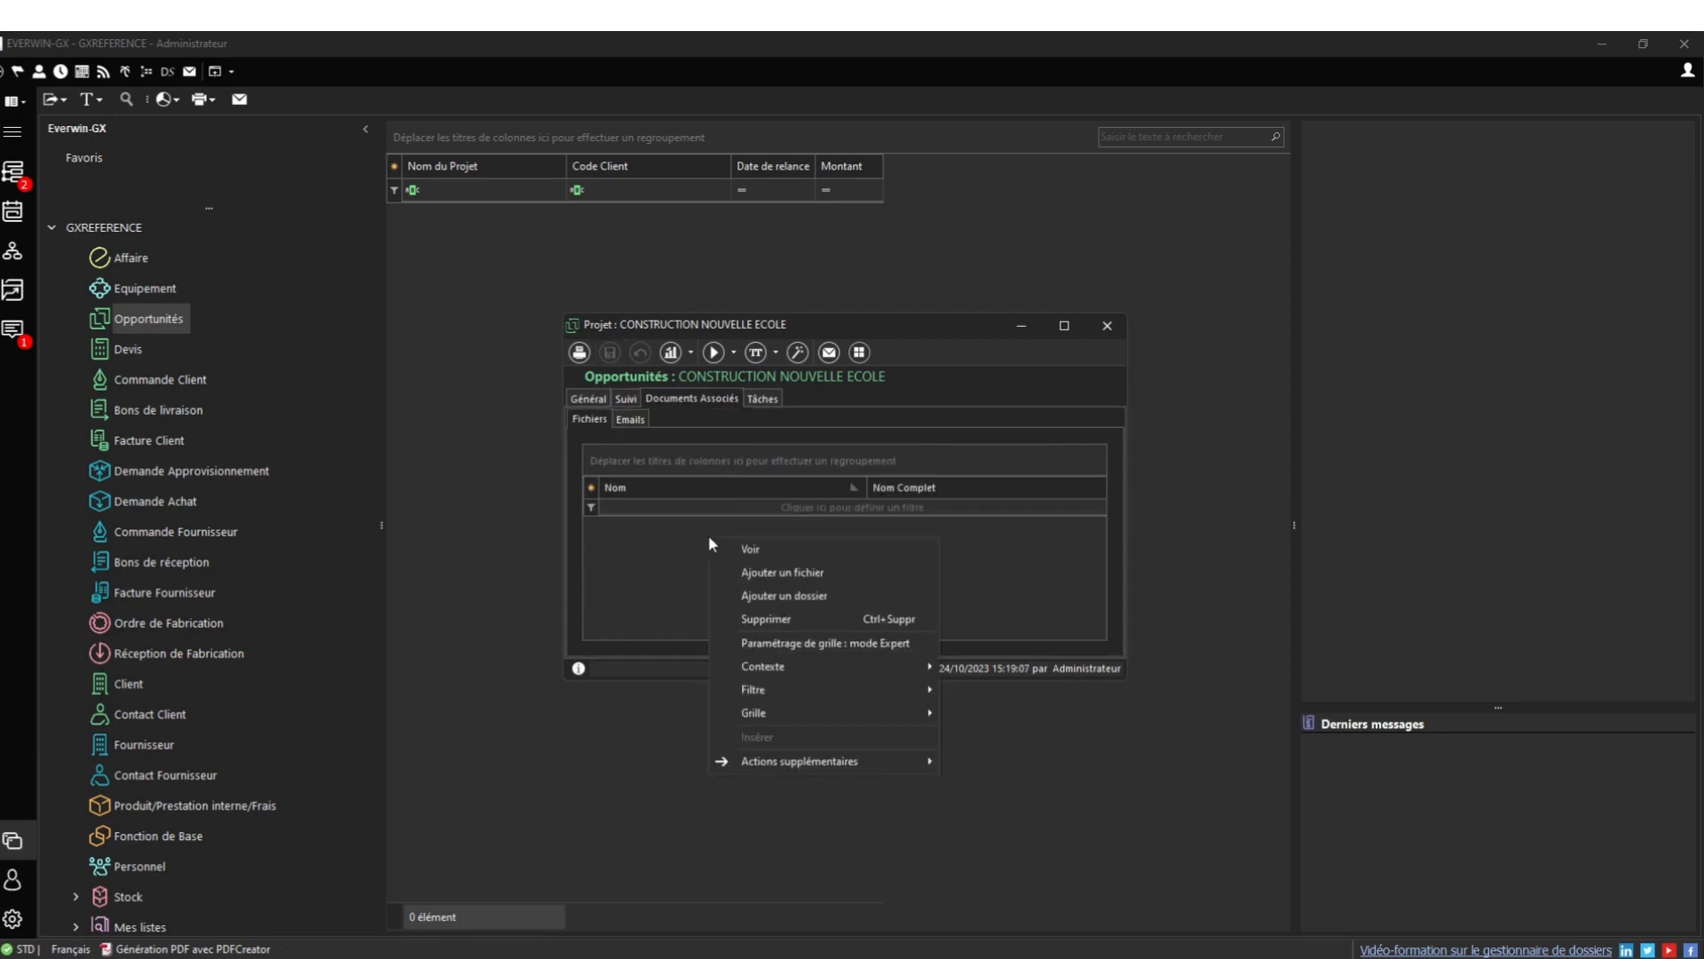
pyautogui.click(789, 562)
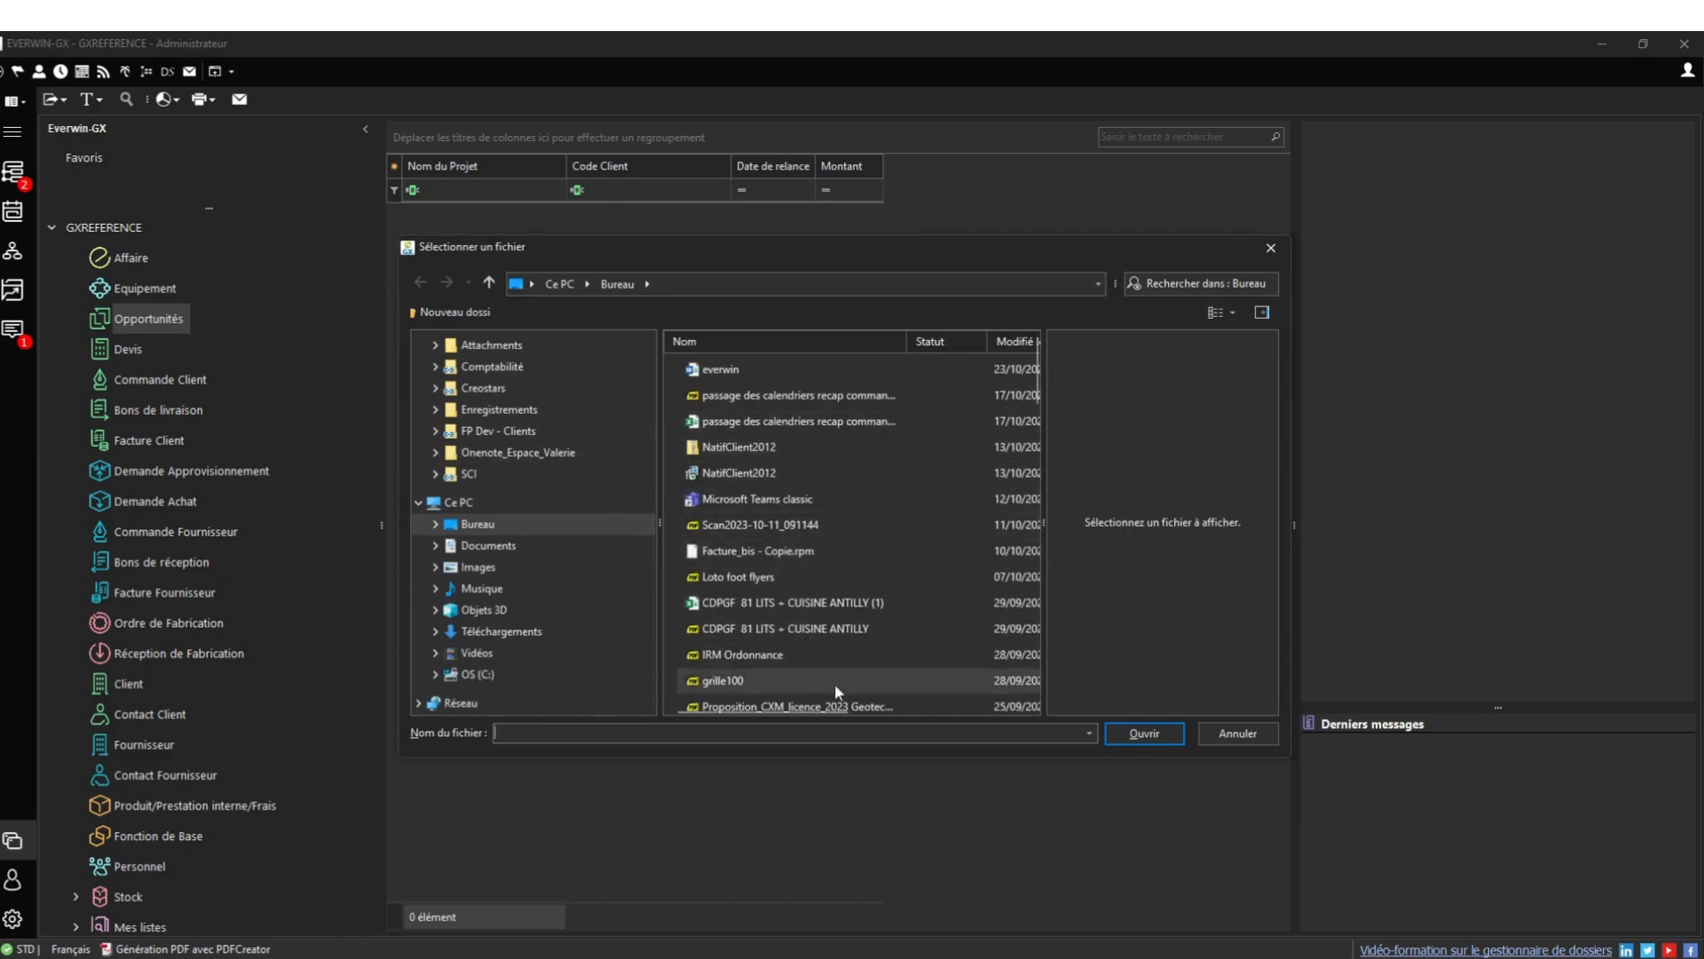
pyautogui.scroll(-3, 844, 671)
pyautogui.scroll(3, 843, 670)
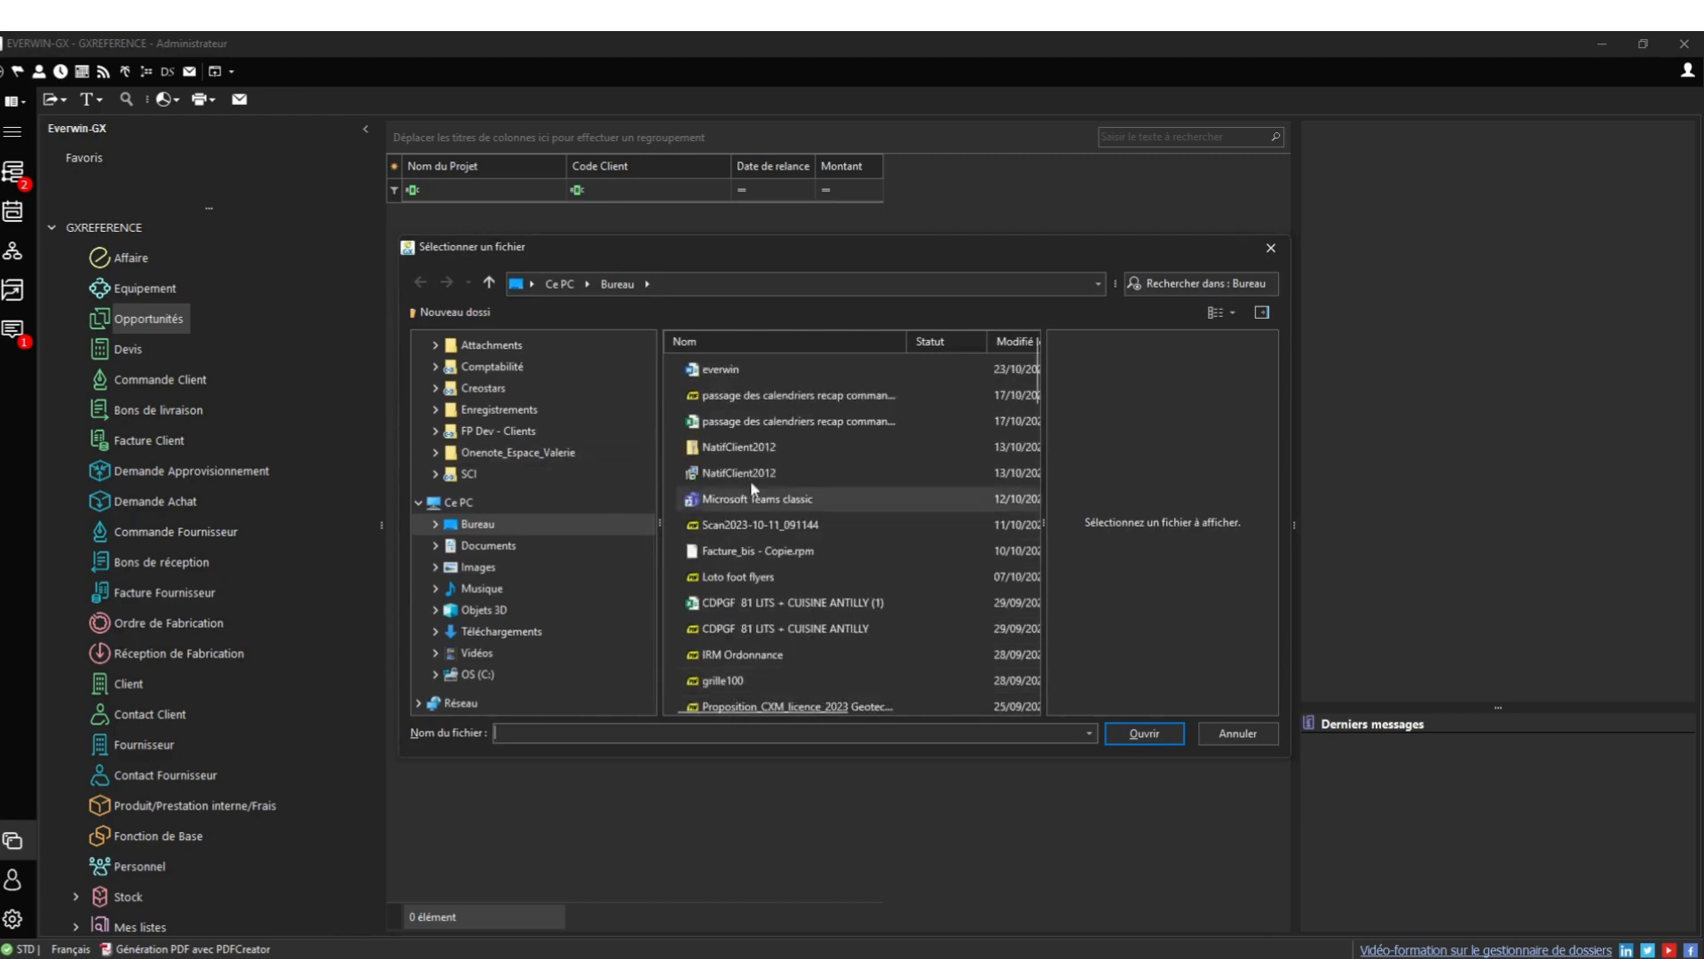
pyautogui.click(741, 369)
pyautogui.press('Return')
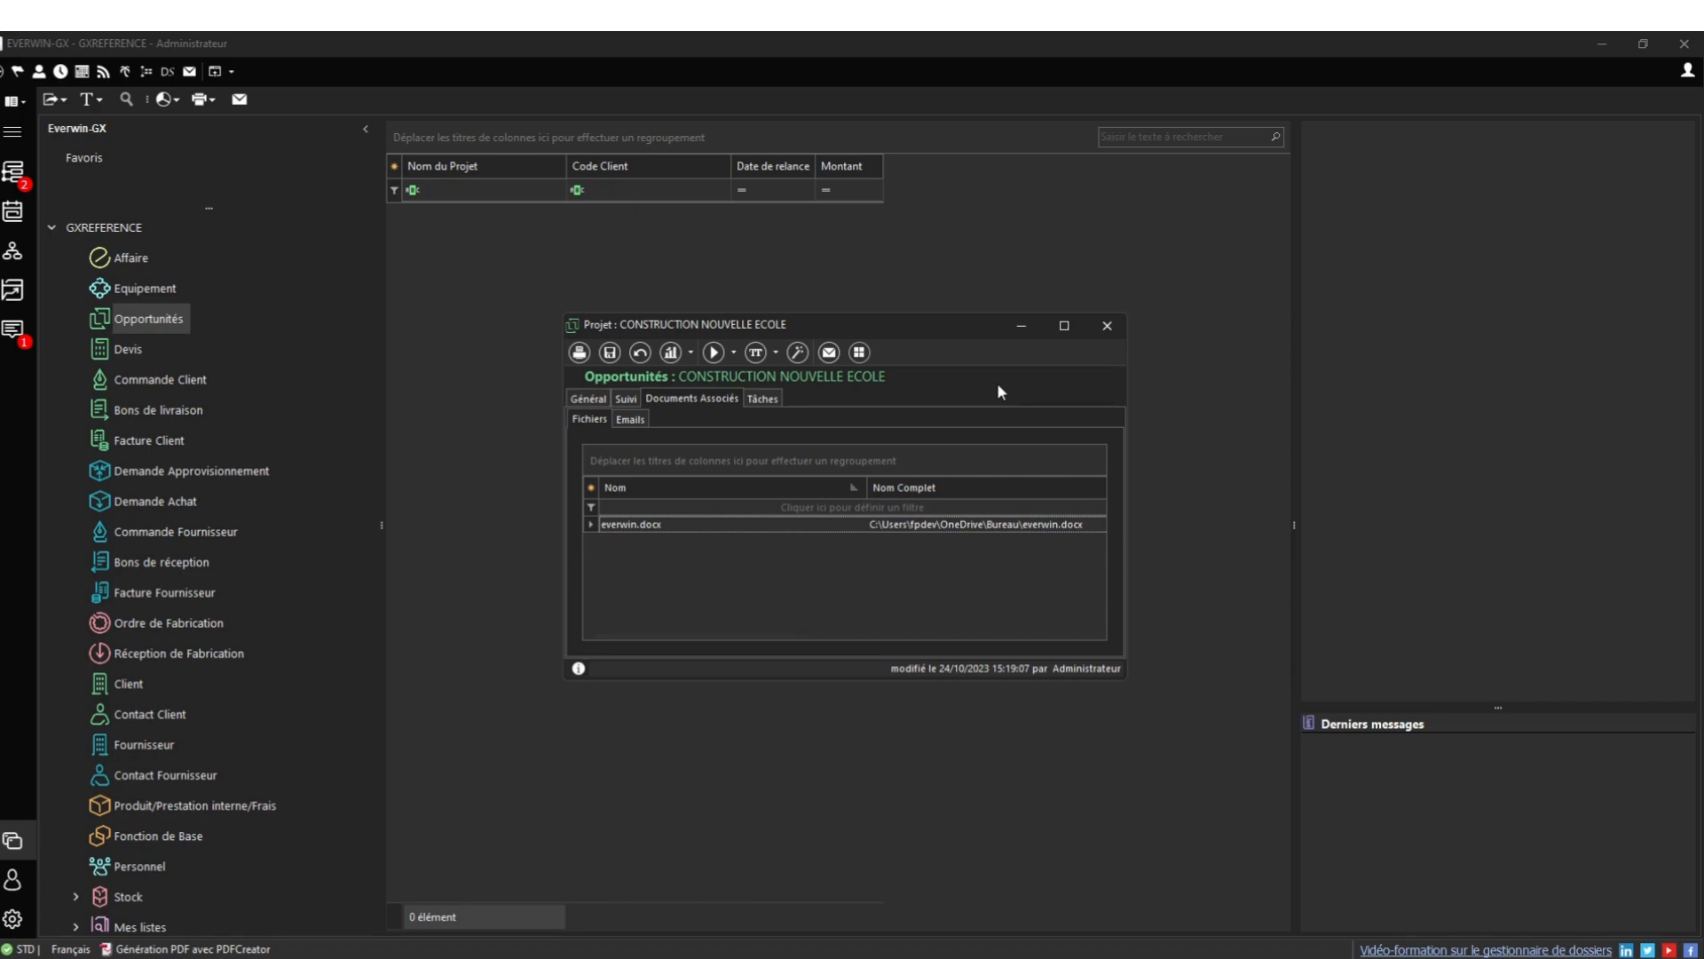
pyautogui.click(753, 399)
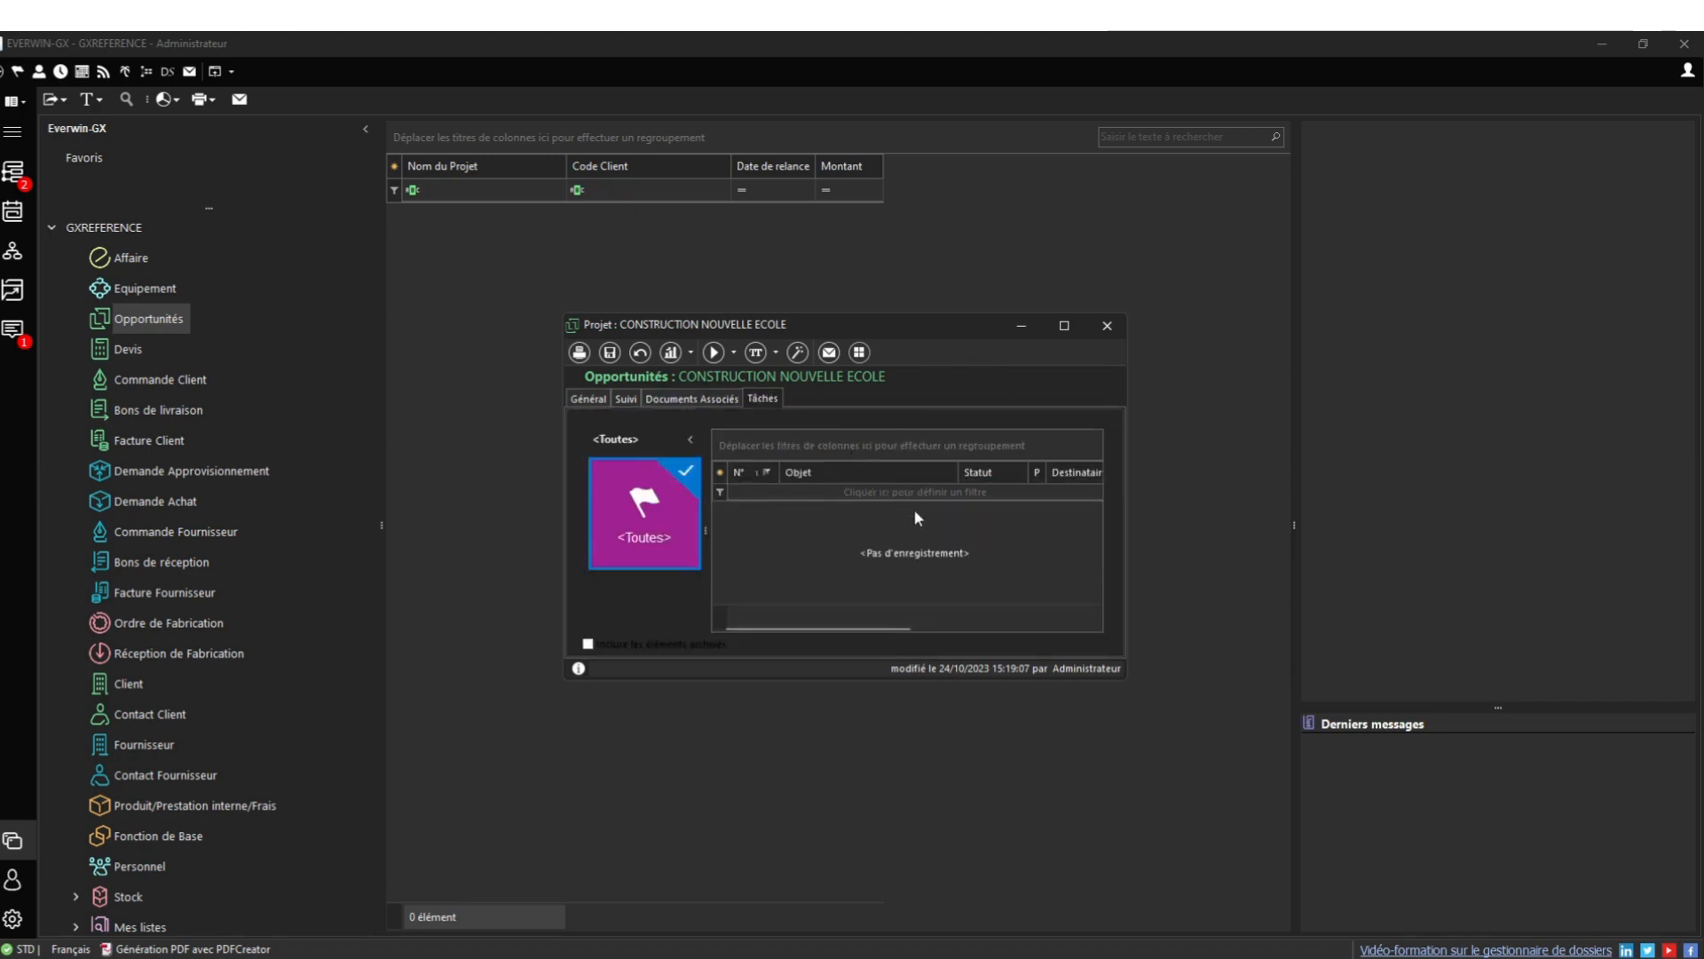
# Set the project's current action to Devis effectué and save
pyautogui.click(592, 399)
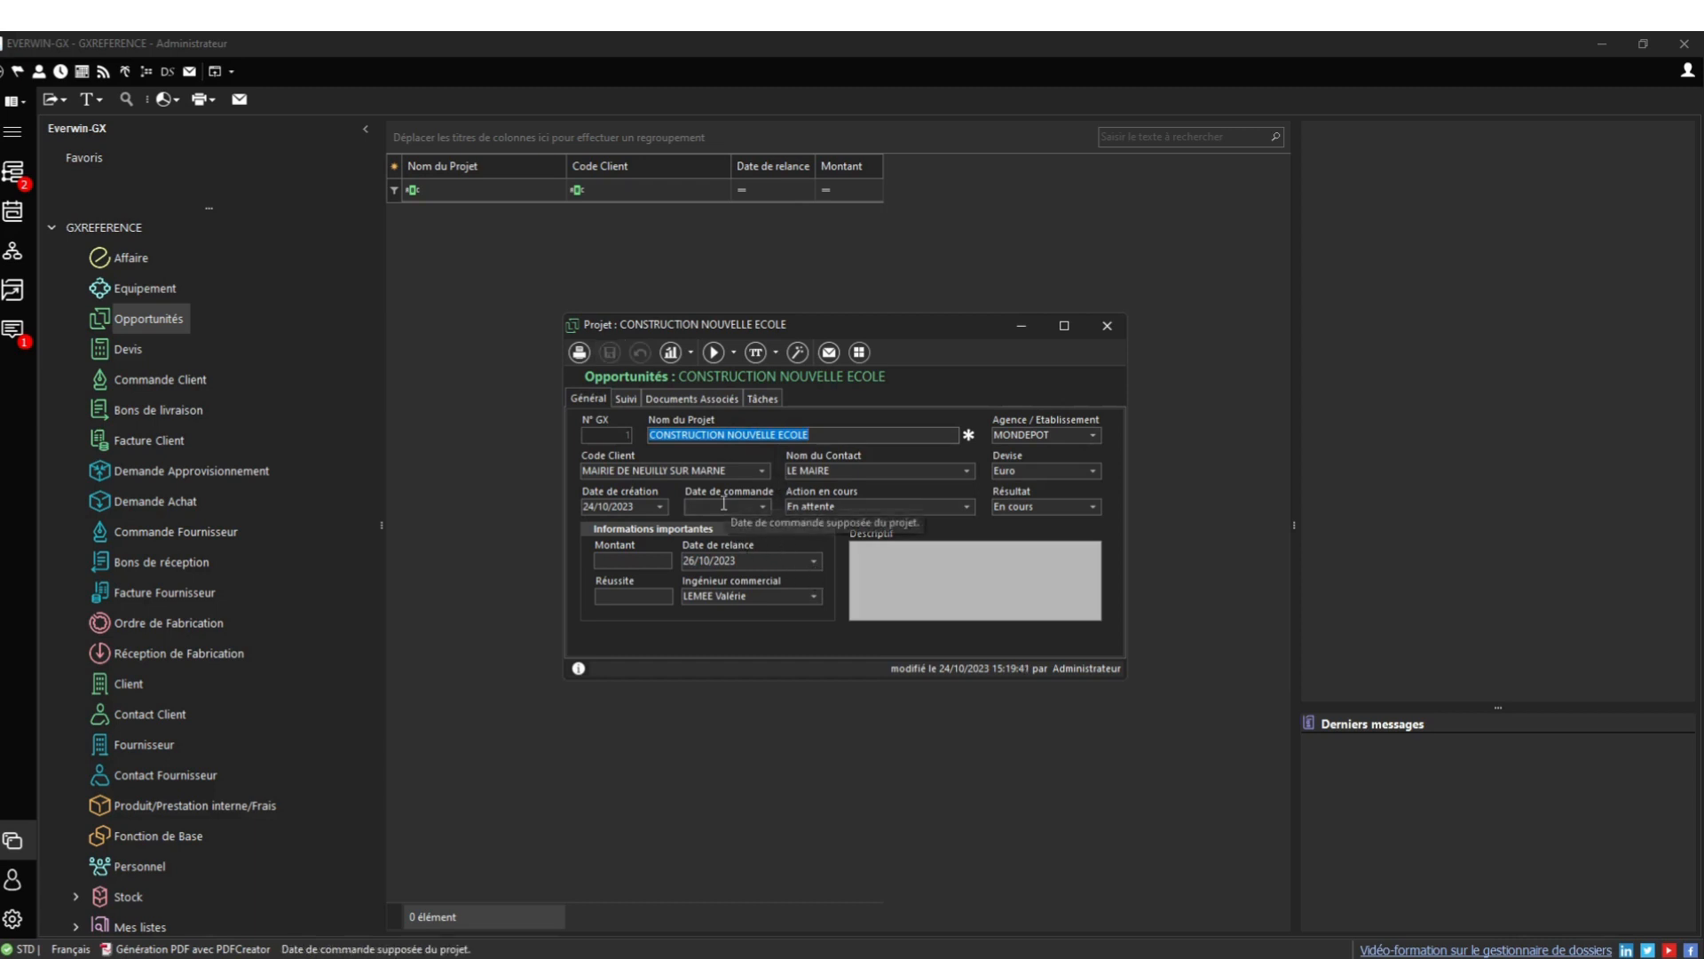
pyautogui.click(968, 507)
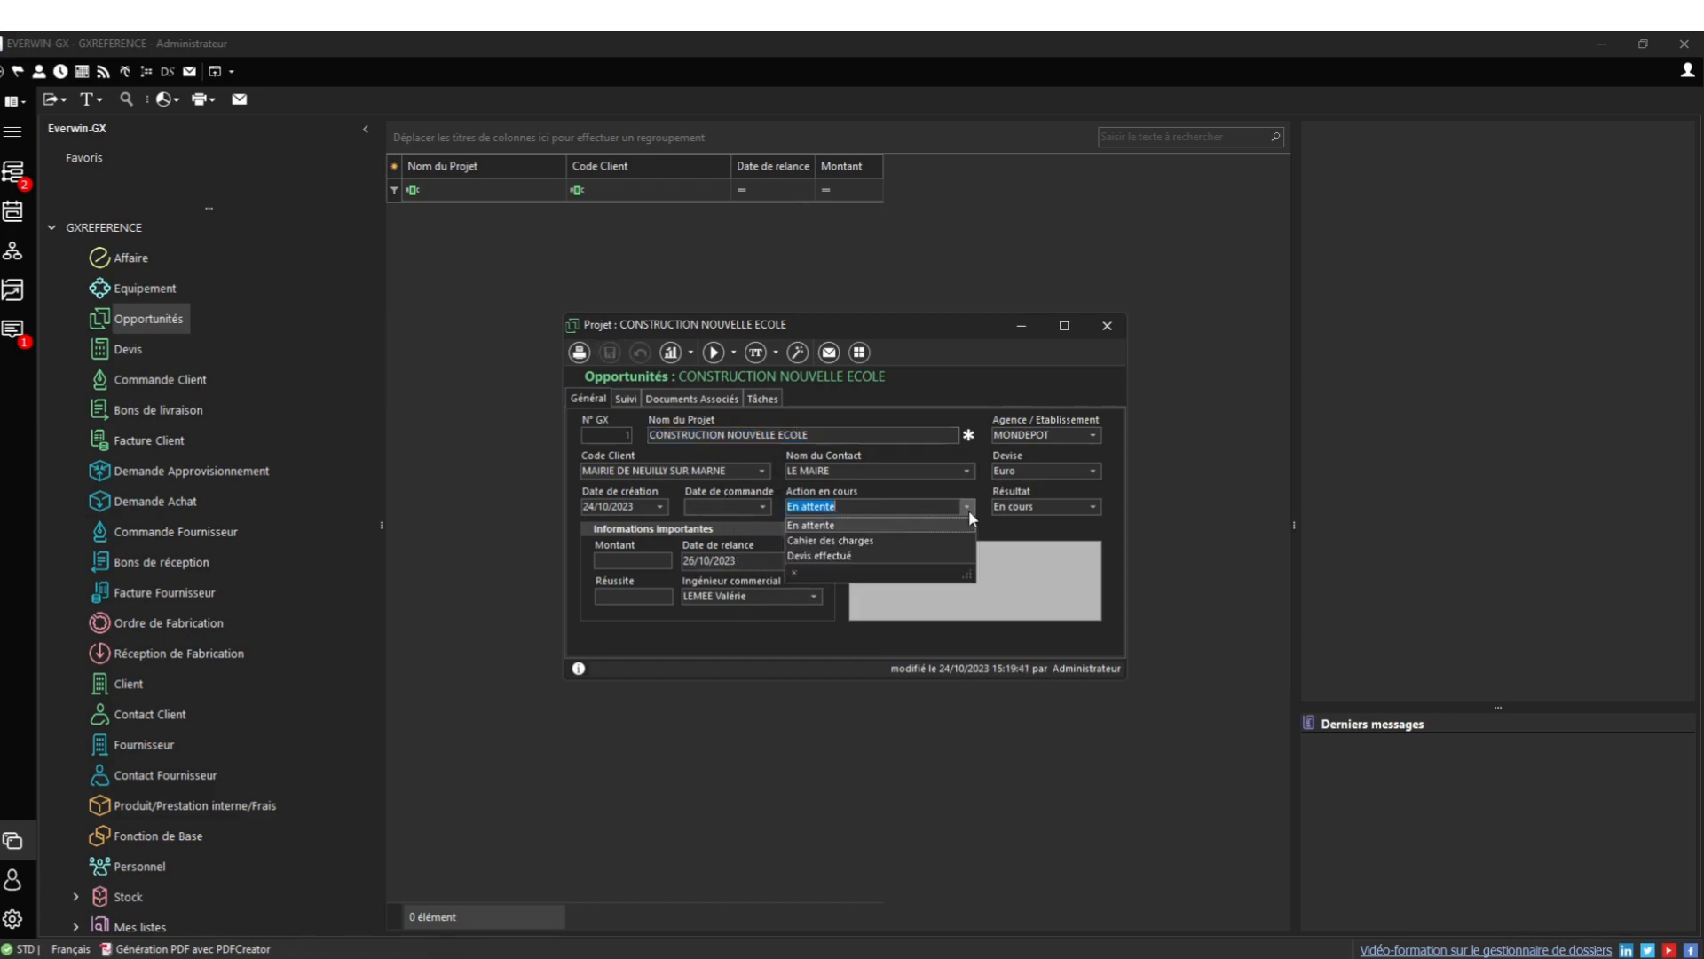
pyautogui.click(871, 551)
pyautogui.click(610, 352)
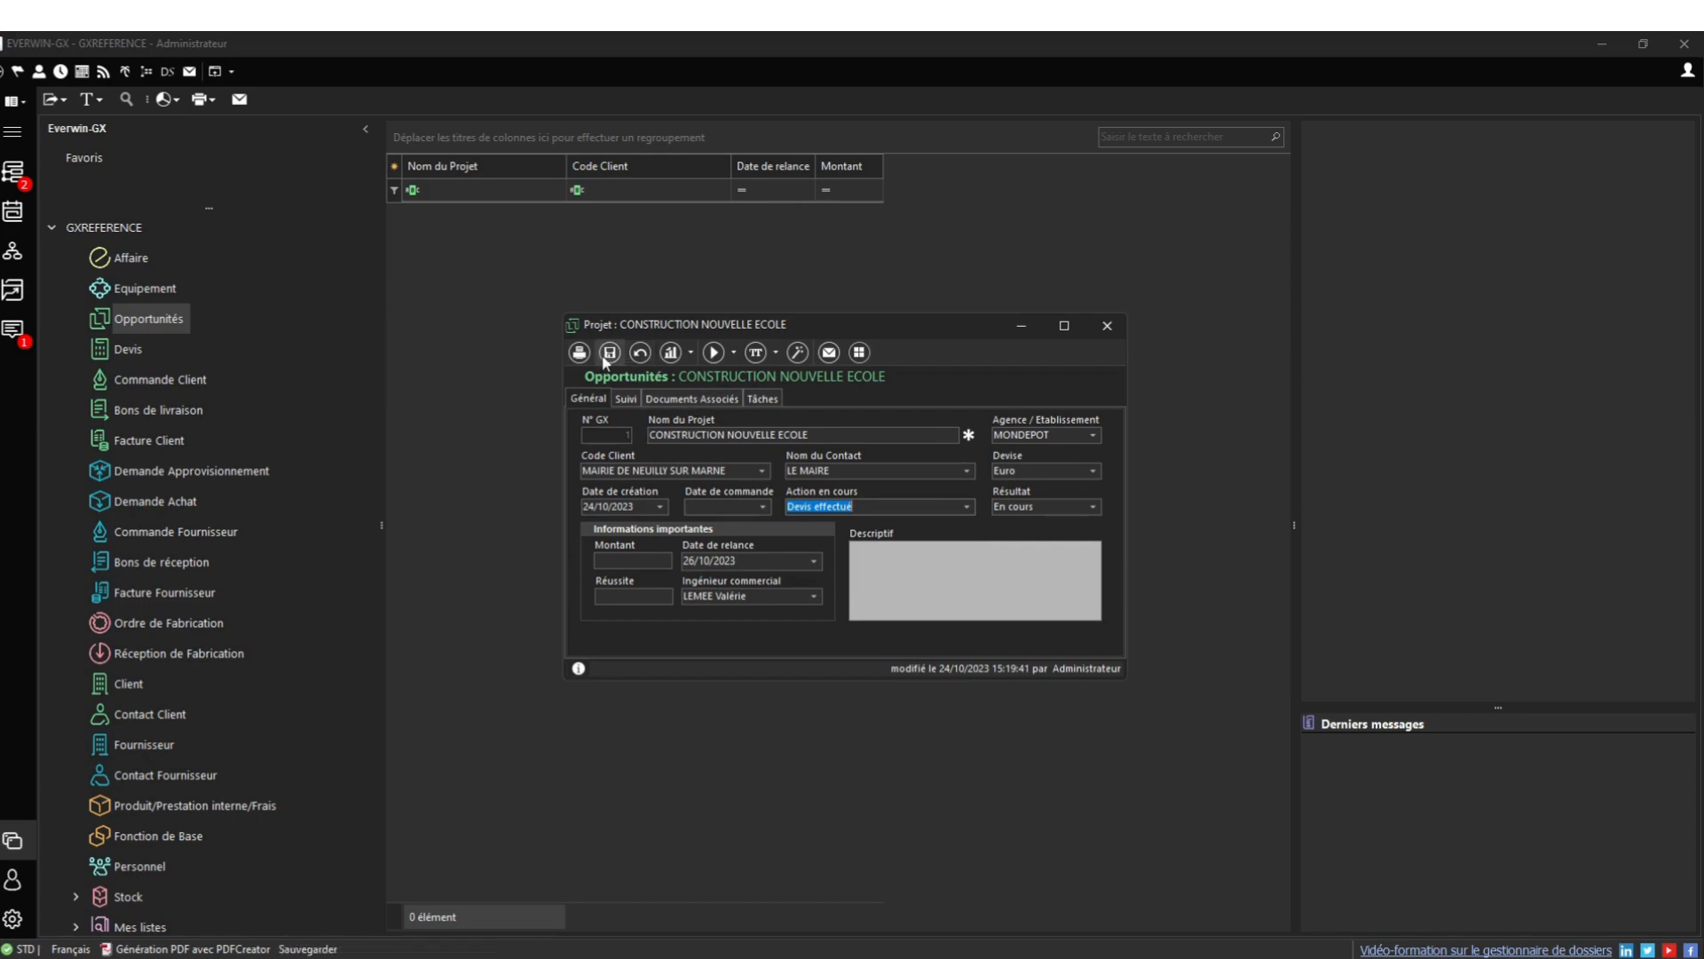
# Enter amount 2000000 and success 70, then save the opportunity
pyautogui.click(653, 559)
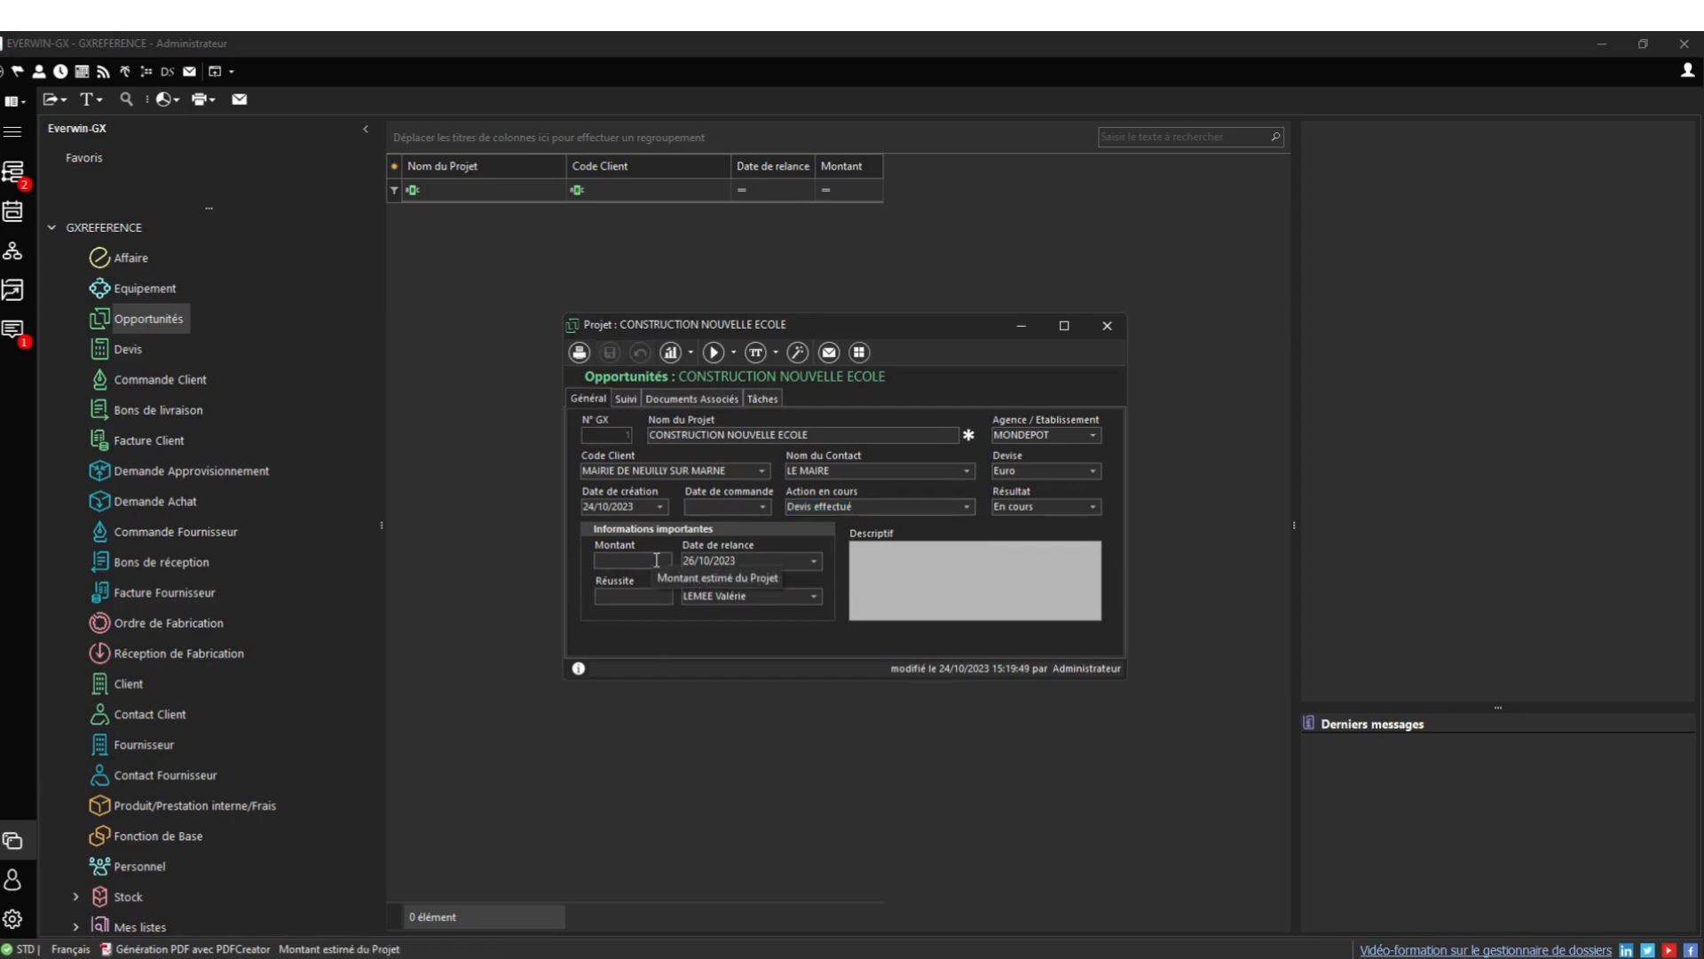
pyautogui.write('20')
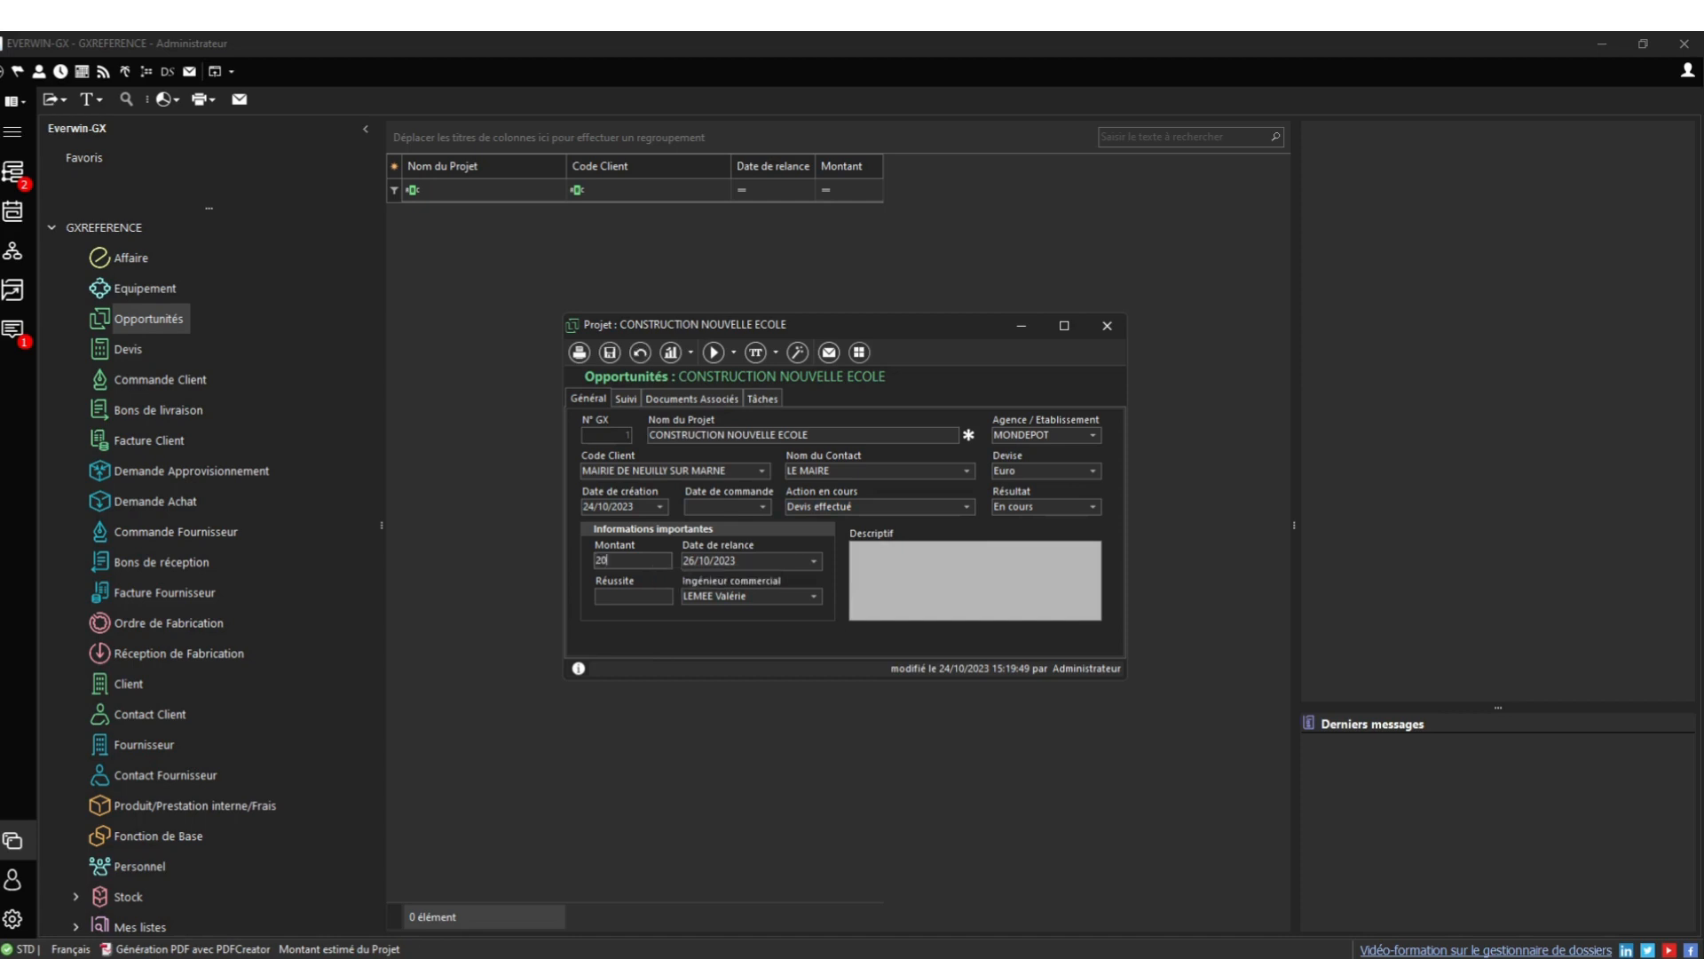
pyautogui.write('00000')
pyautogui.click(661, 598)
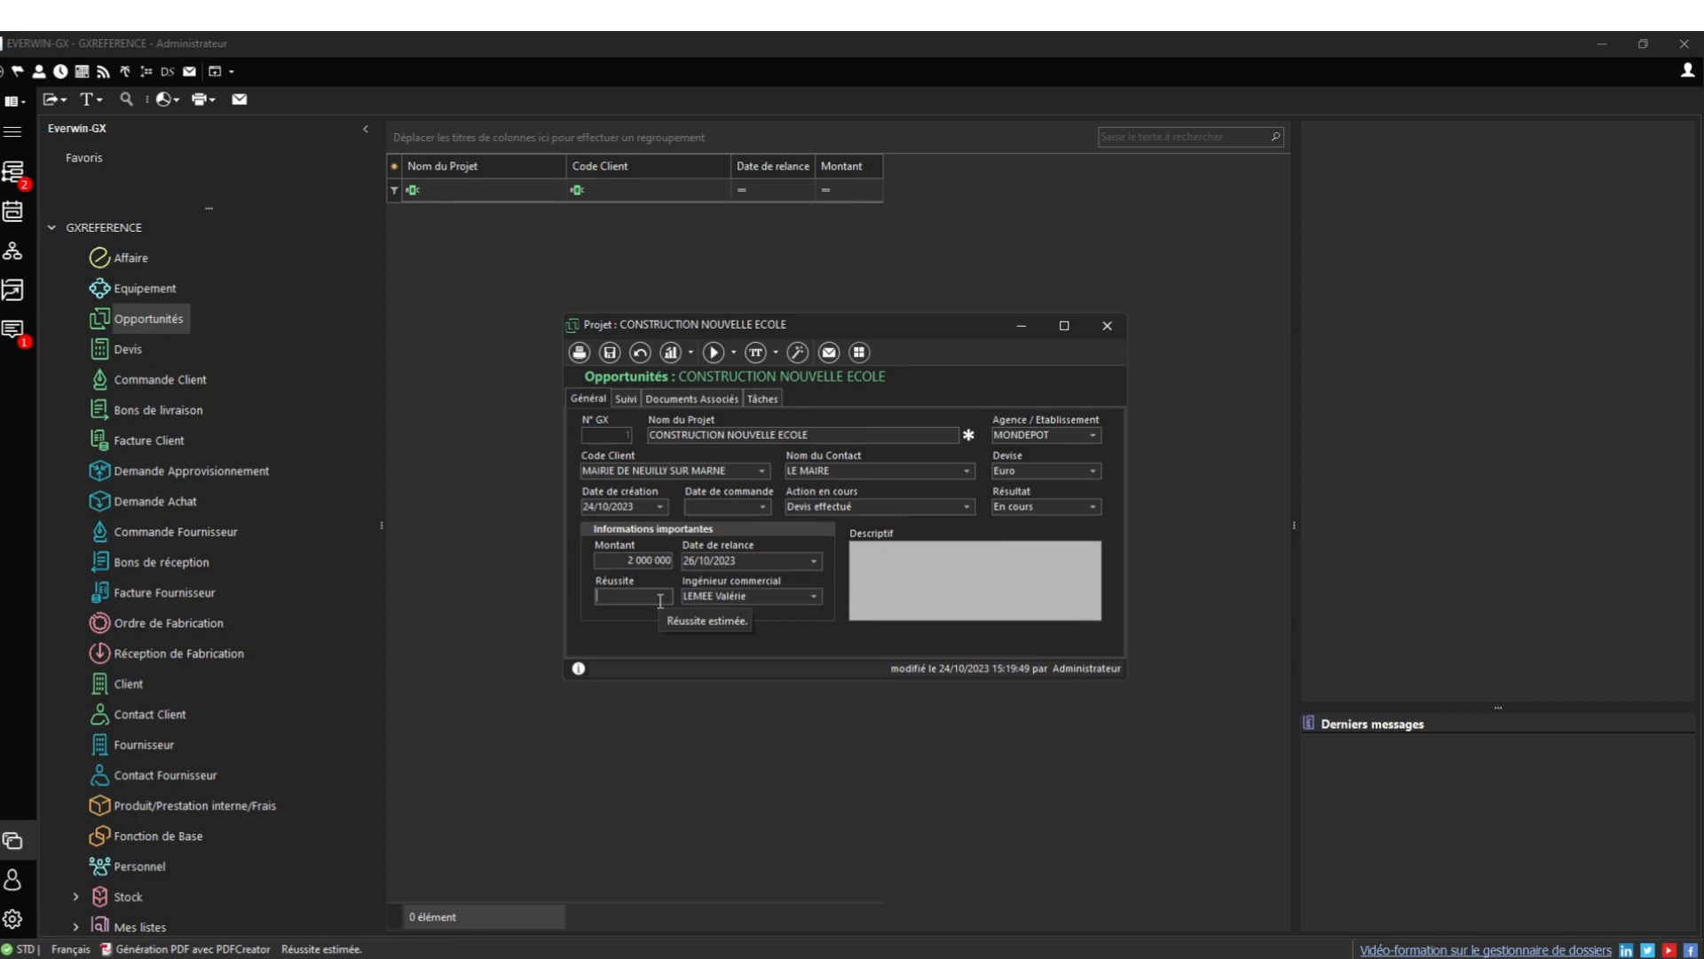
pyautogui.write('70')
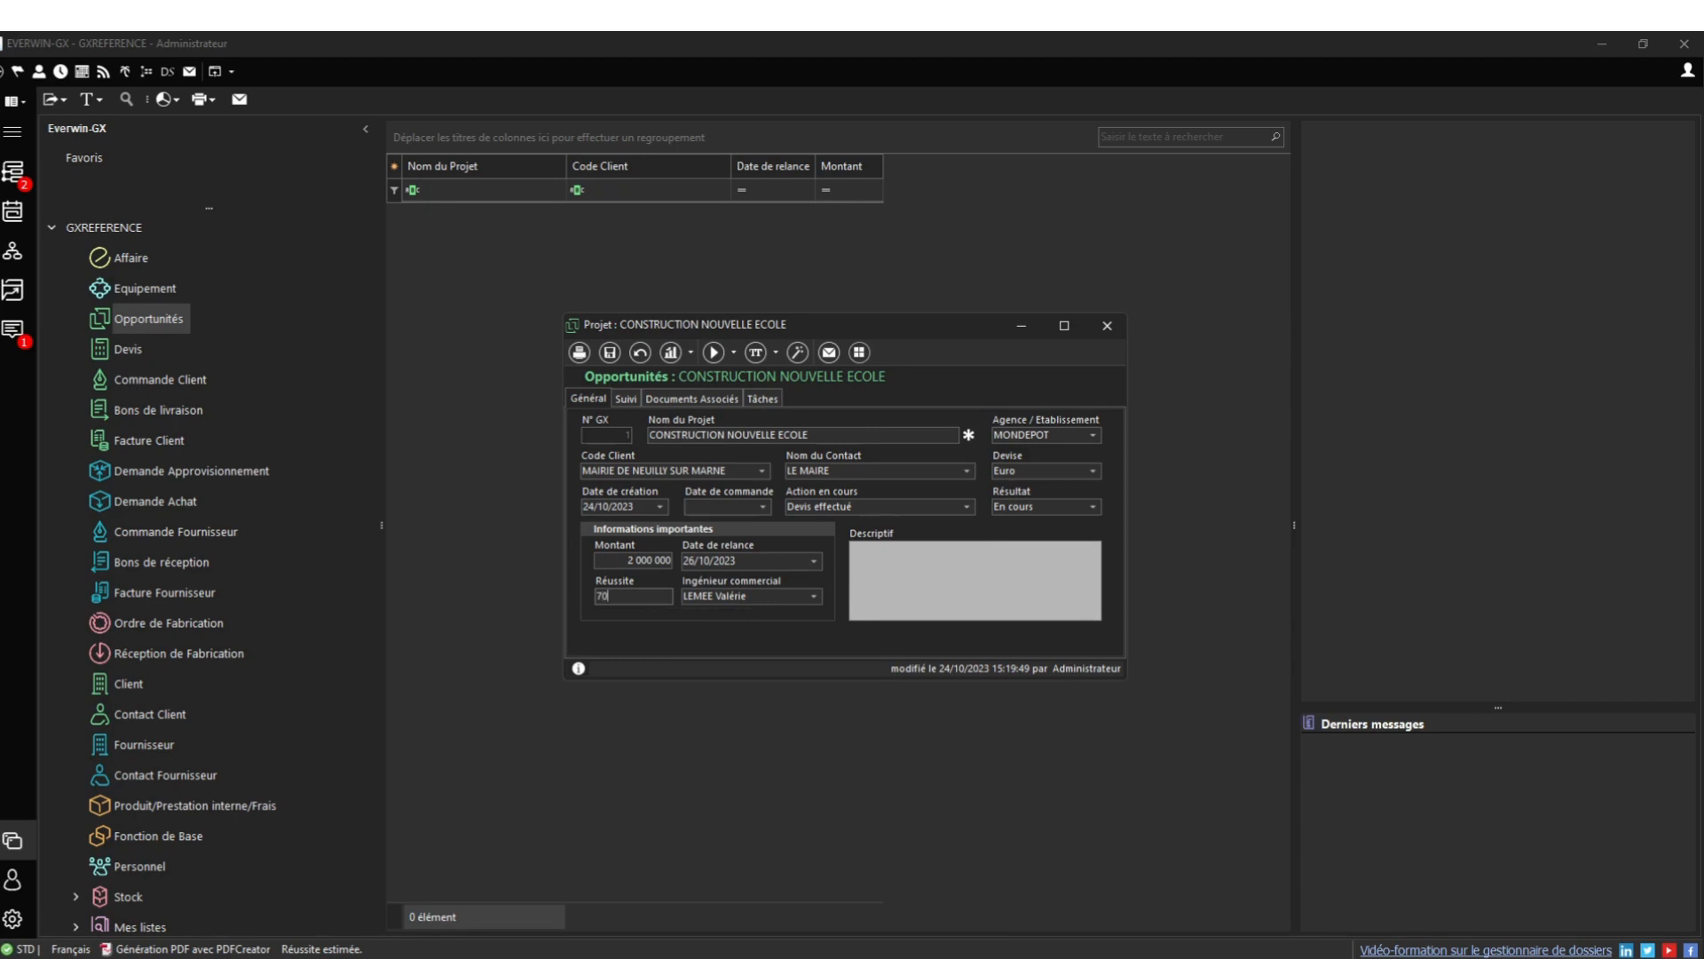
pyautogui.click(611, 353)
pyautogui.click(1023, 327)
pyautogui.click(178, 350)
# Create and save a quote coded CONSTRUCTION ECOLE NEUILLY SUR MARNE for project CONSTRUCTION NOUVELLE ECOLE
pyautogui.rightClick(514, 293)
pyautogui.click(550, 306)
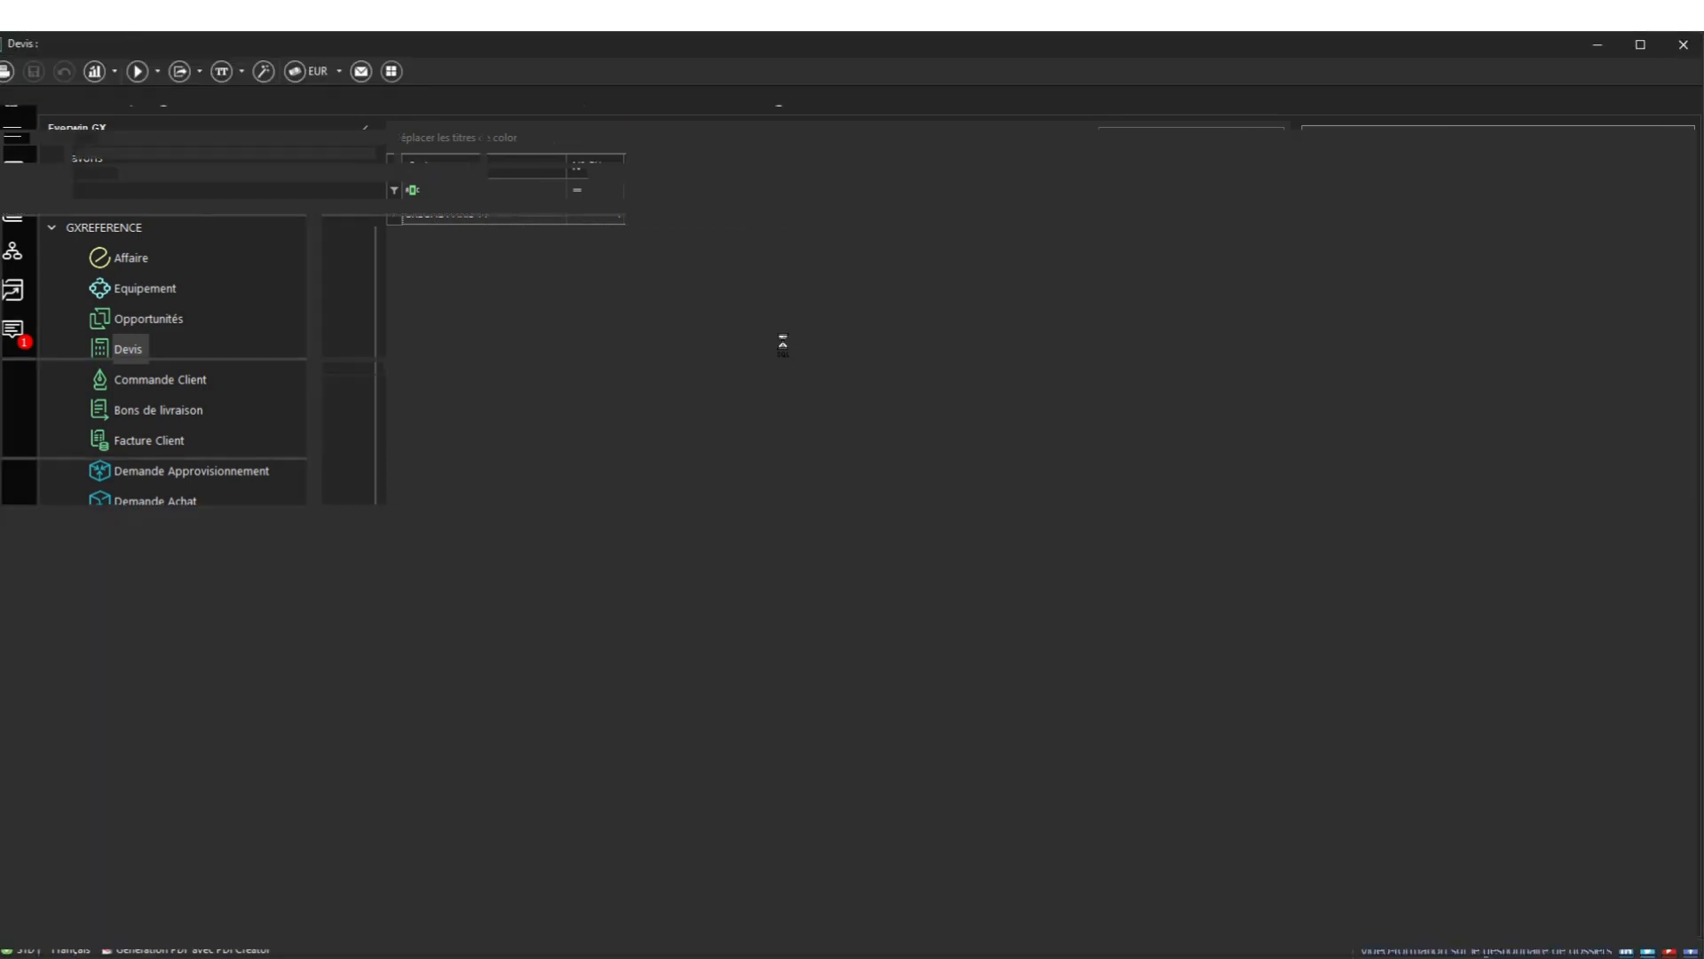
pyautogui.click(290, 252)
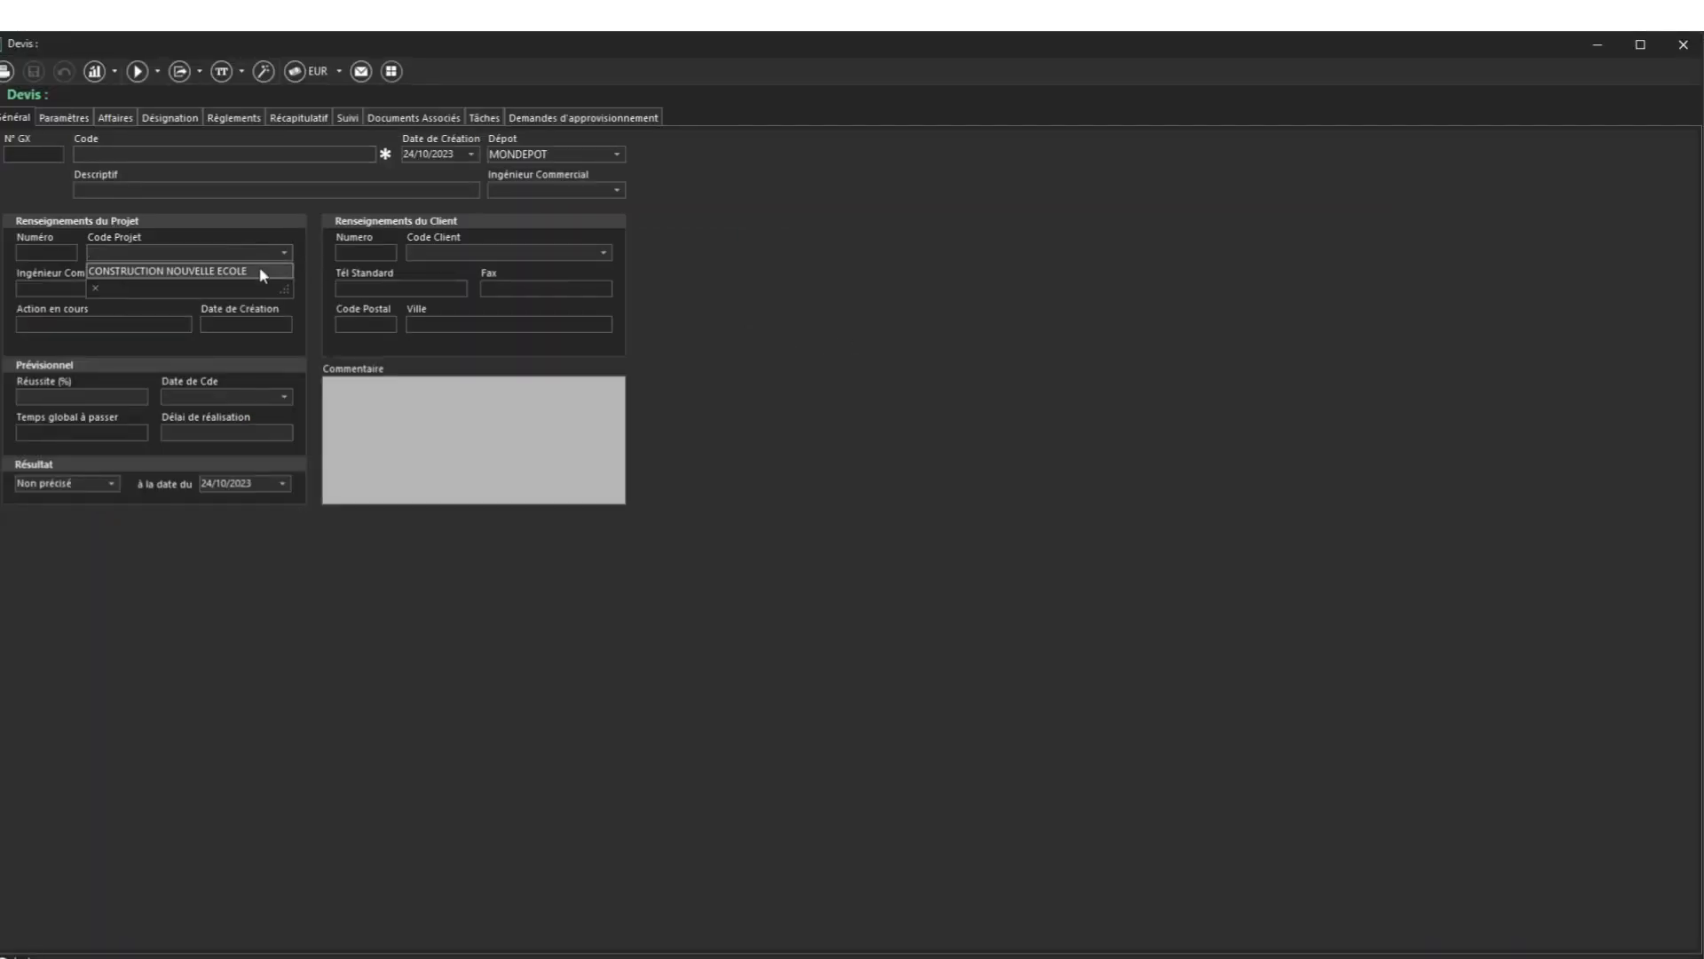
pyautogui.click(259, 267)
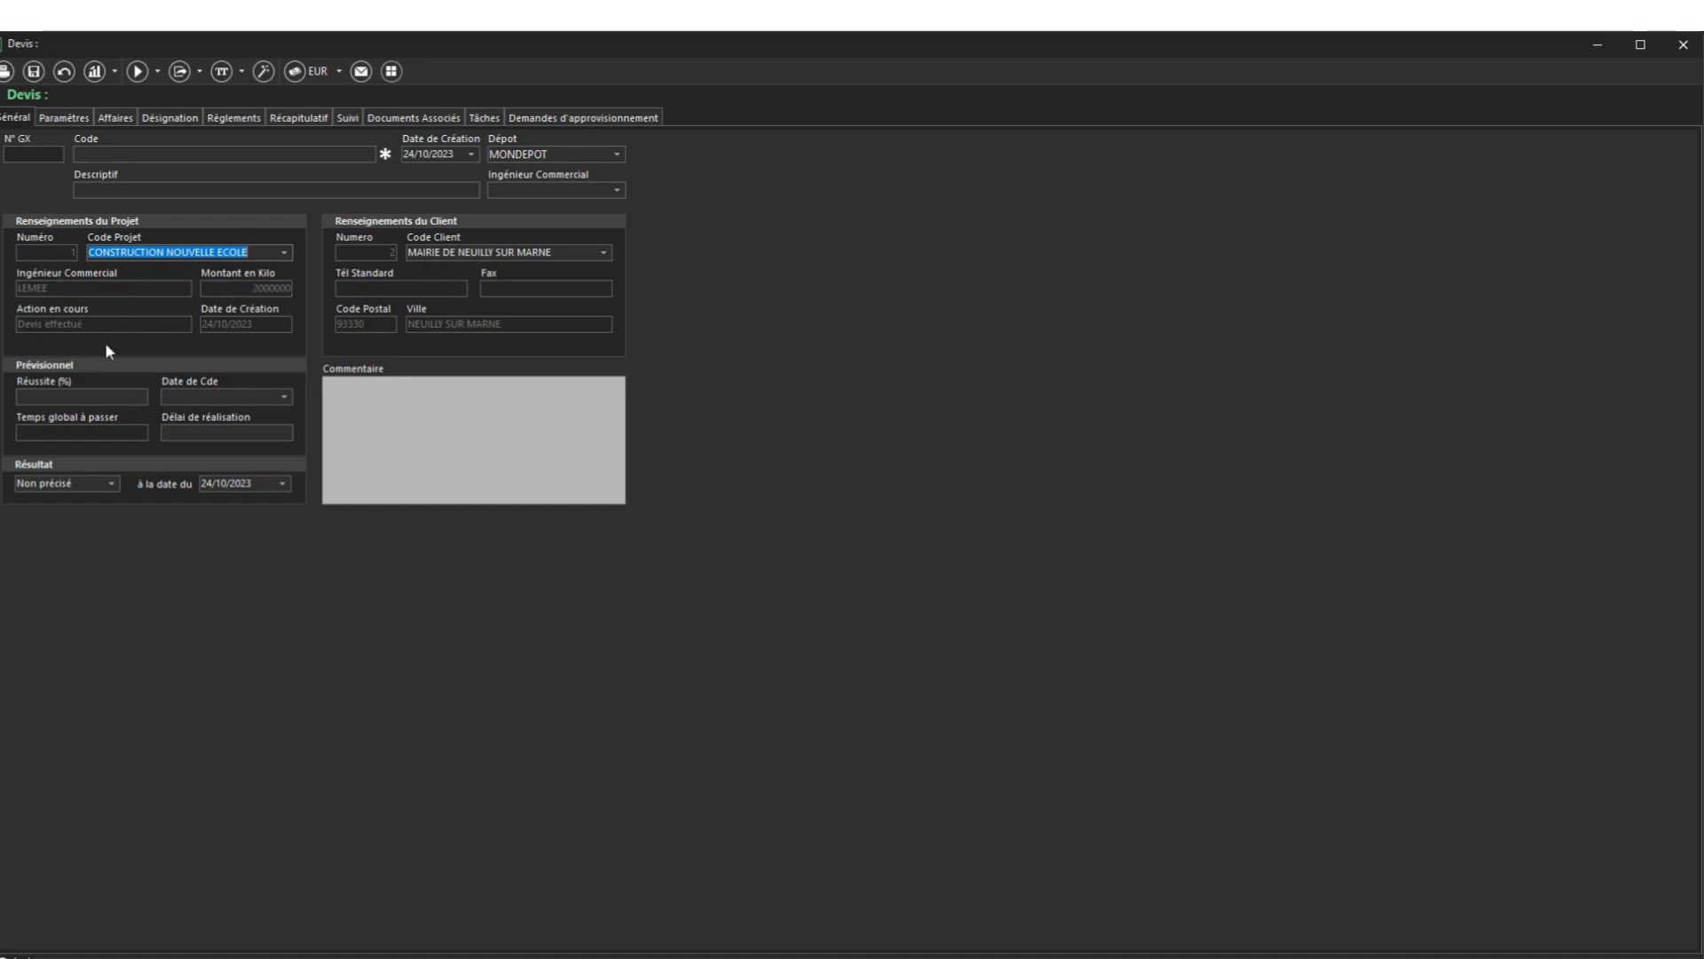
pyautogui.click(160, 155)
pyautogui.write('C')
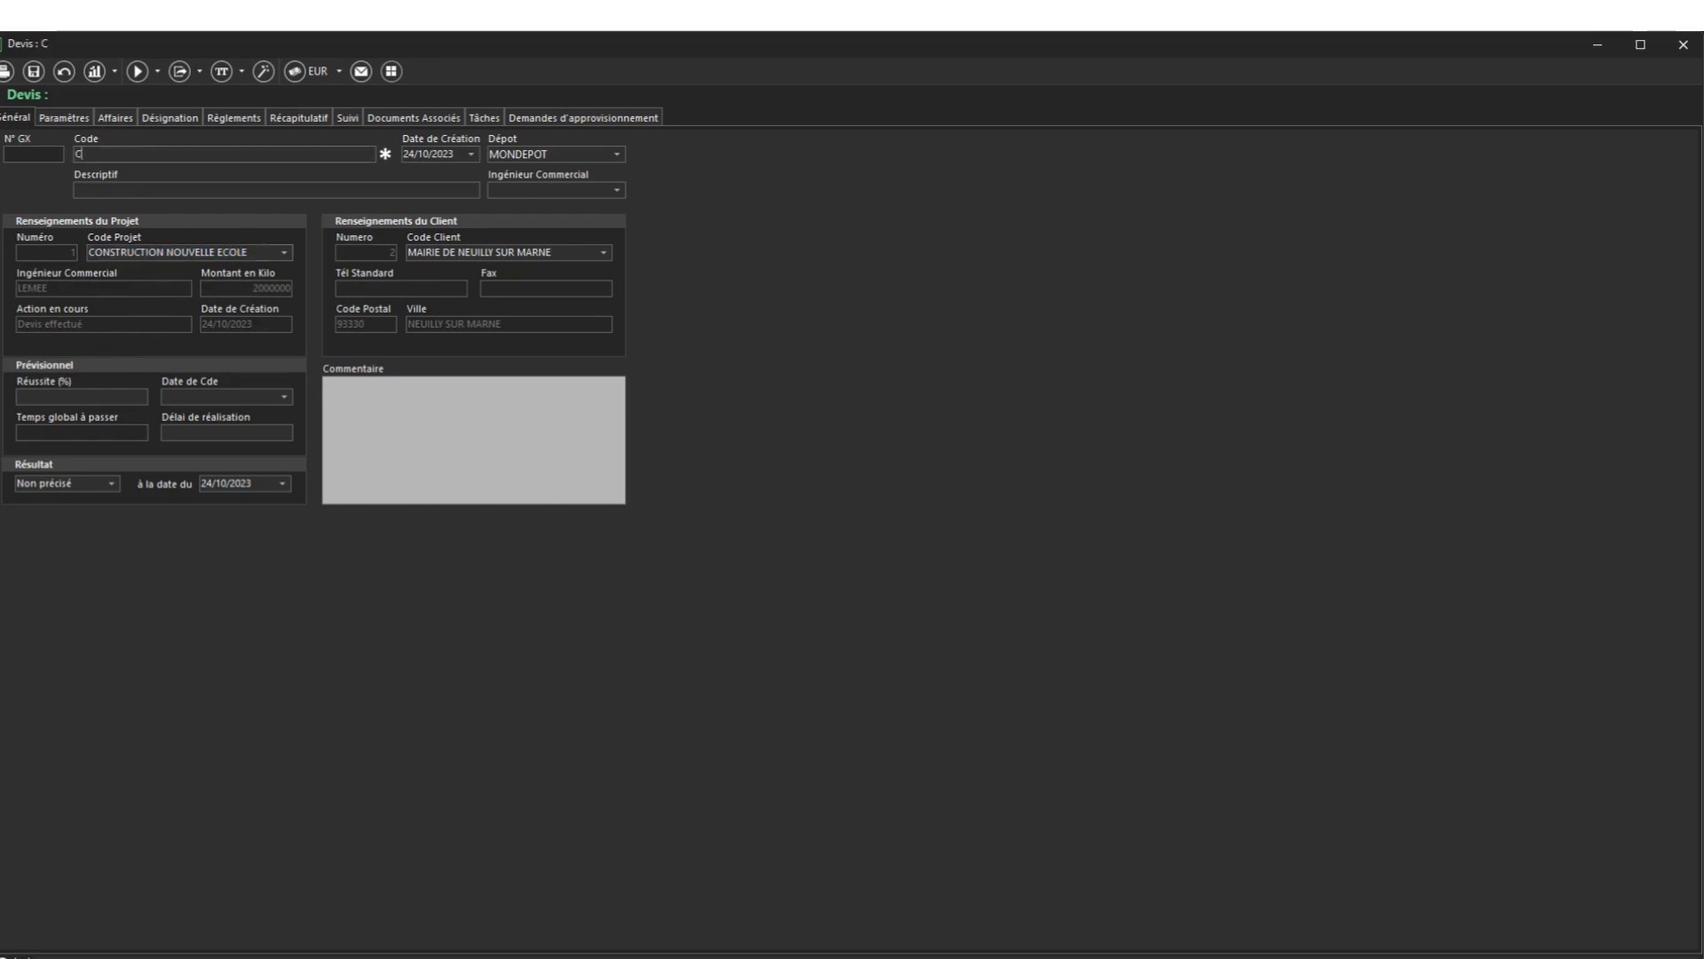
pyautogui.write('ONSTRUCTION')
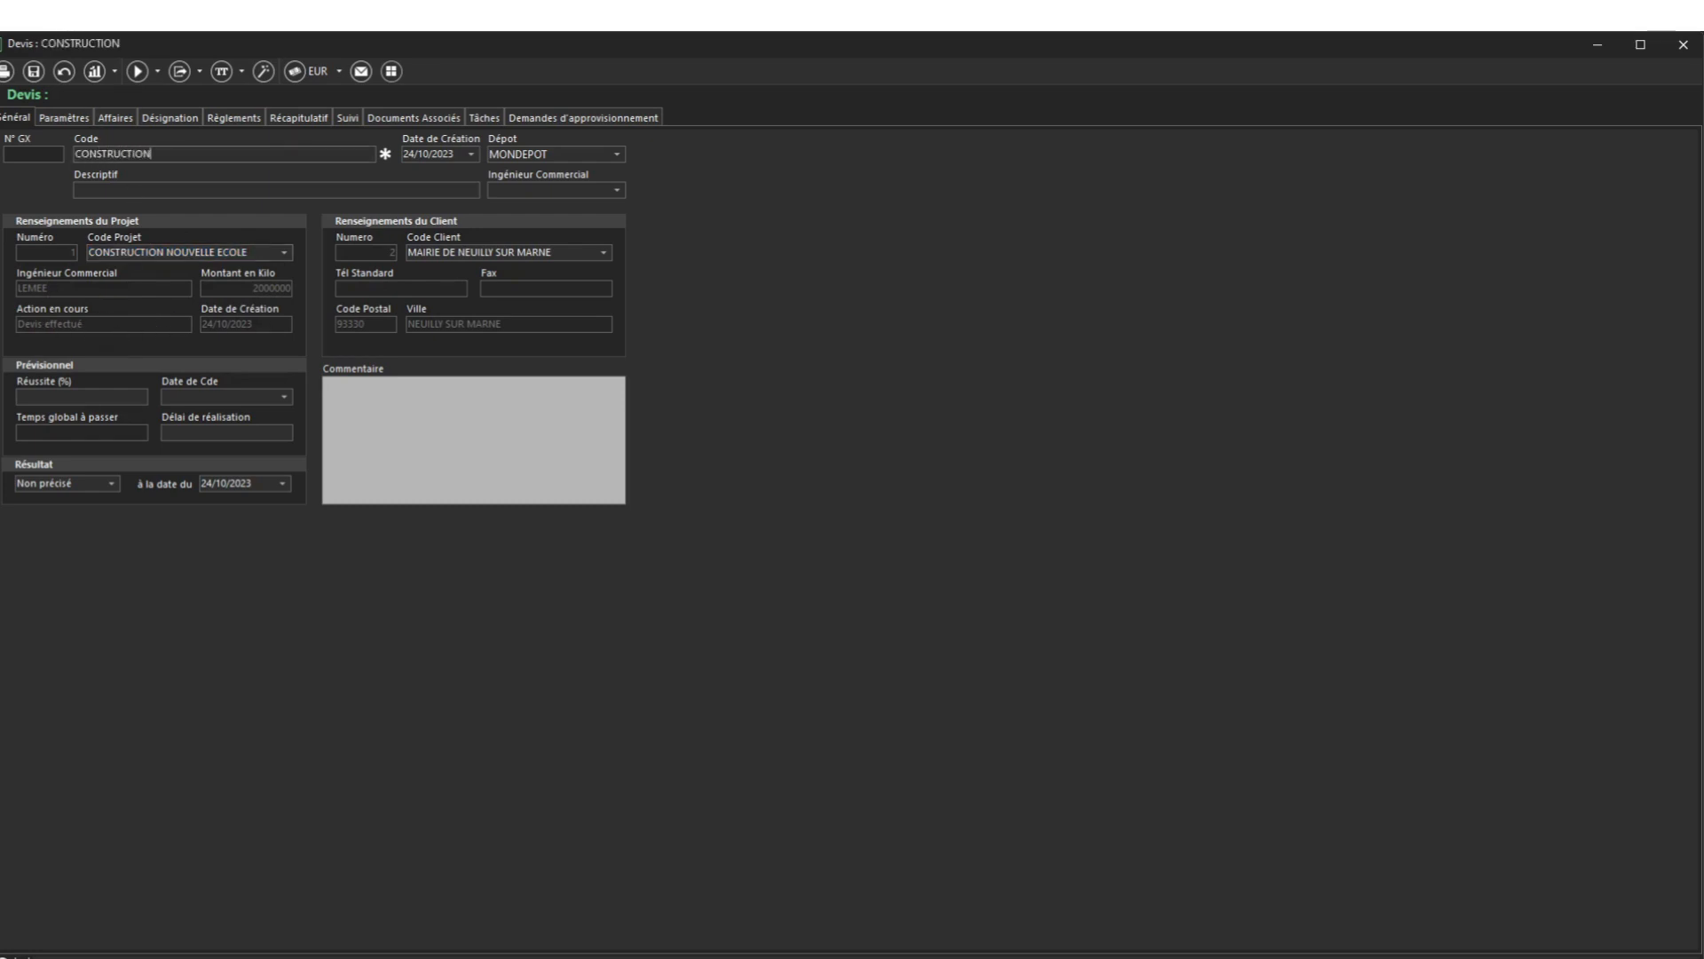
pyautogui.write(' ECOLE NEUILLY SUR MANR')
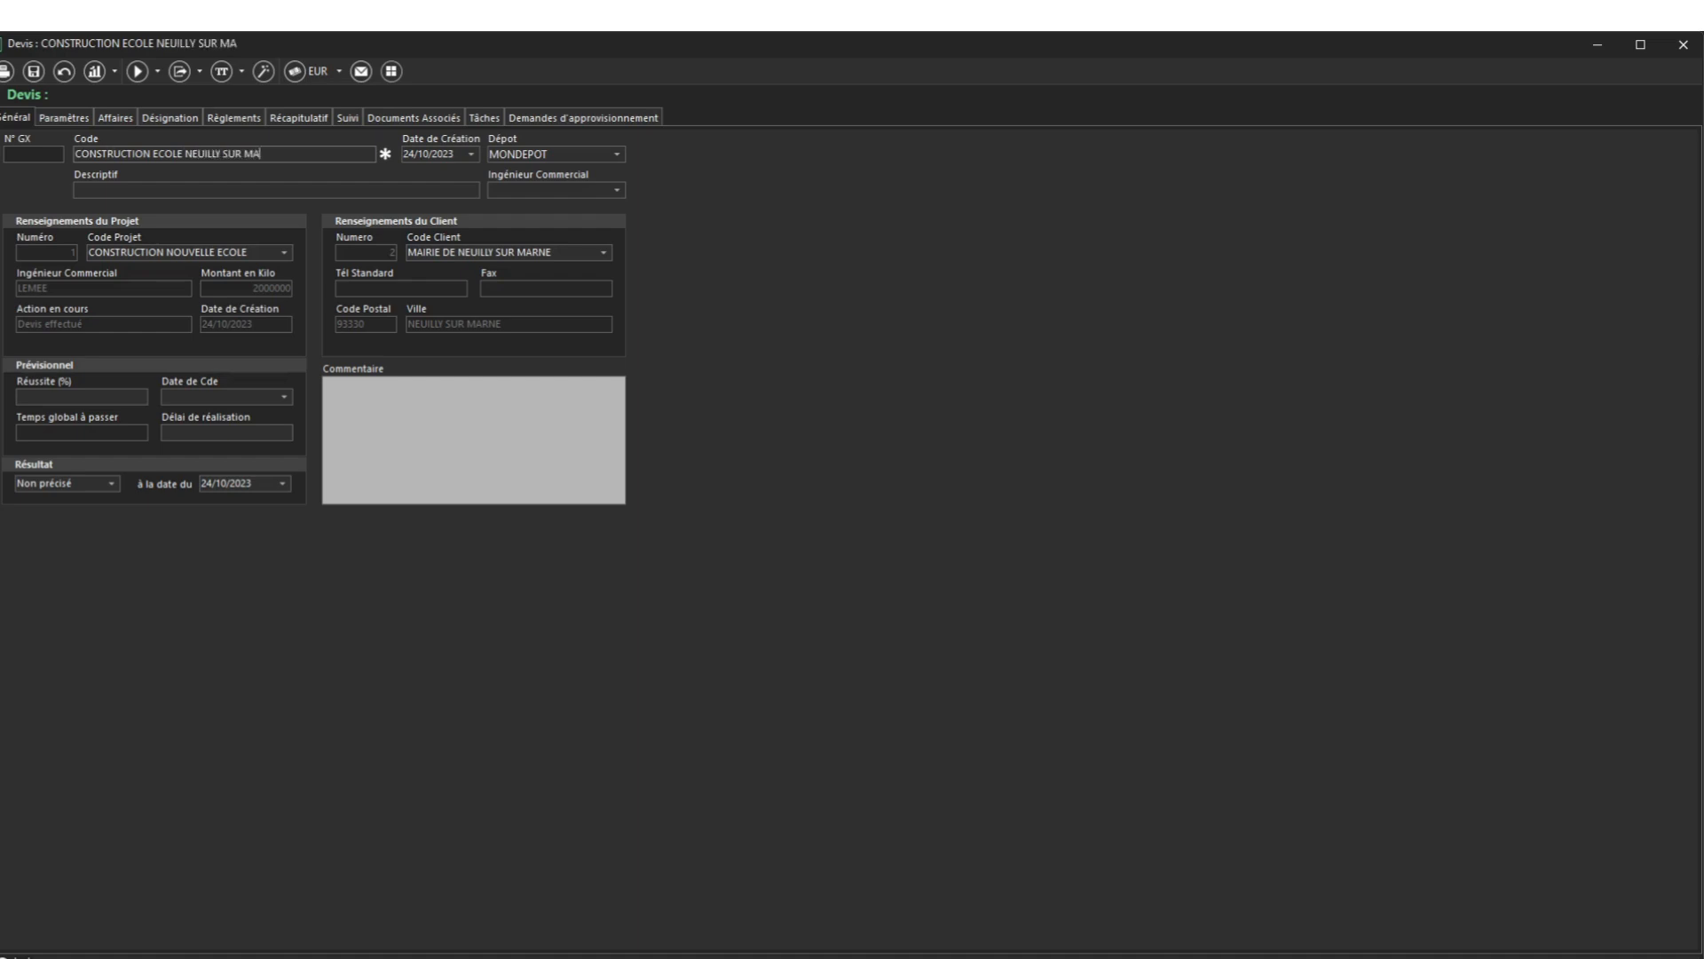
pyautogui.press('BackSpace')
pyautogui.press('BackSpace')
pyautogui.write('RNE')
pyautogui.click(41, 72)
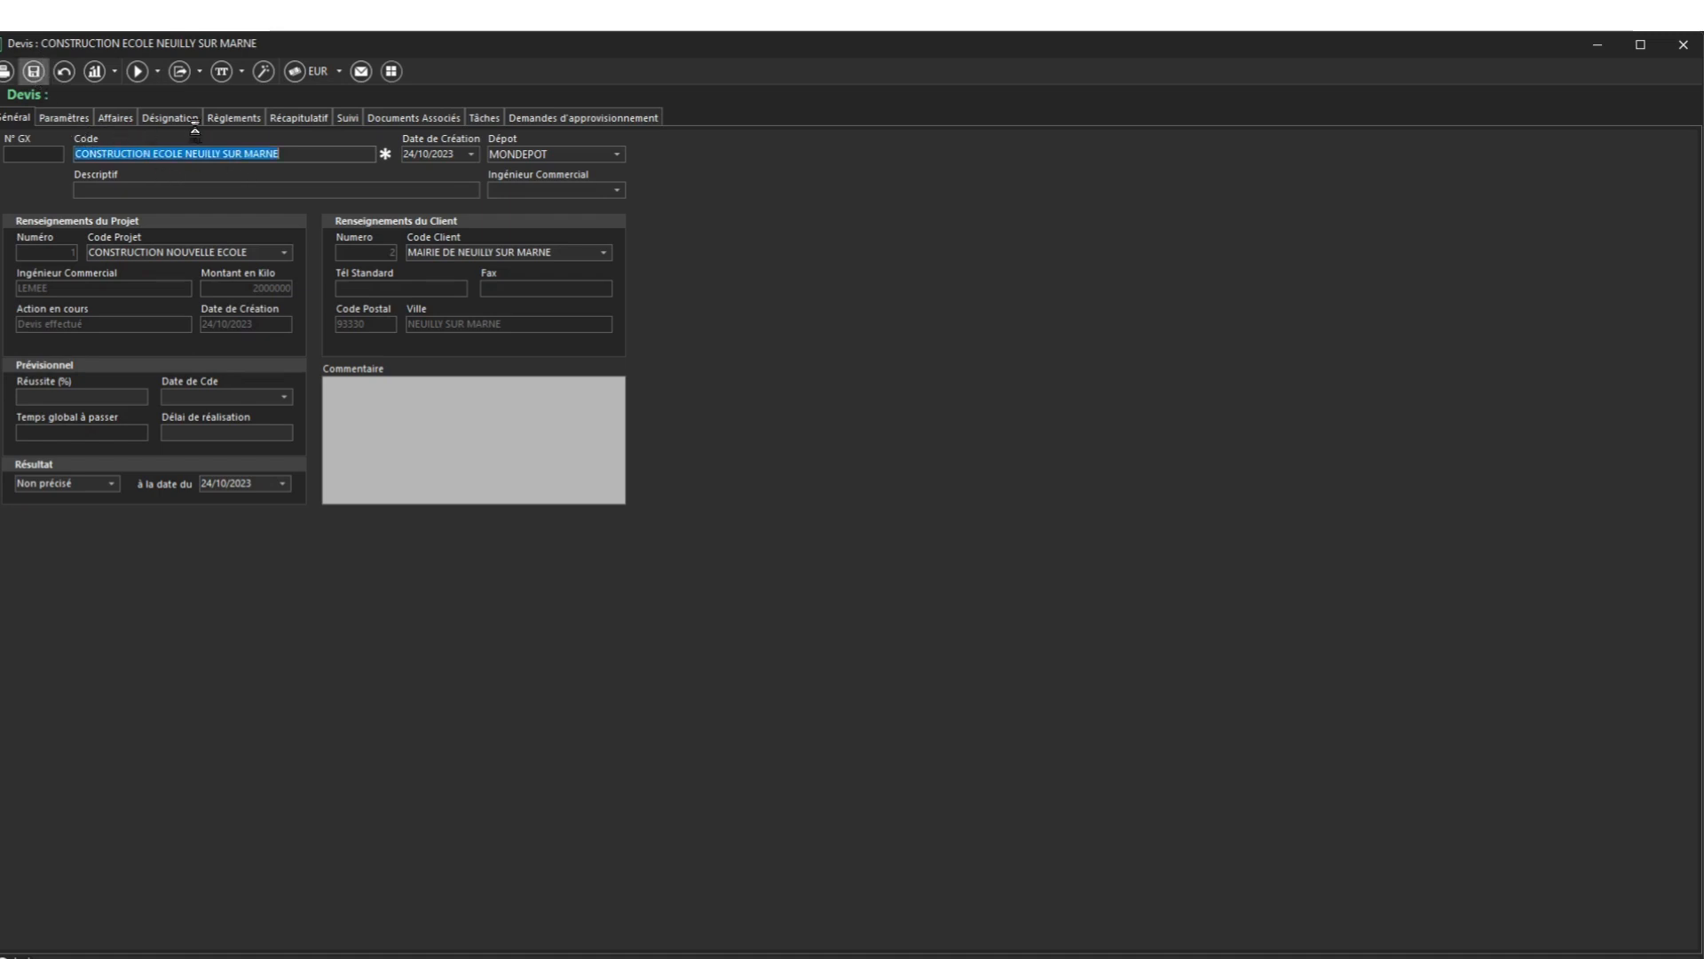
# Assign a sales engineer to the quote and save it
pyautogui.click(616, 190)
pyautogui.click(535, 223)
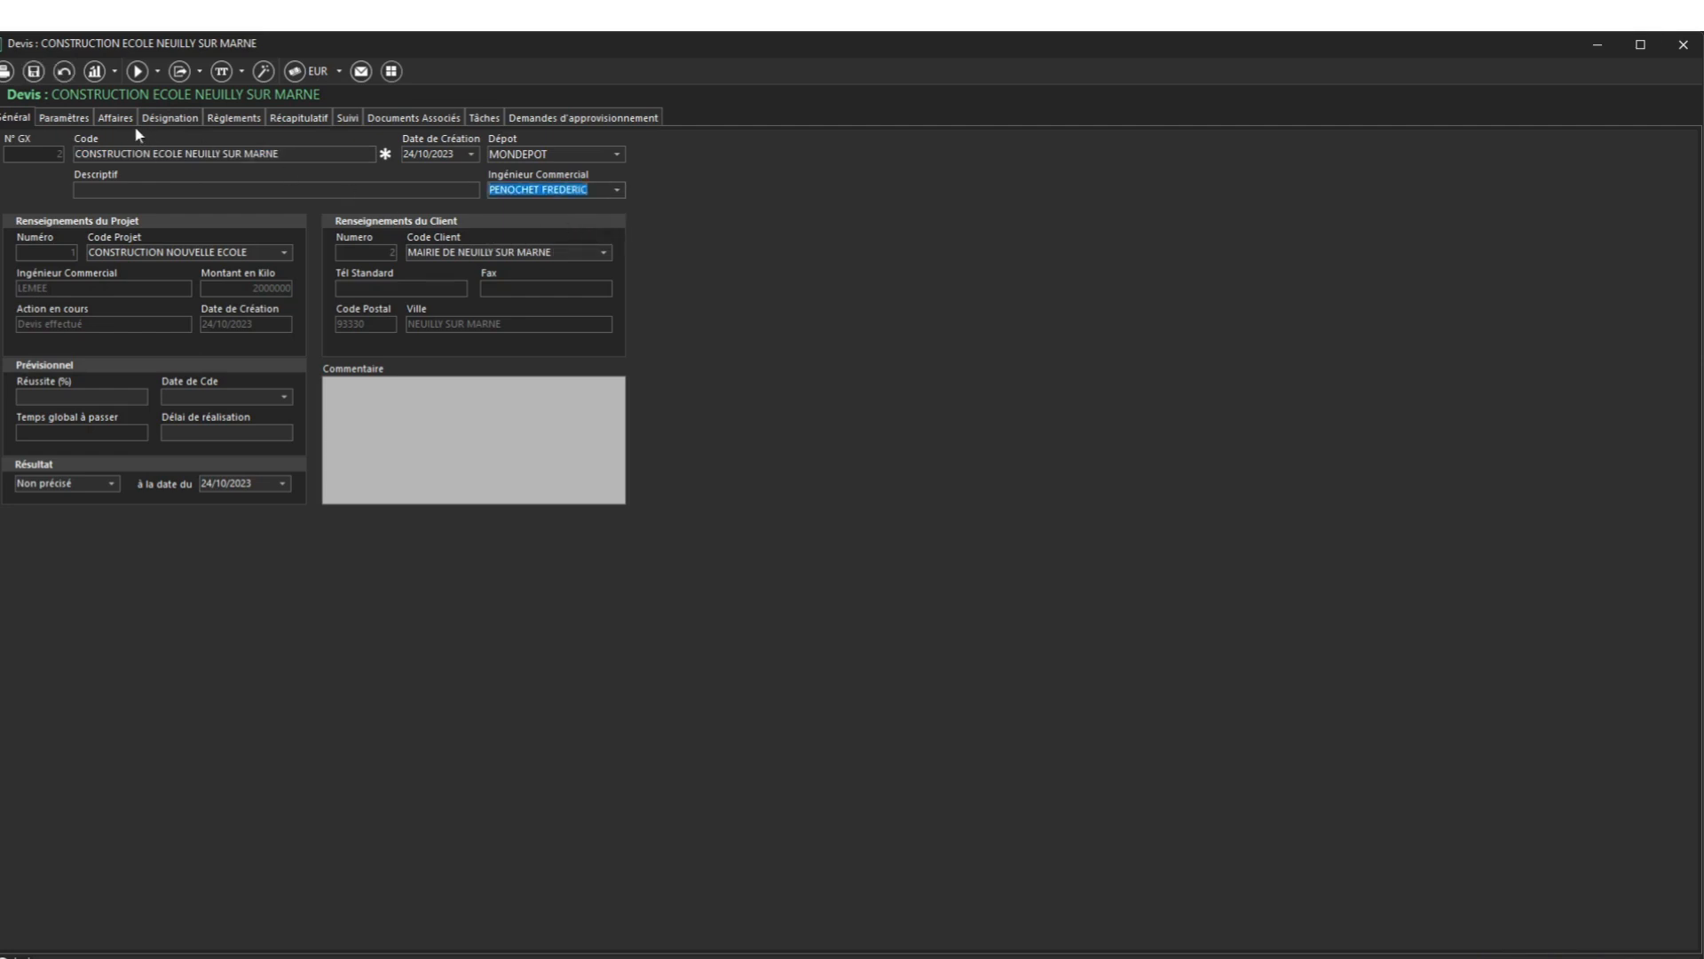
pyautogui.click(35, 73)
pyautogui.click(182, 117)
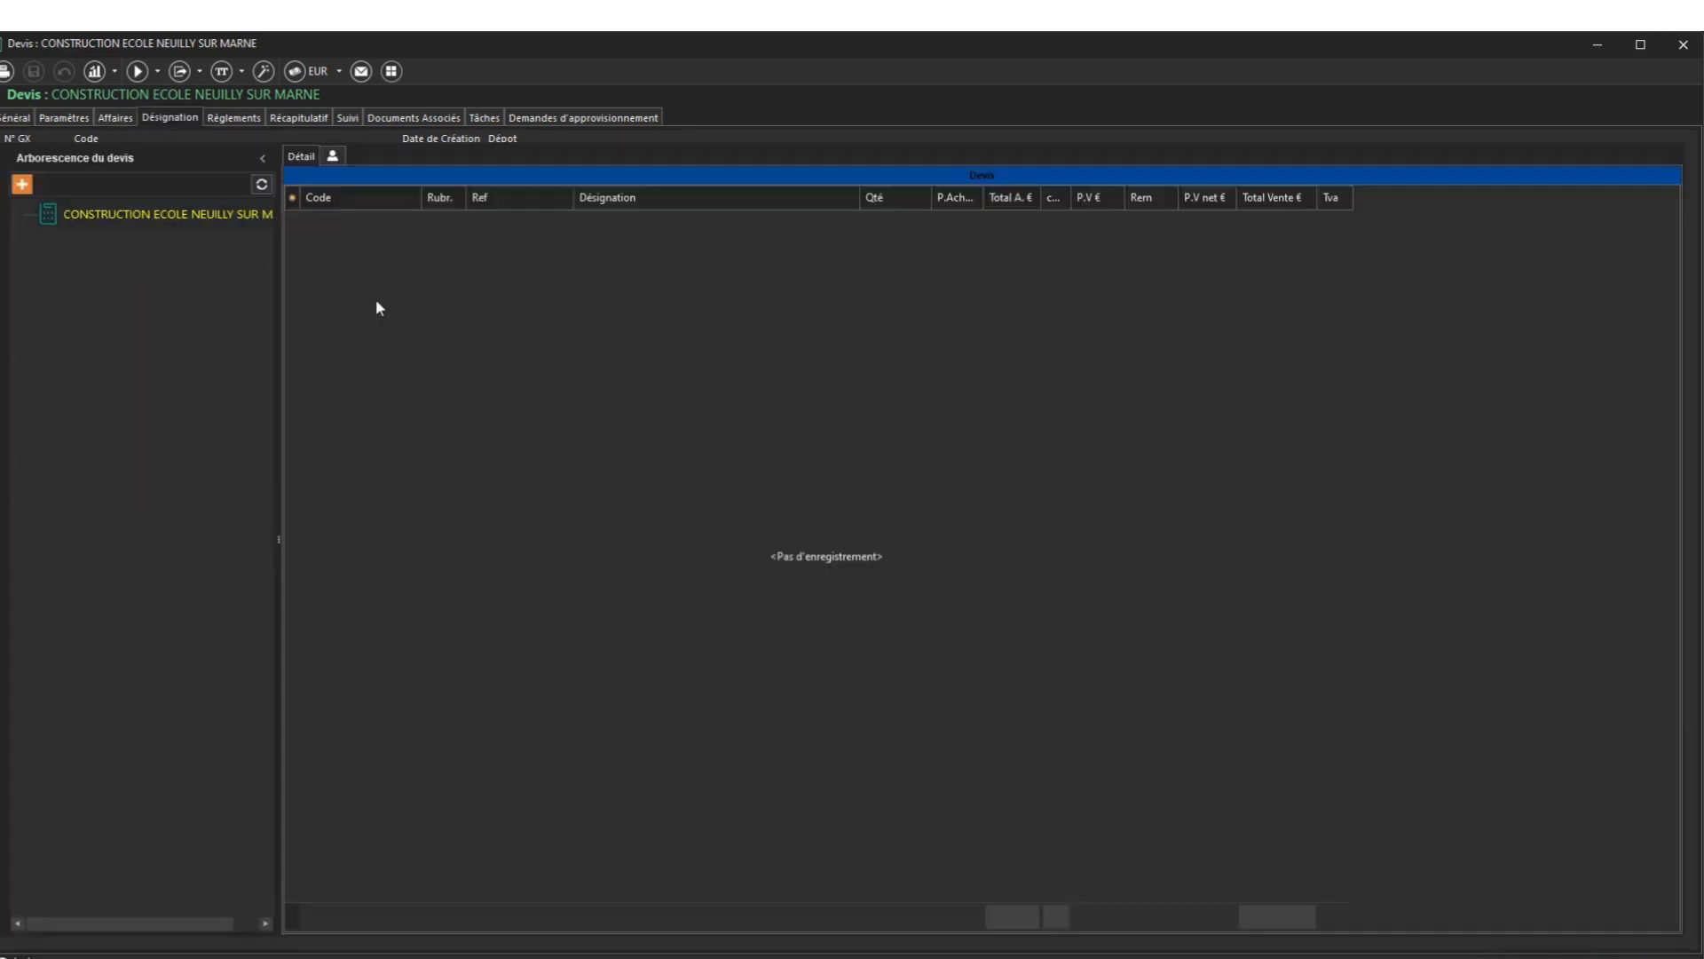
# Add chapter 01 'LOT 1 CLASSE MATERNELLE' to the quote and start a blank line in it
pyautogui.click(22, 184)
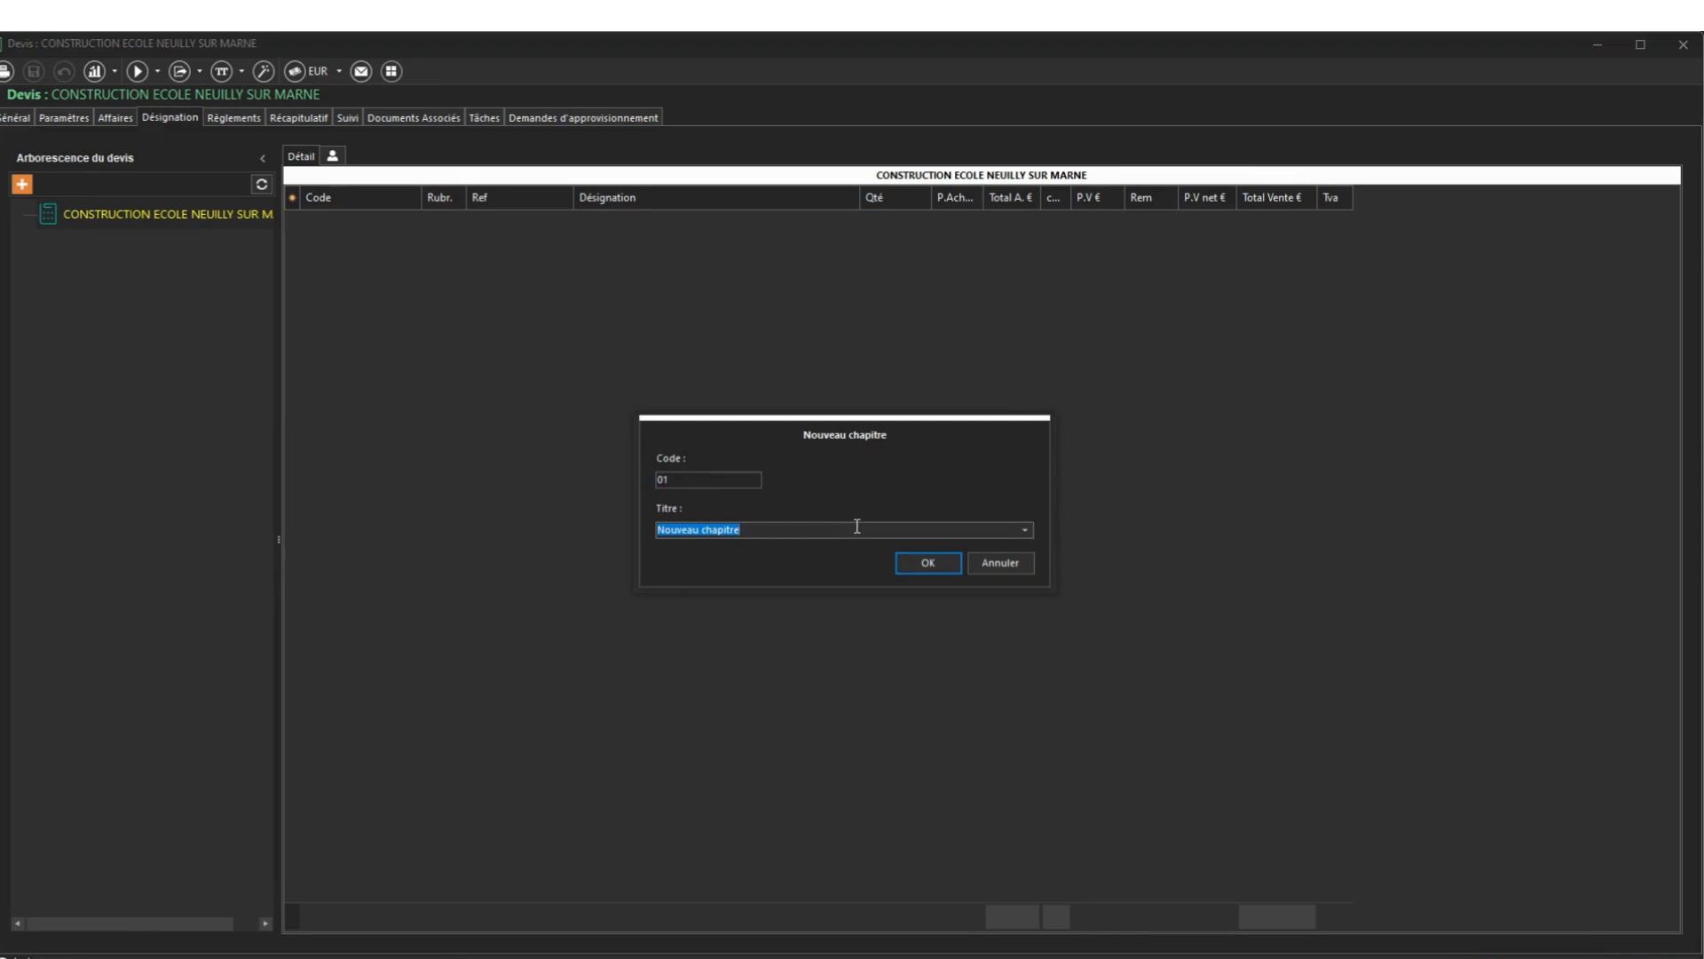
pyautogui.write('LOT ')
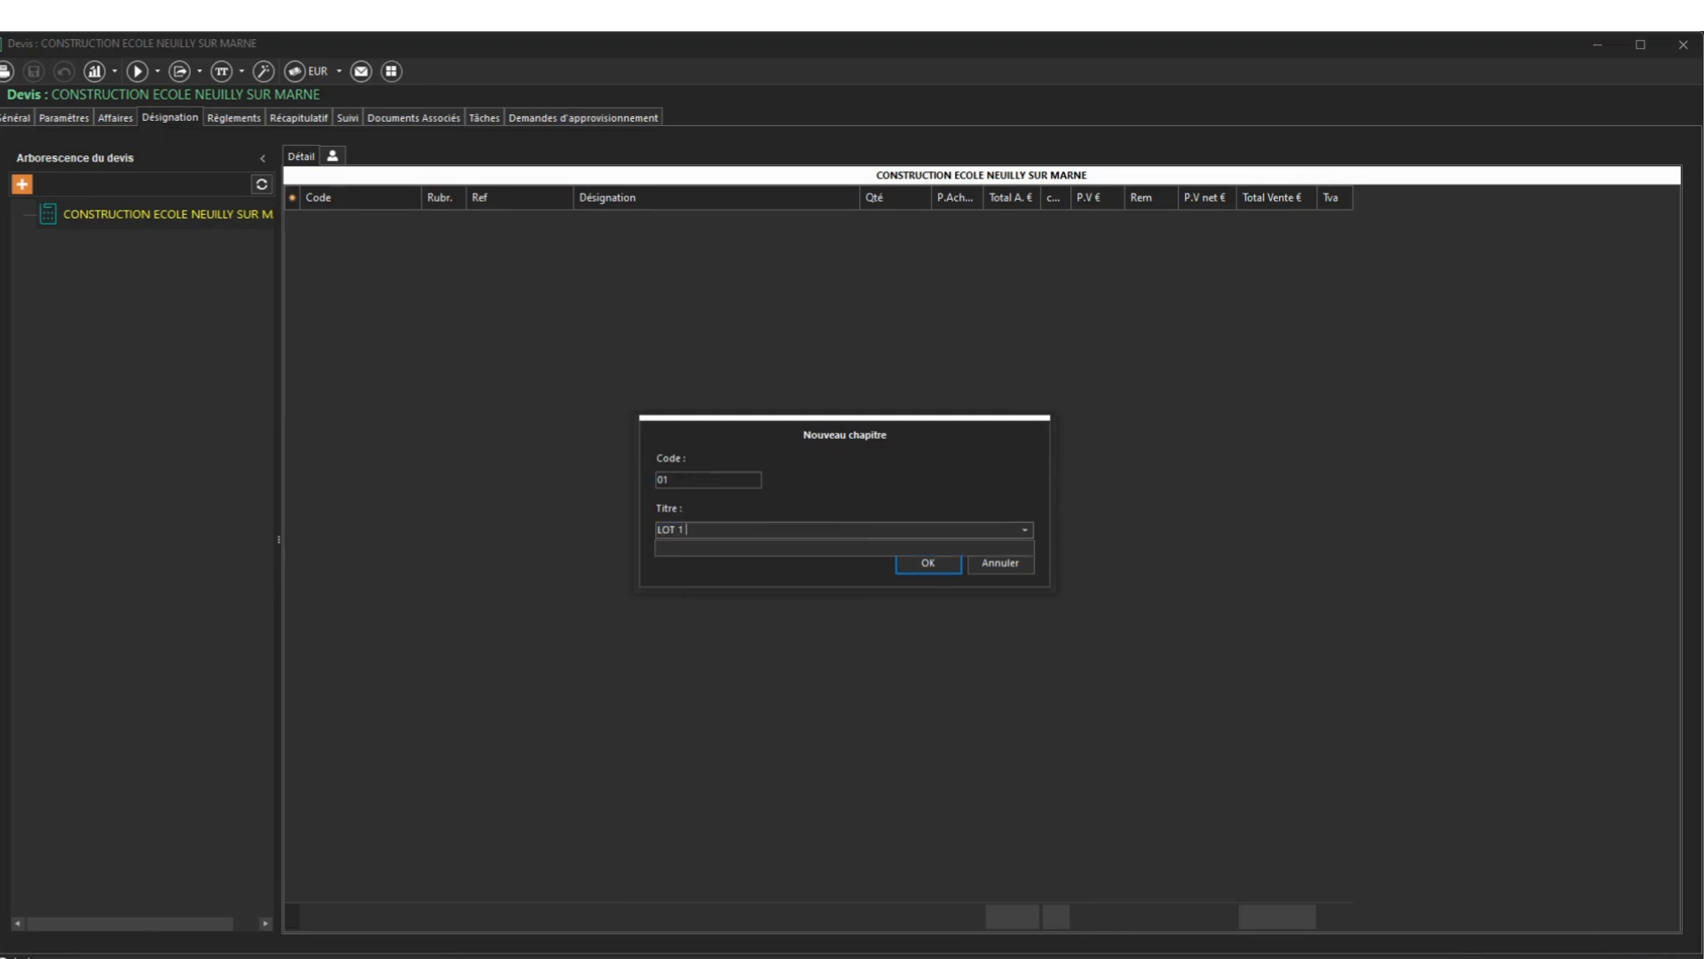
pyautogui.write('1 CLASSE MATERNELLE')
pyautogui.click(945, 565)
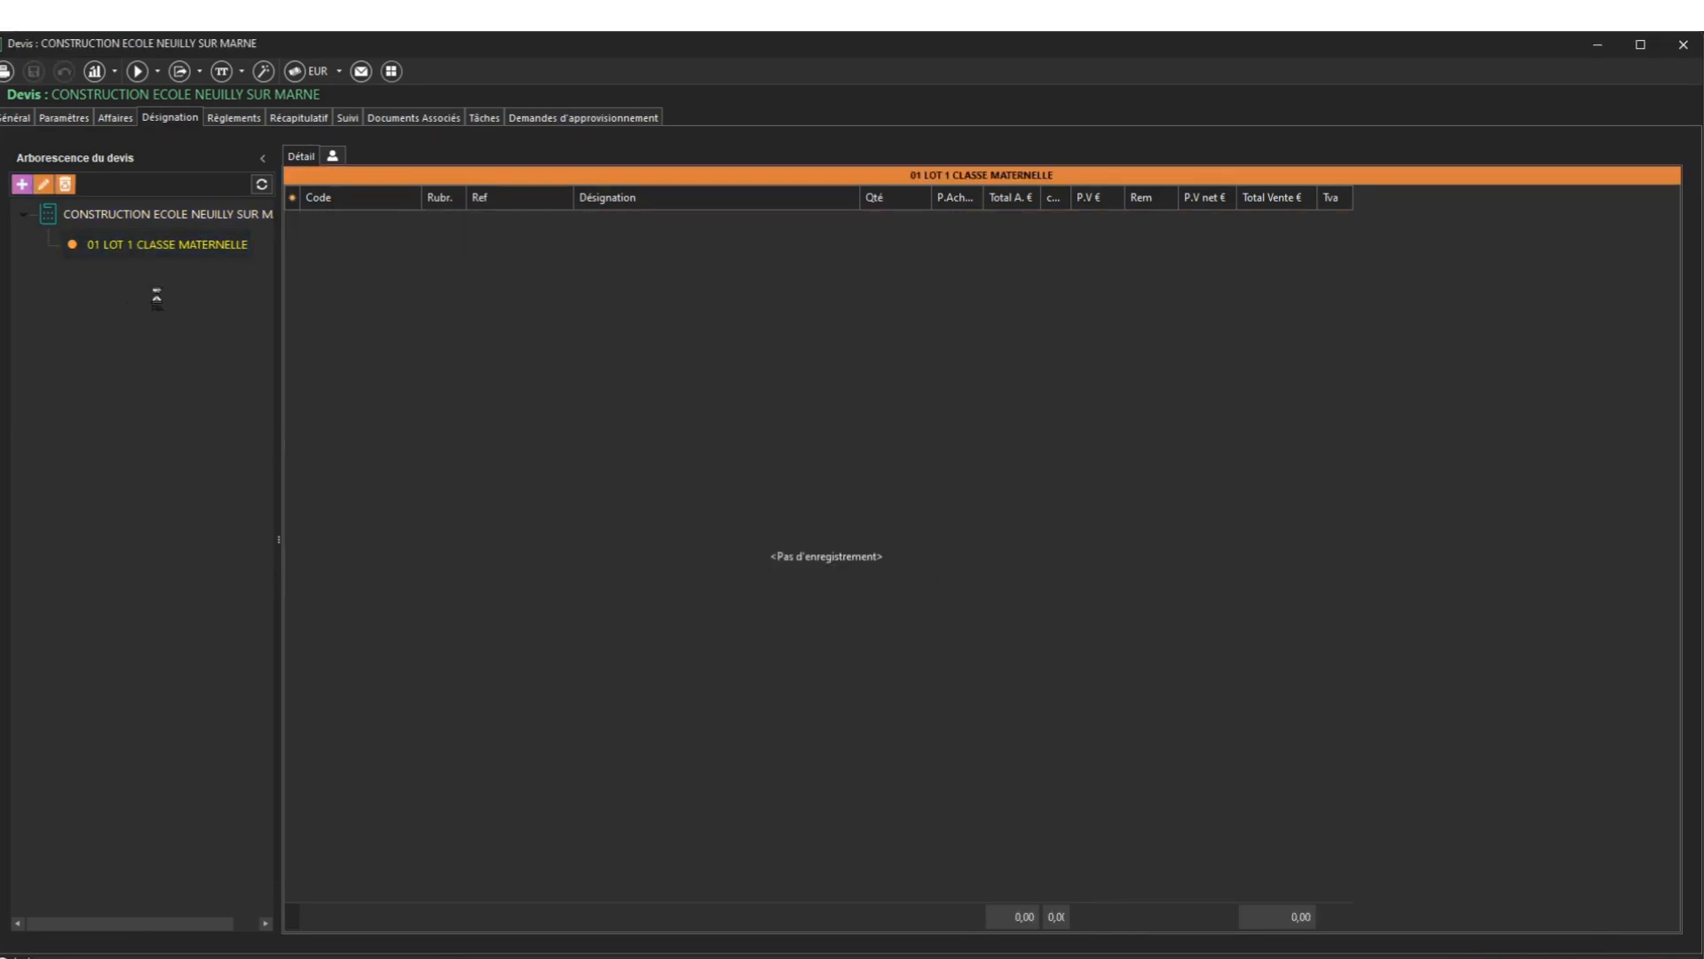
pyautogui.click(602, 220)
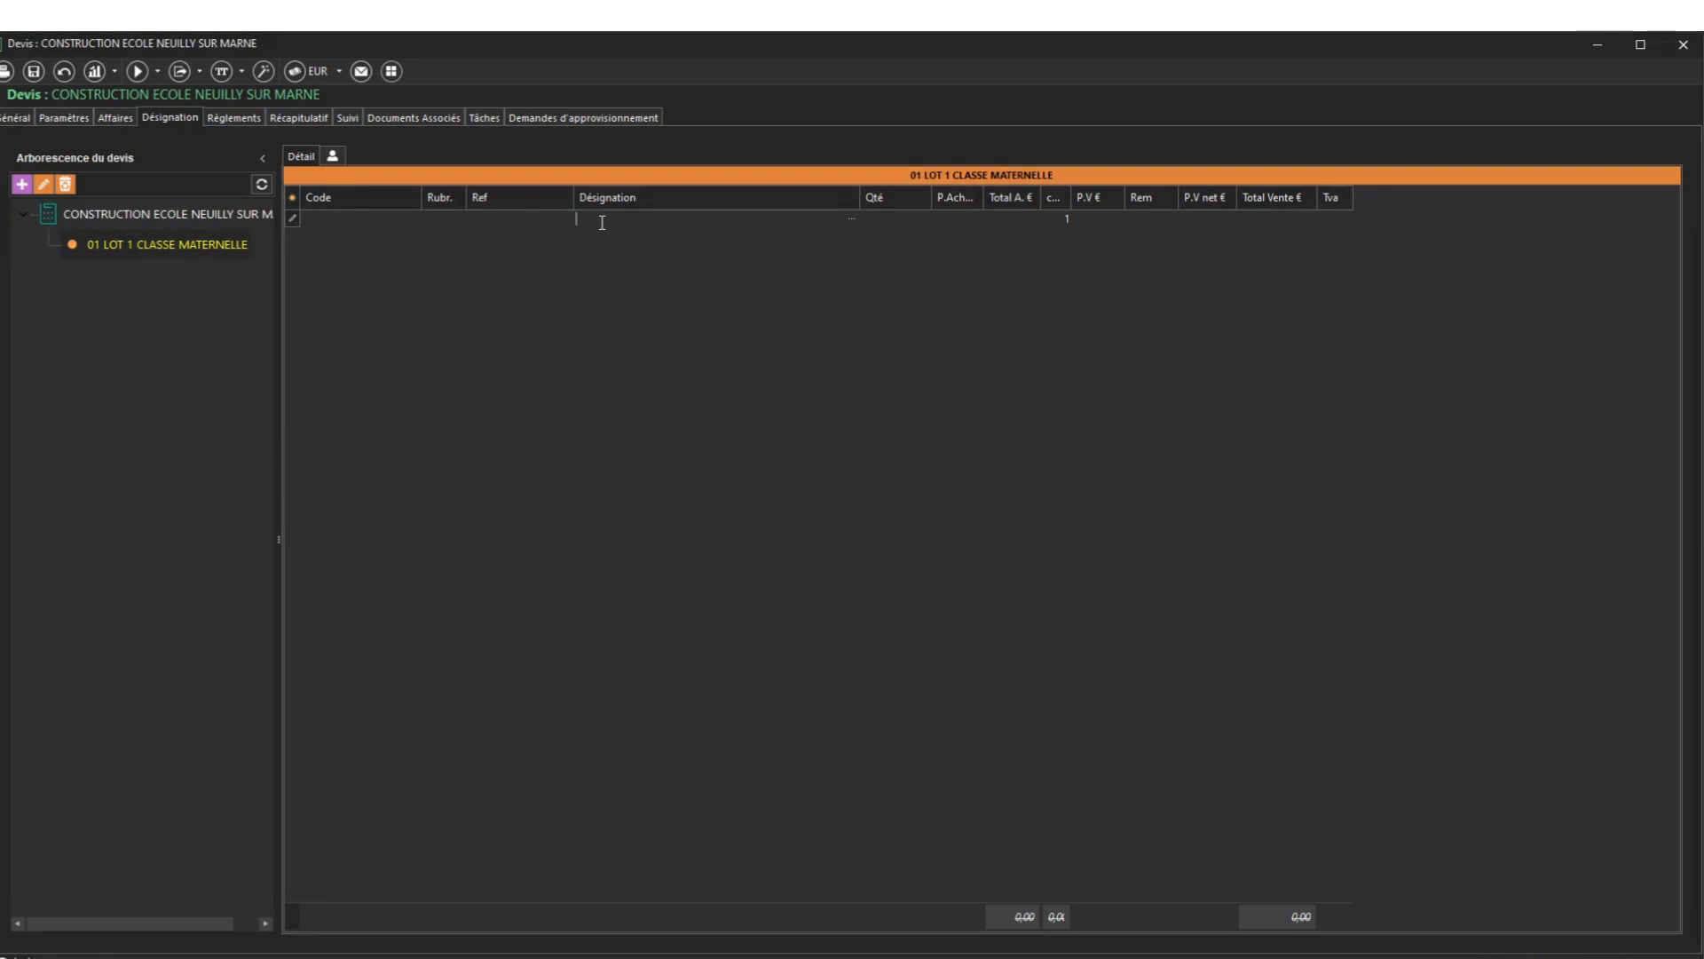
# Enter line APS with quantity 1 and sale price 16 000
pyautogui.write('APS')
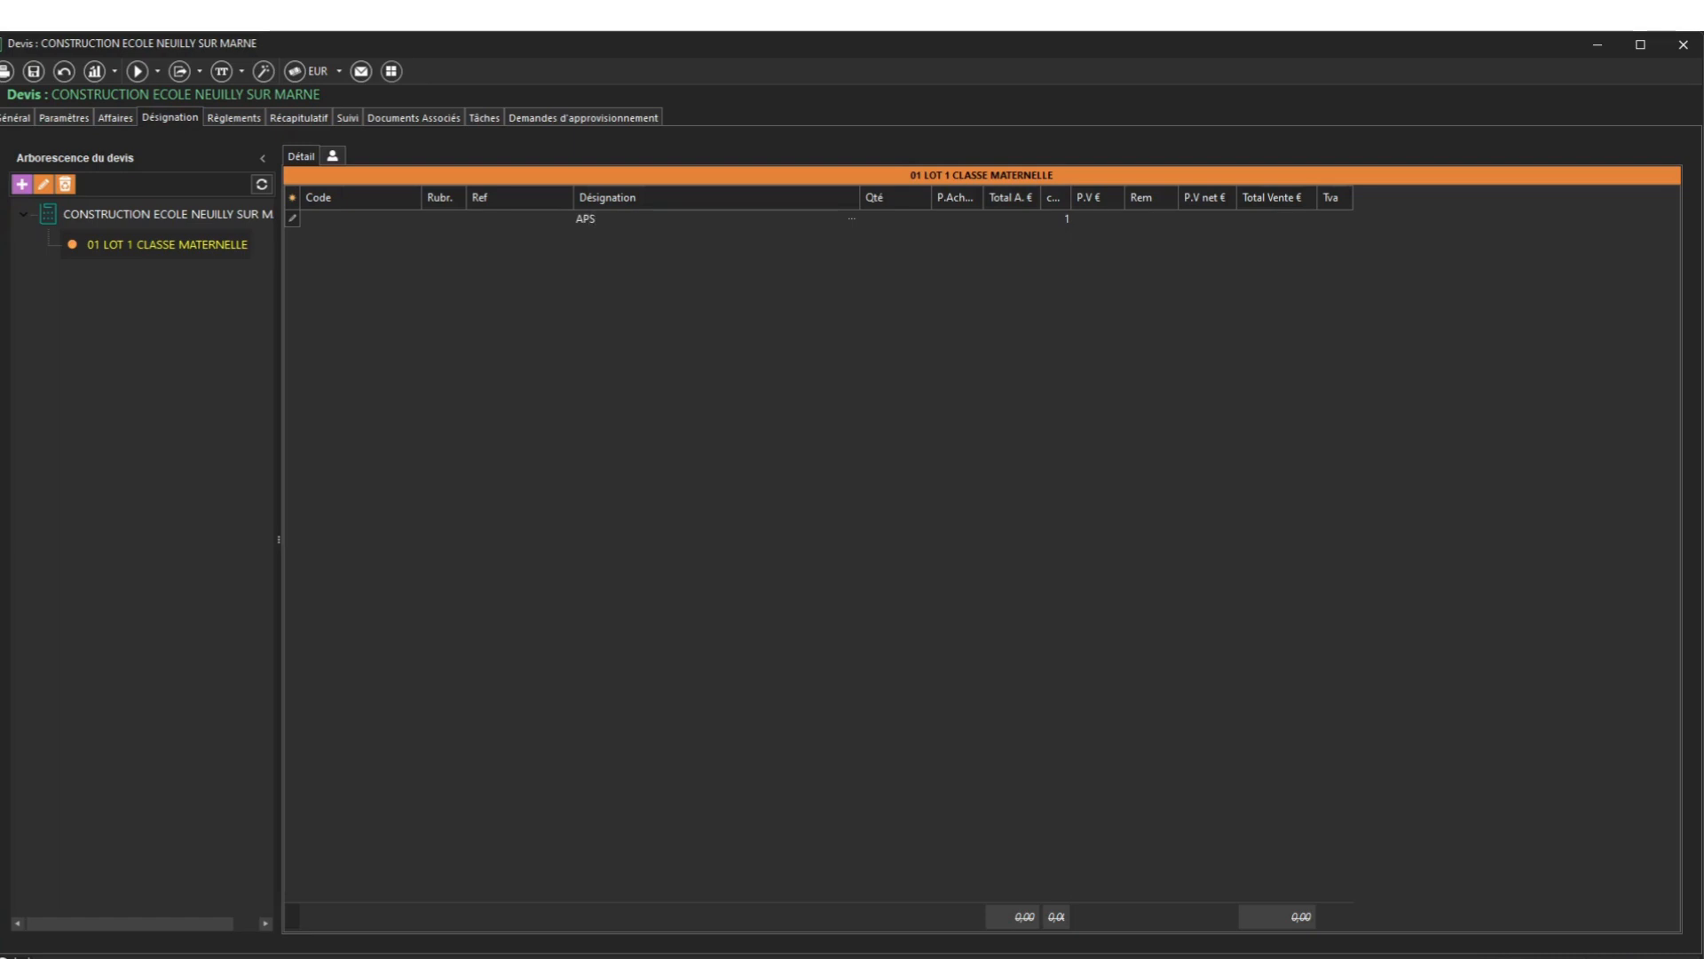
pyautogui.press('Tab')
pyautogui.write('1')
pyautogui.press('Tab')
pyautogui.press('Tab')
pyautogui.press('Tab')
pyautogui.write('1')
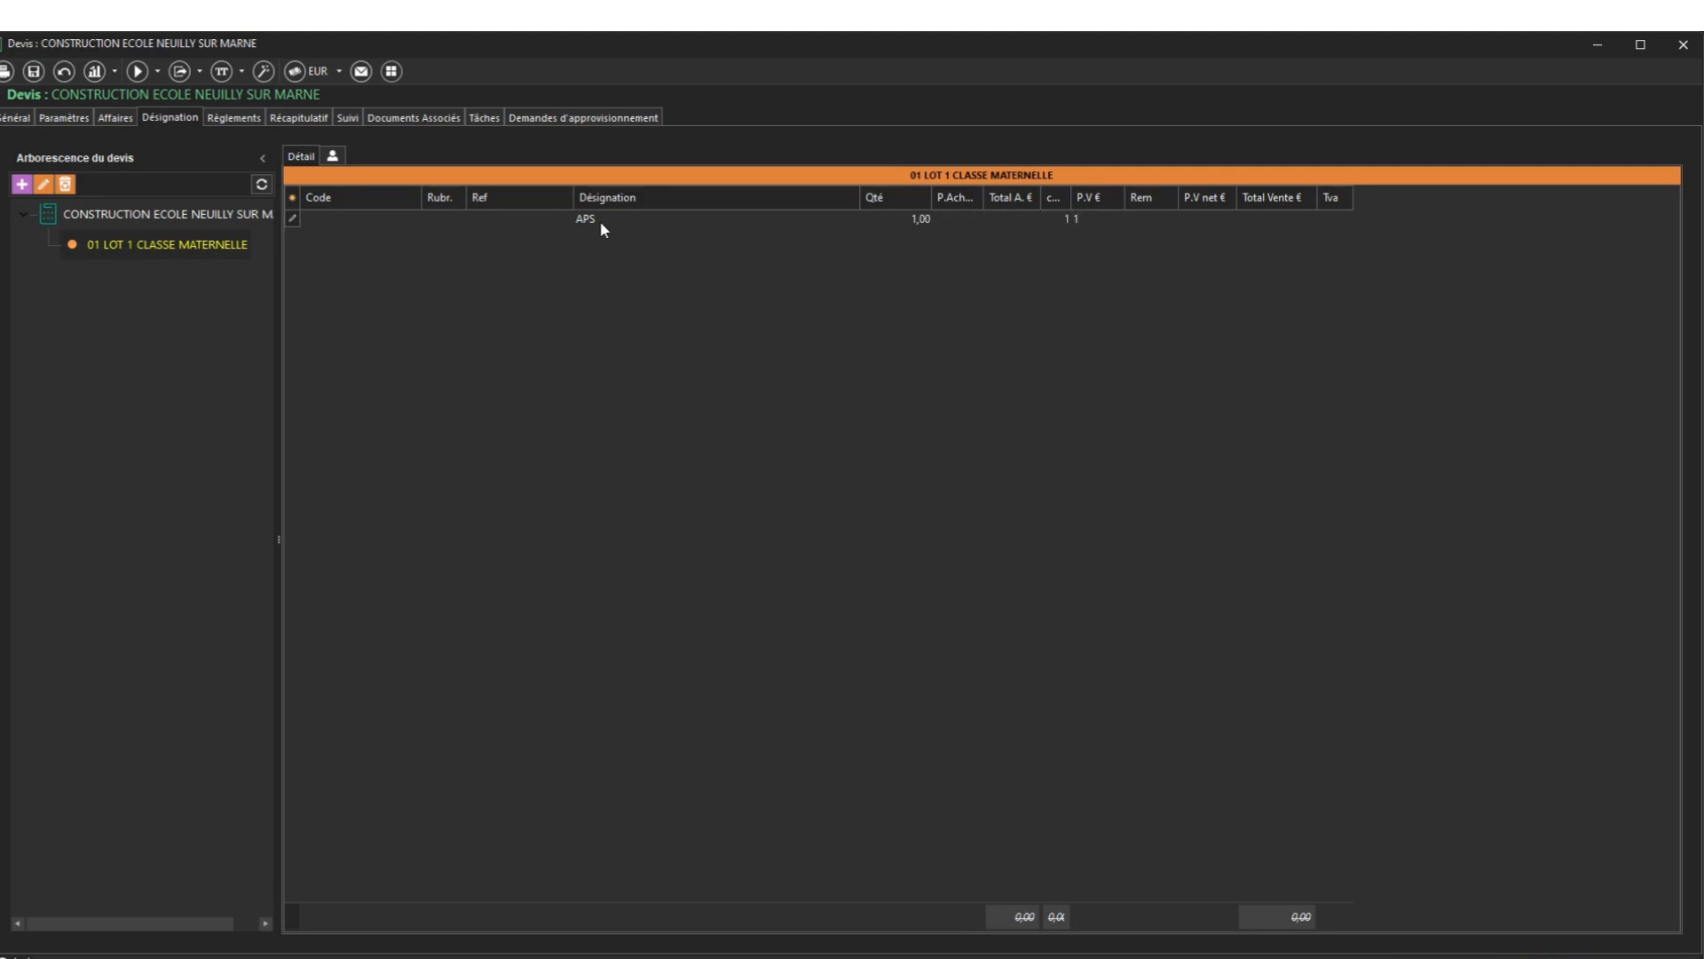
pyautogui.write('6000')
pyautogui.press('Return')
pyautogui.press('Down')
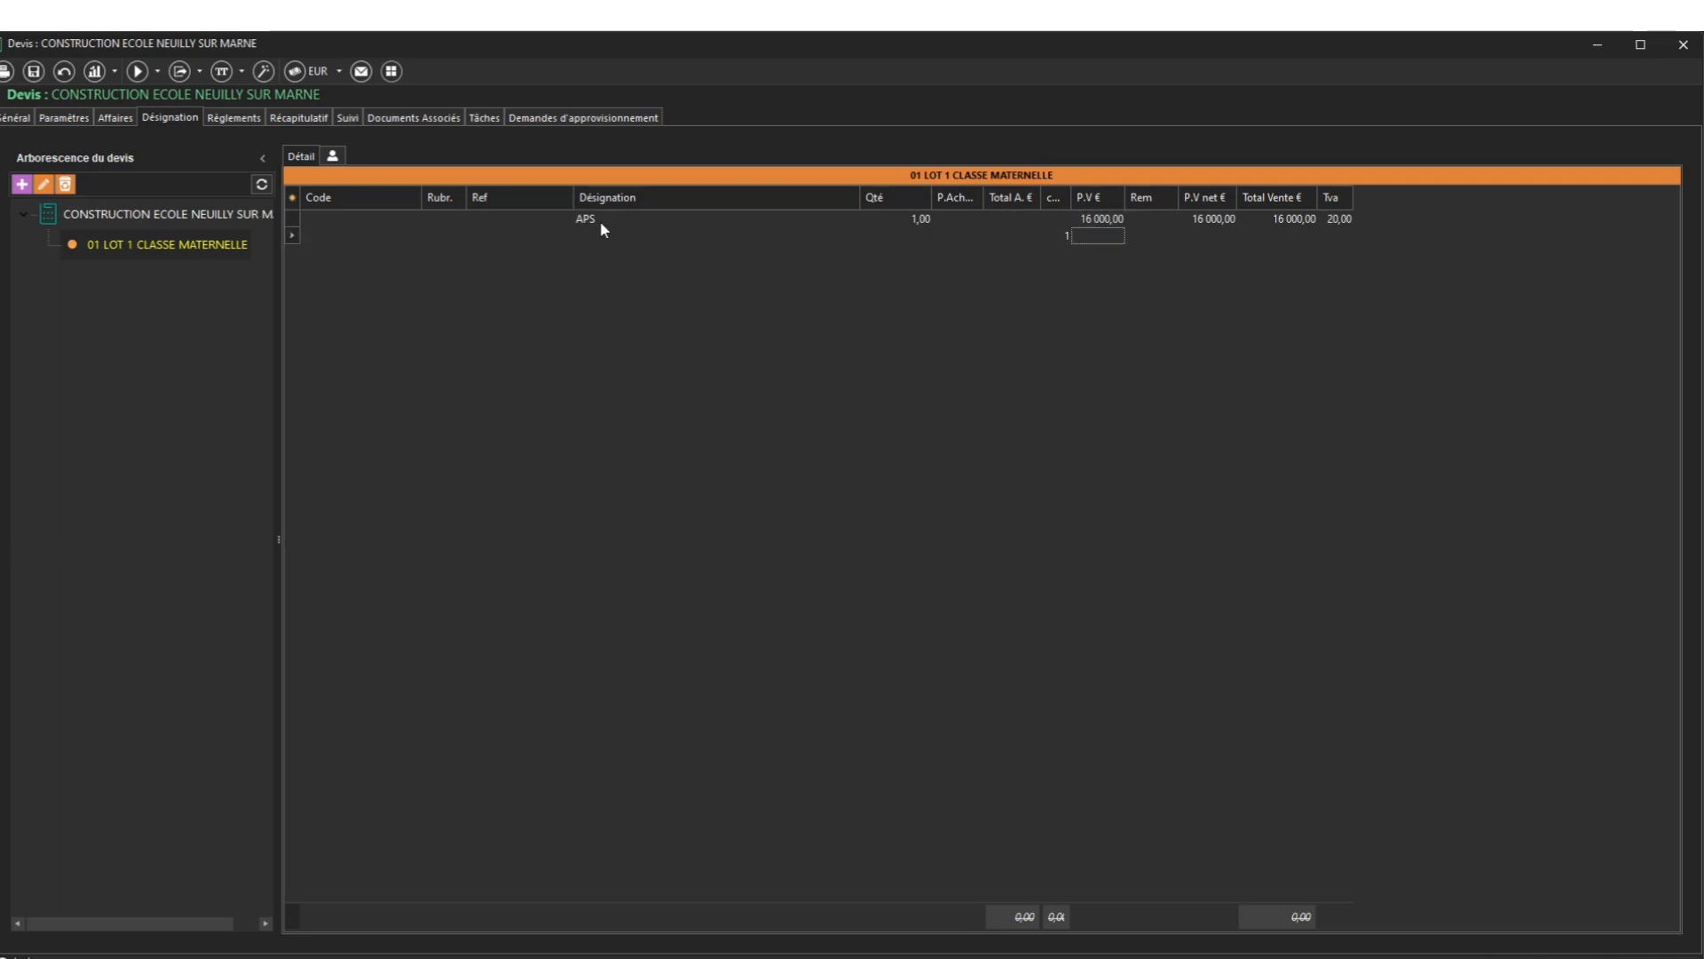
# Add line APD with a sale price of 20 000
pyautogui.click(598, 236)
pyautogui.write('APD')
pyautogui.press('Tab')
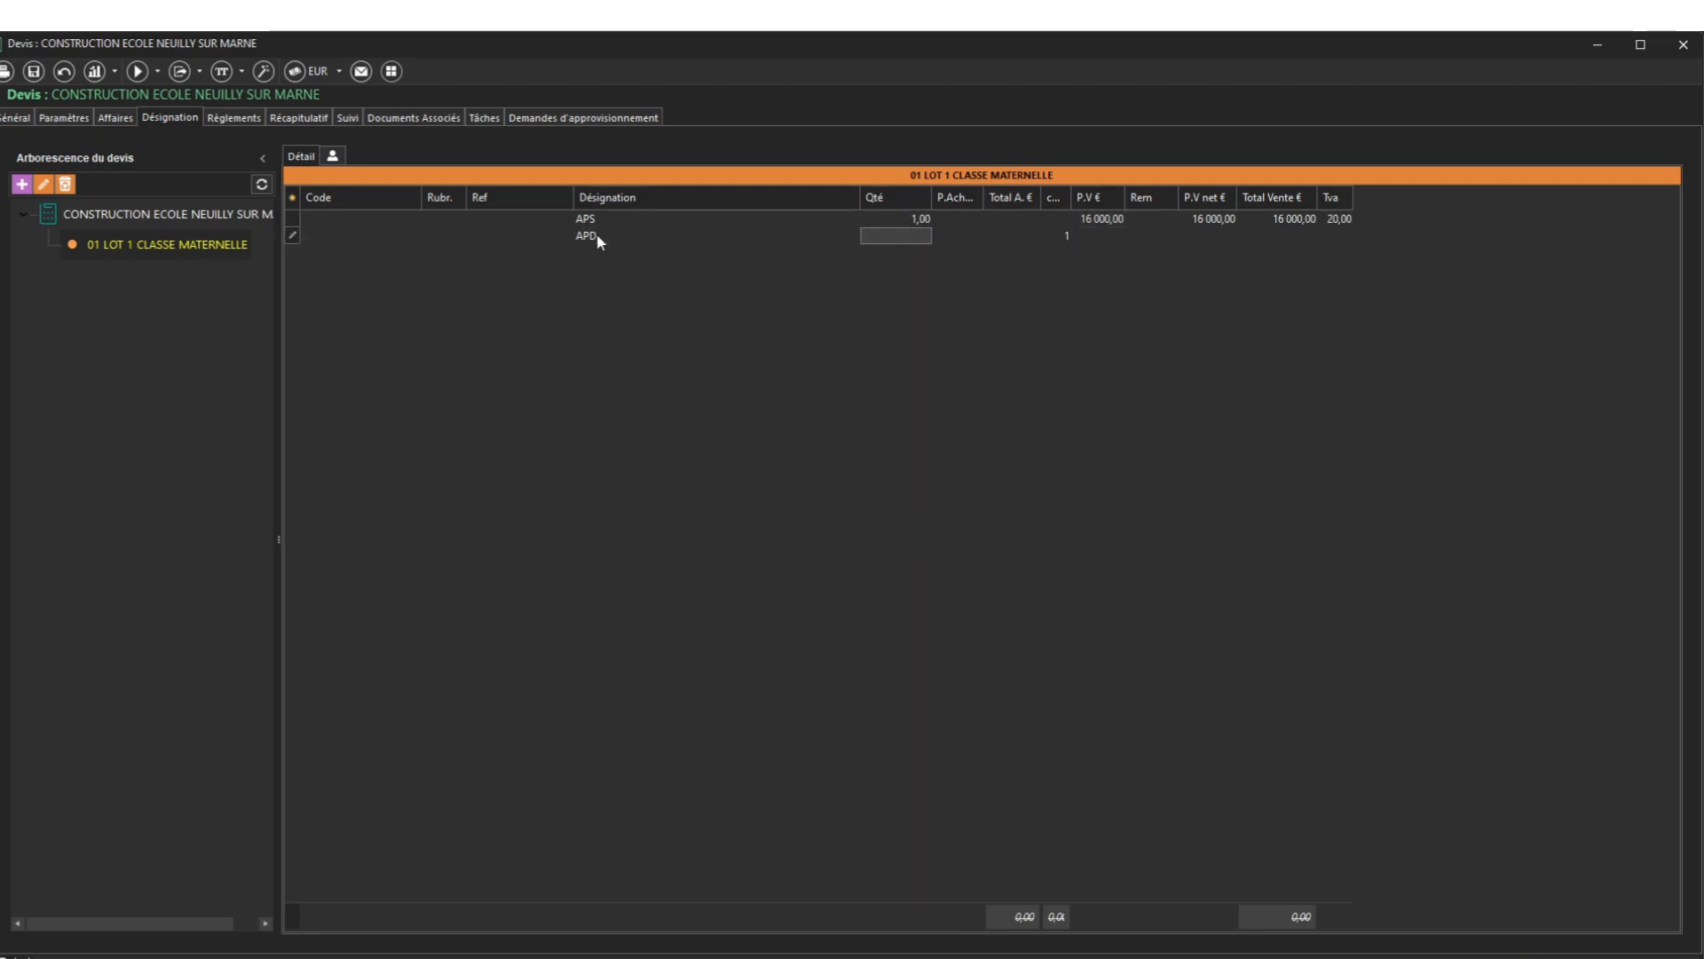
pyautogui.press('Tab')
pyautogui.press('Tab')
pyautogui.press('Tab')
pyautogui.press('Tab')
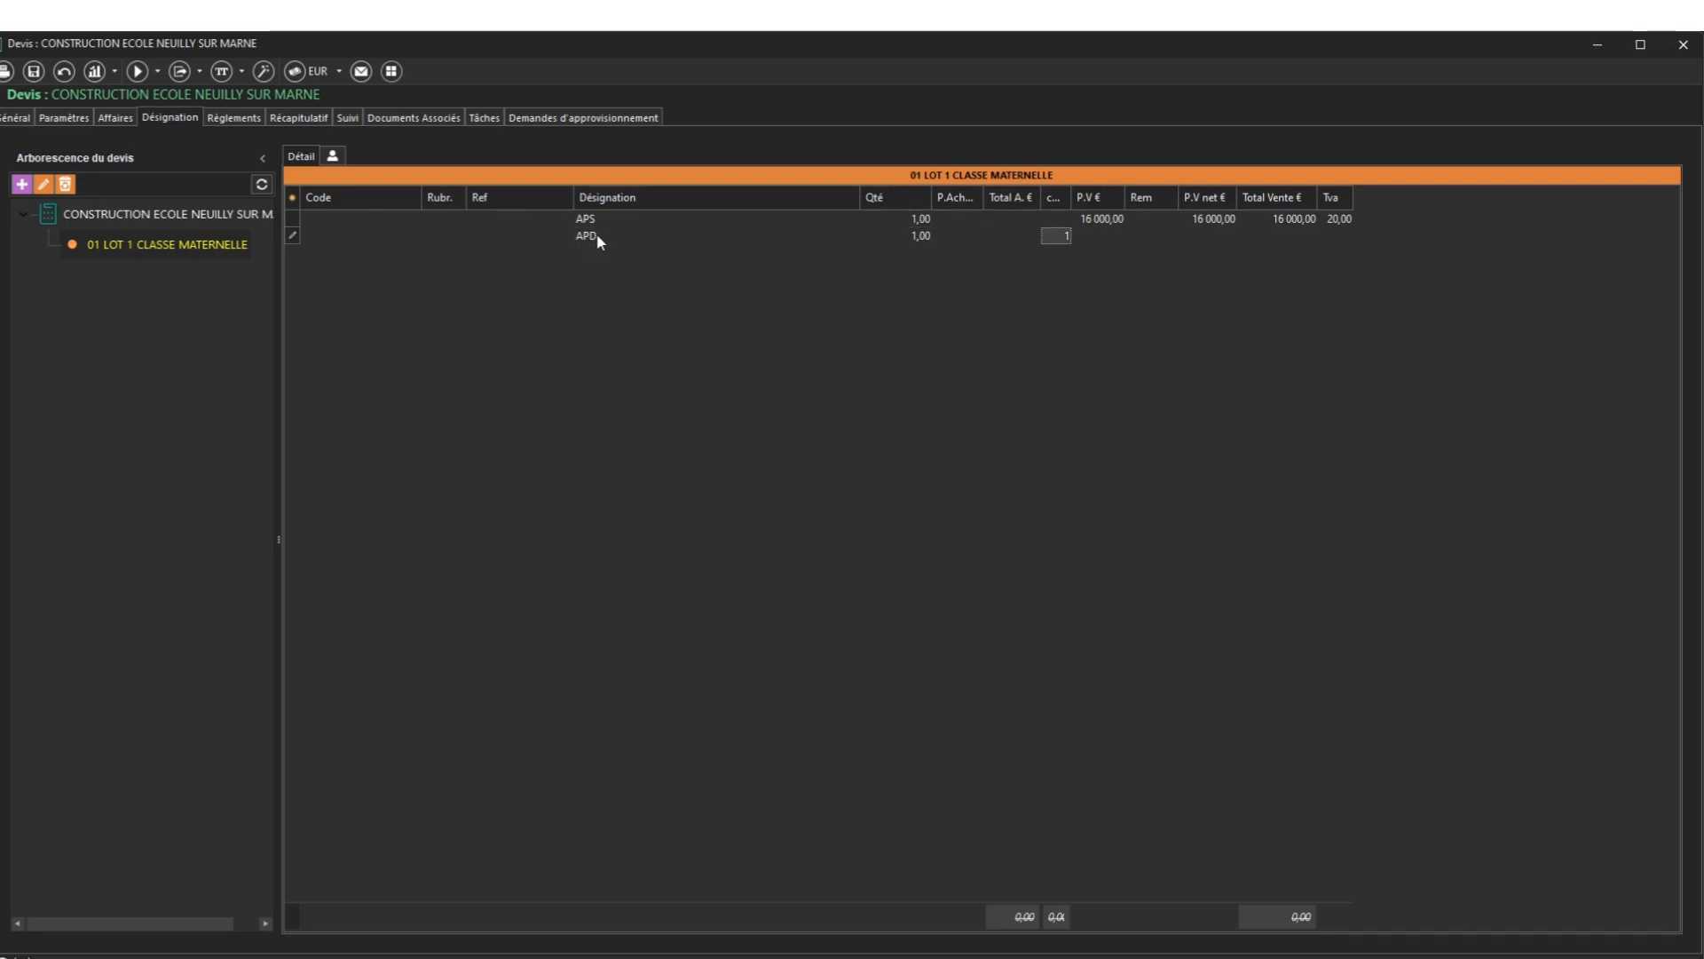
pyautogui.write('20000')
pyautogui.press('Return')
# Add line ESQUISSE priced at 50 000
pyautogui.press('Left')
pyautogui.press('Left')
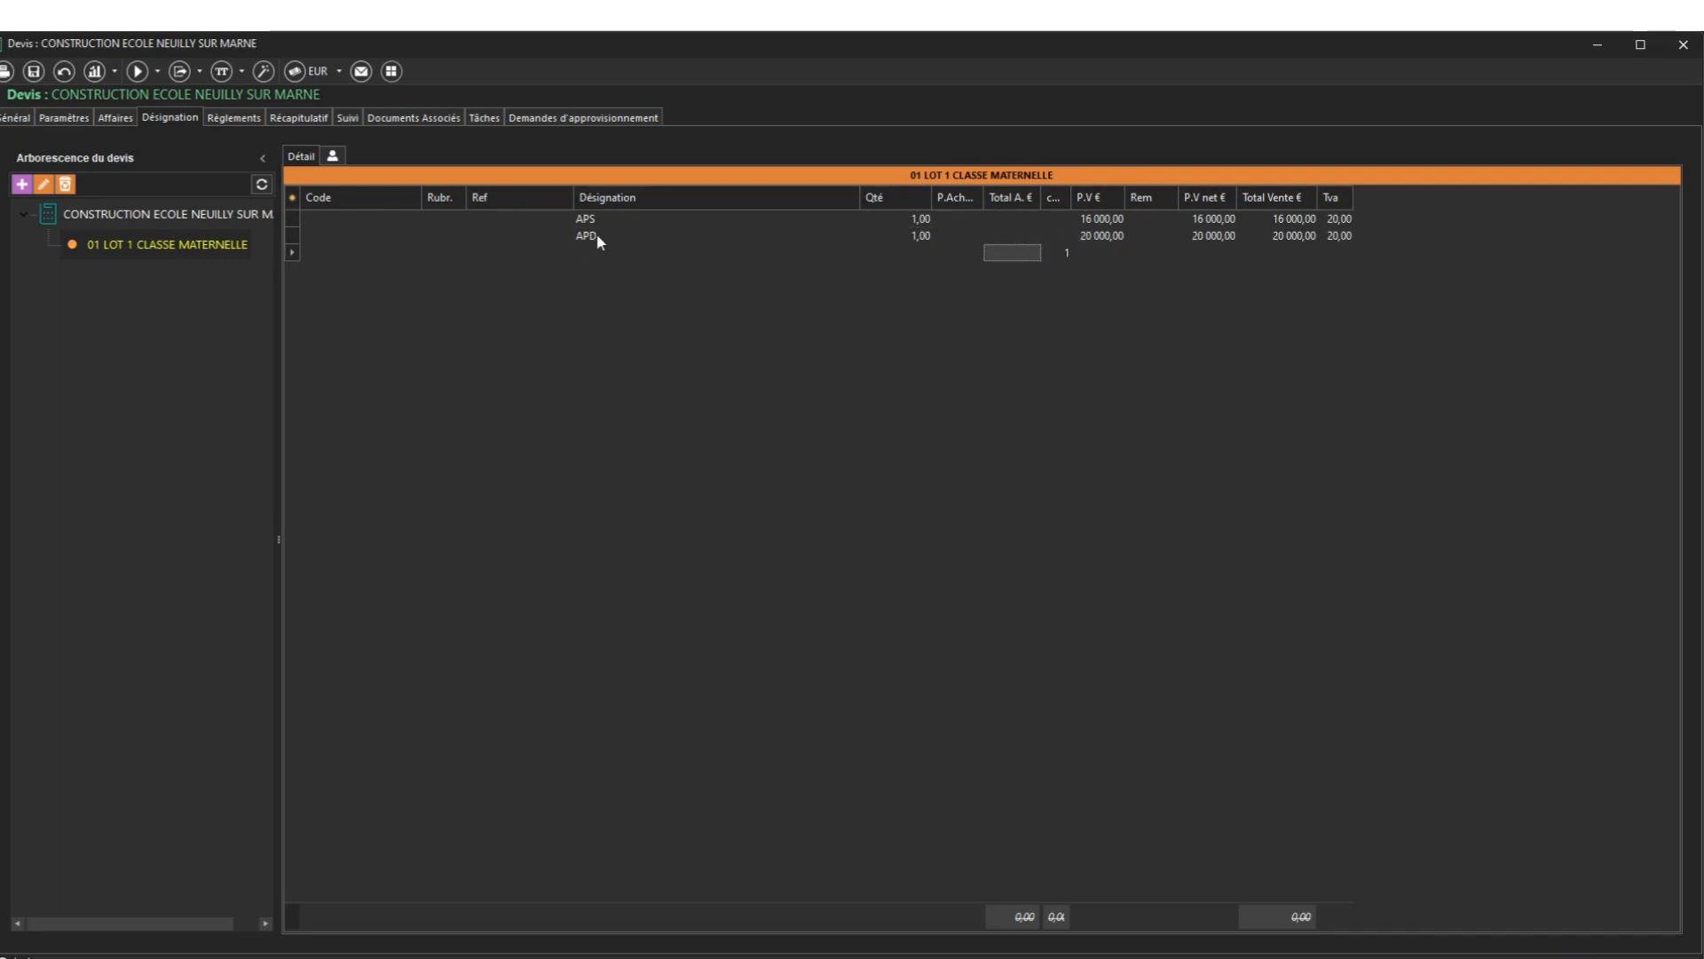
pyautogui.press('Left')
pyautogui.press('Left')
pyautogui.press('Left')
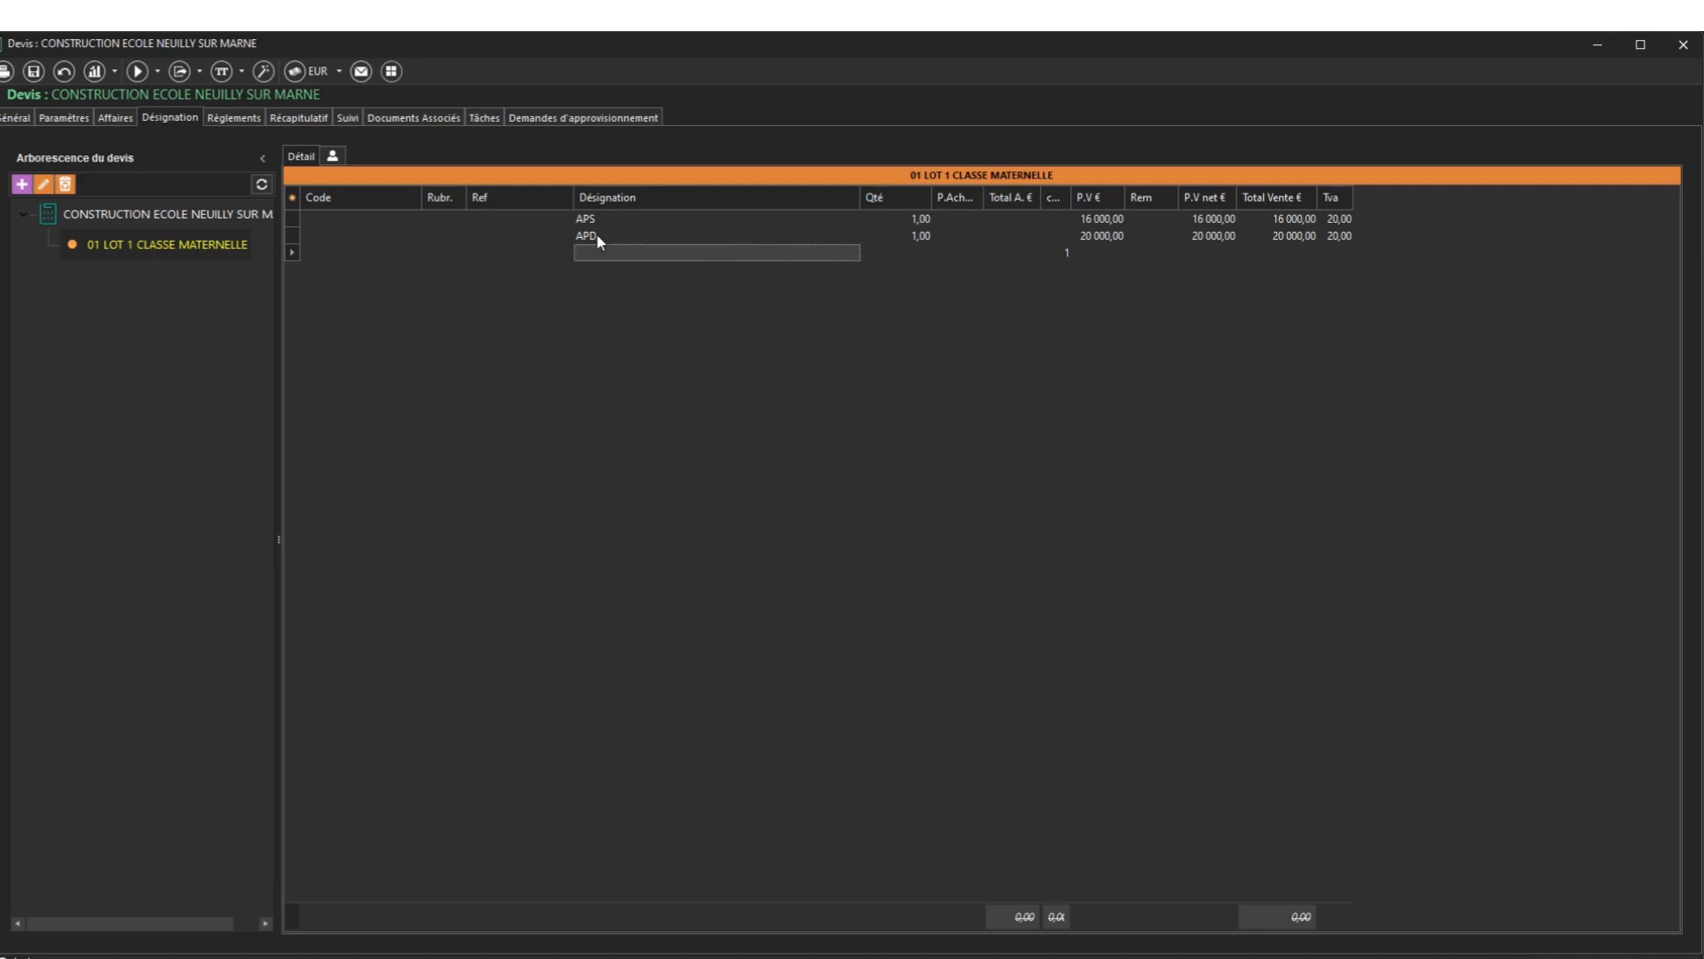
pyautogui.write('ESQUISSE')
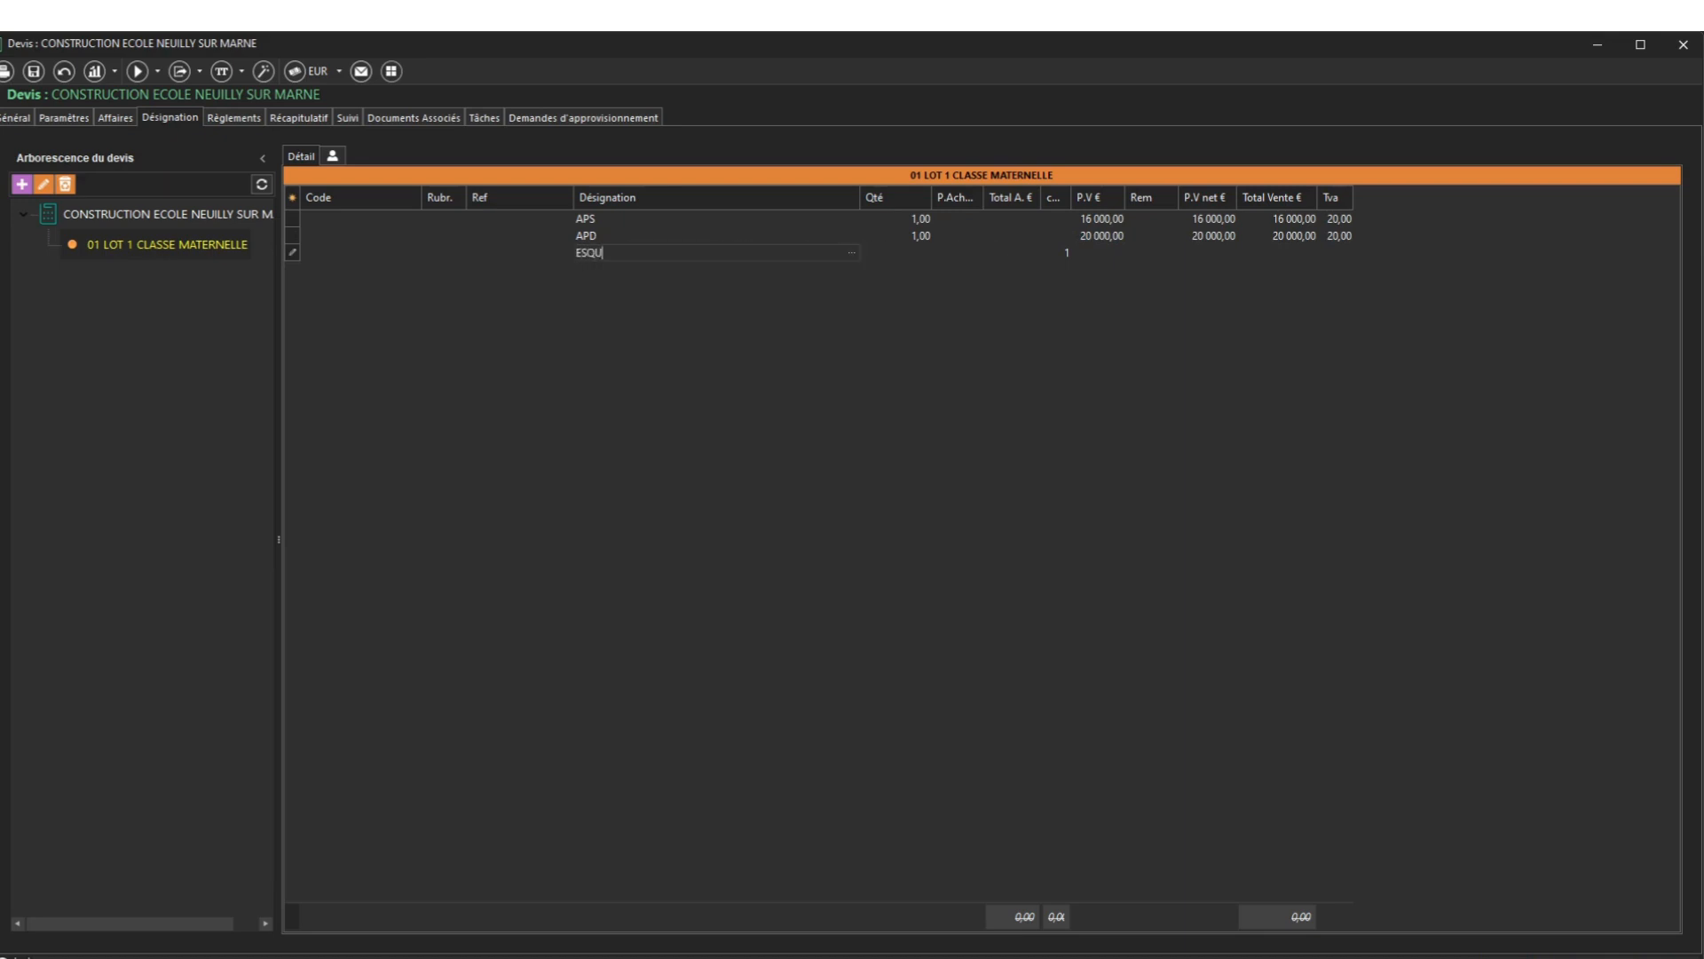
pyautogui.press('Return')
pyautogui.press('Return')
pyautogui.press('Return')
pyautogui.press('Return')
pyautogui.press('Return')
pyautogui.write('50000')
pyautogui.press('Return')
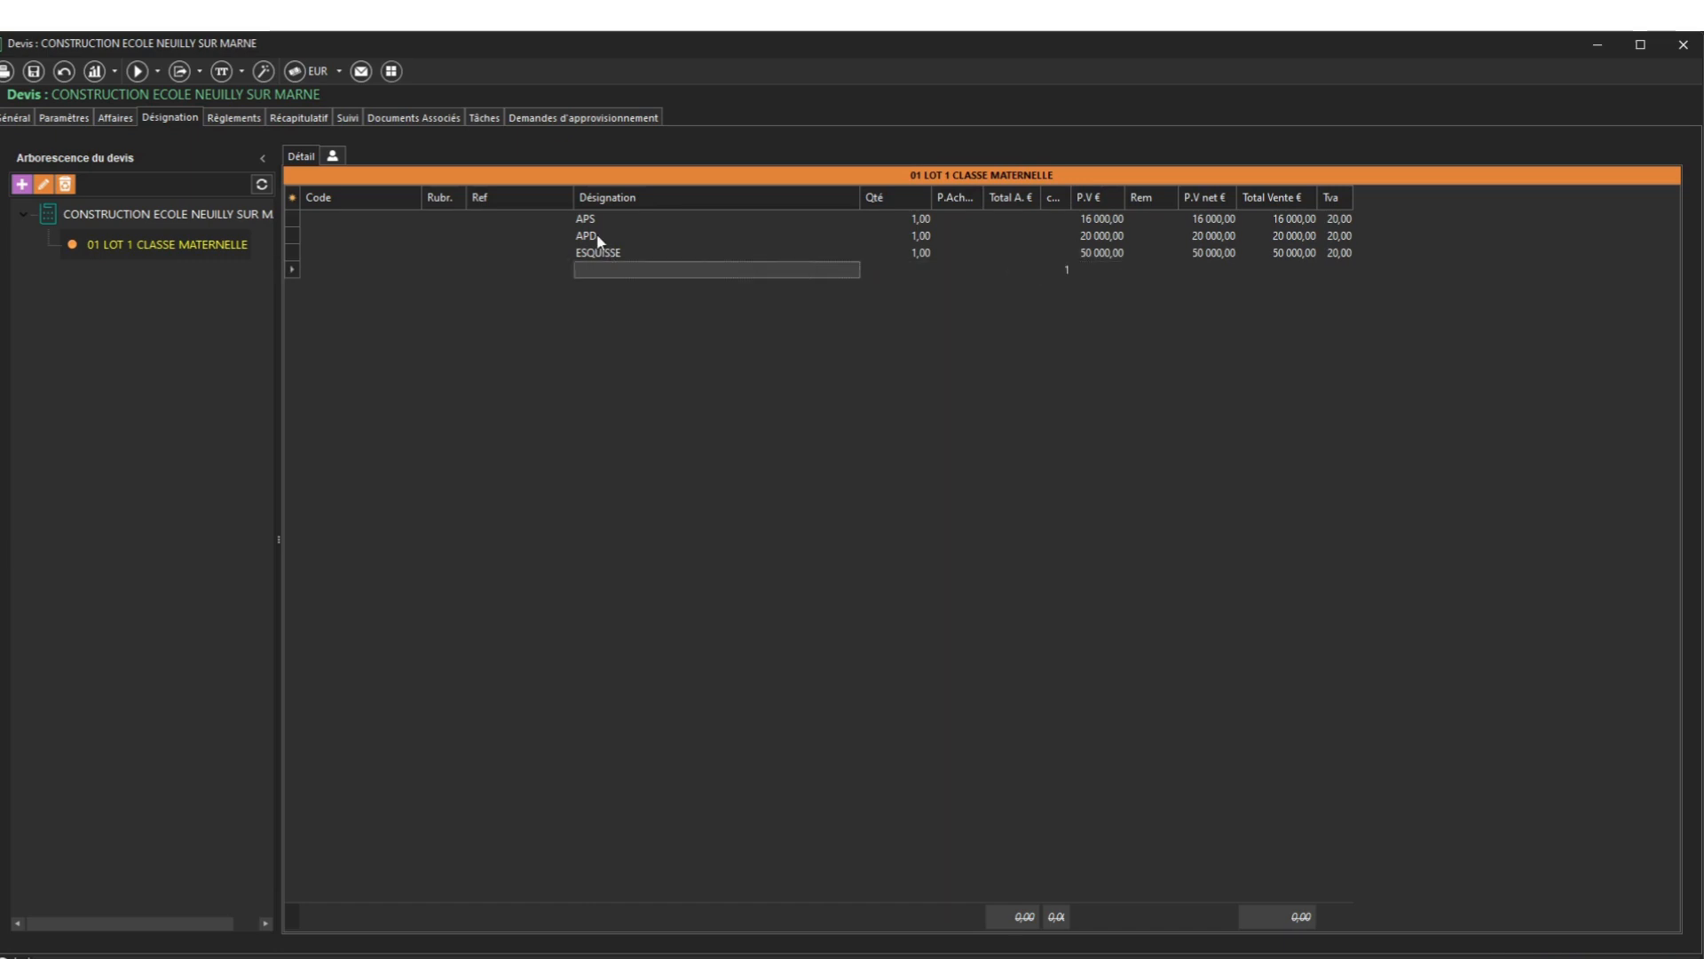
# Add a DEPOT PC line with quantity 1 and price 5 000
pyautogui.write('EXE')
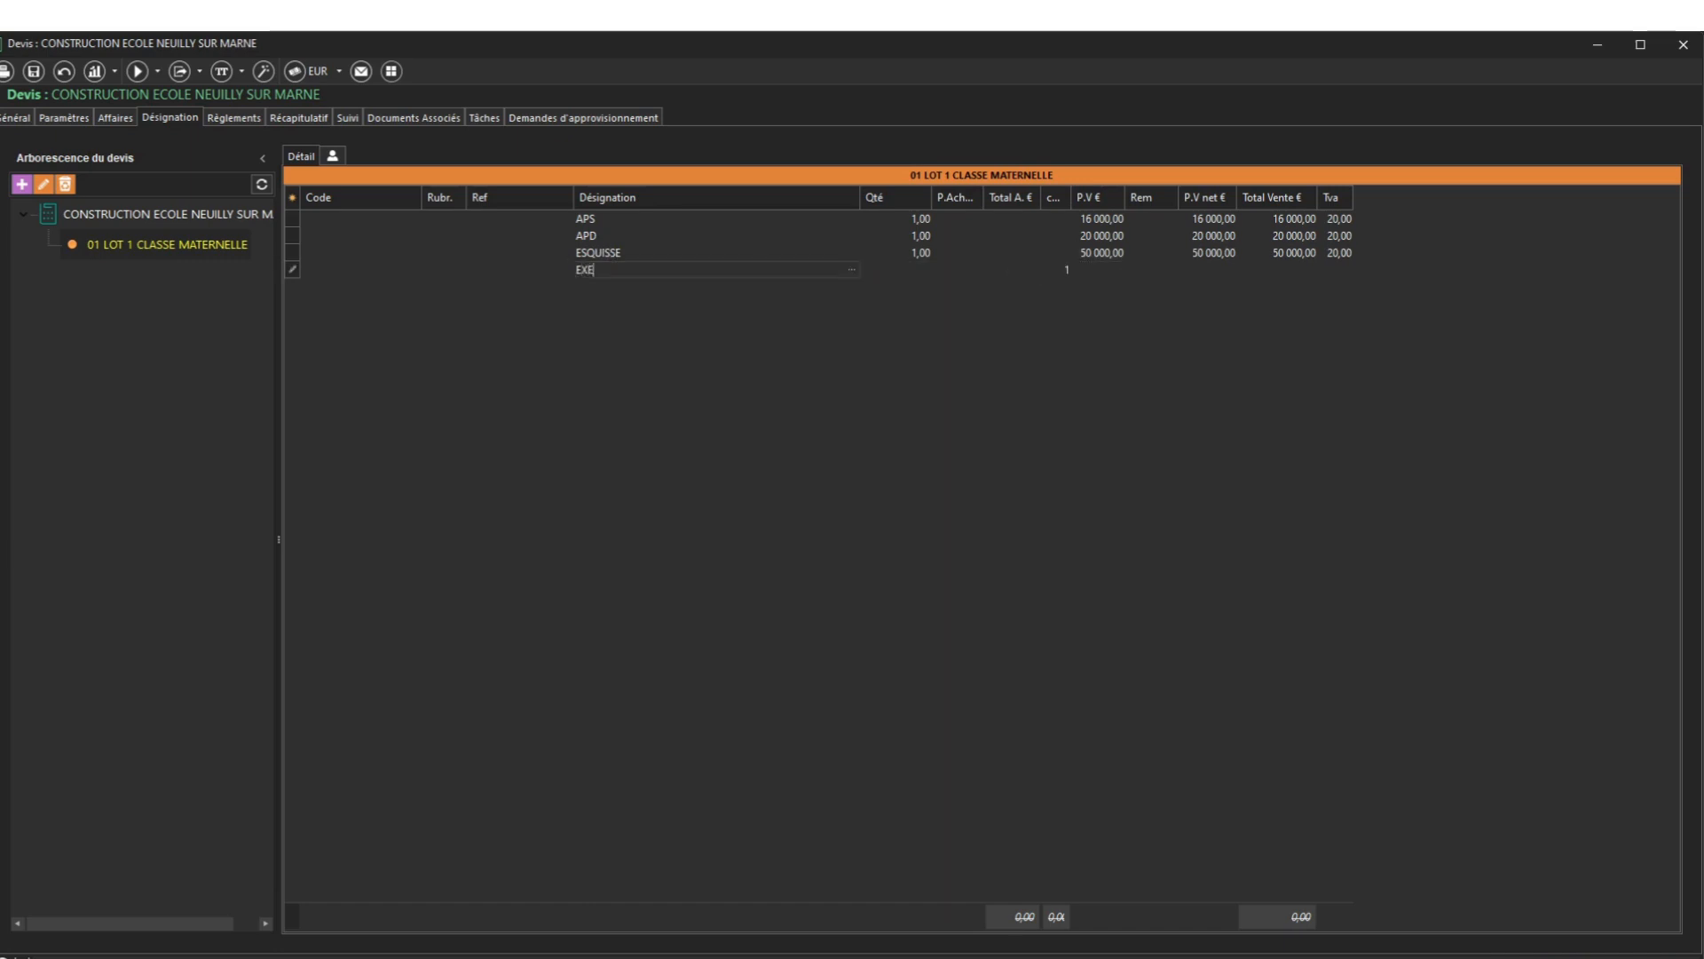
pyautogui.press('Return')
pyautogui.click(586, 270)
pyautogui.write('DEPOT PC')
pyautogui.press('Return')
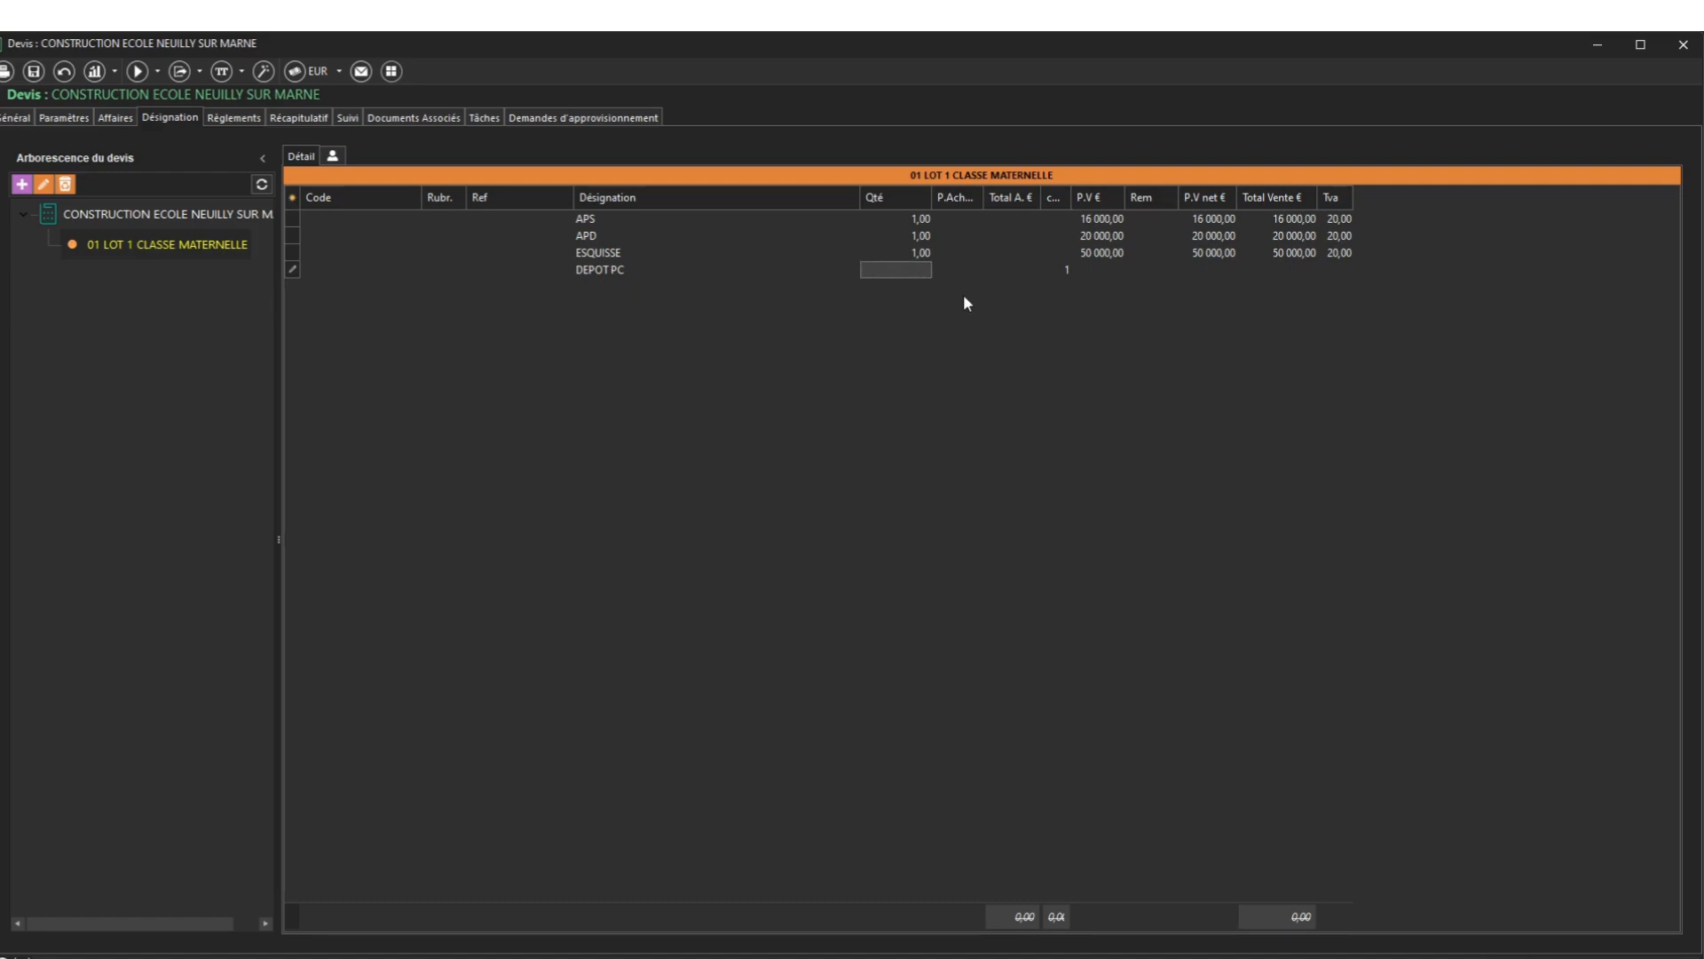
pyautogui.write('1')
pyautogui.press('Return')
pyautogui.press('Return')
pyautogui.press('Return')
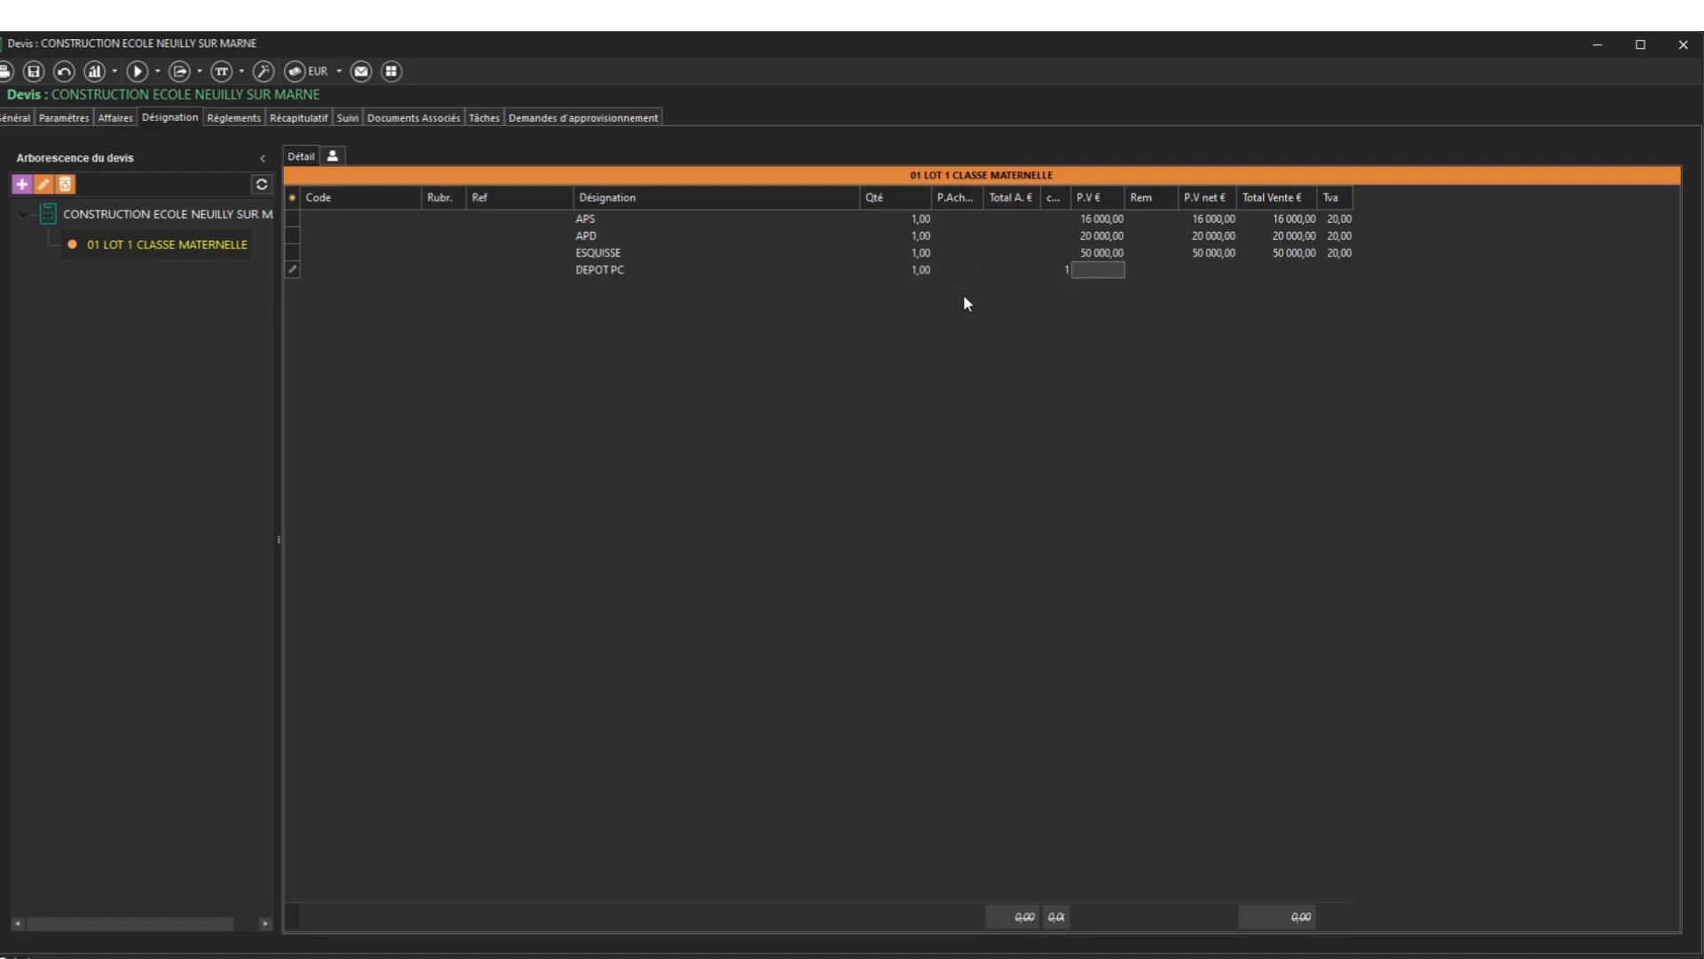
pyautogui.write('5000')
pyautogui.press('Return')
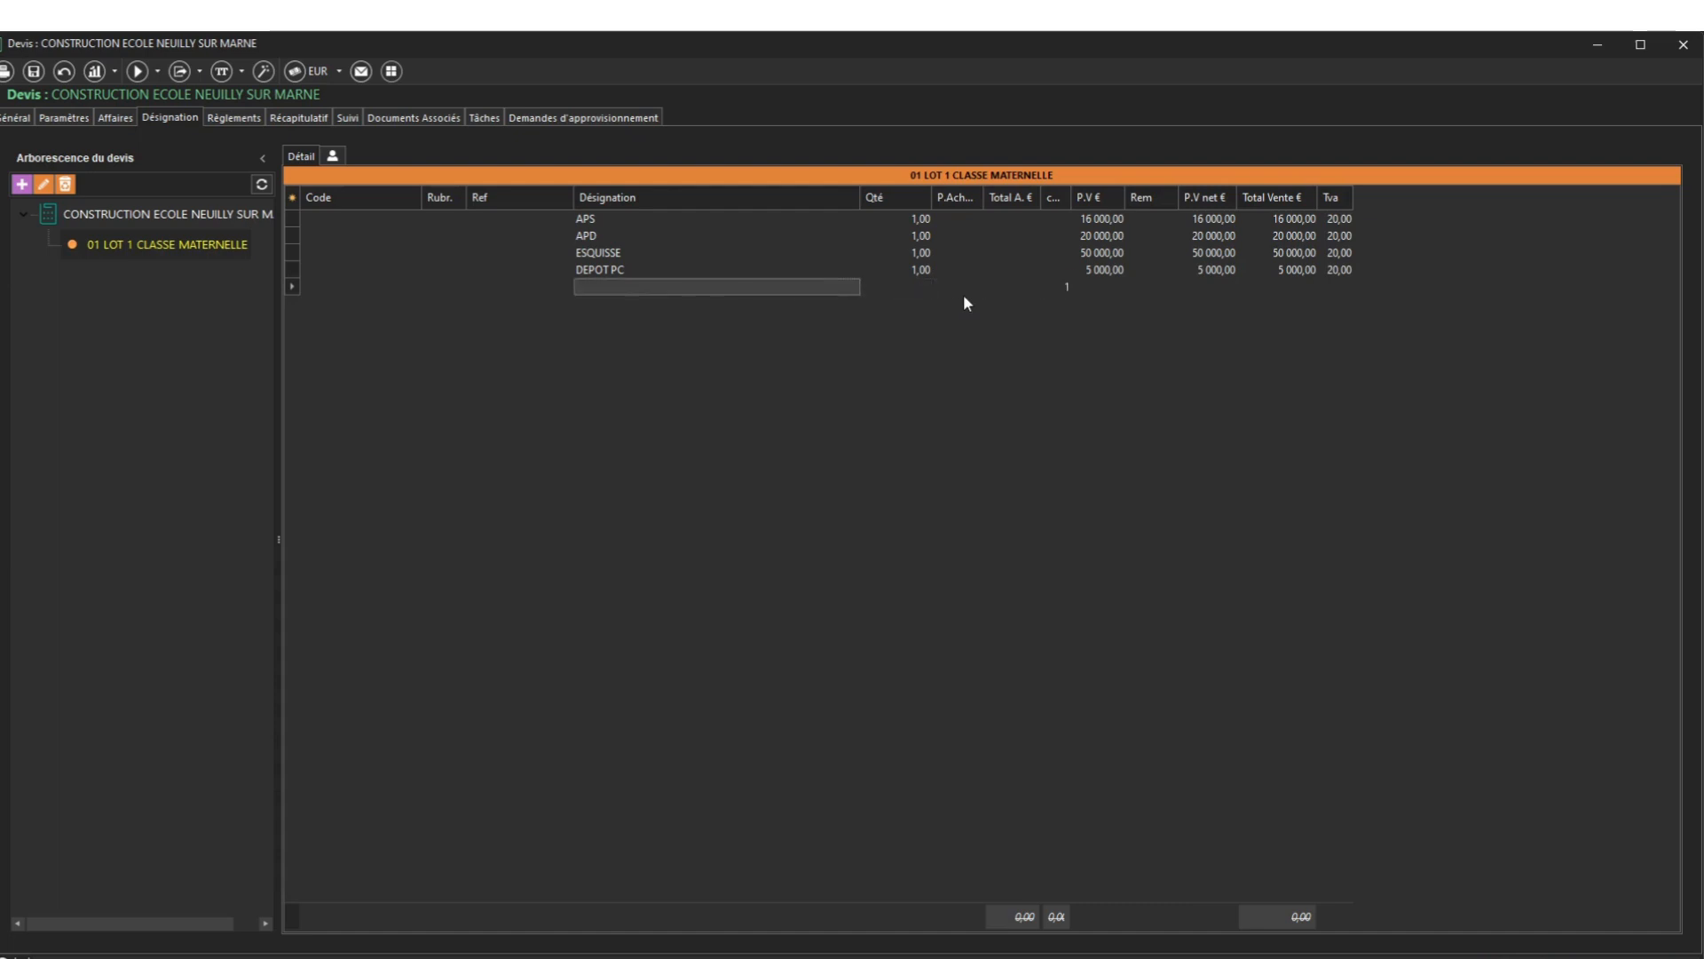
# Add an EXE line at 100 000,00, save lot 1 and show the quote root
pyautogui.write('EXE')
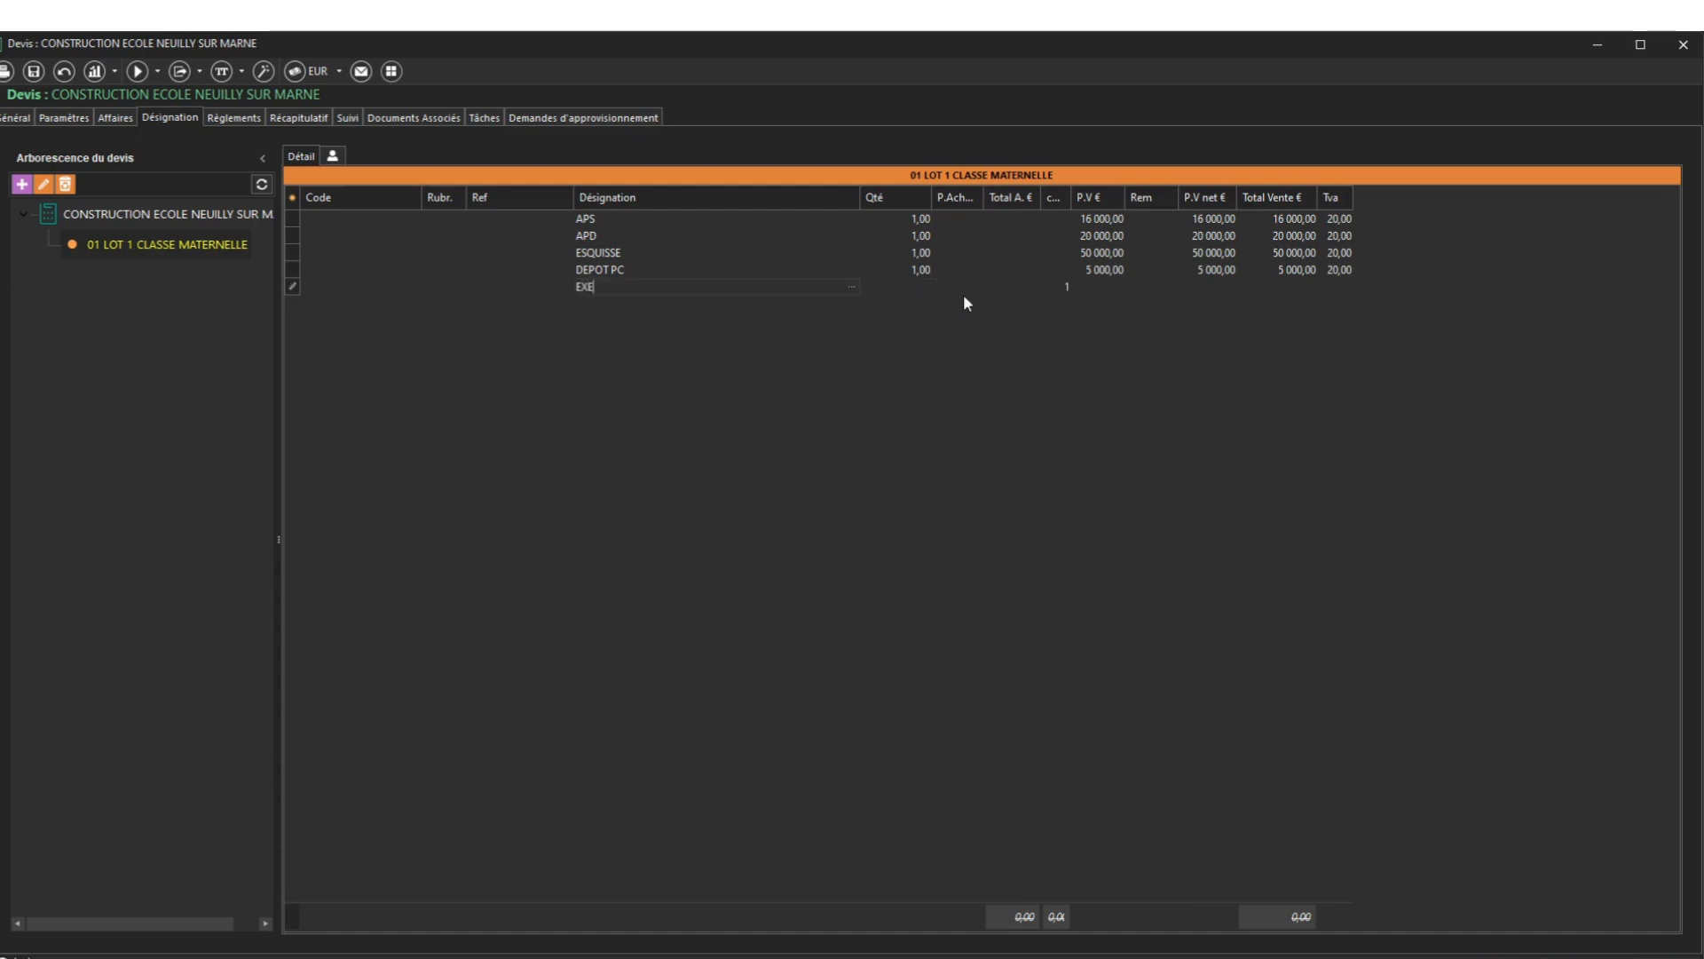
pyautogui.press('Return')
pyautogui.press('Return')
pyautogui.press('Return')
pyautogui.press('Return')
pyautogui.press('Return')
pyautogui.write('1 000 000')
pyautogui.press('Return')
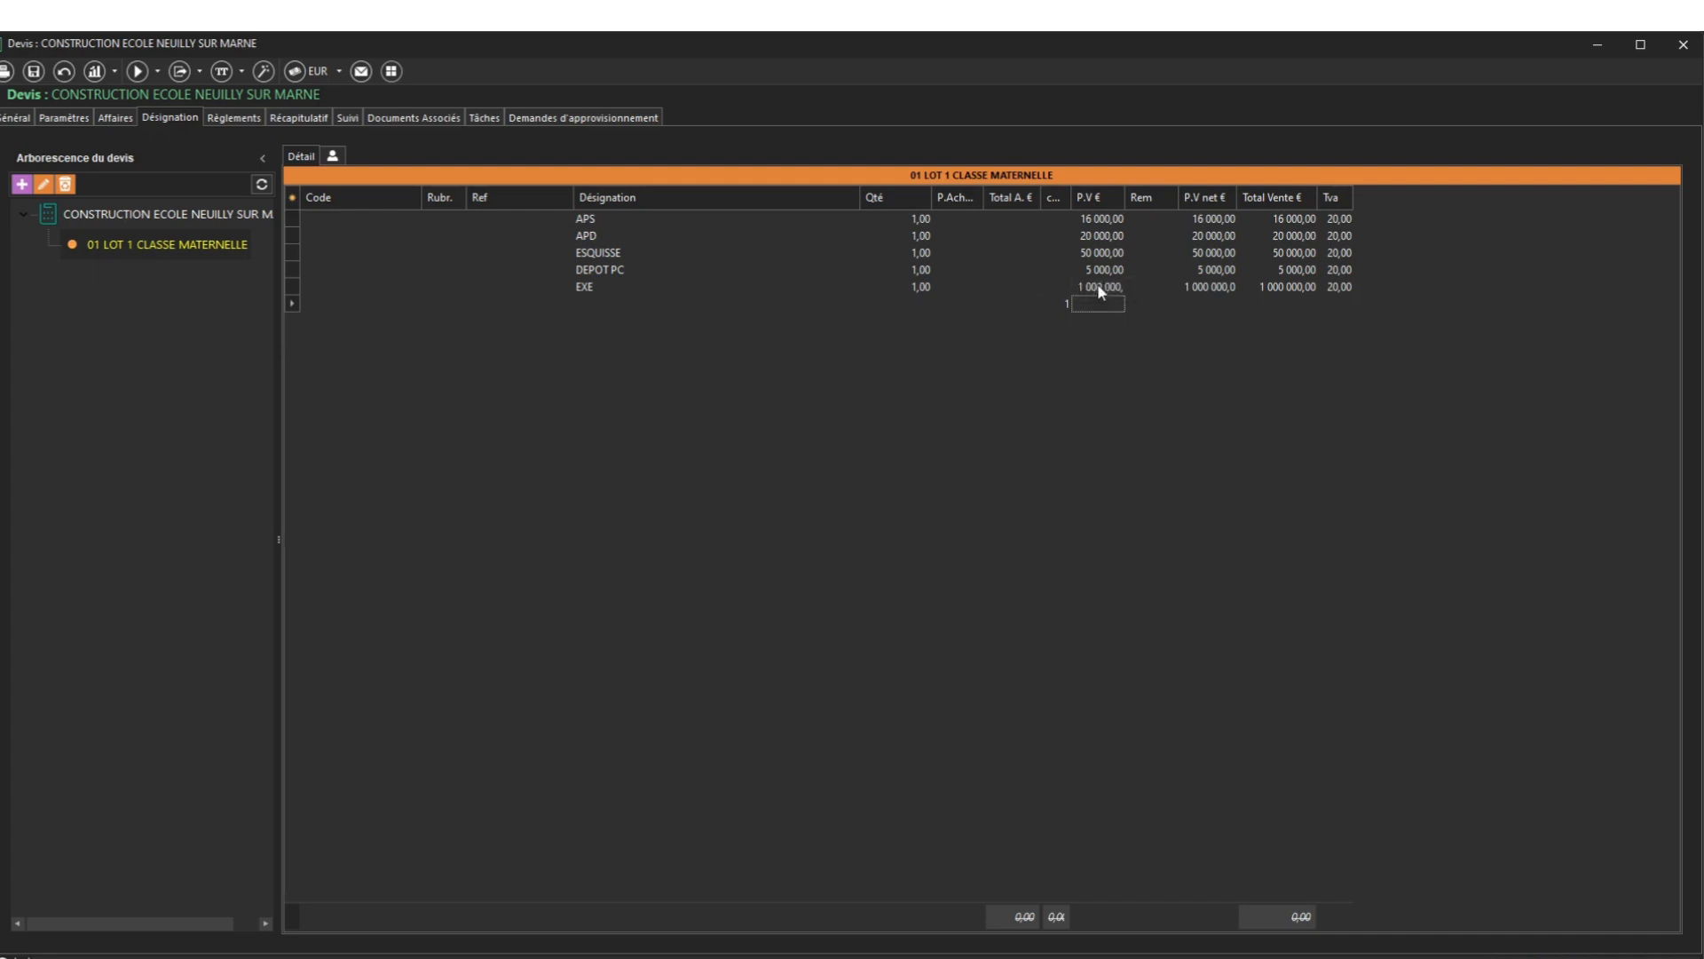
pyautogui.click(1099, 285)
pyautogui.press('Return')
pyautogui.click(35, 73)
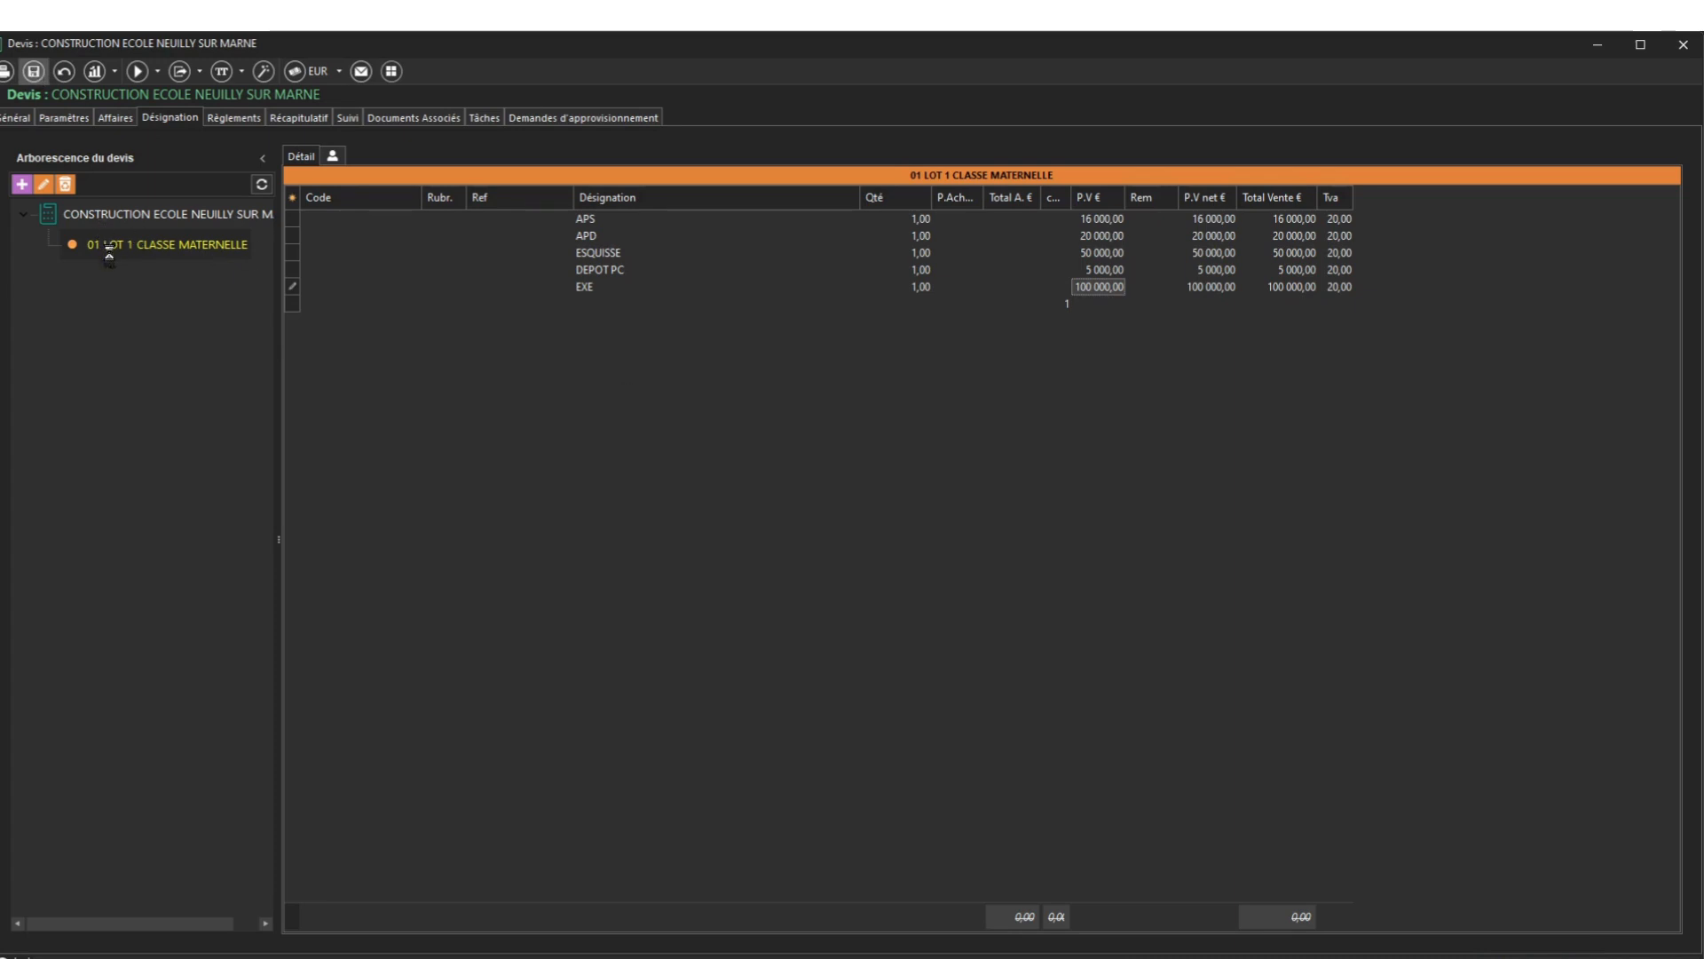
pyautogui.click(68, 218)
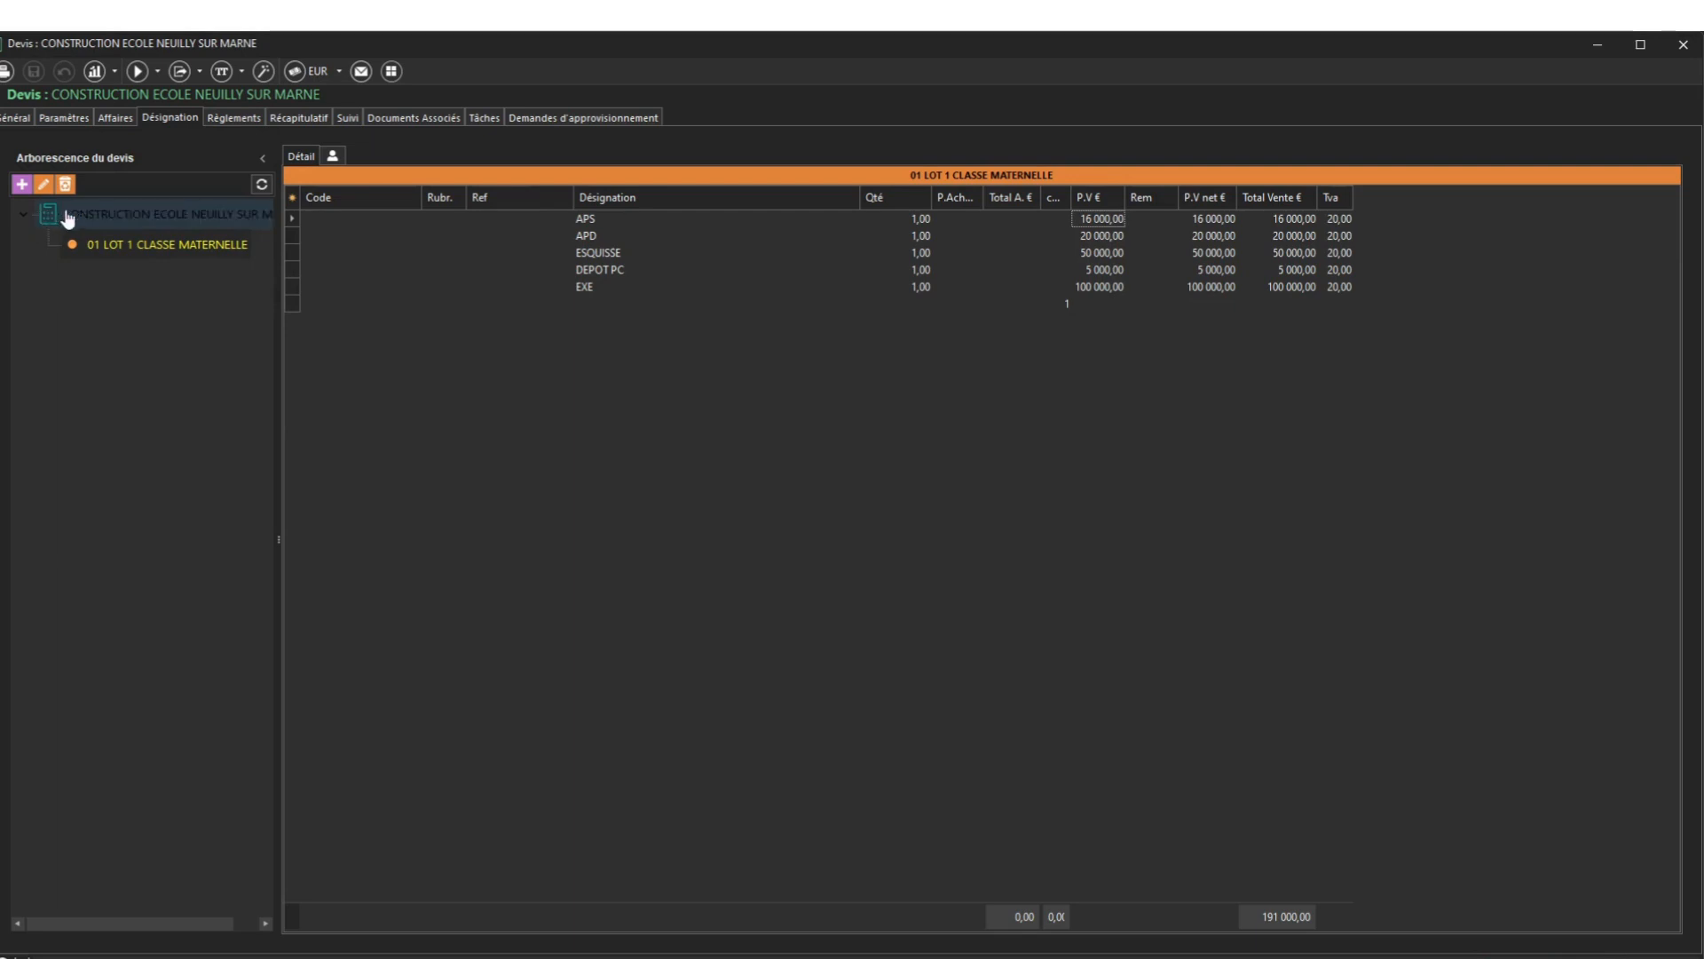
# Create a new chapter titled LOT 2 CLASSE CP
pyautogui.click(21, 184)
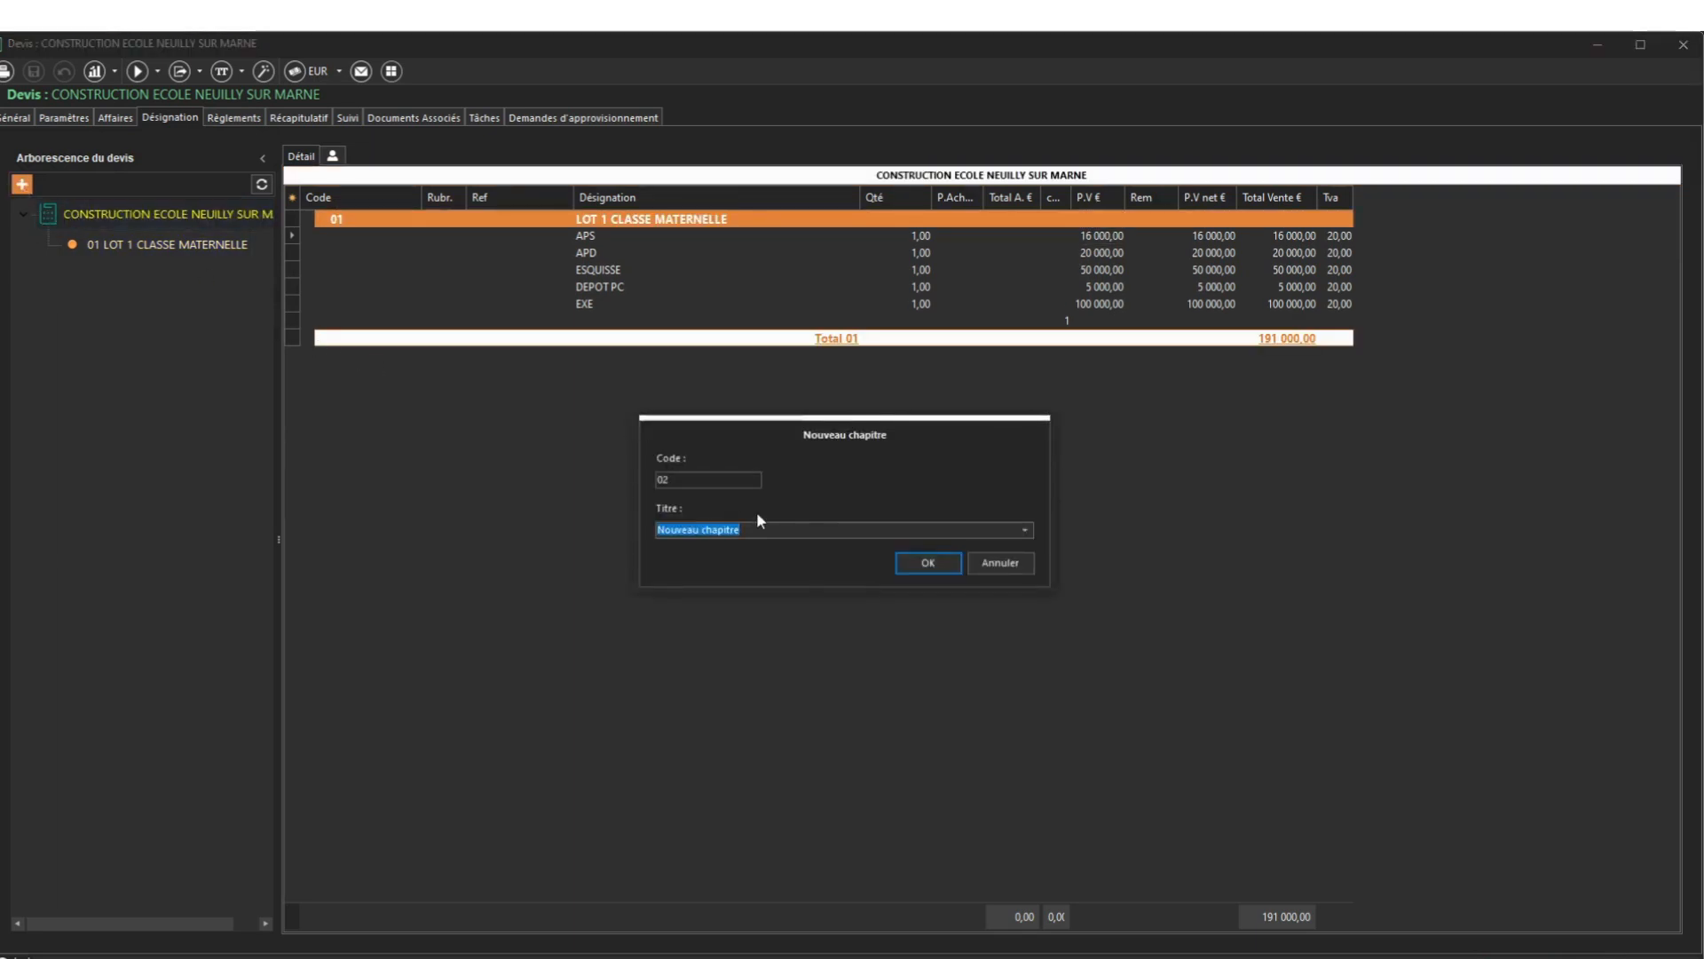
pyautogui.write('LOT 2')
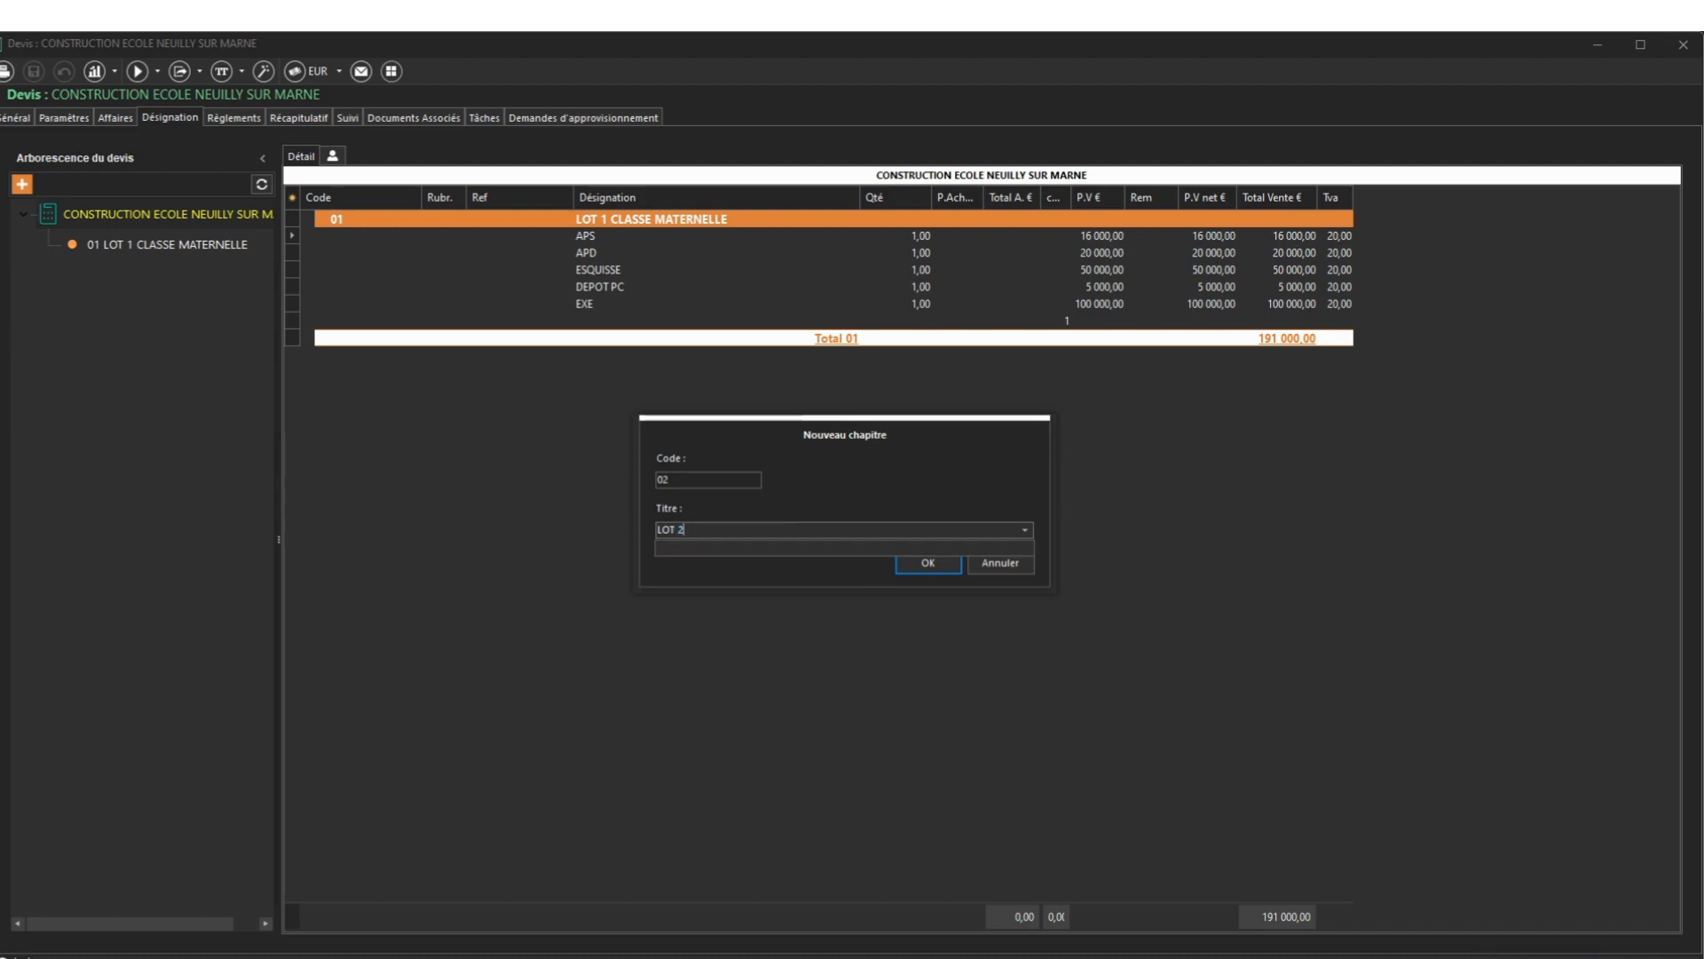
pyautogui.write(' CLASS')
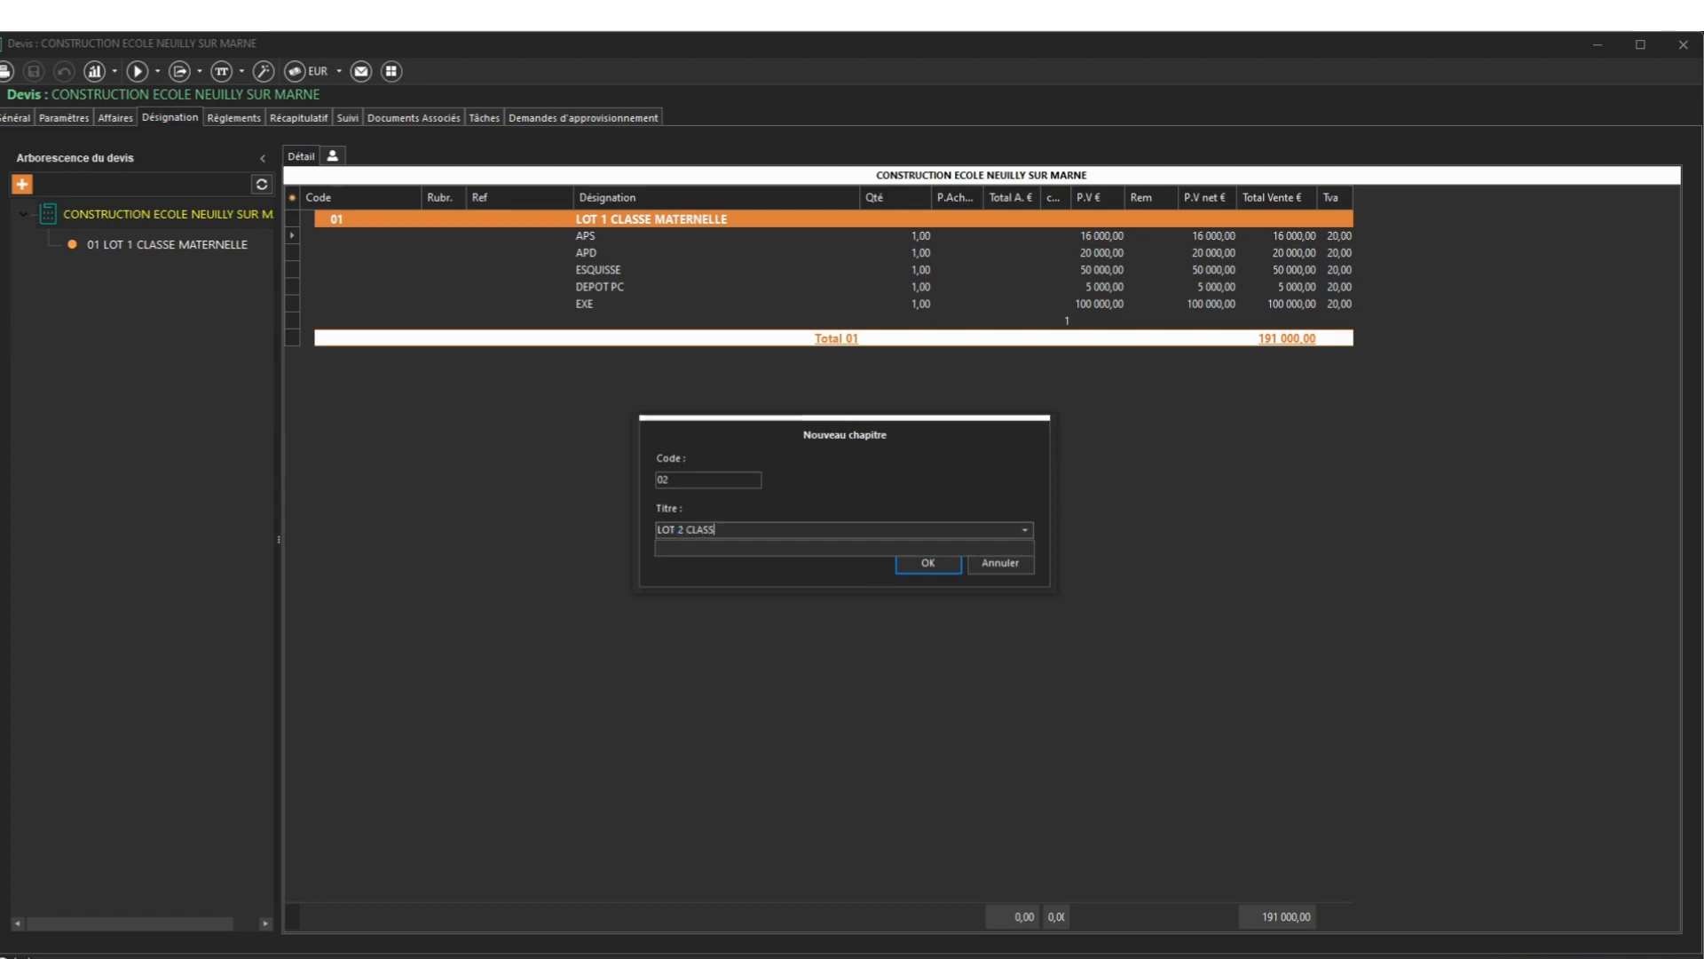
pyautogui.write('E CP')
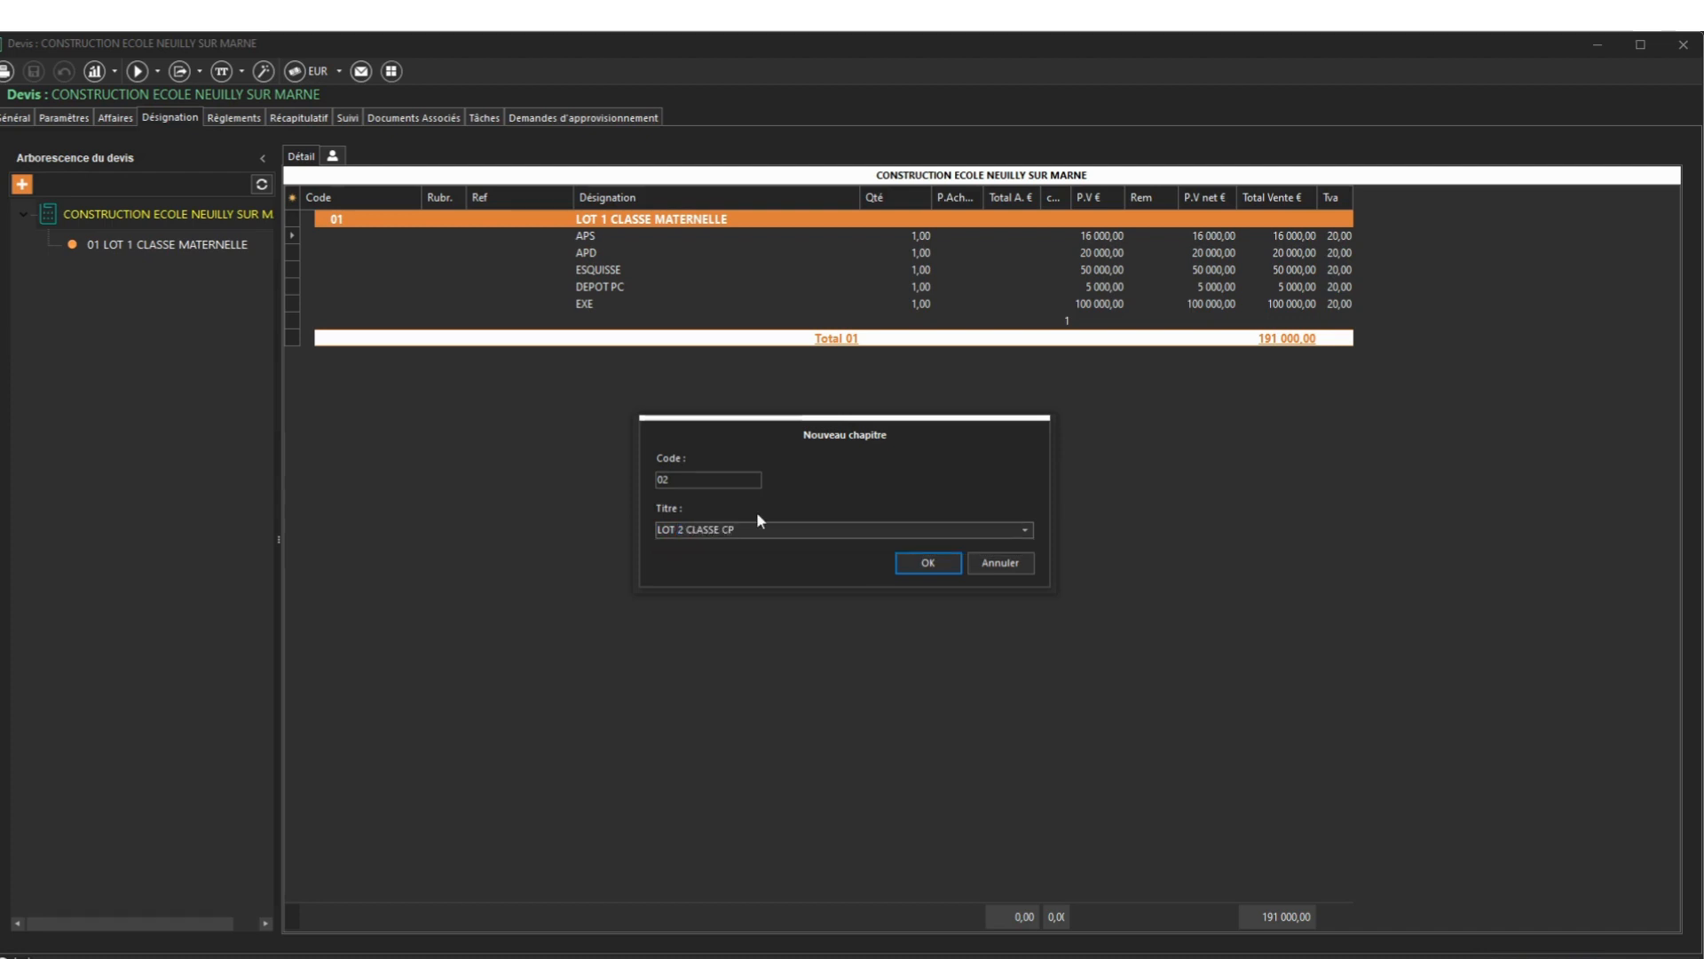
pyautogui.click(927, 567)
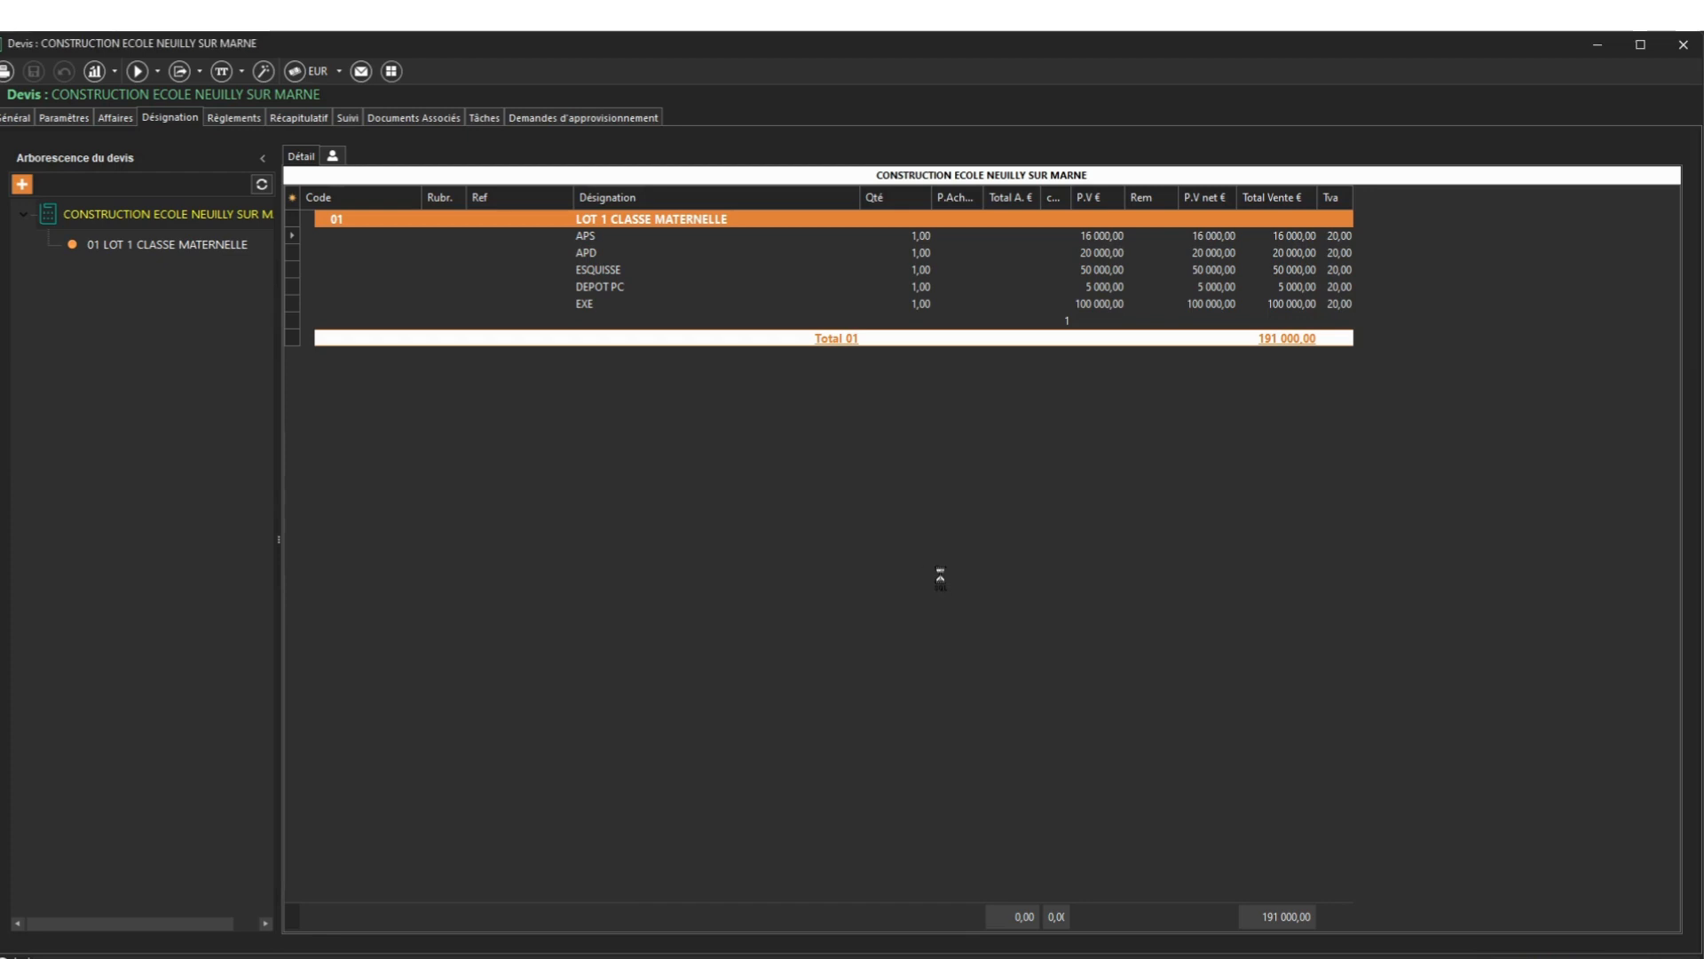
# Copy lot 1's five lines, APS through EXE, into lot 2
pyautogui.click(168, 244)
pyautogui.click(291, 219)
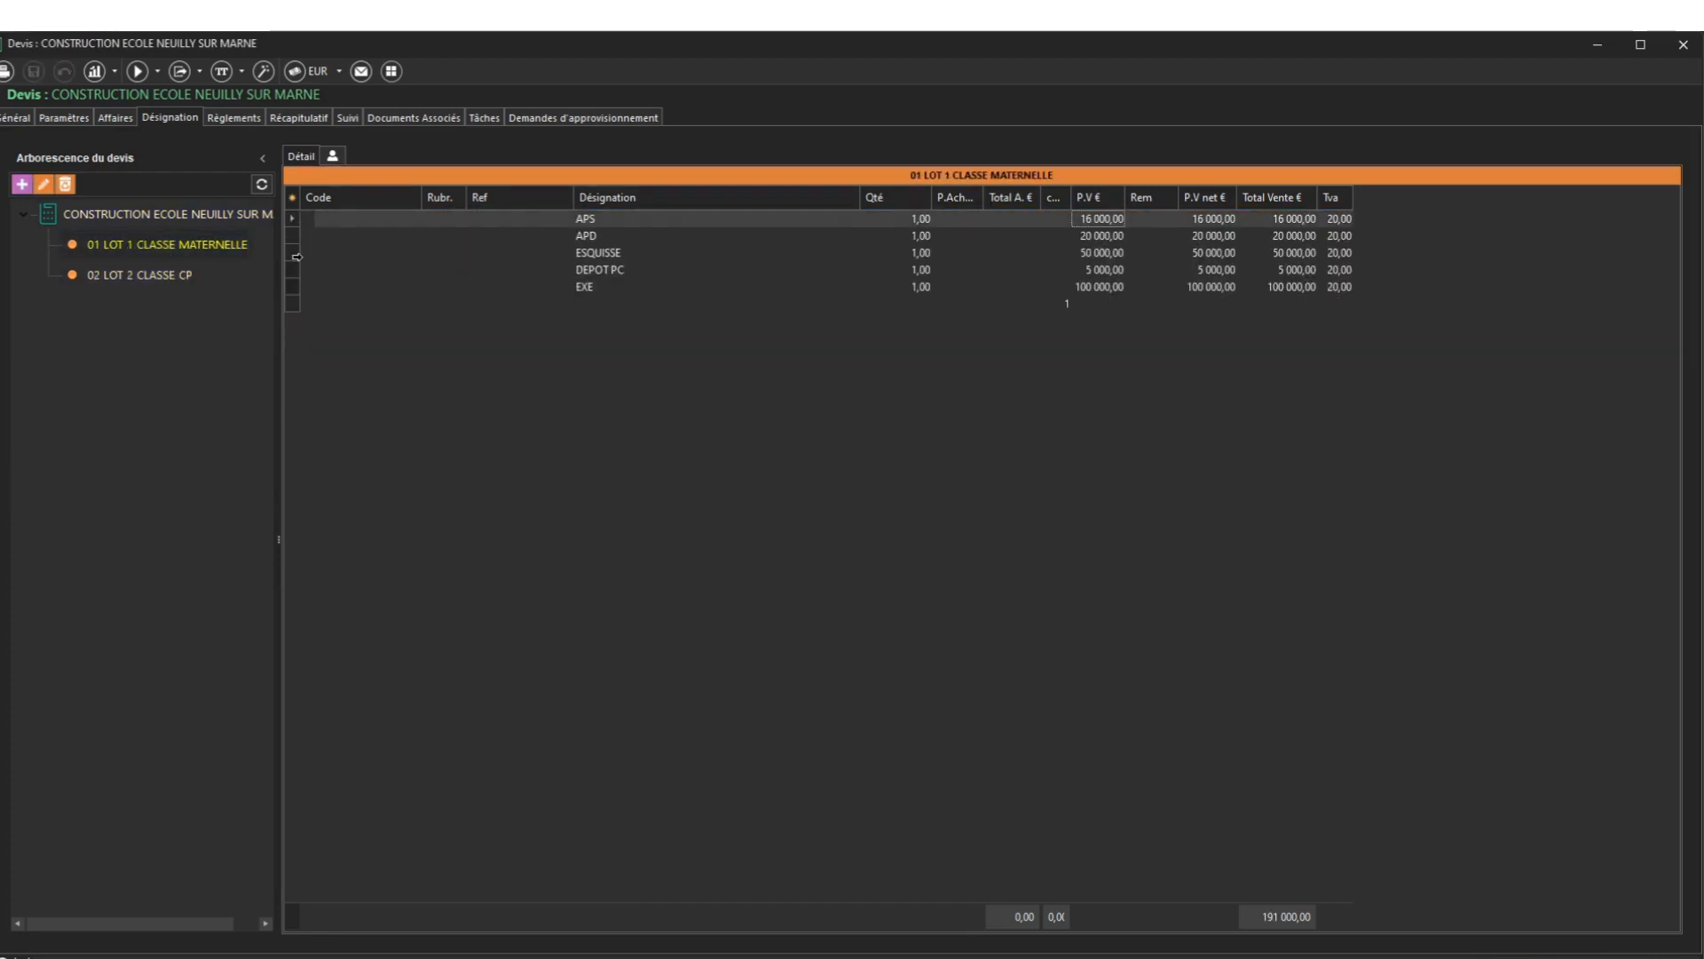
pyautogui.keyDown('shift'); pyautogui.click(294, 285); pyautogui.keyUp('shift')
pyautogui.hotkey('ctrl', 'c')
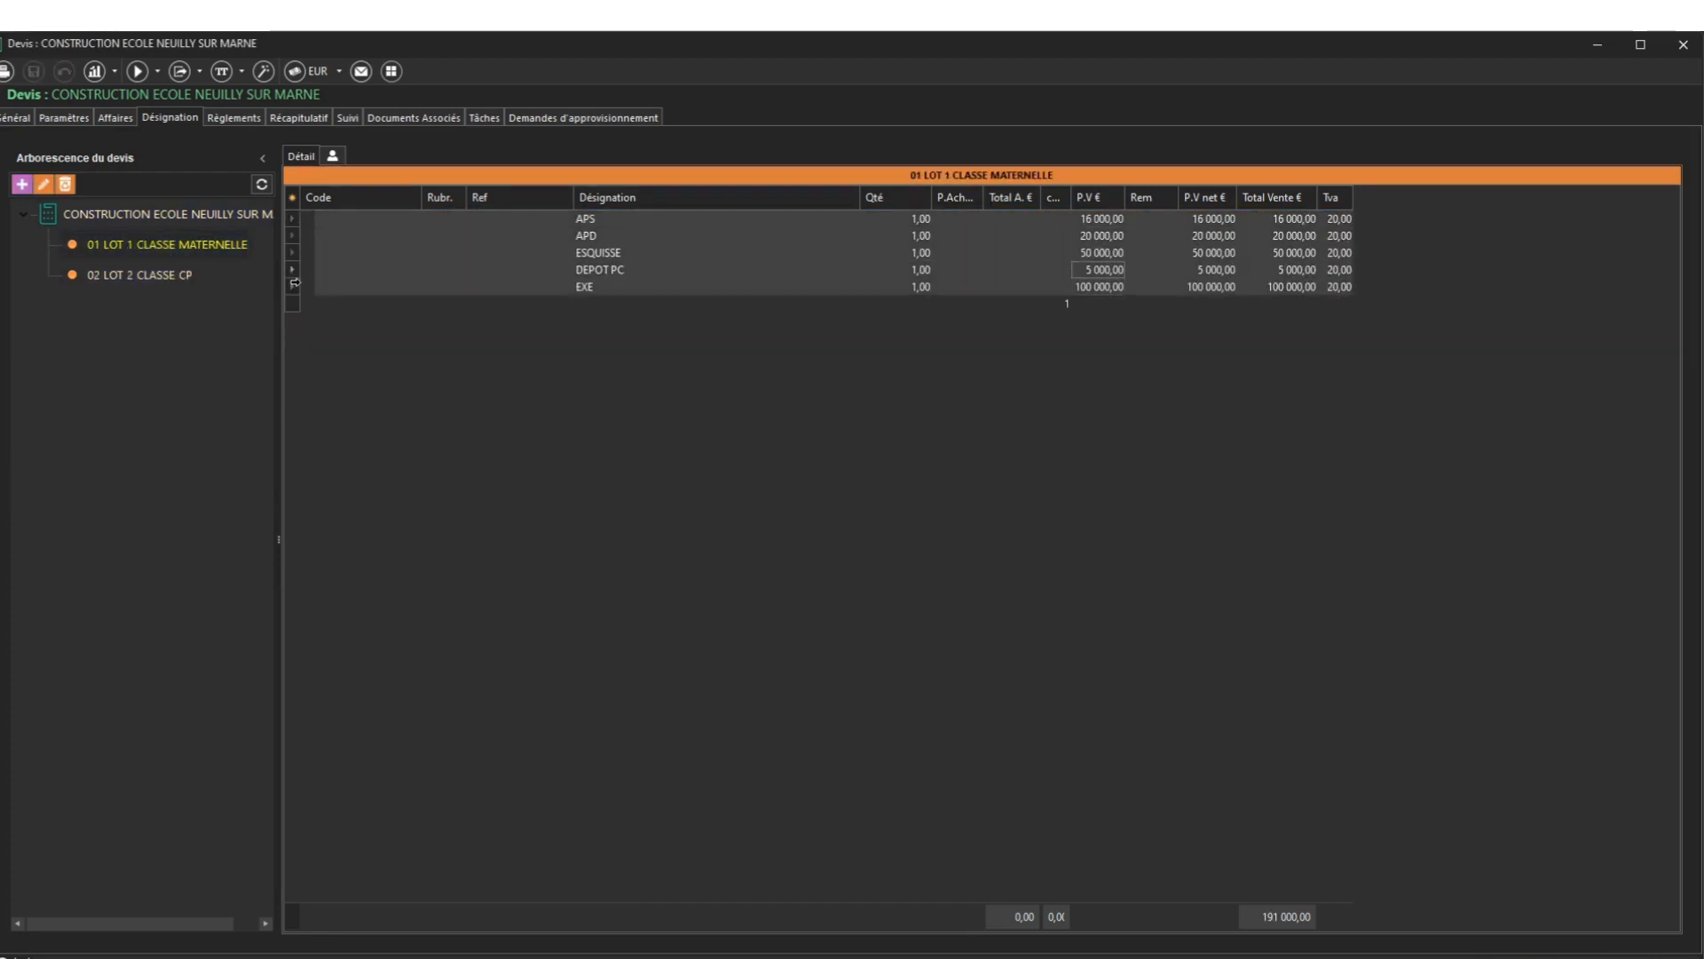
pyautogui.click(142, 275)
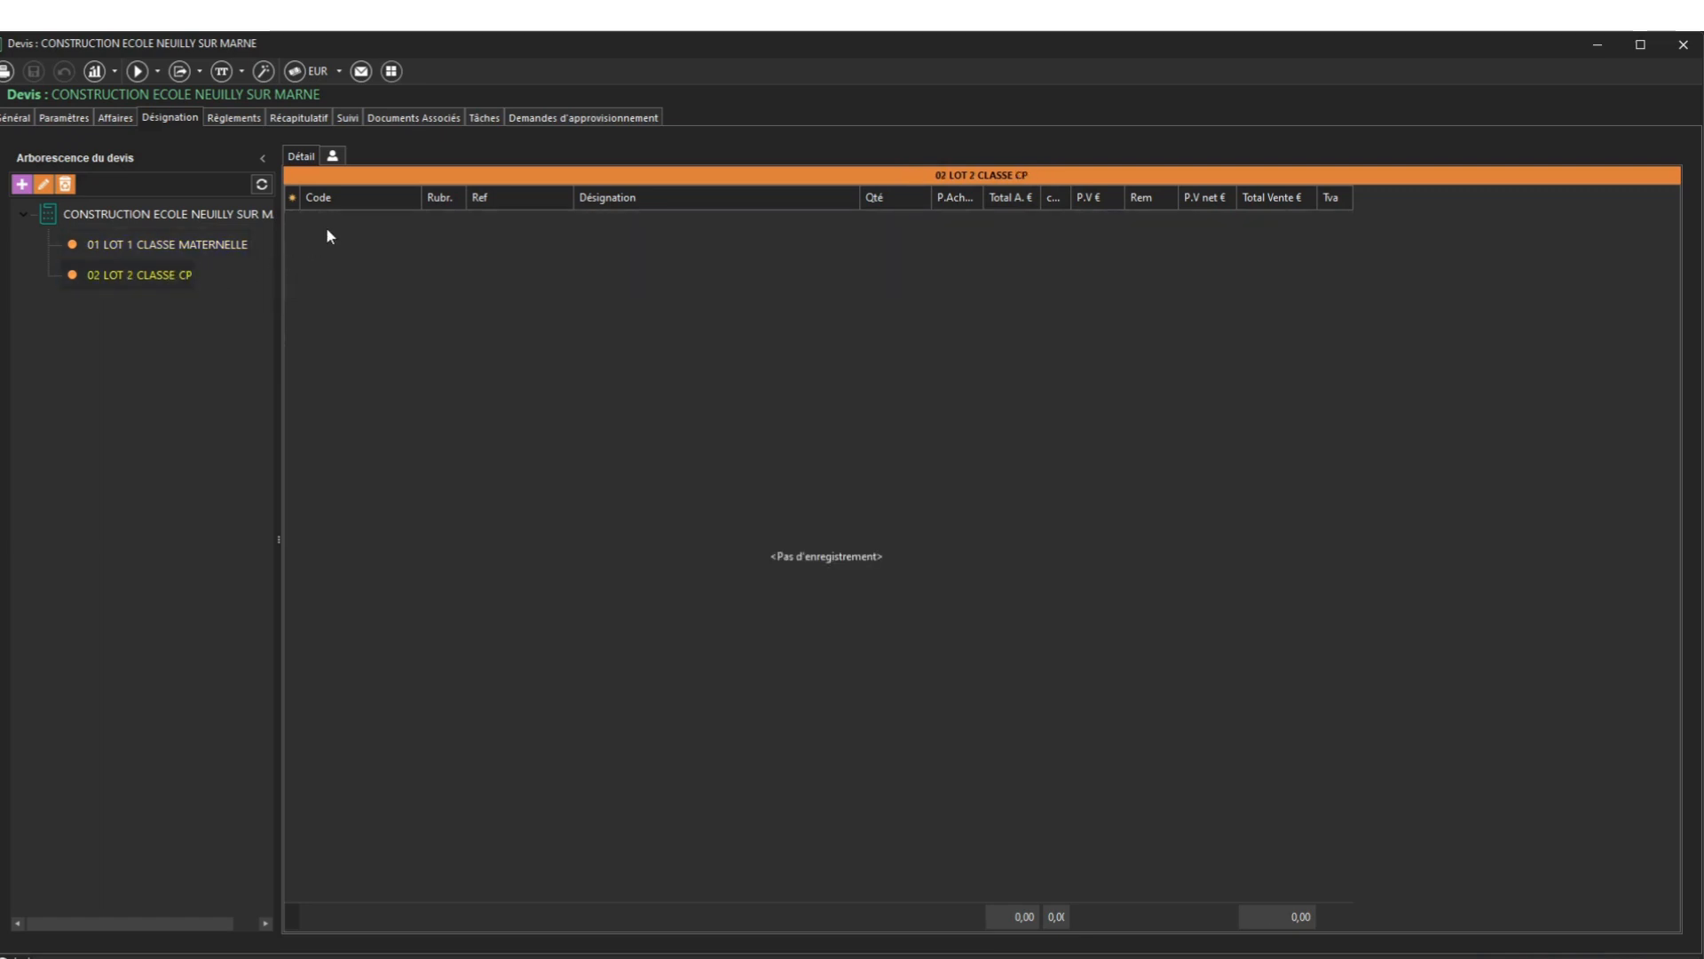
pyautogui.hotkey('ctrl', 'v')
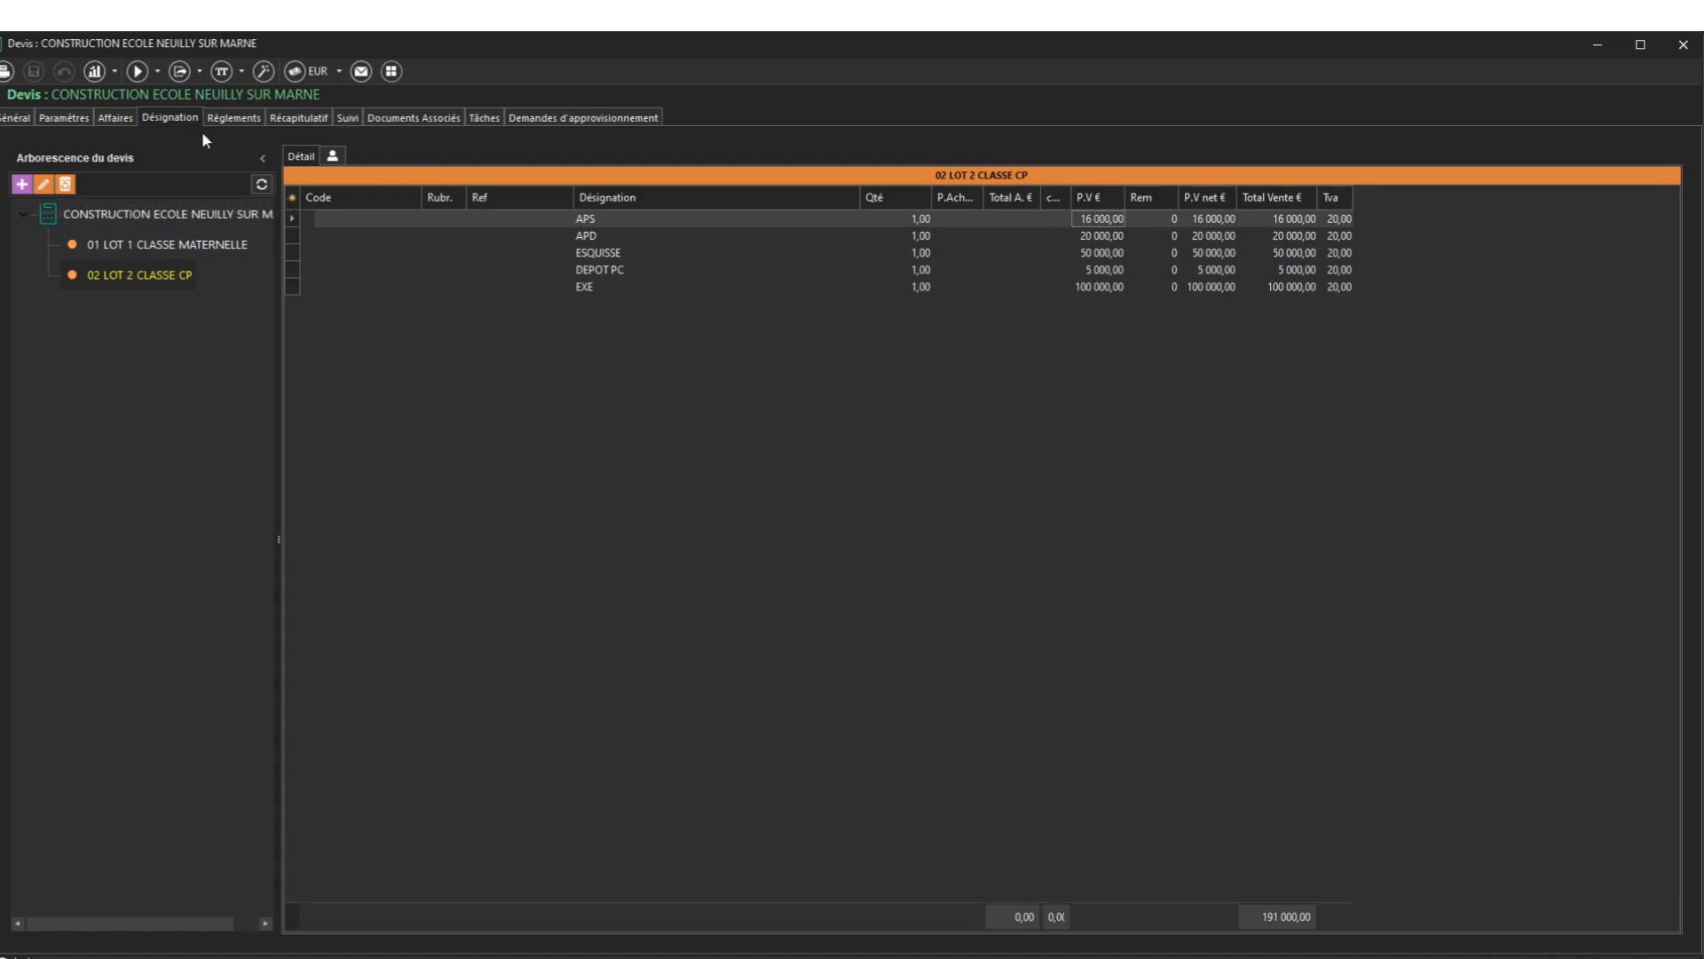
# Enter a 70% success rate and order date 24/01/2024 on the Général form
pyautogui.click(16, 118)
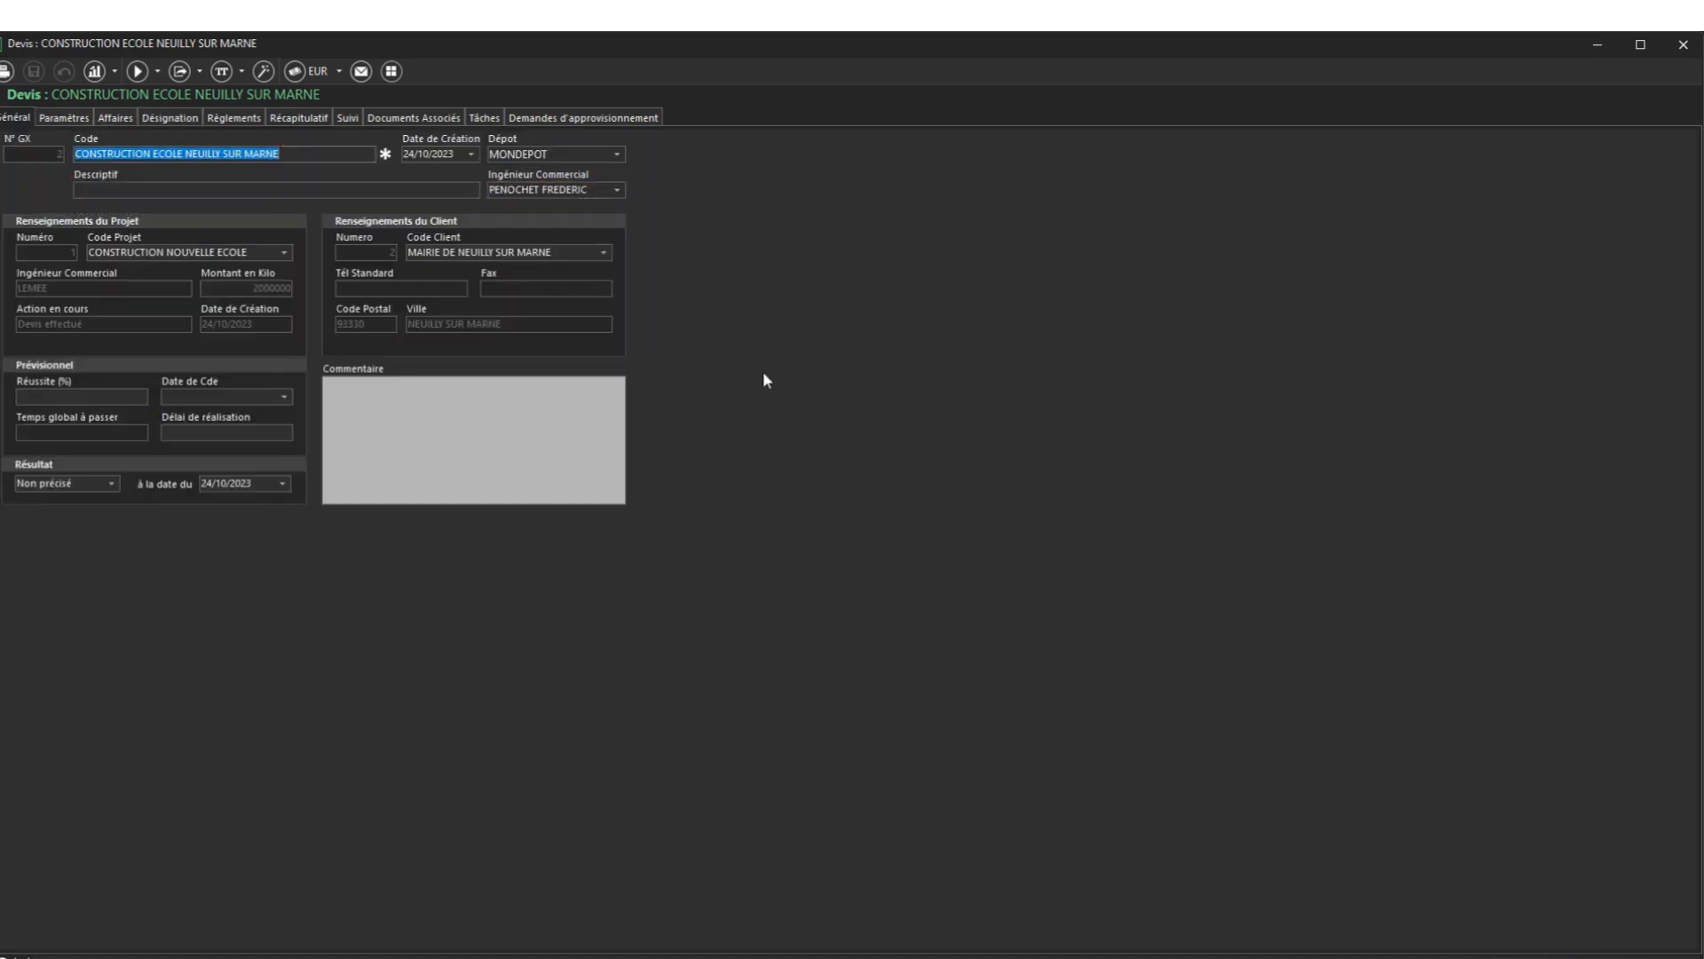
pyautogui.click(116, 398)
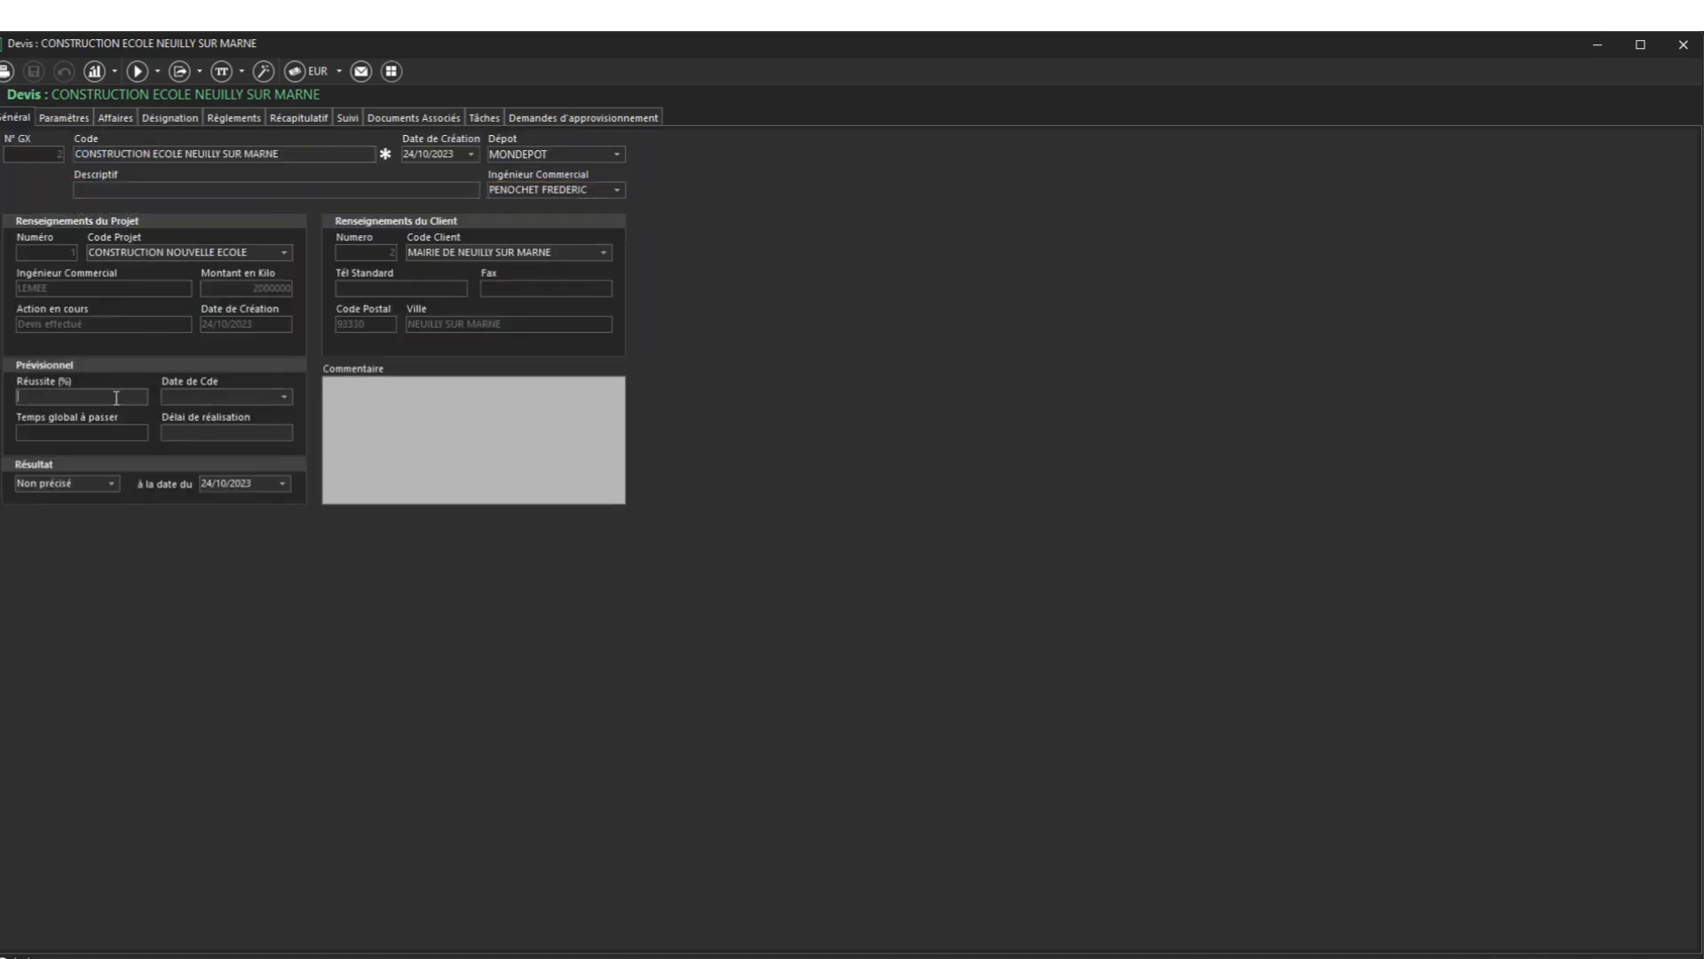
pyautogui.write('70')
pyautogui.click(284, 396)
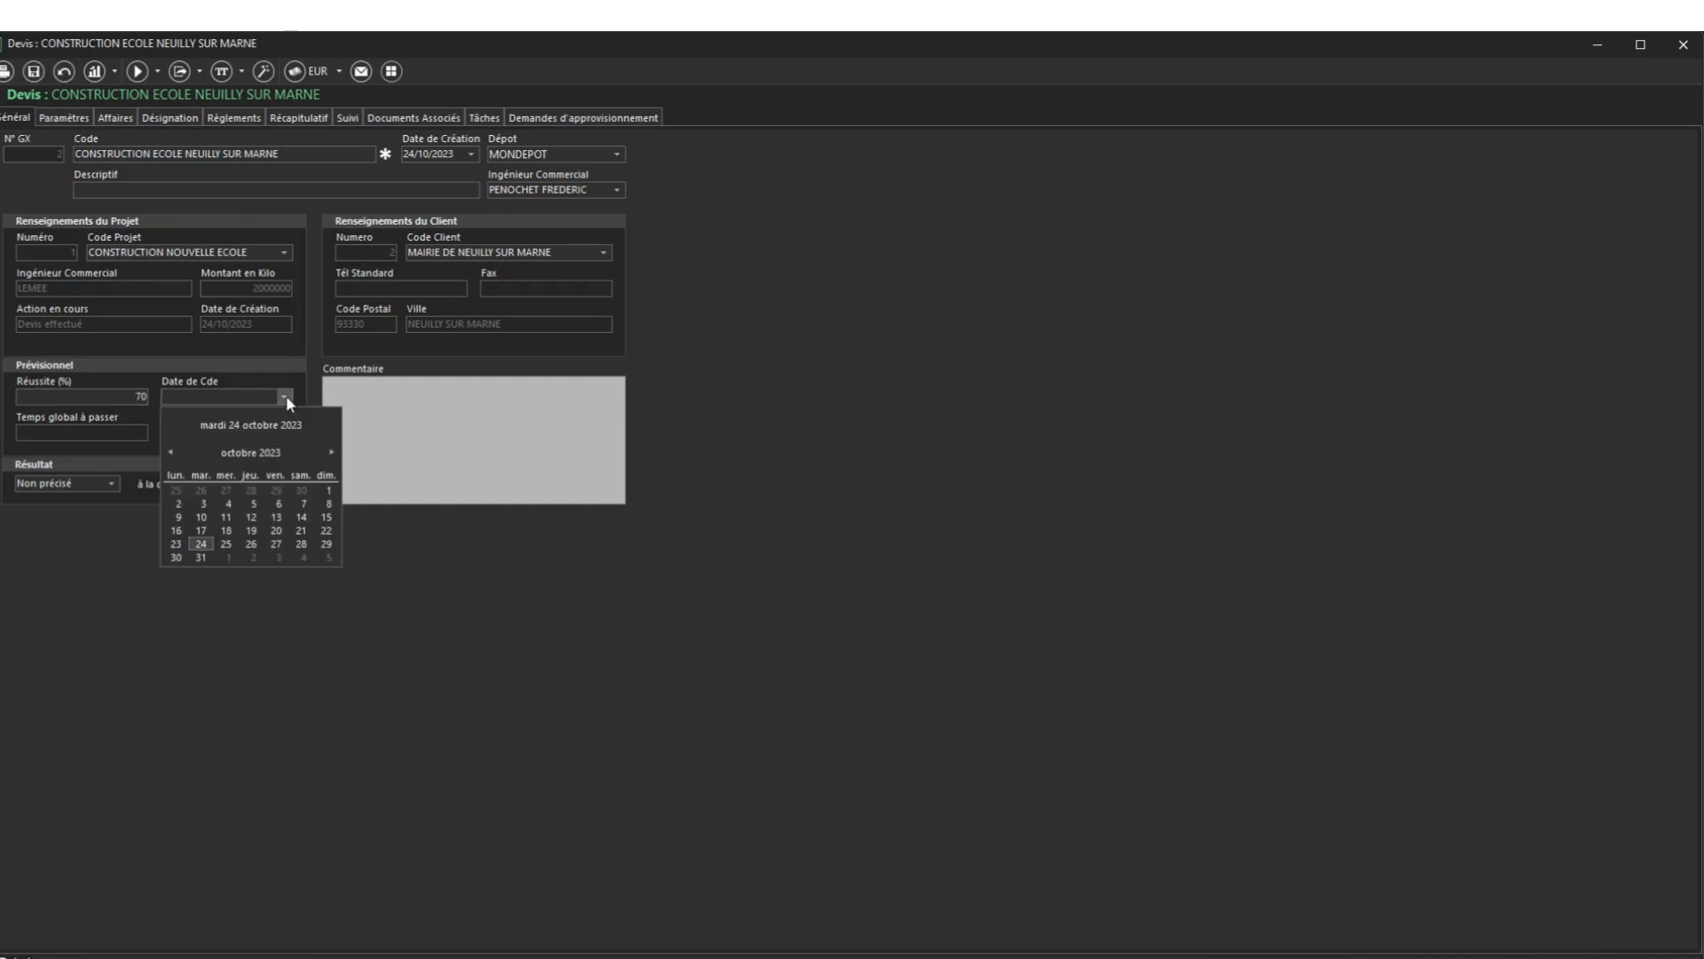
pyautogui.click(332, 454)
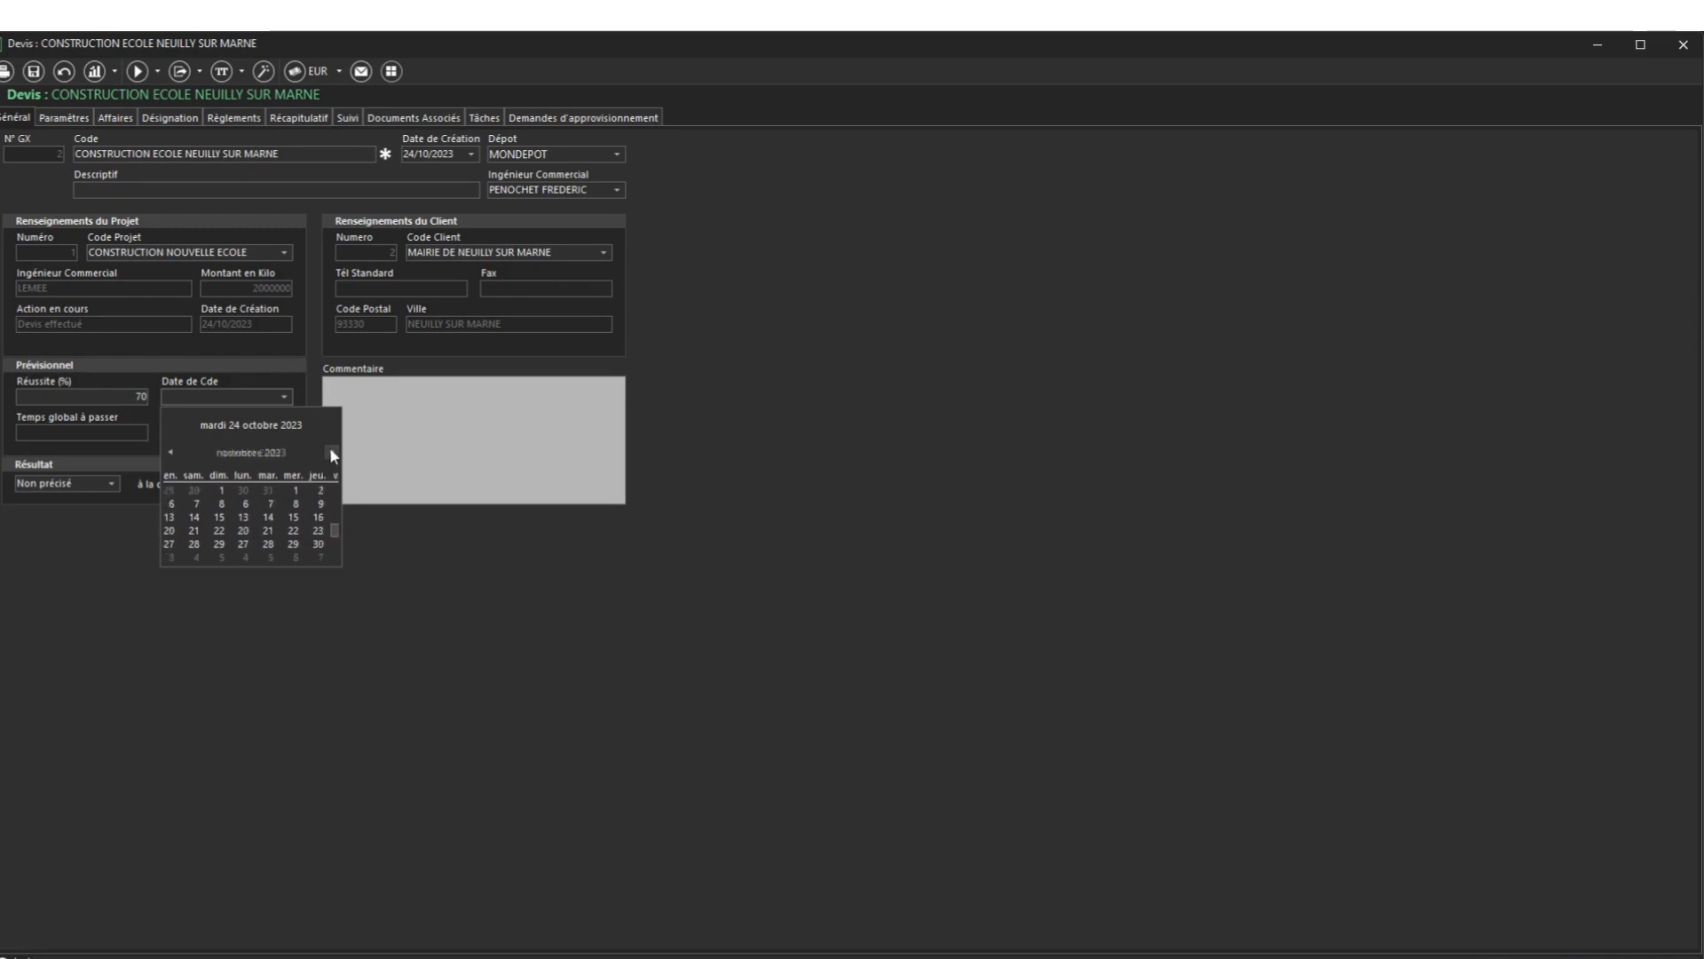
pyautogui.click(331, 451)
pyautogui.click(331, 451)
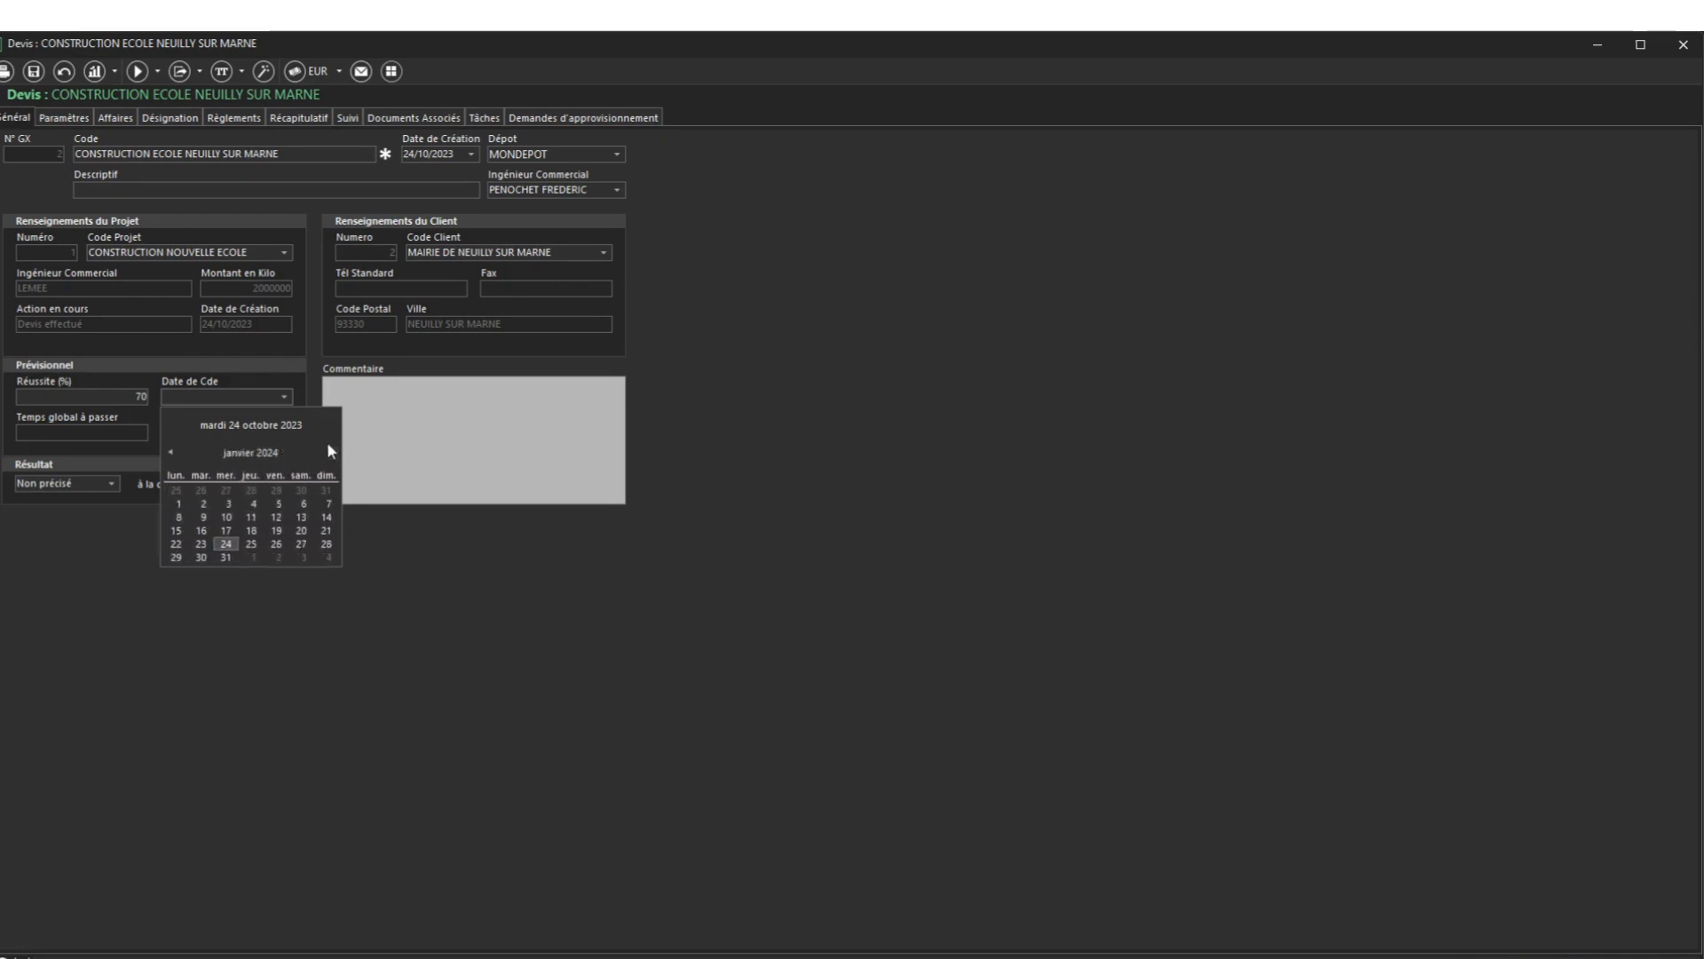
pyautogui.click(226, 545)
pyautogui.click(245, 430)
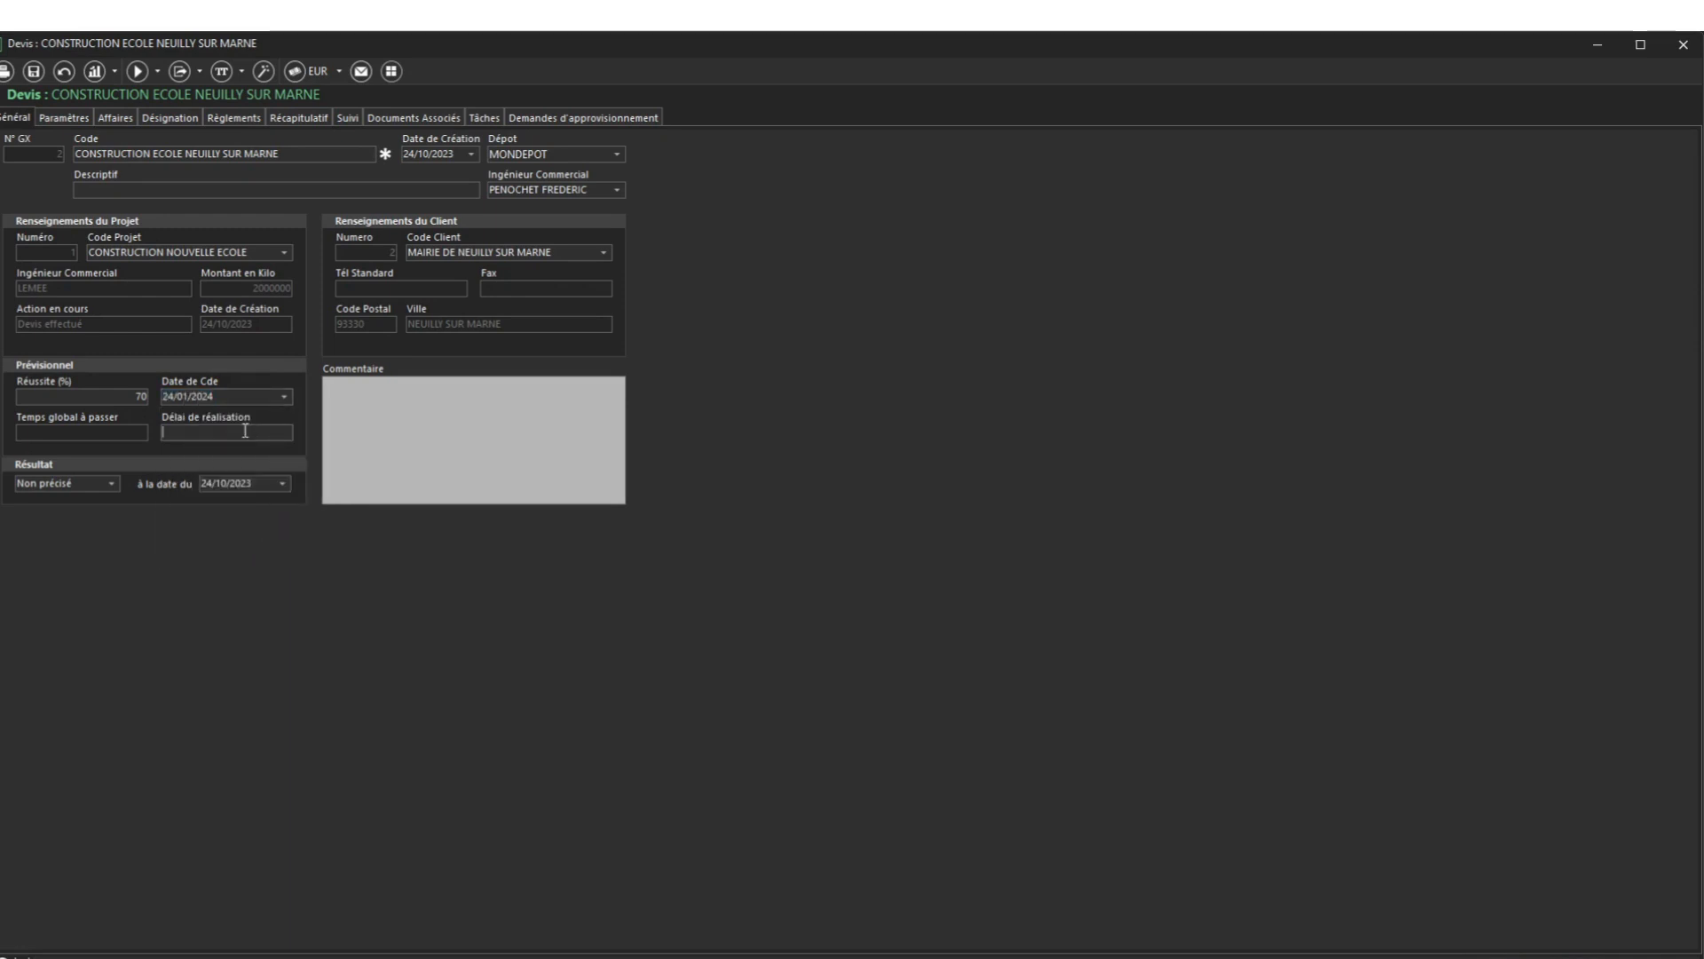
# Set the result to En cours, save the quote and return to the Devis list
pyautogui.click(113, 484)
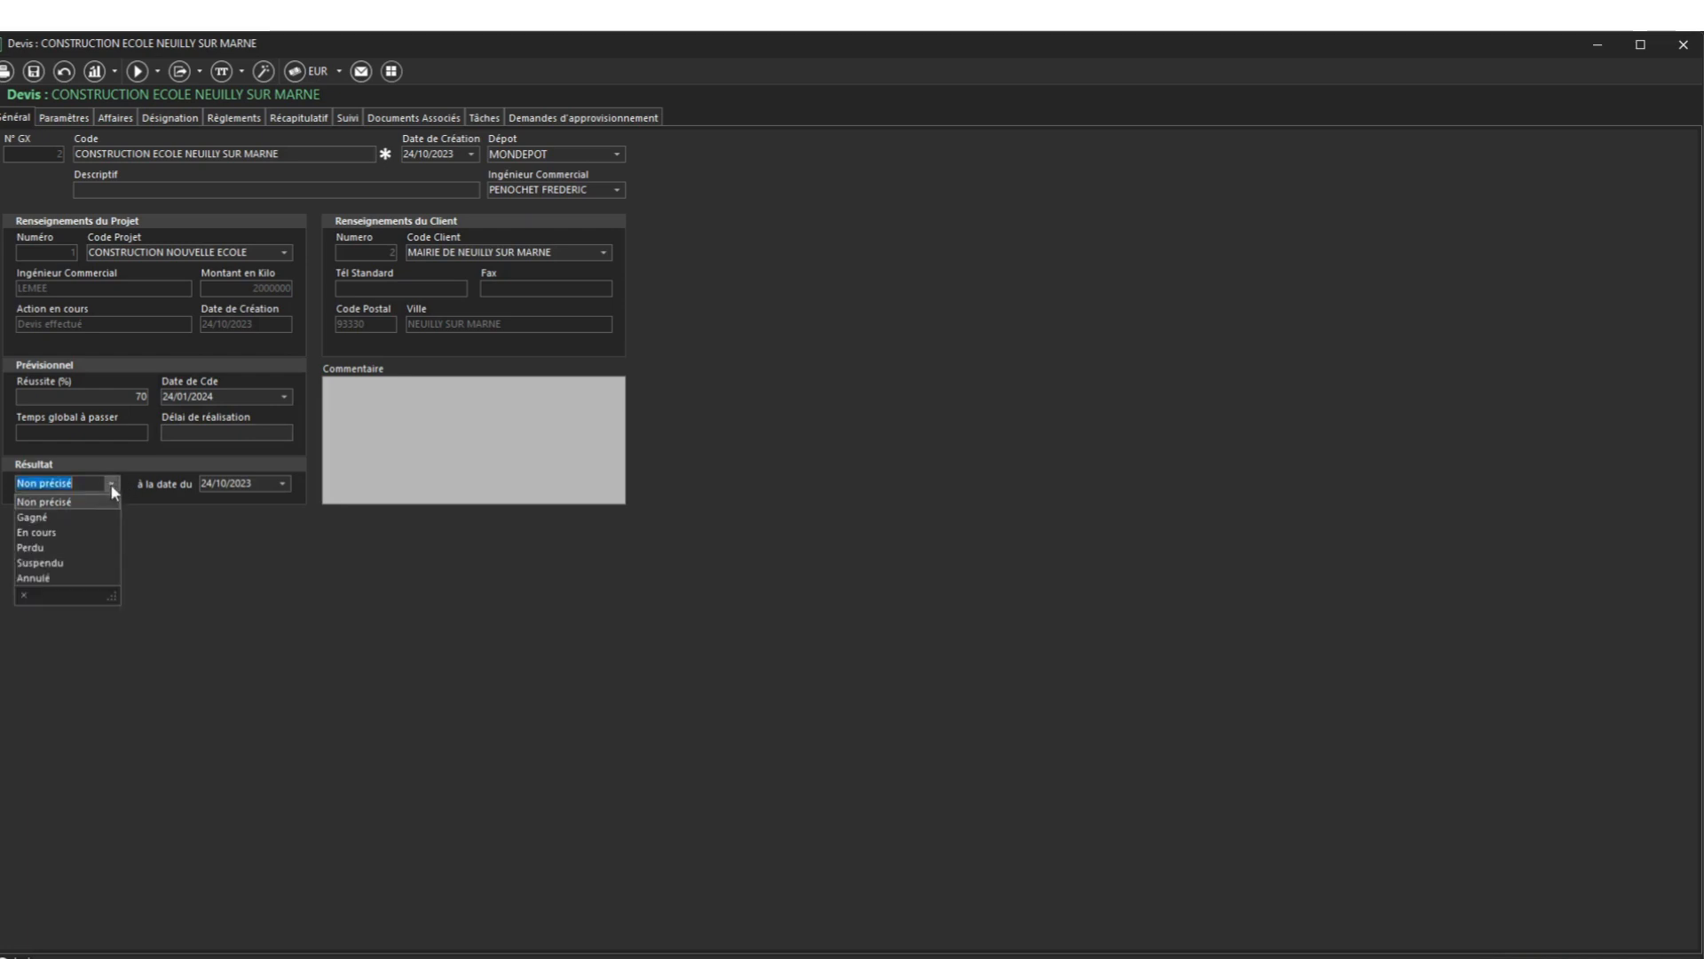
pyautogui.click(61, 531)
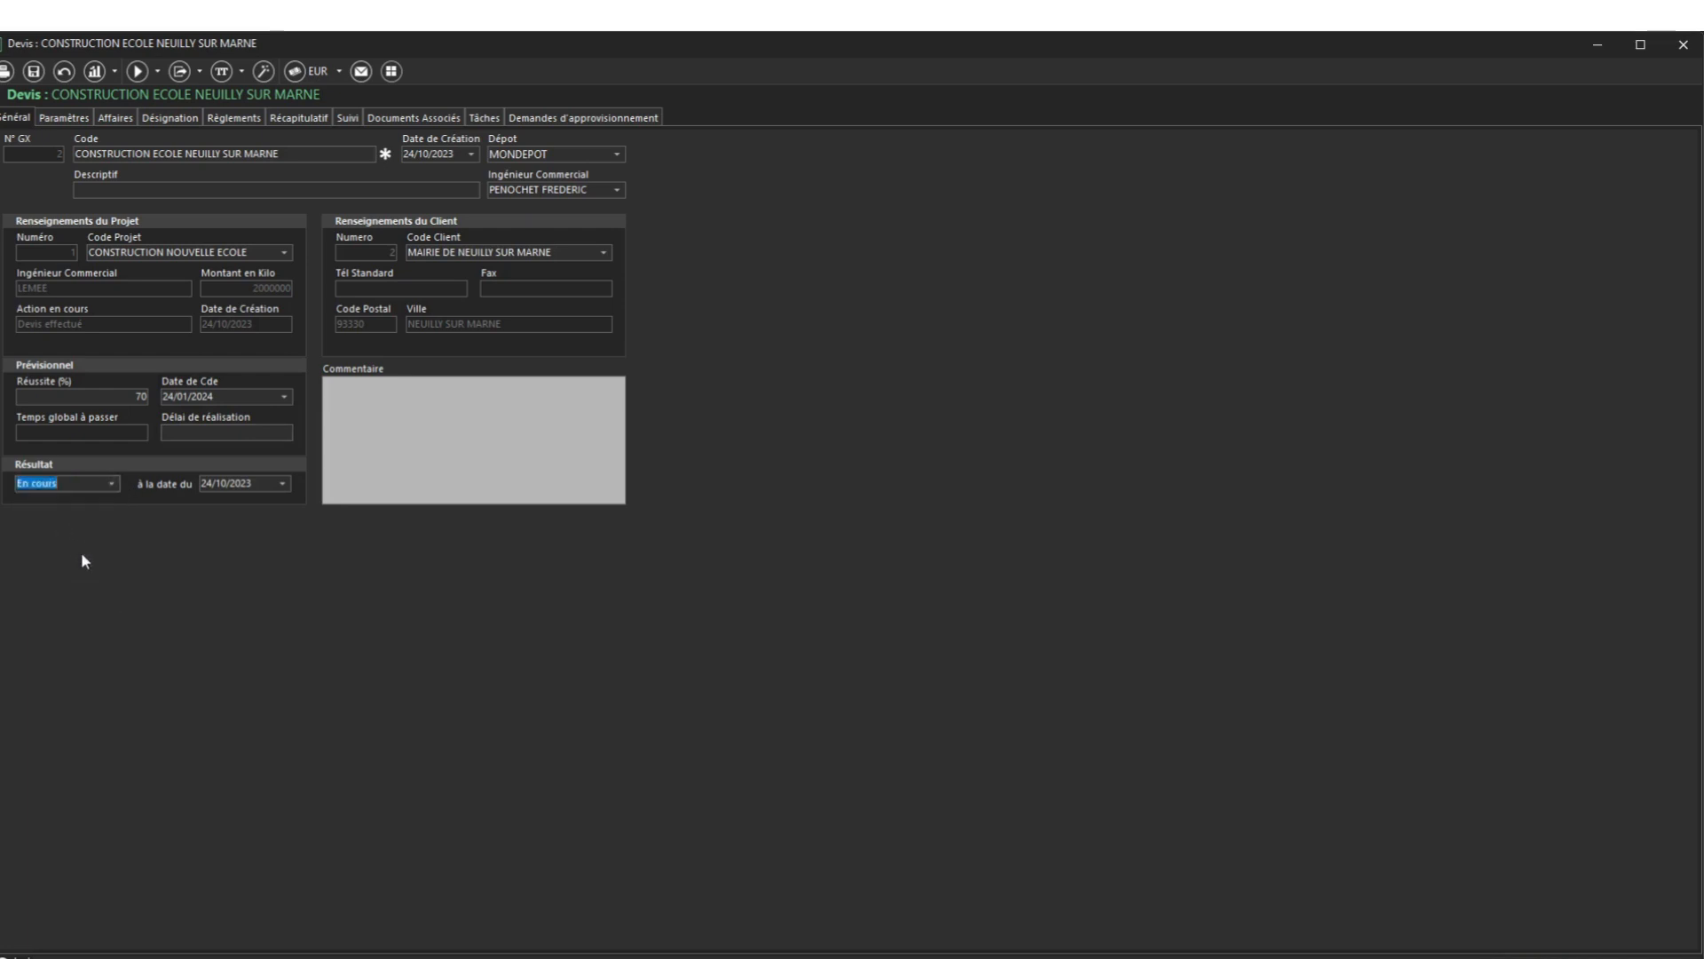
pyautogui.hotkey('ctrl', 's')
pyautogui.click(1683, 45)
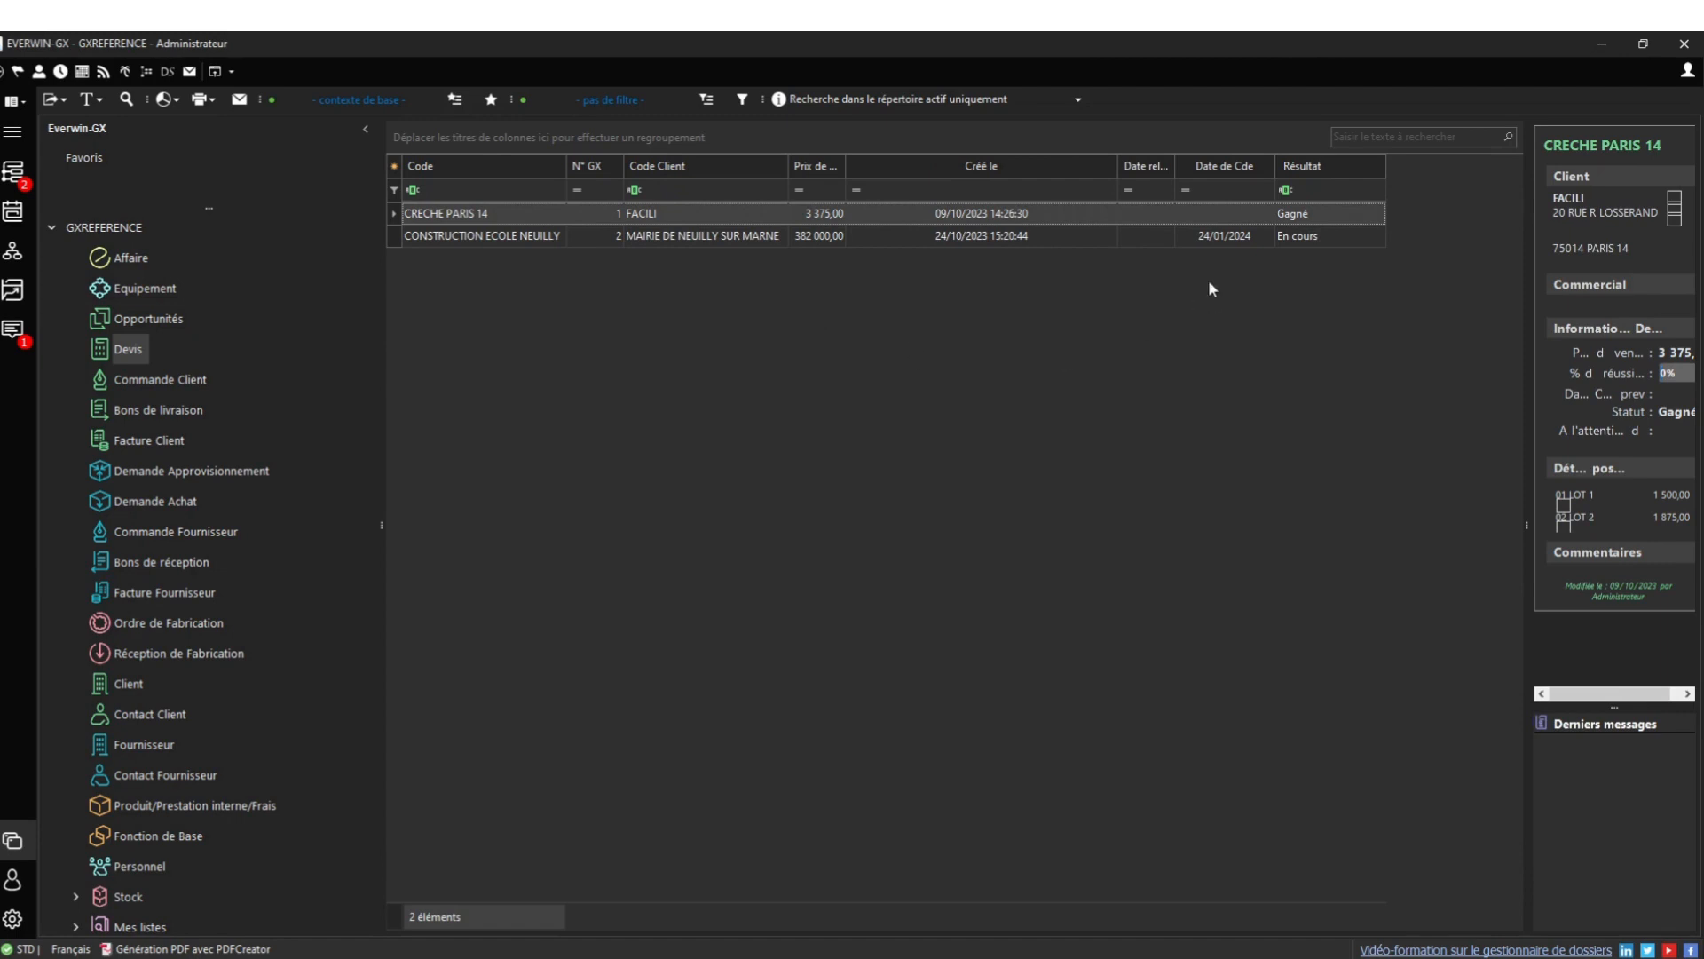
# Leave the Résultat filter unapplied and move via Opportunités to the Devis list
pyautogui.click(1375, 166)
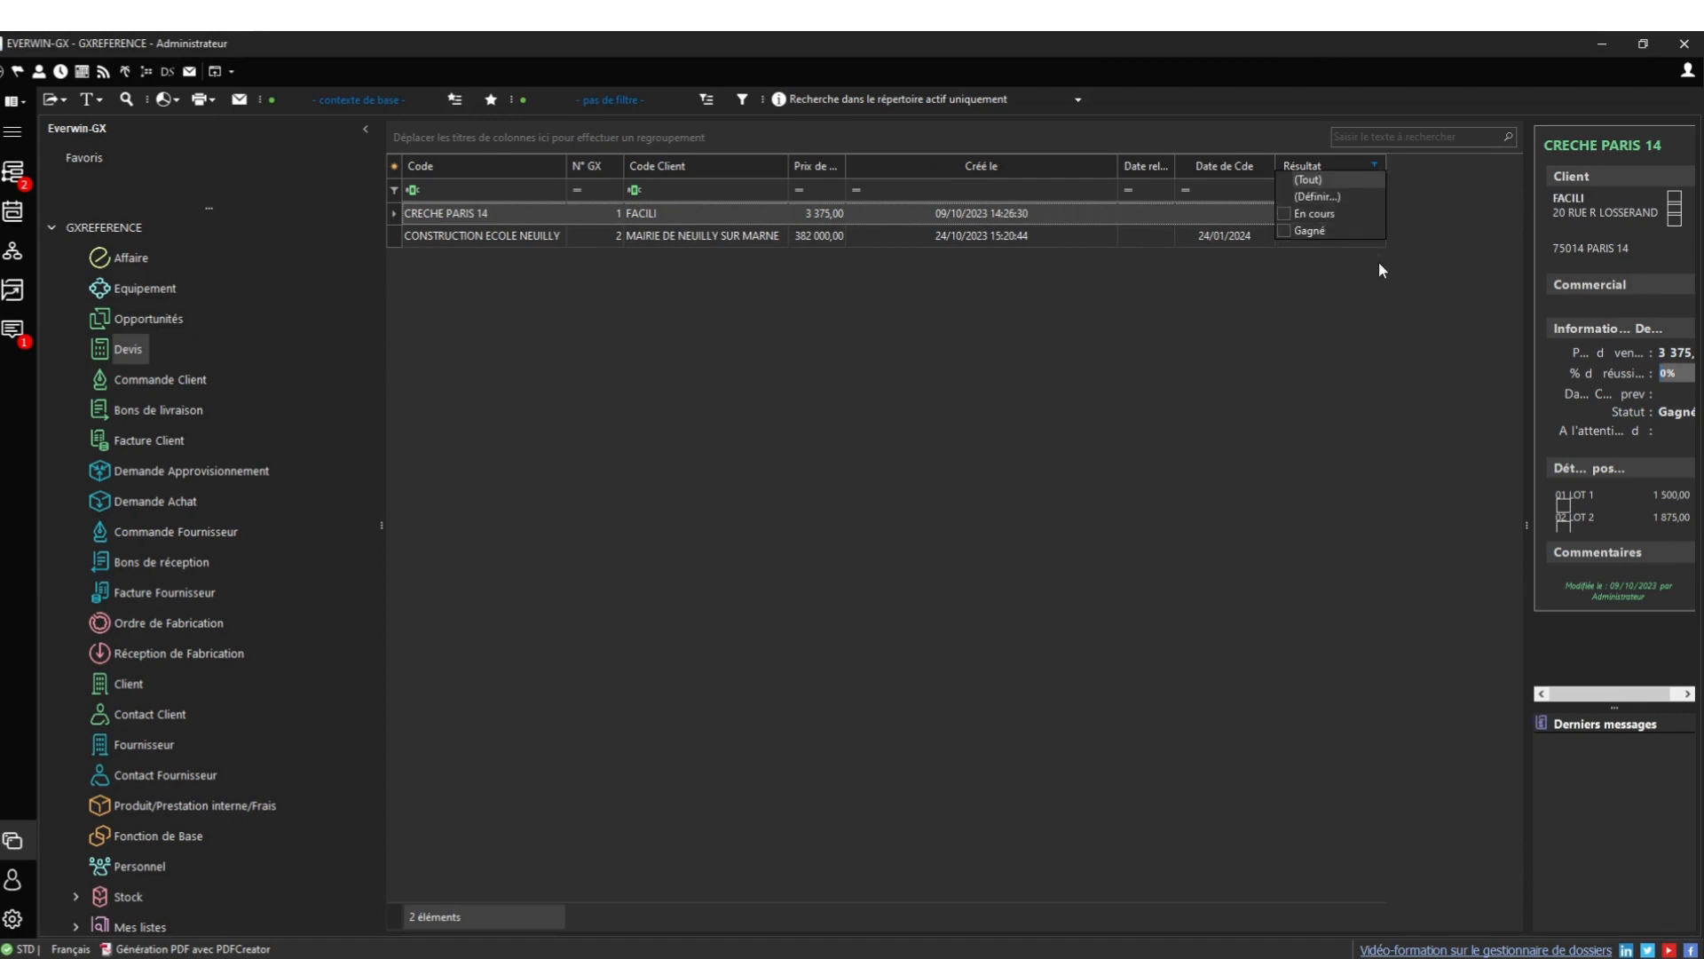
pyautogui.click(1380, 329)
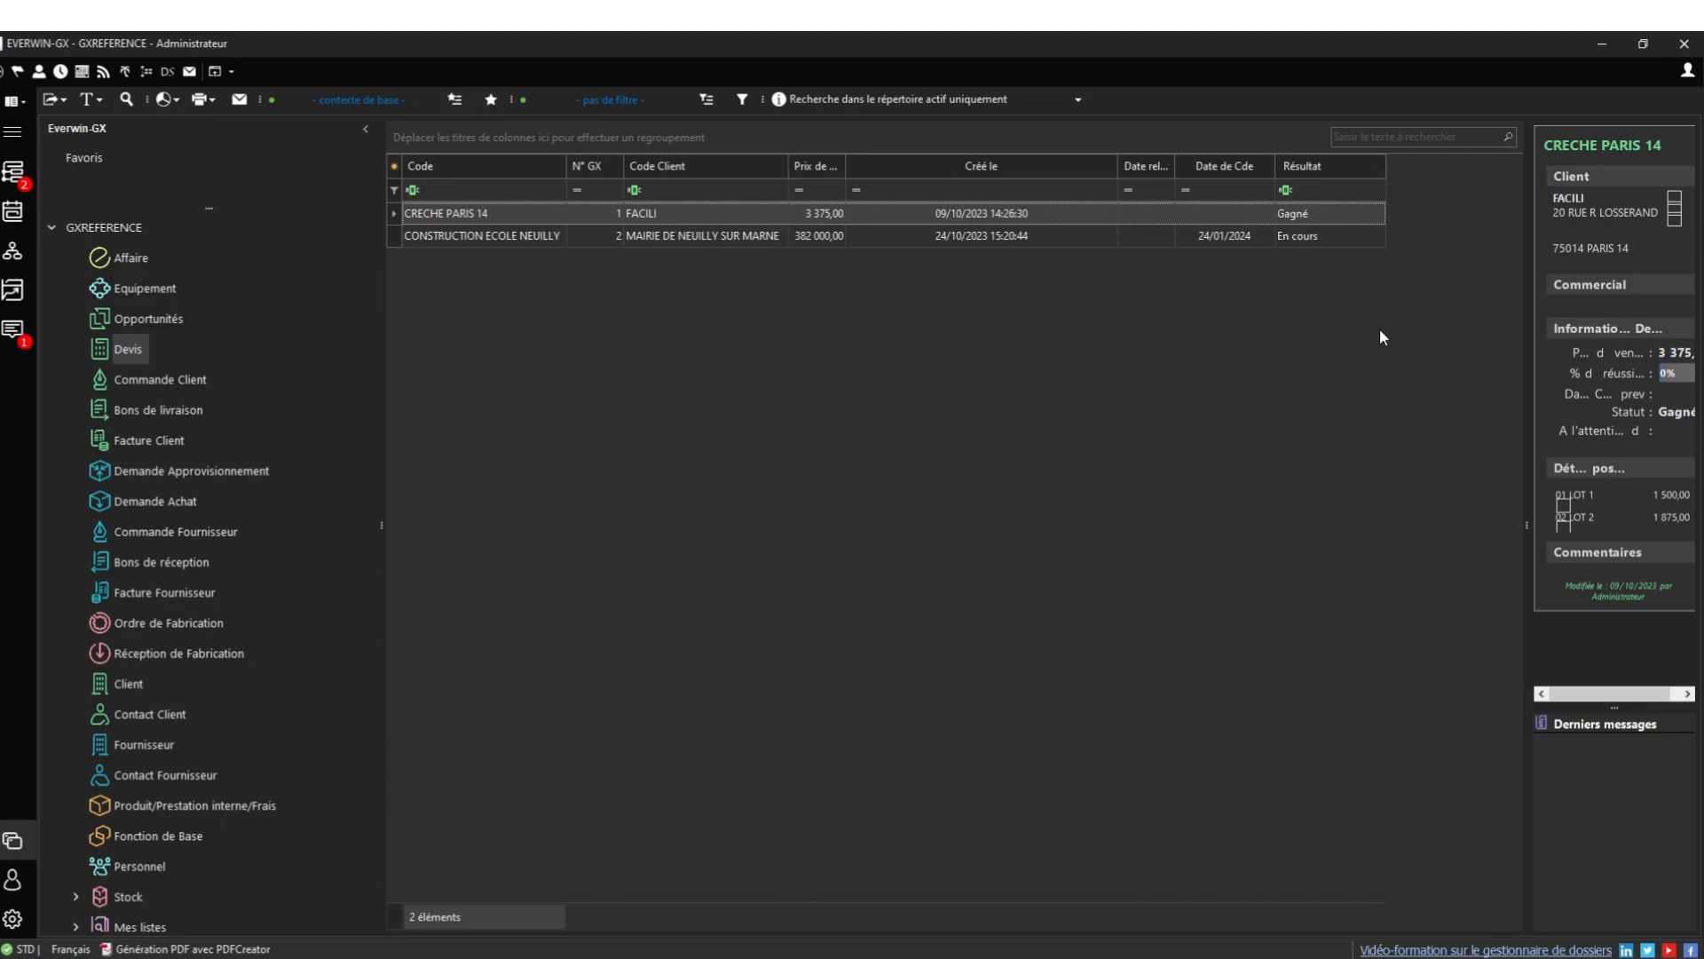
pyautogui.click(228, 325)
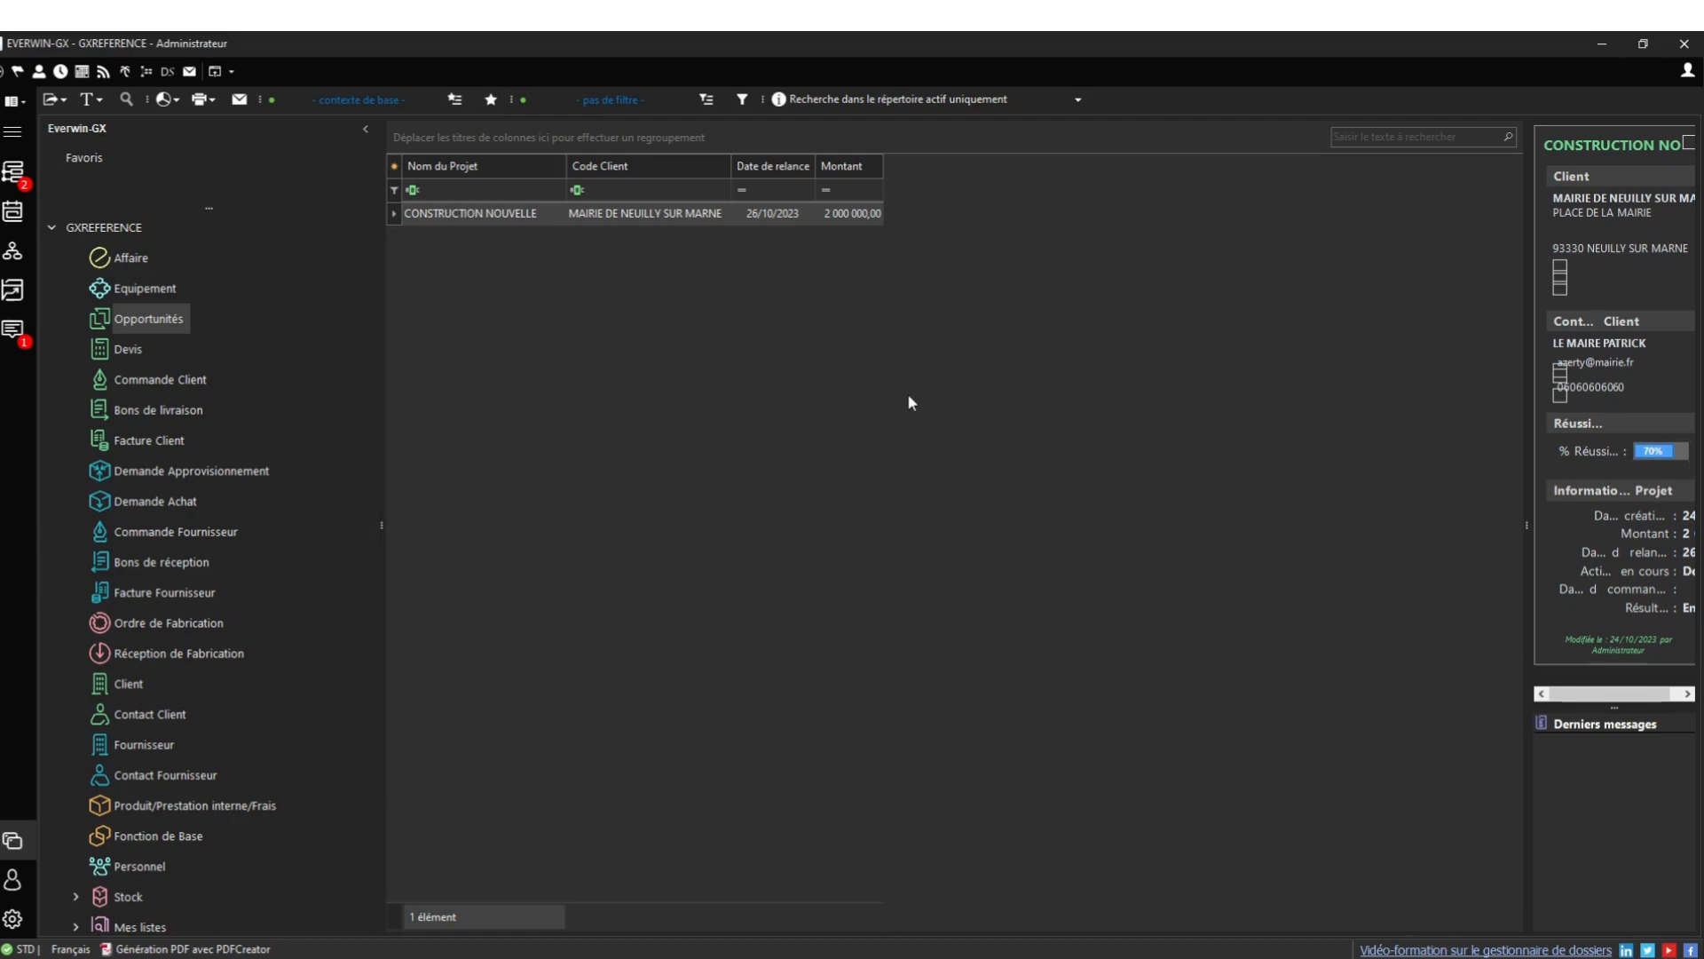
pyautogui.click(133, 351)
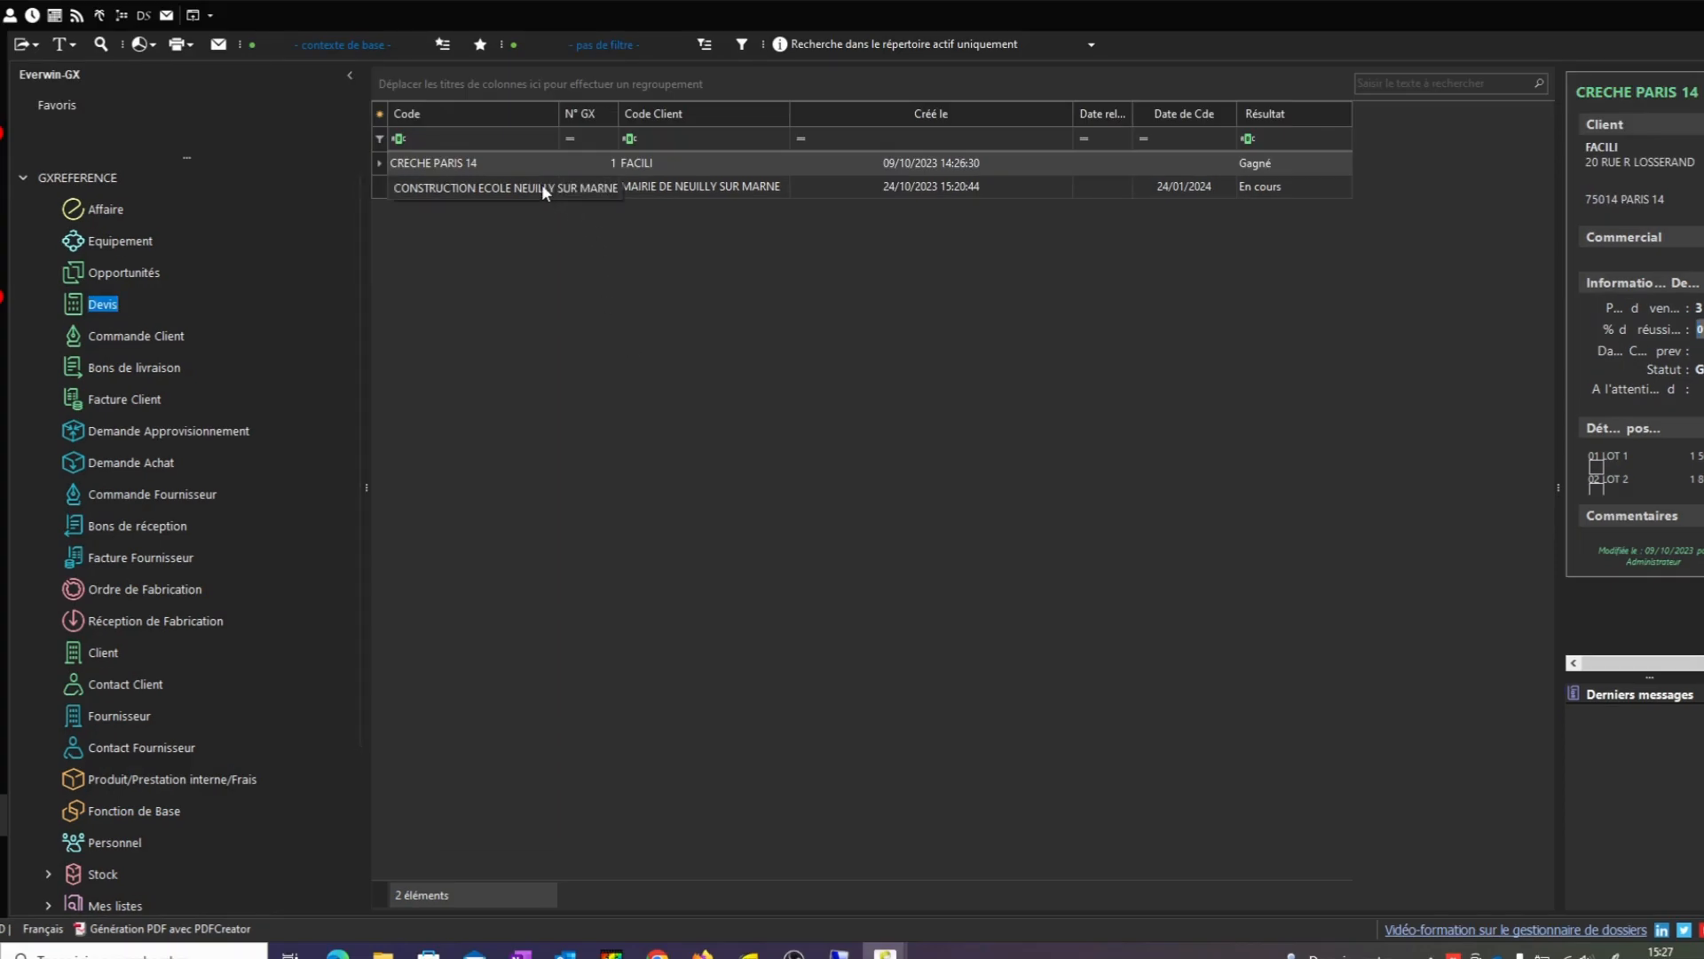
# Duplicate the CONSTRUCTION ECOLE NEUILLY quote
pyautogui.click(542, 186)
pyautogui.rightClick(543, 190)
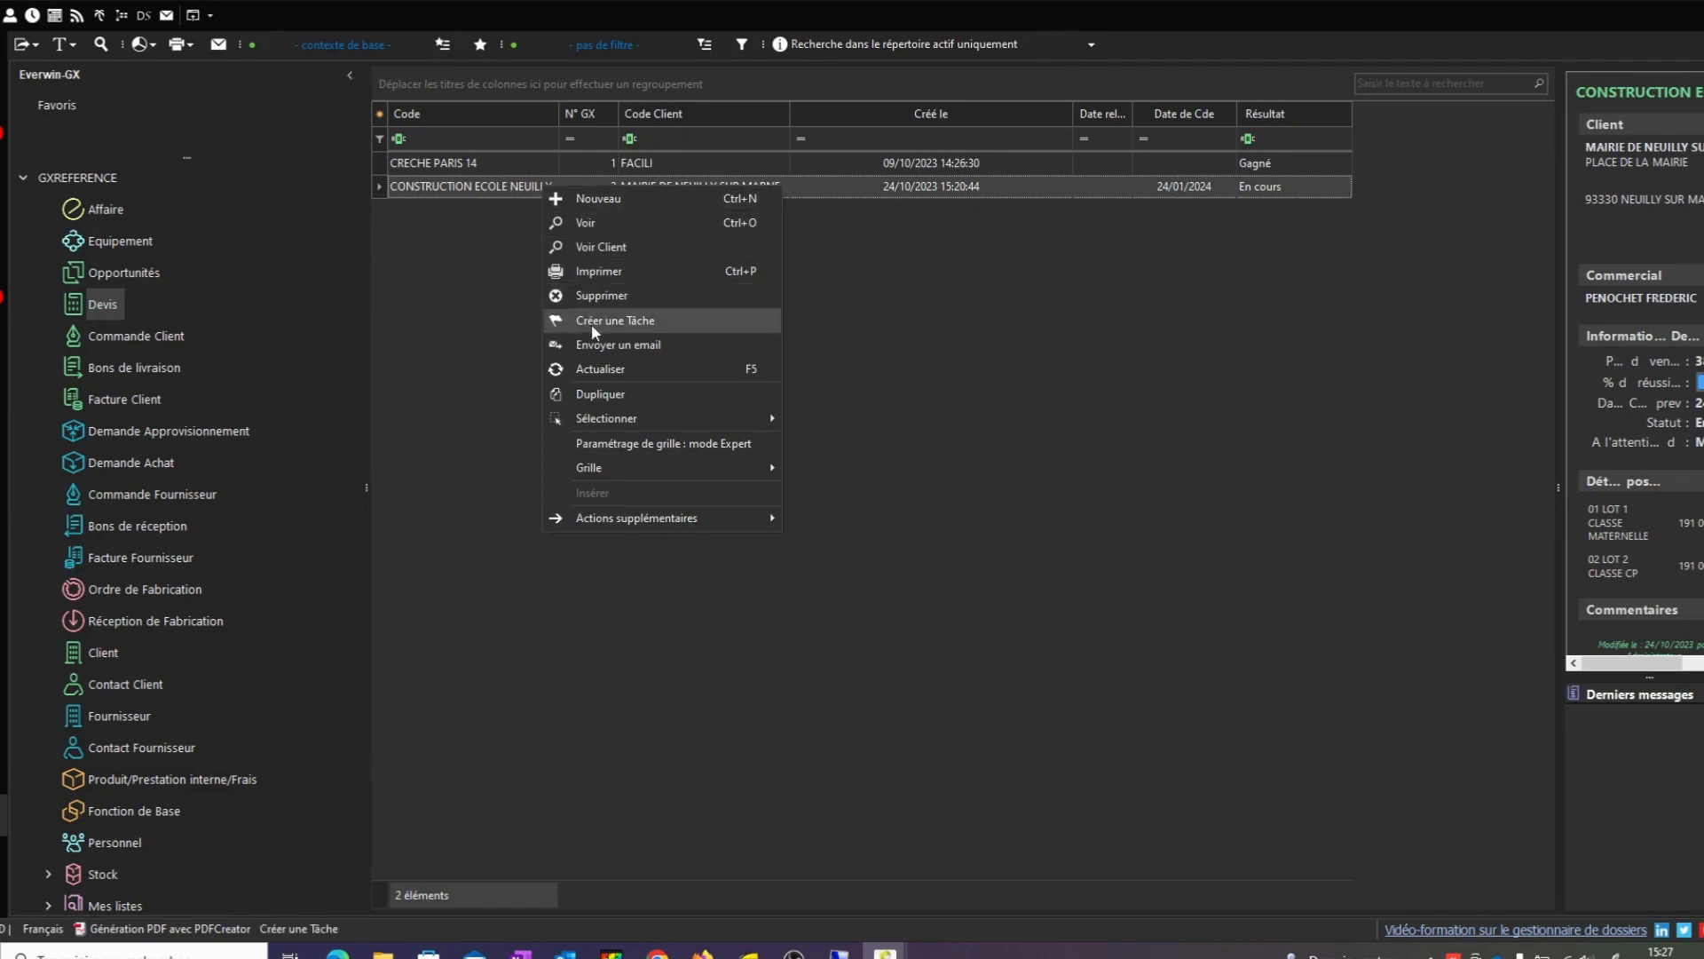
pyautogui.click(616, 395)
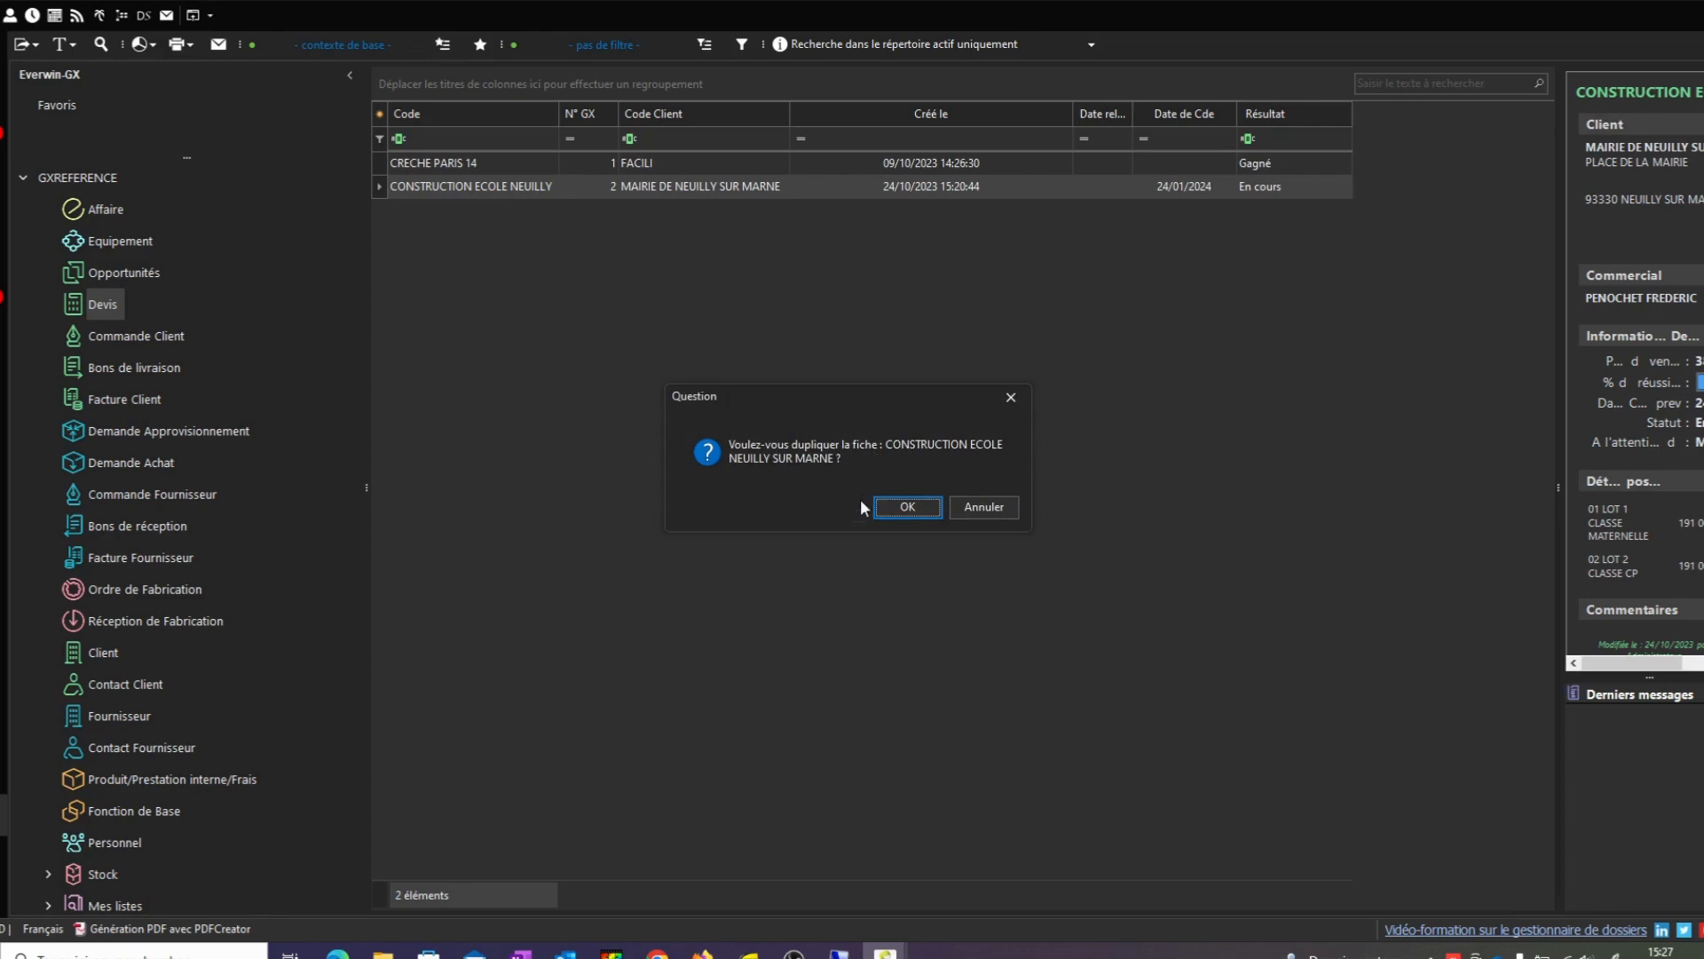
pyautogui.click(908, 514)
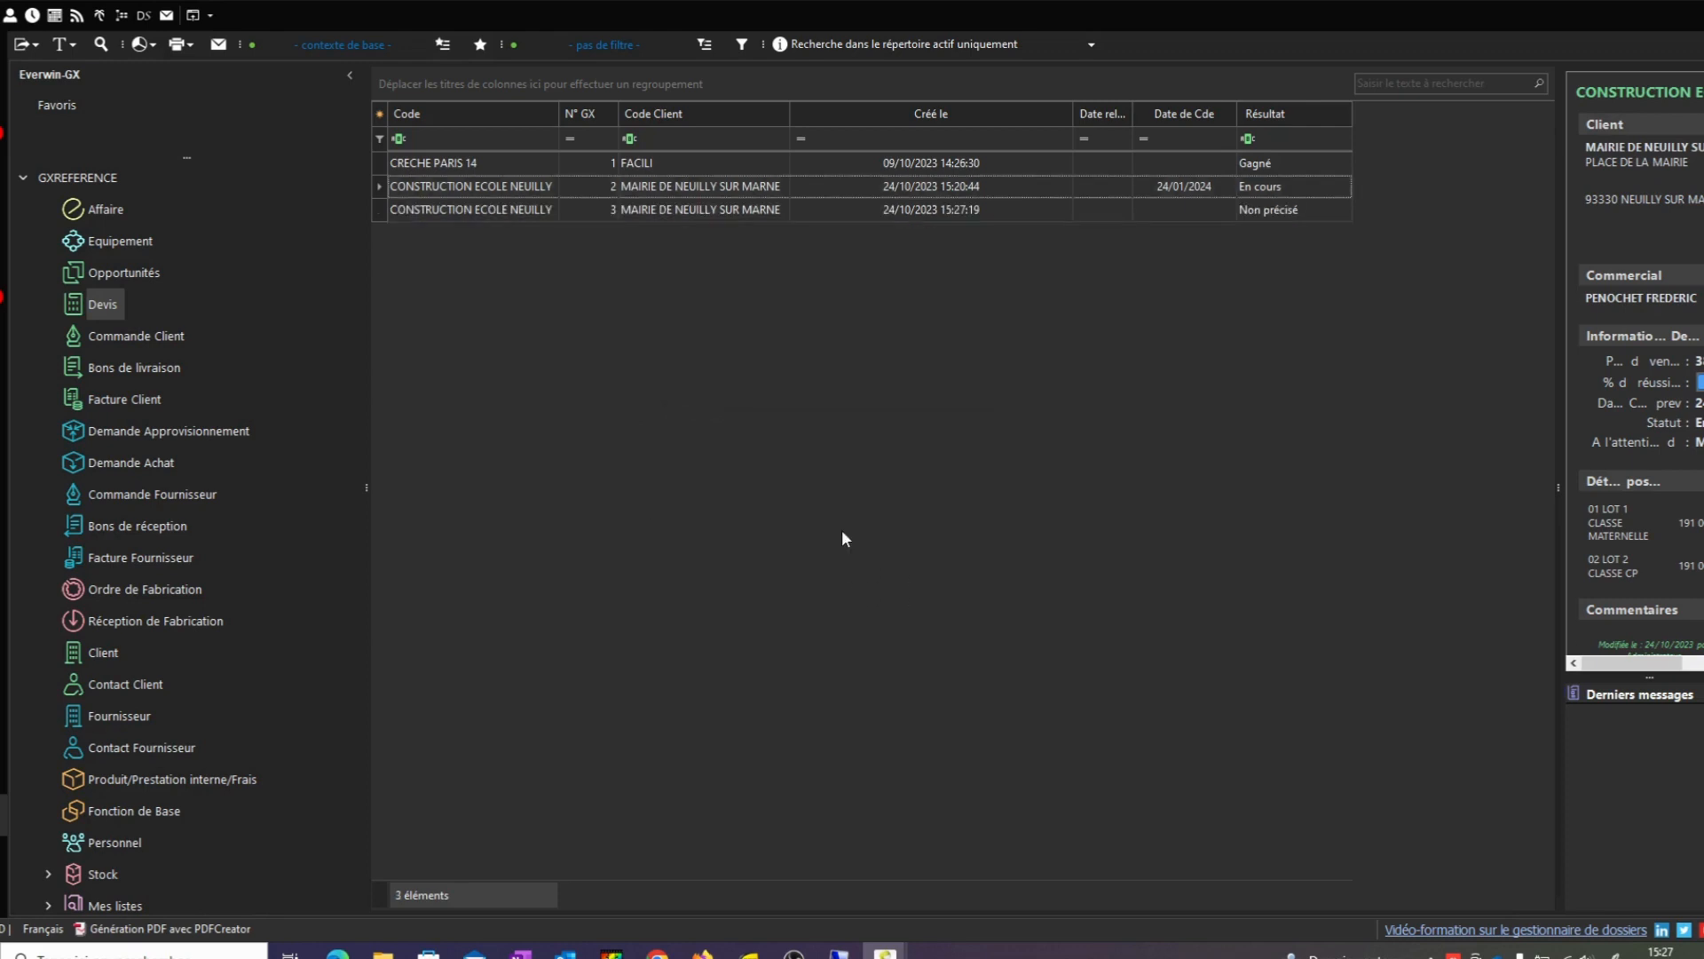
# Replace (COPIE) with V2 in the copy's code, save, and view its lots
pyautogui.click(509, 208)
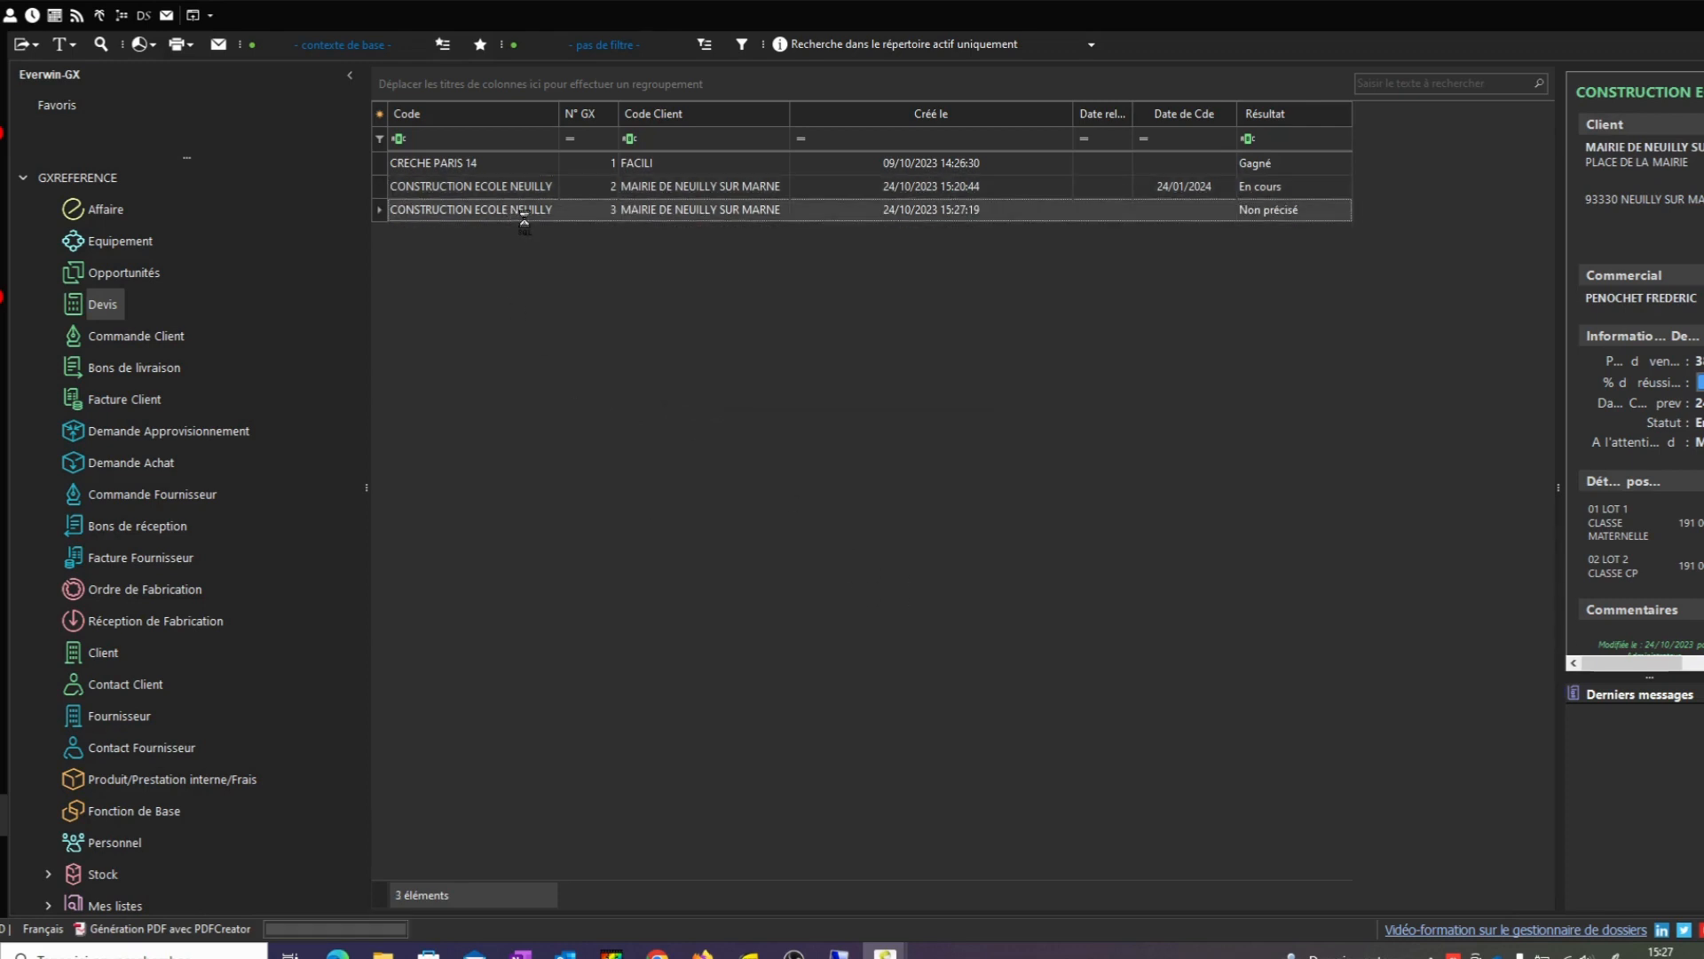
pyautogui.doubleClick(1249, 218)
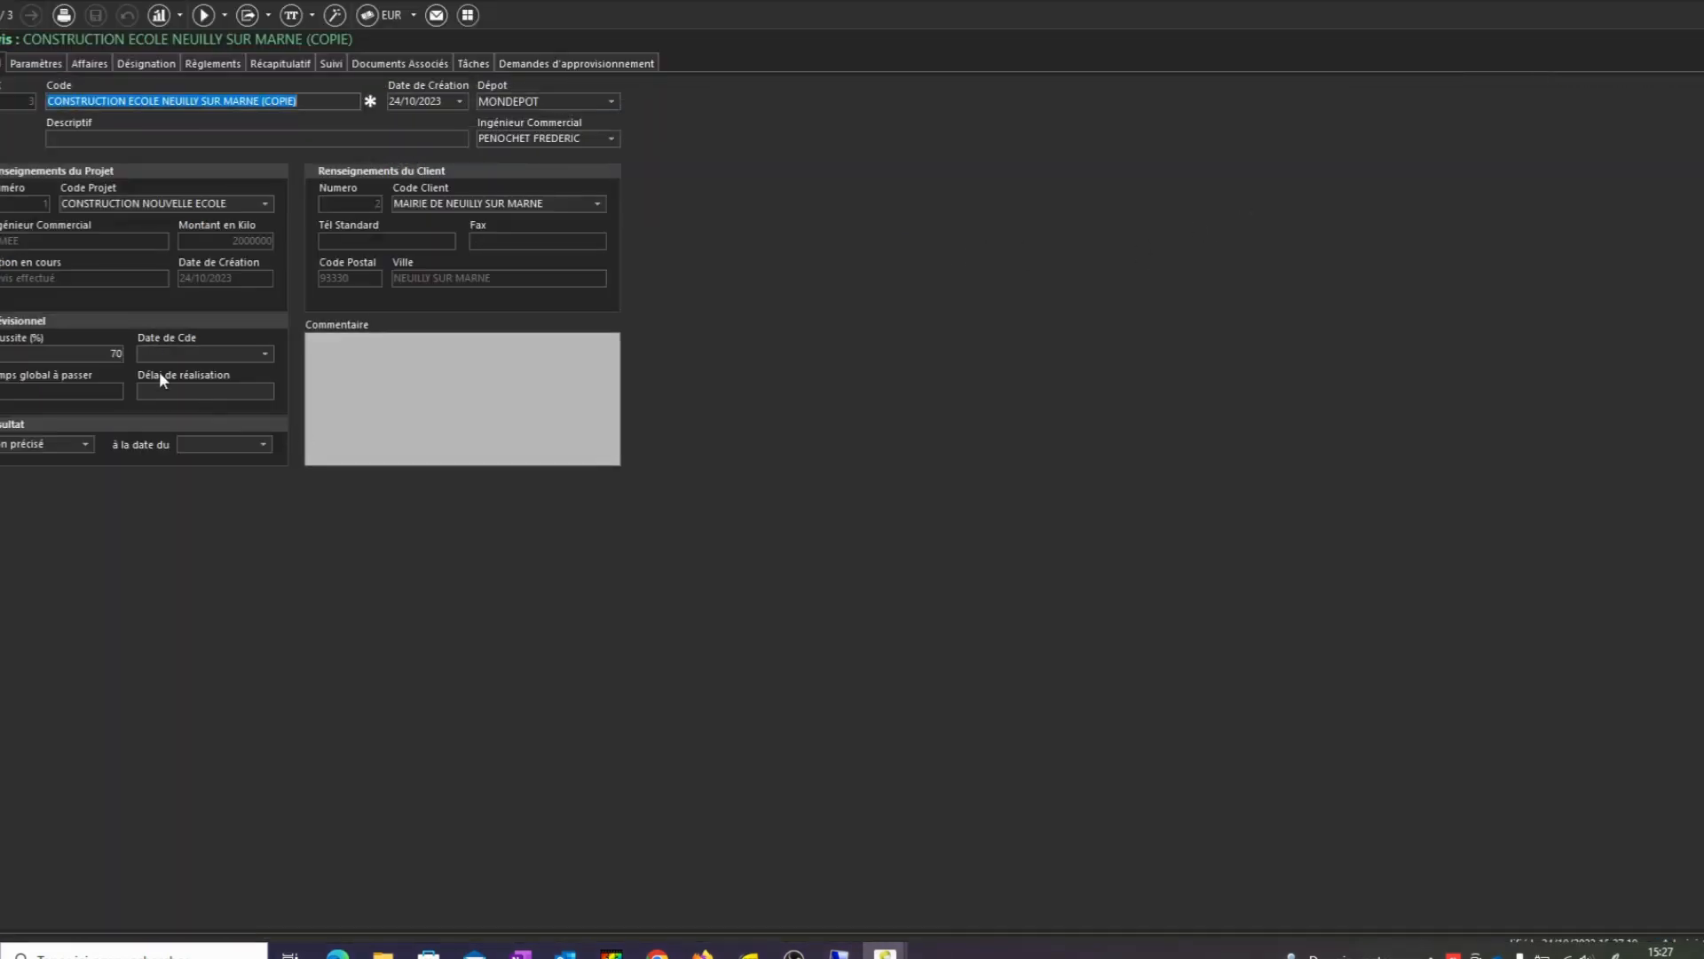
pyautogui.moveTo(313, 98); pyautogui.dragTo(266, 96)
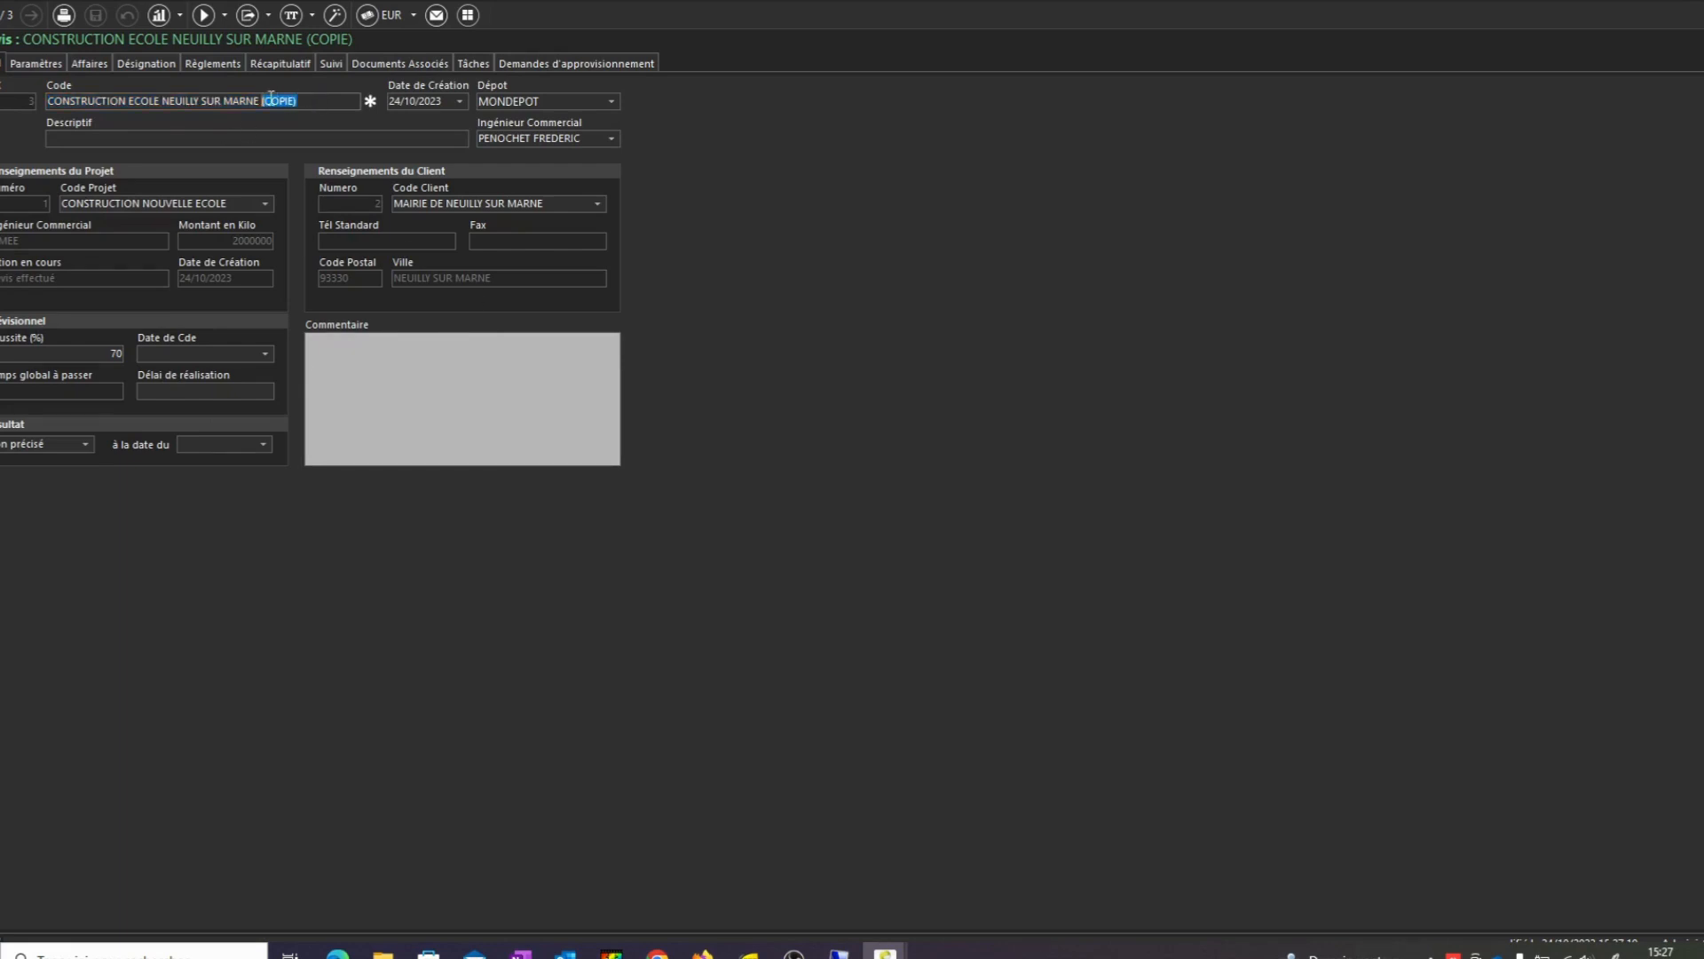
pyautogui.write('V2')
pyautogui.click(96, 15)
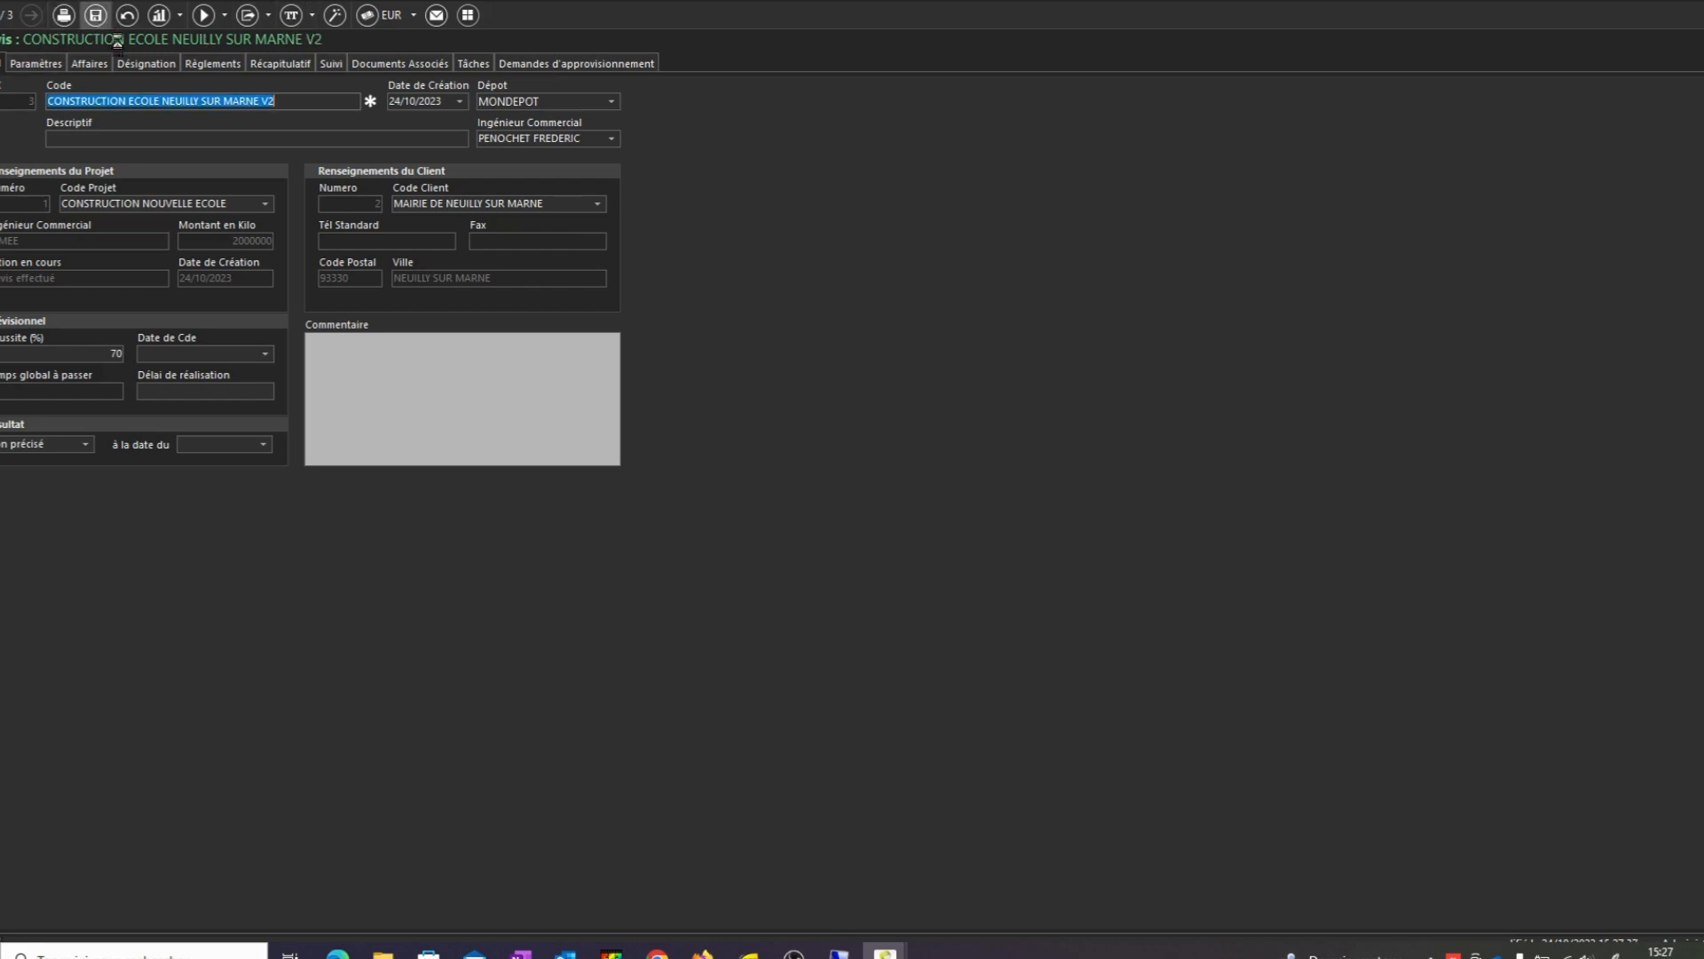
pyautogui.click(137, 66)
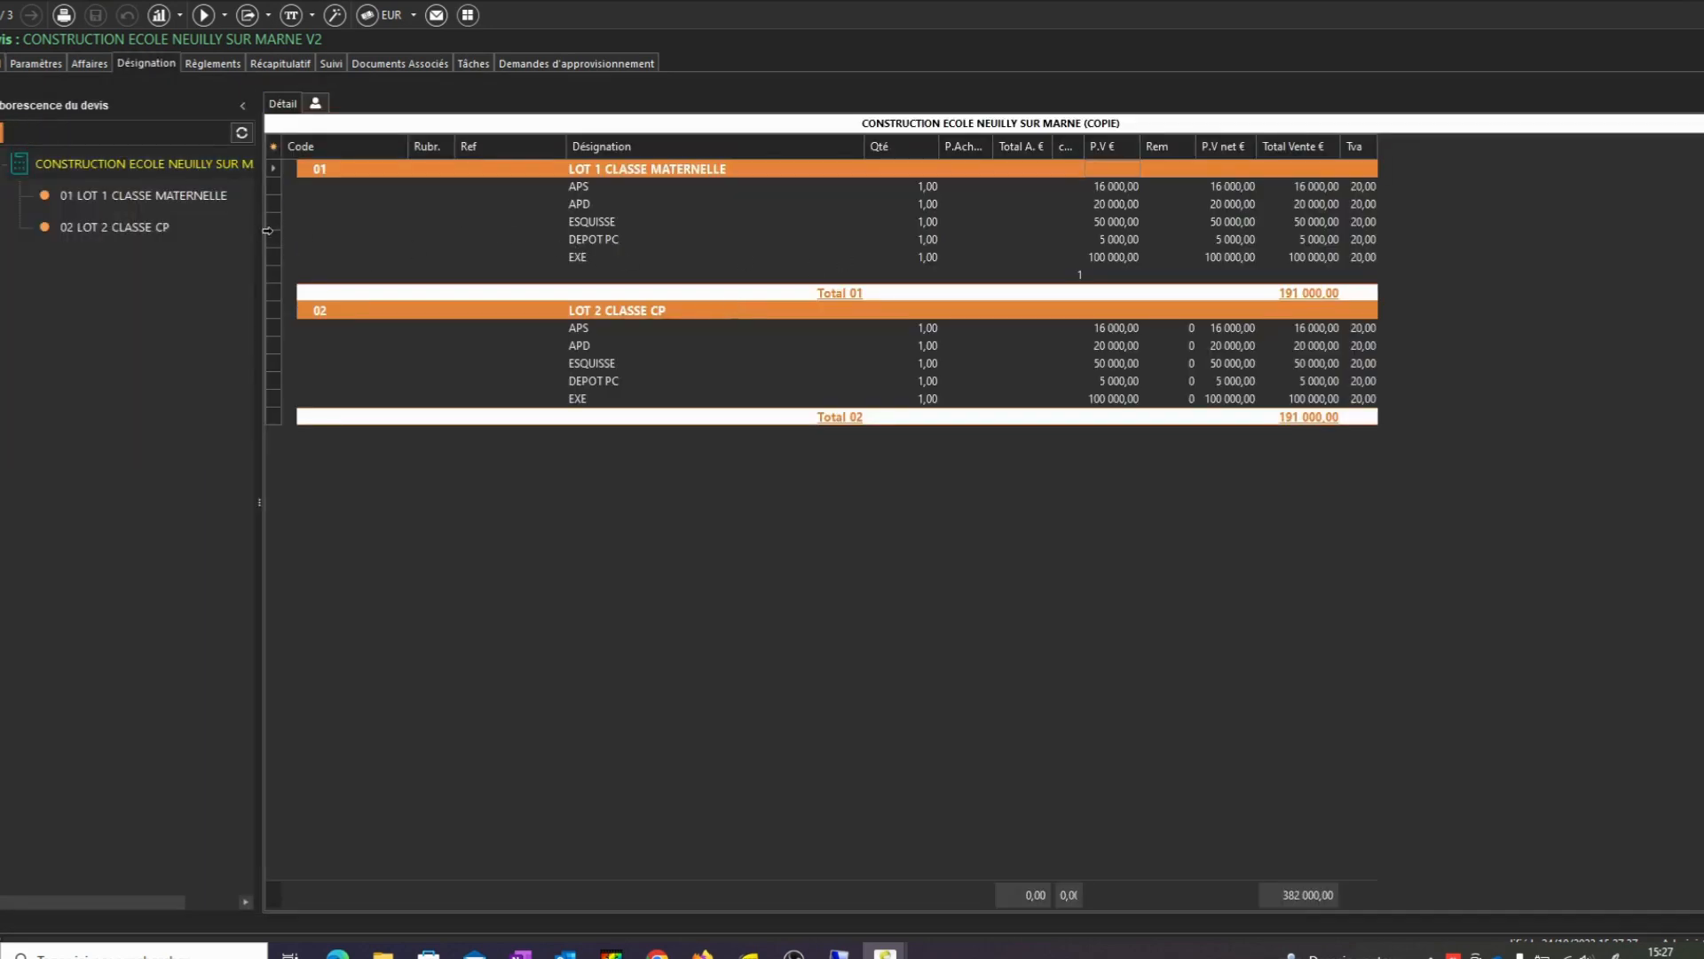
# Add a new chapter titled CLASSE CE1 to the quote
pyautogui.rightClick(75, 175)
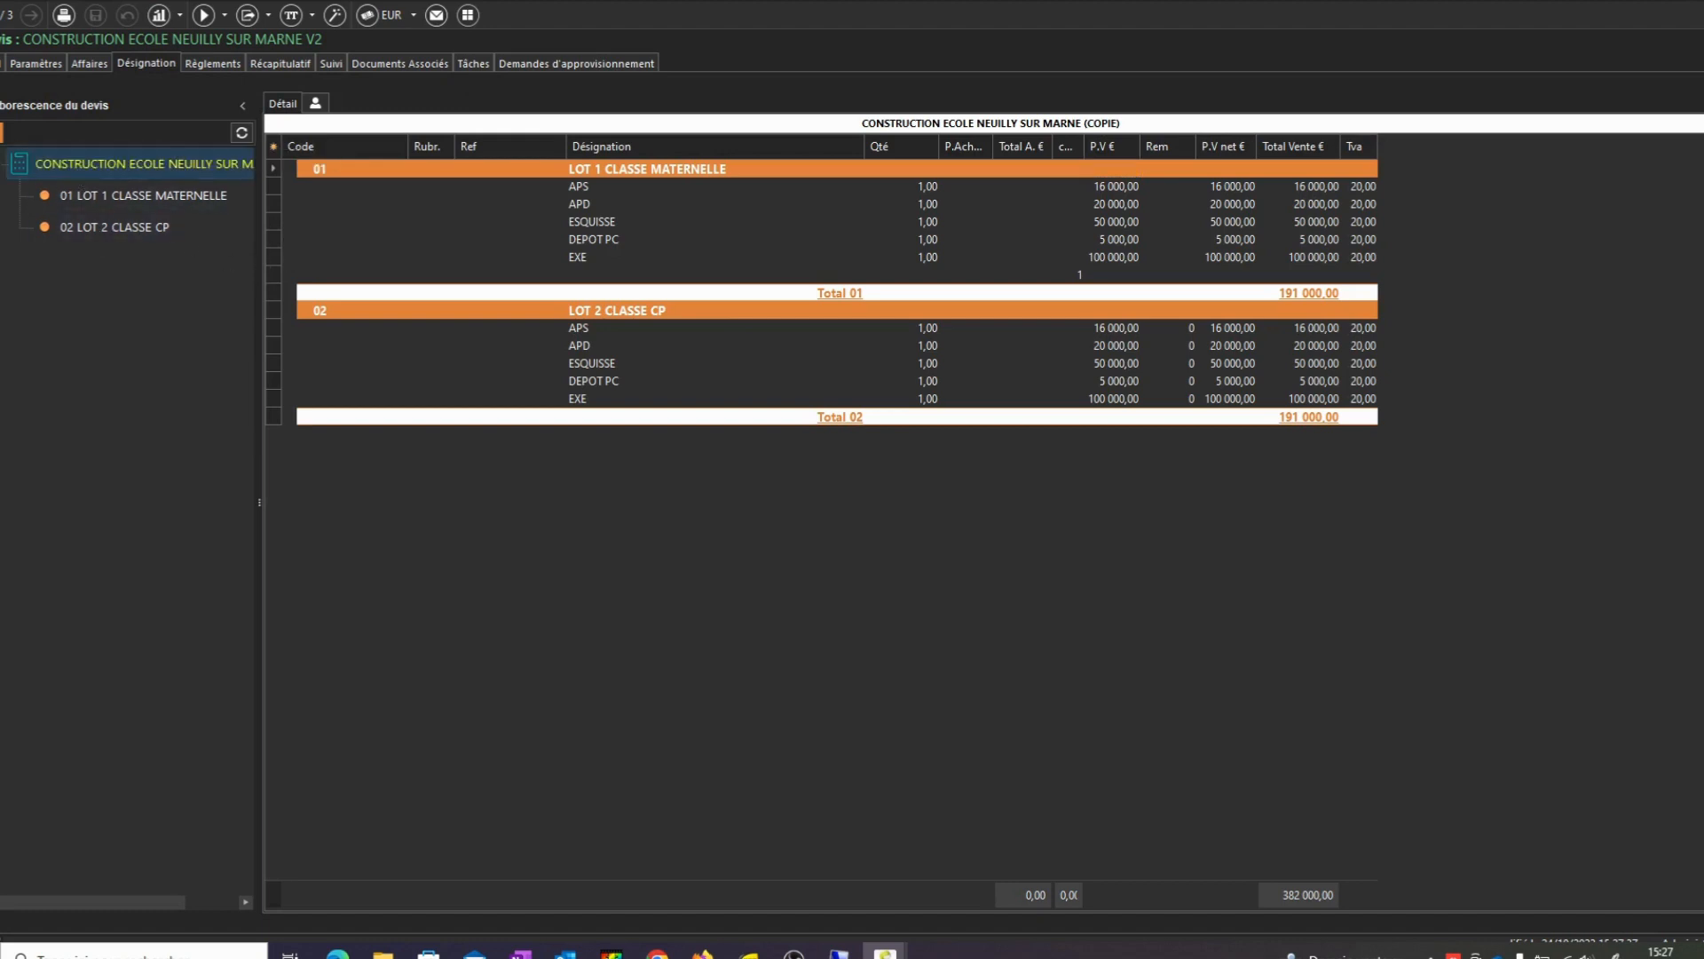
pyautogui.click(193, 247)
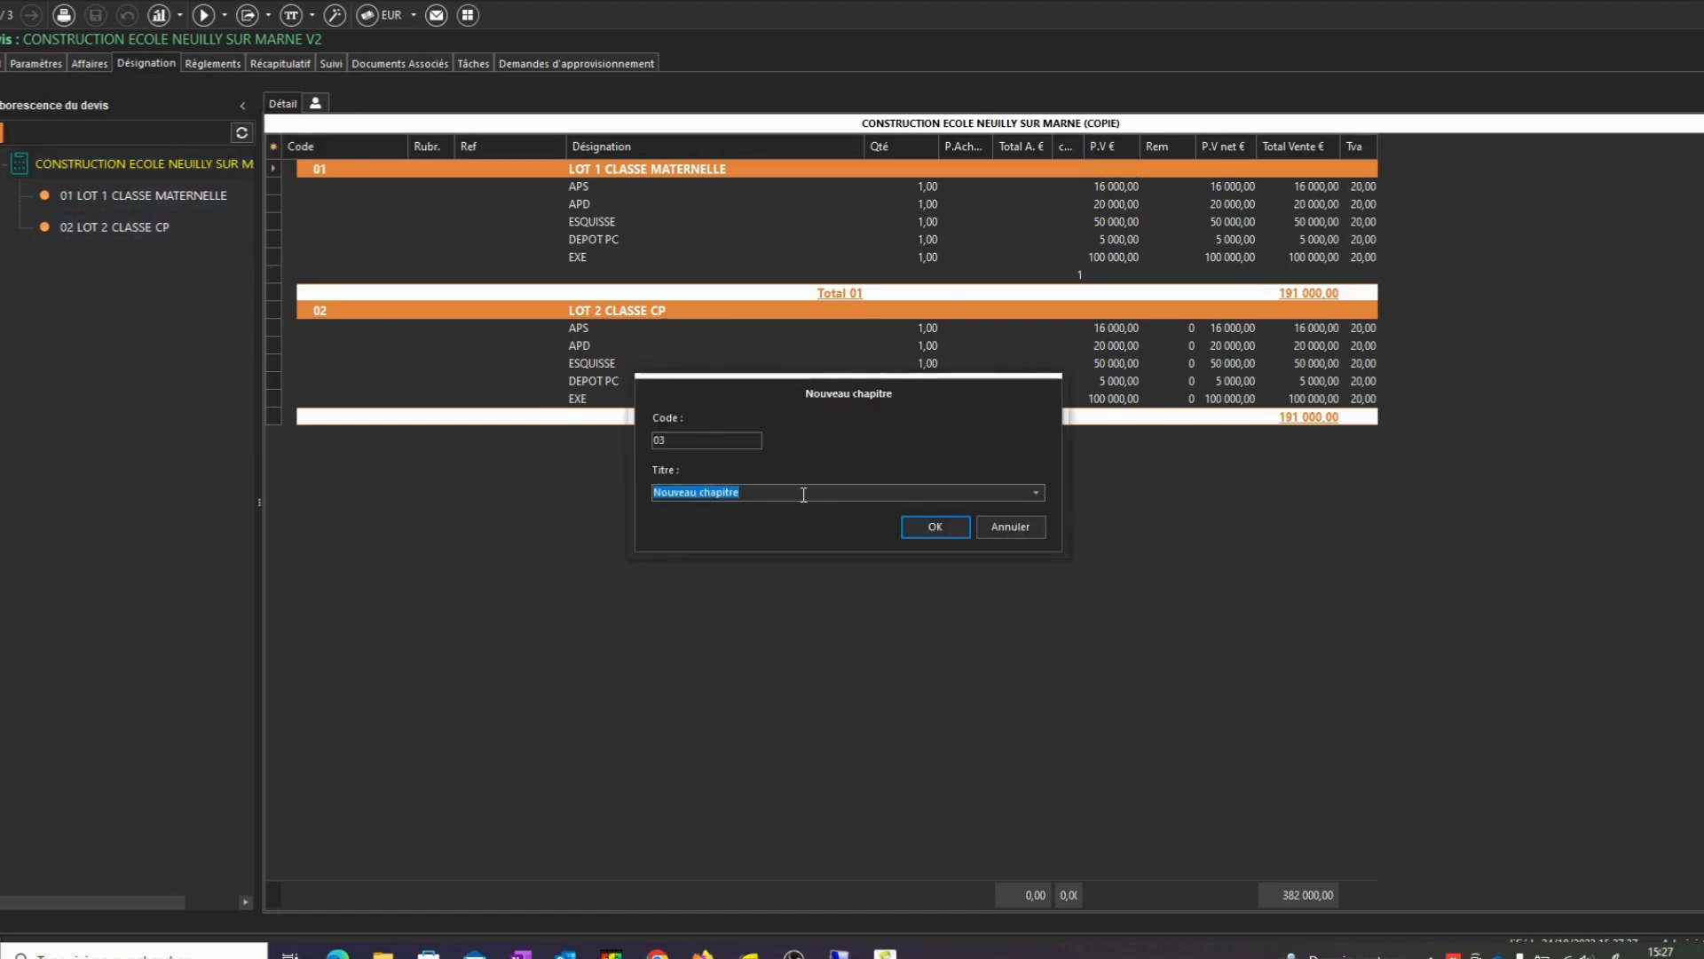
pyautogui.write('CLASSE CE1')
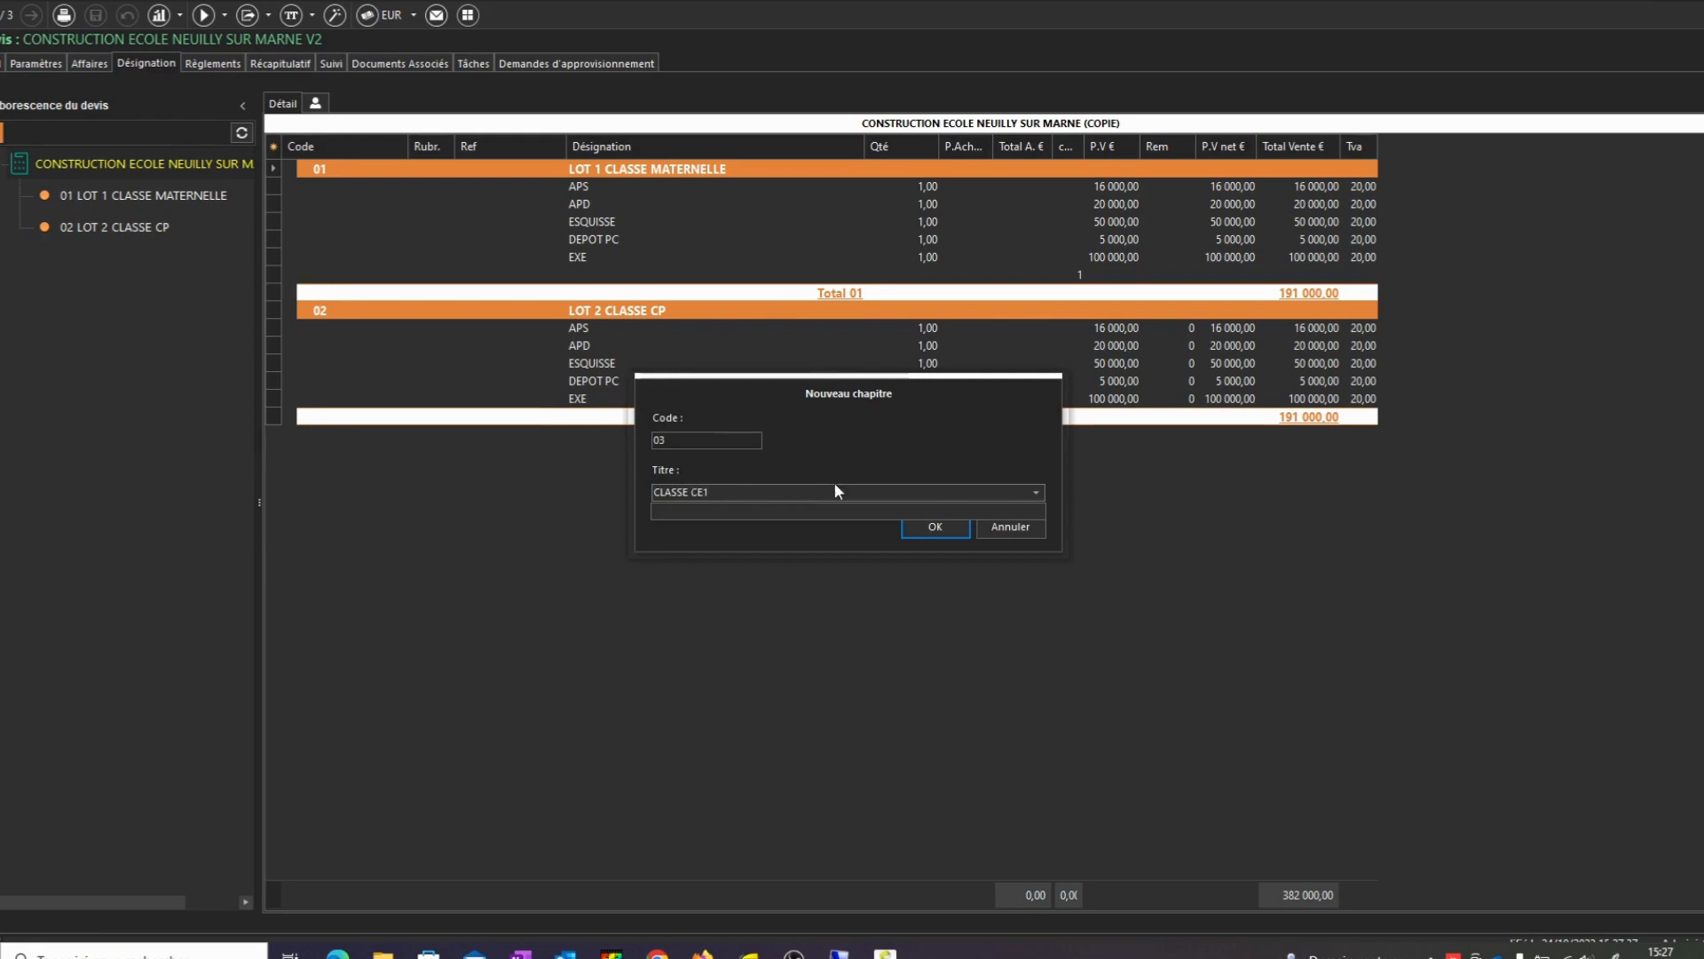
pyautogui.click(932, 527)
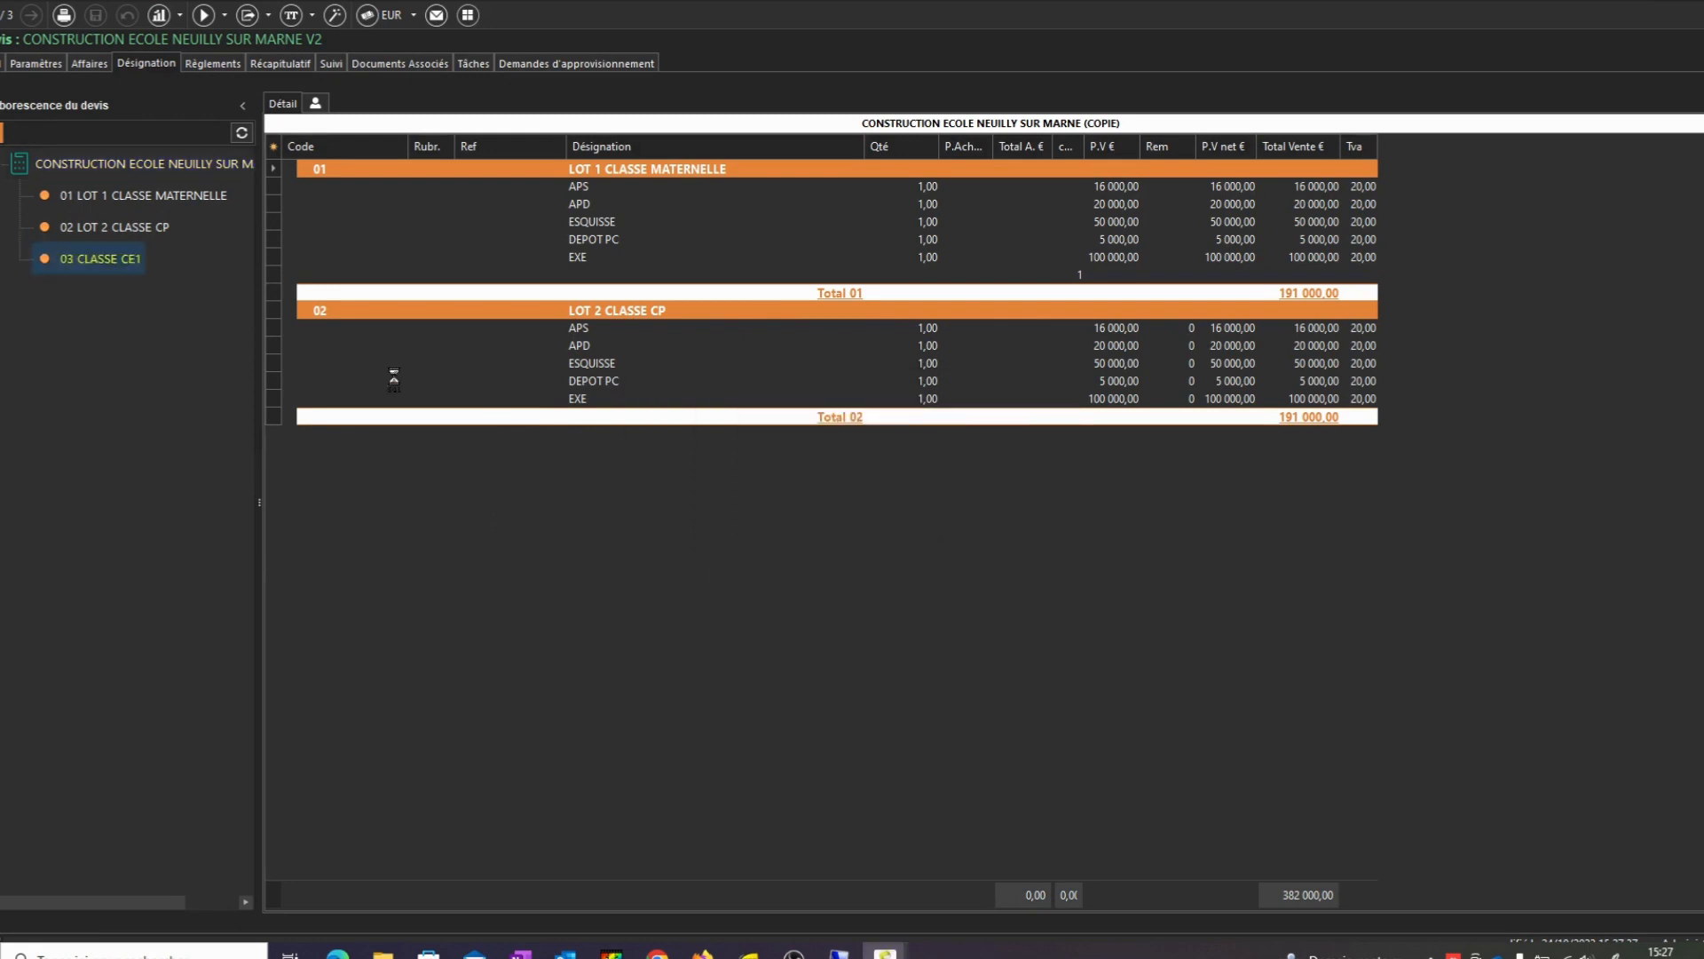
# Paste lot 2's five lines APS through EXE into CLASSE CE1, save and close
pyautogui.click(138, 227)
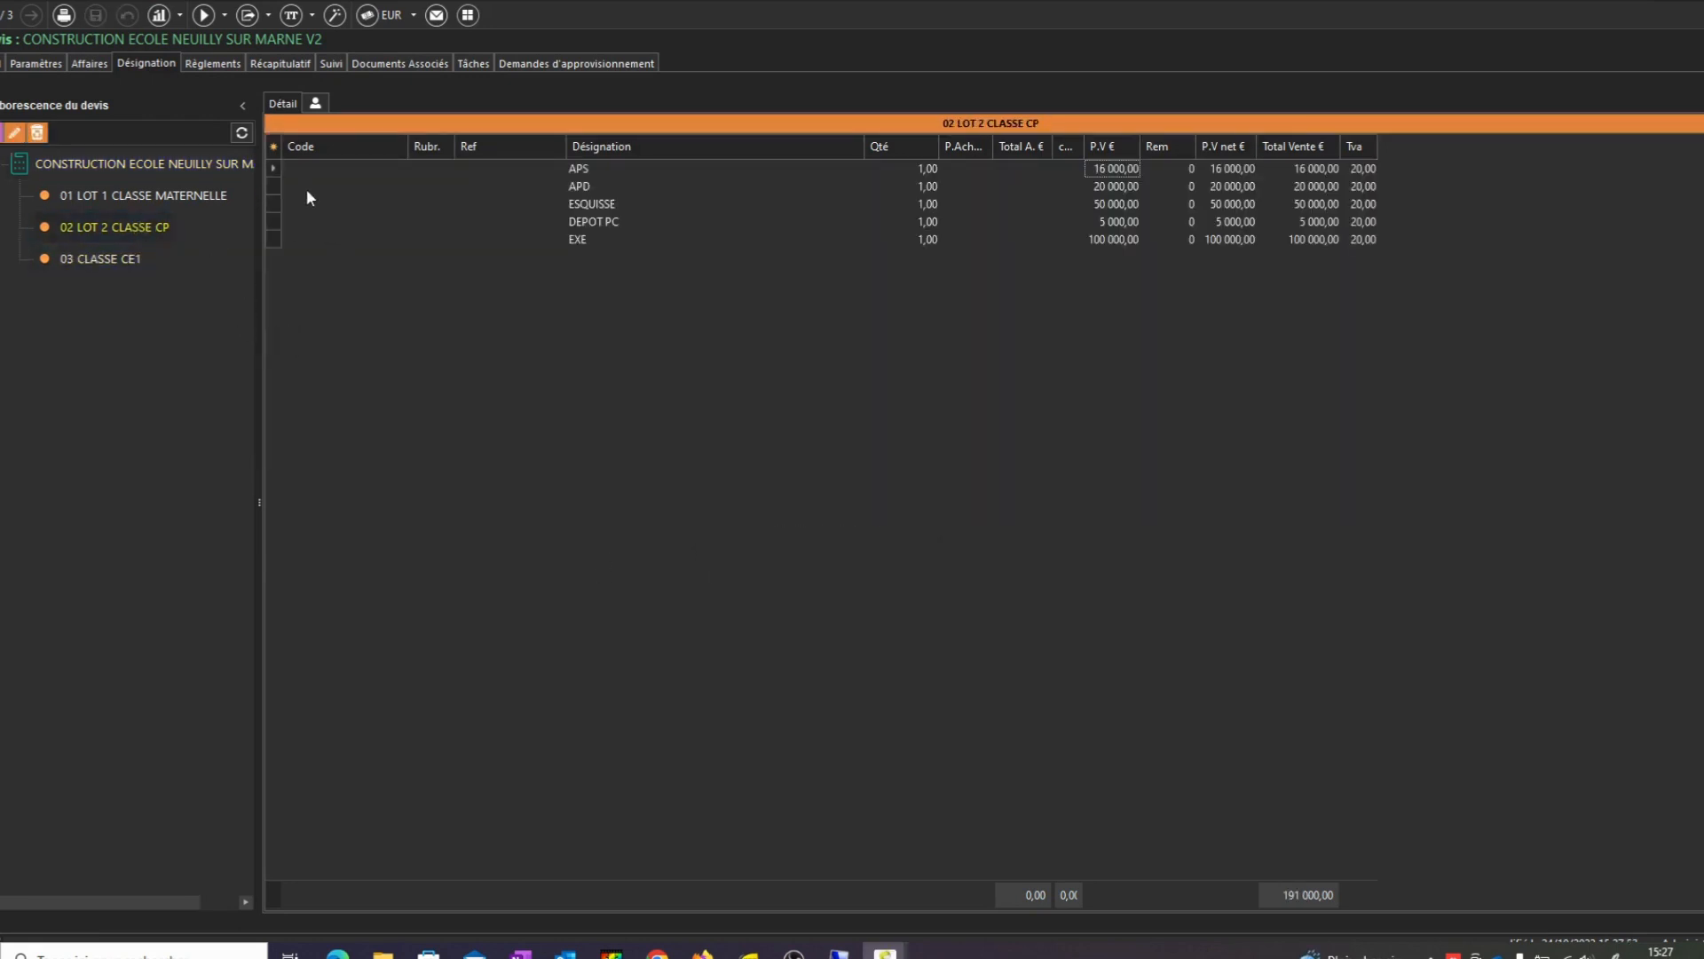
pyautogui.click(275, 169)
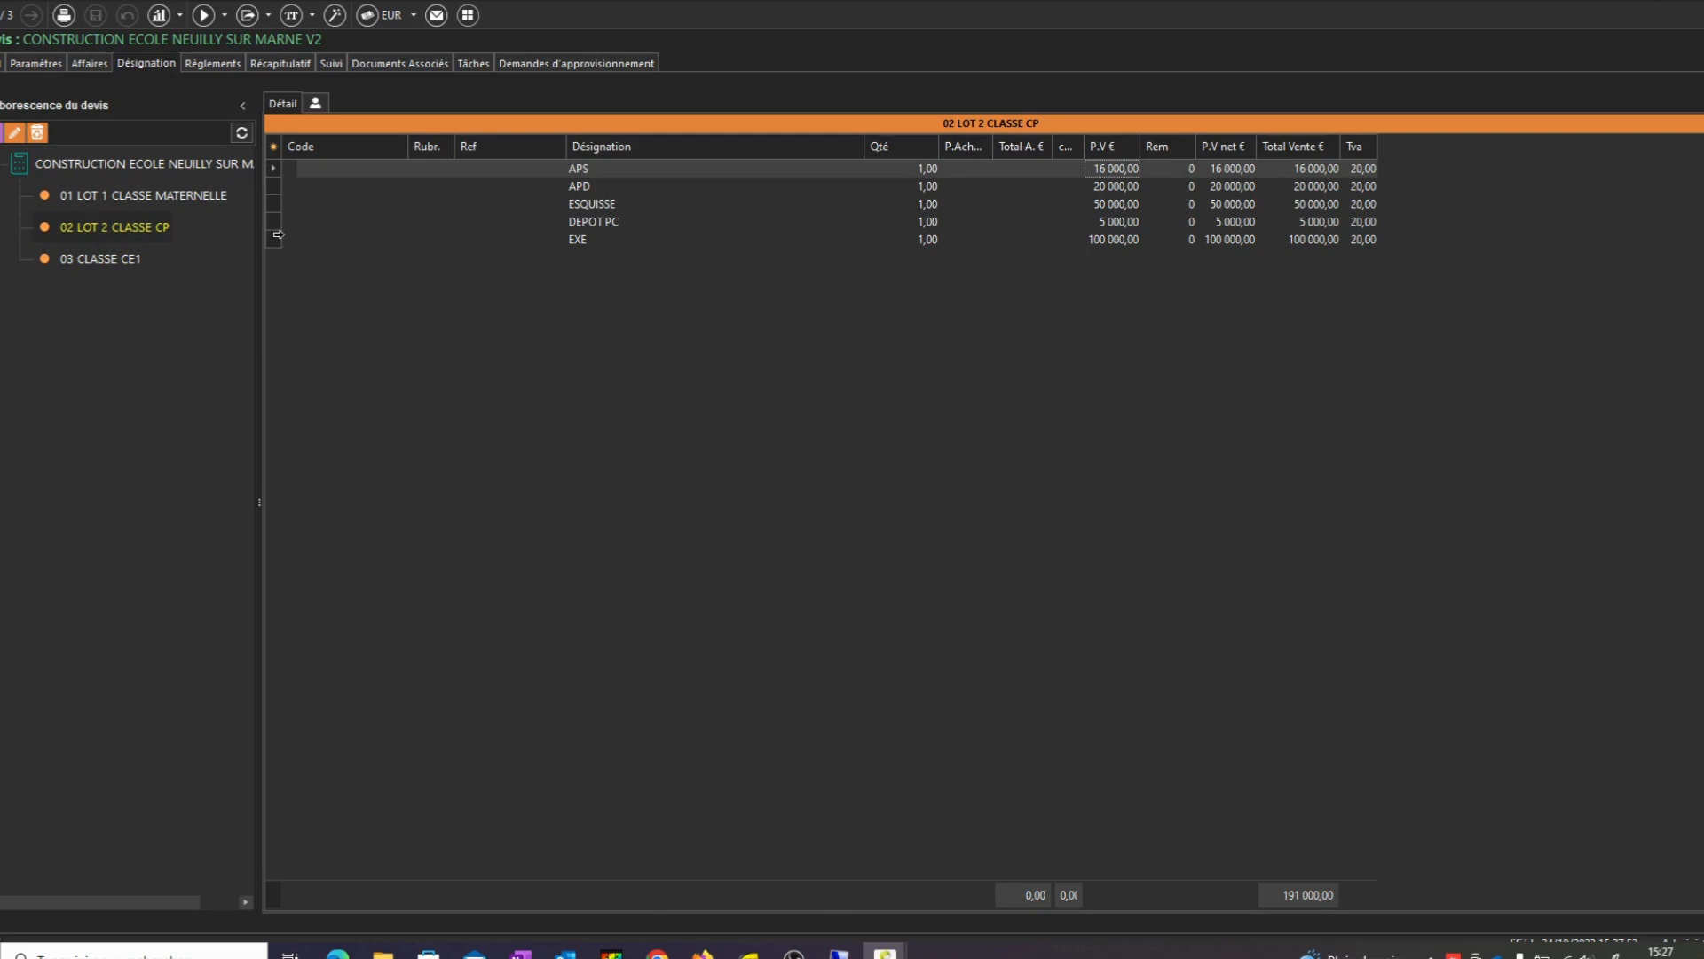
pyautogui.keyDown('shift'); pyautogui.click(273, 235); pyautogui.keyUp('shift')
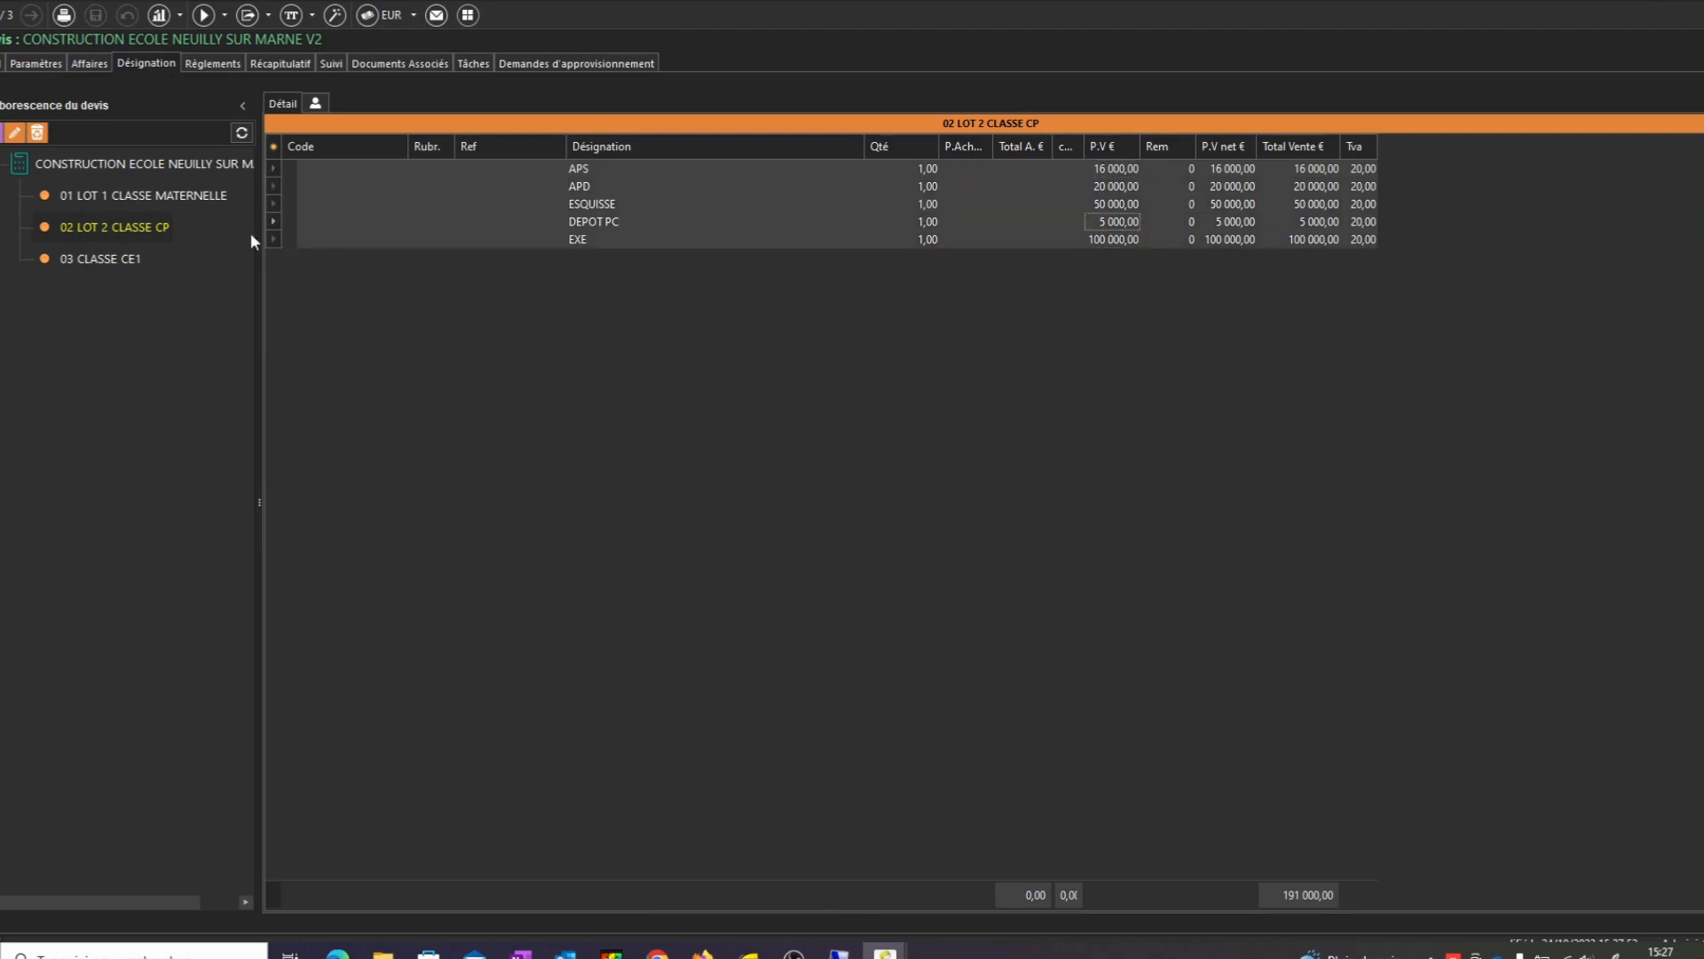
pyautogui.click(79, 263)
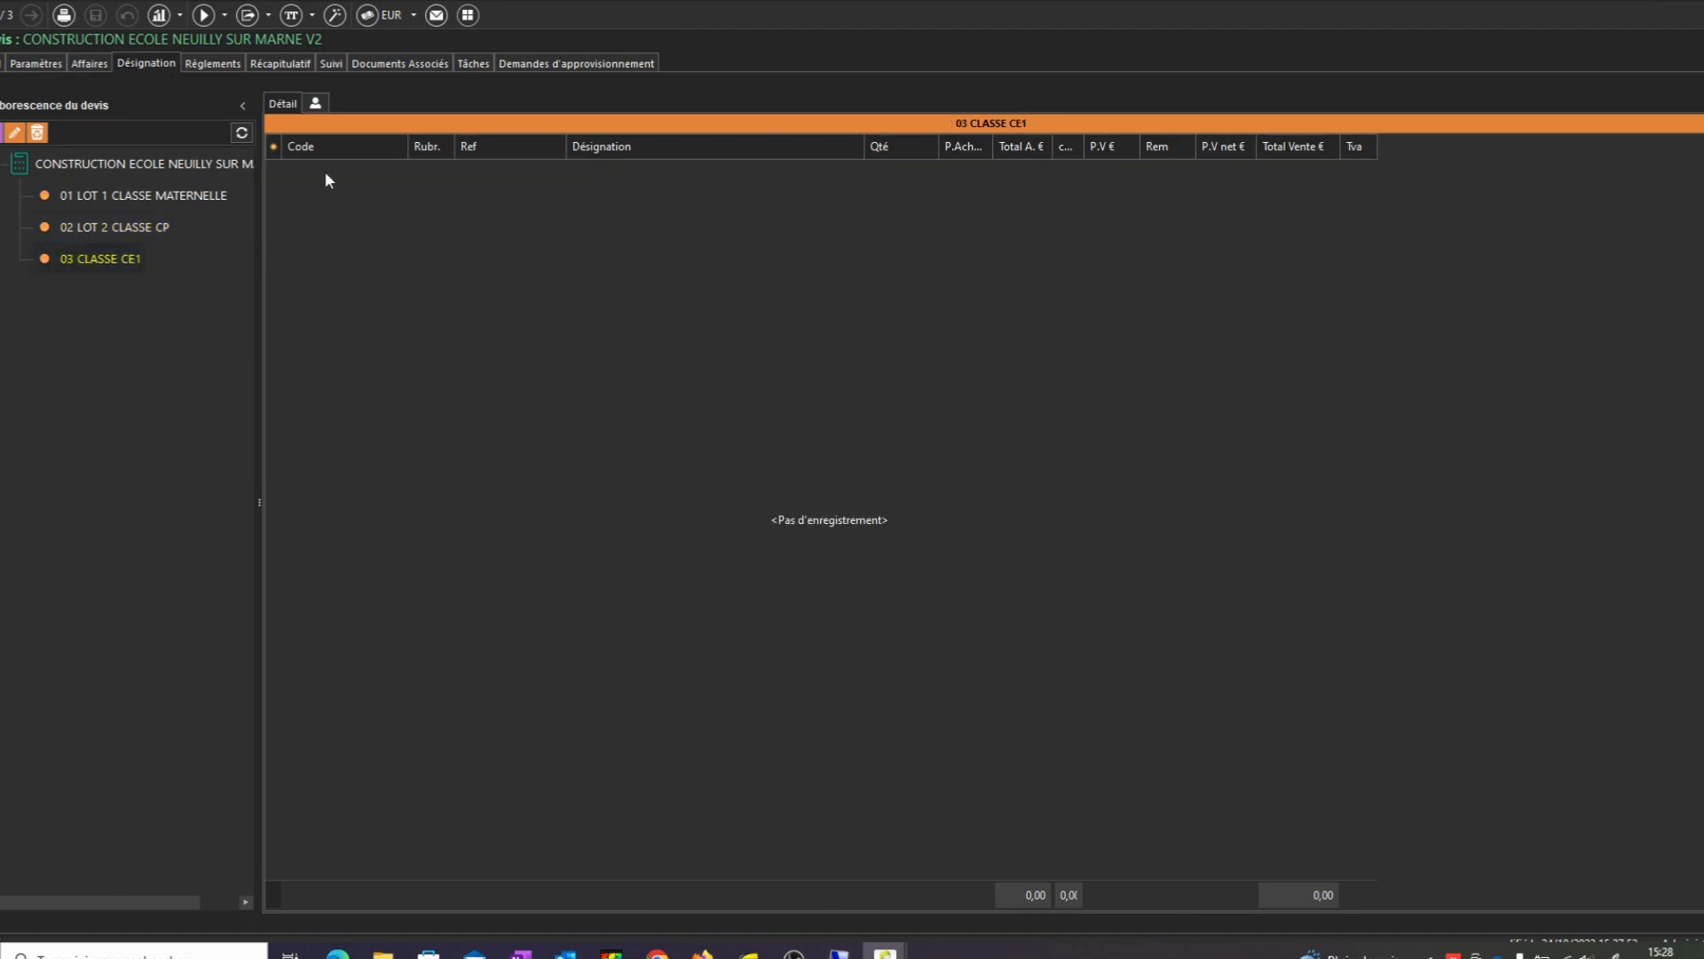
pyautogui.hotkey('ctrl', 'v')
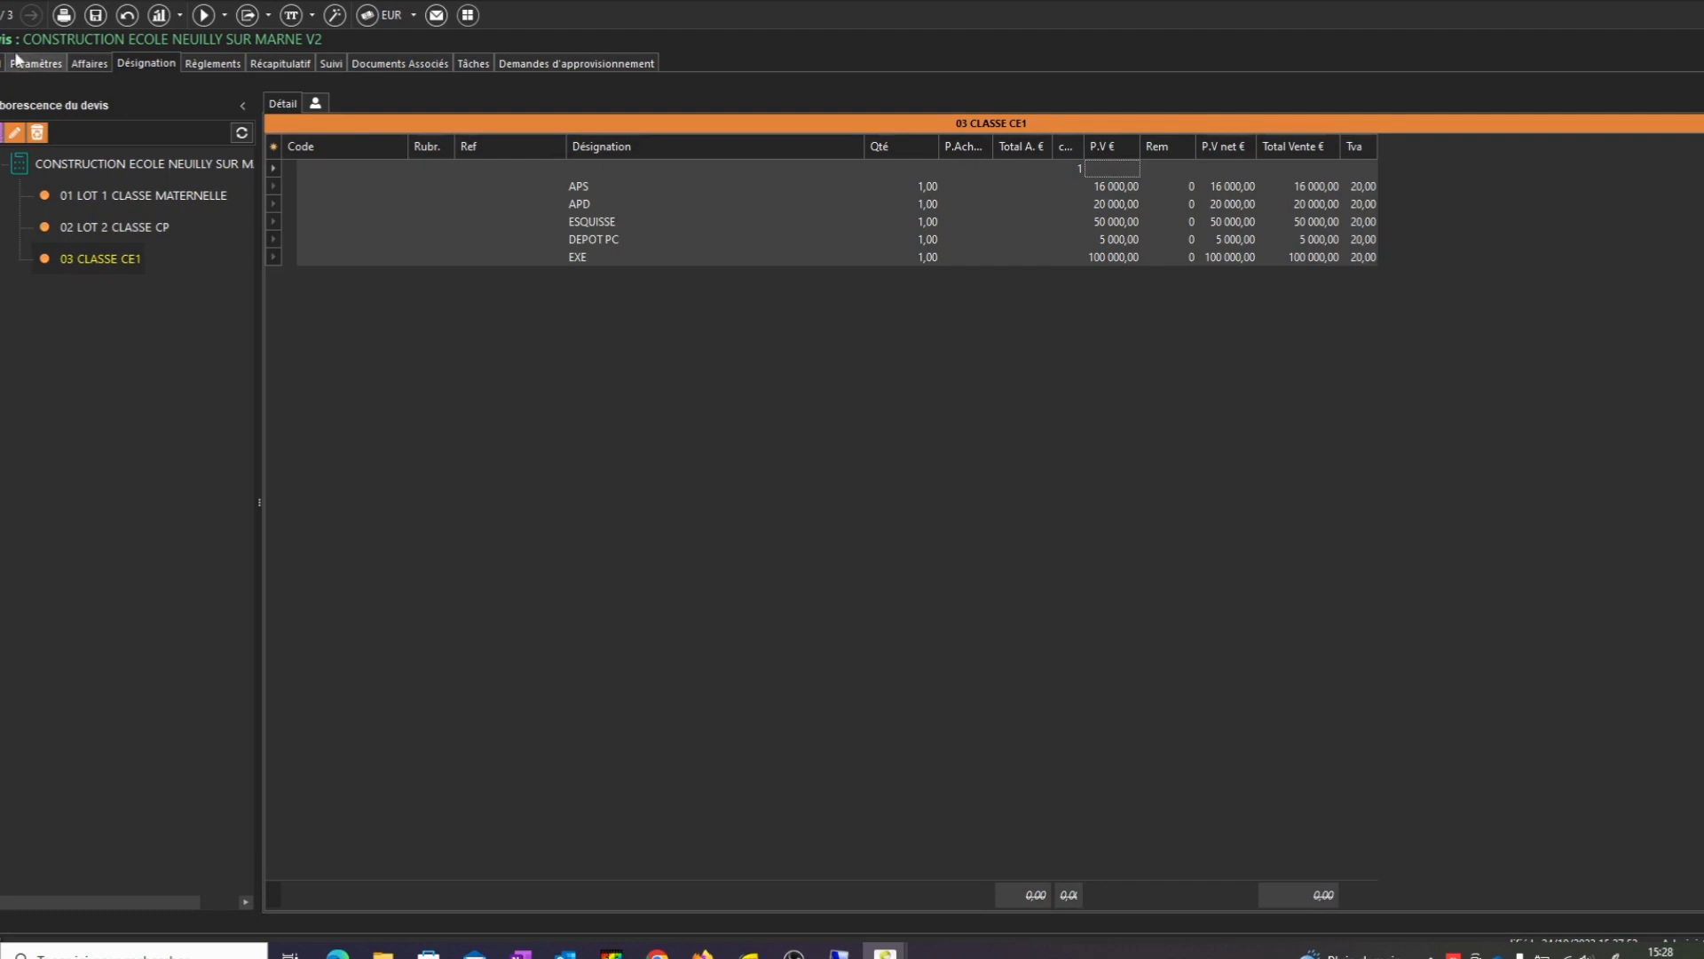
pyautogui.click(95, 15)
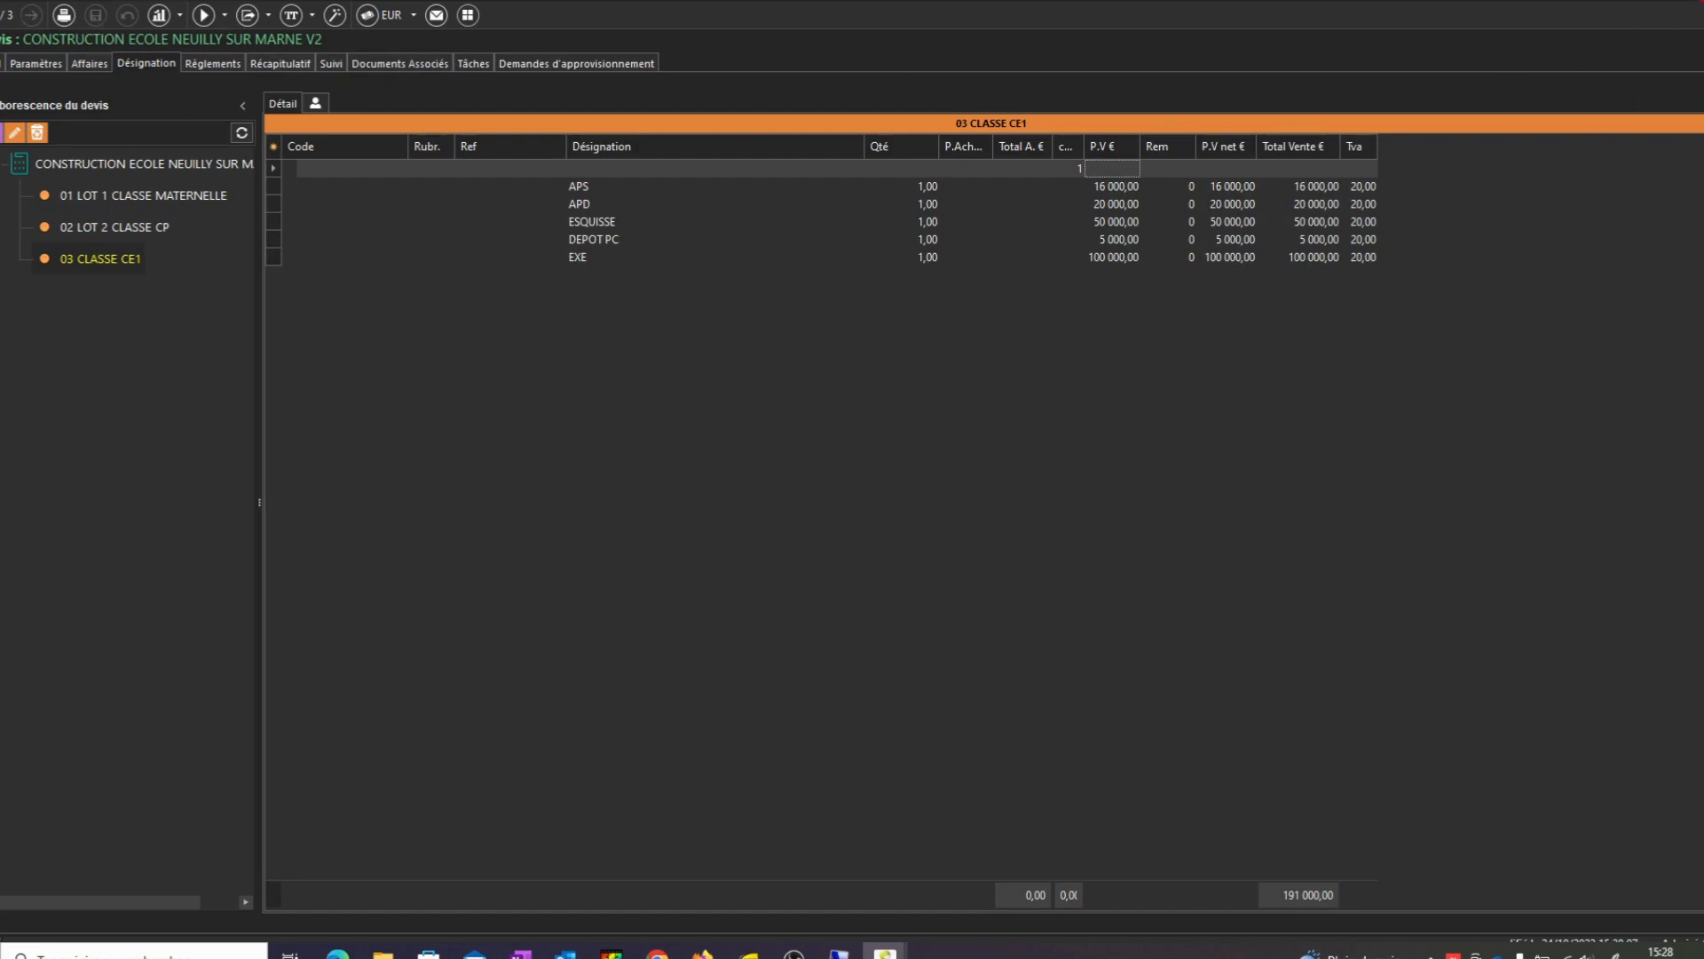
pyautogui.hotkey('alt', 'F4')
# Duplicate the V2 quote
pyautogui.rightClick(525, 210)
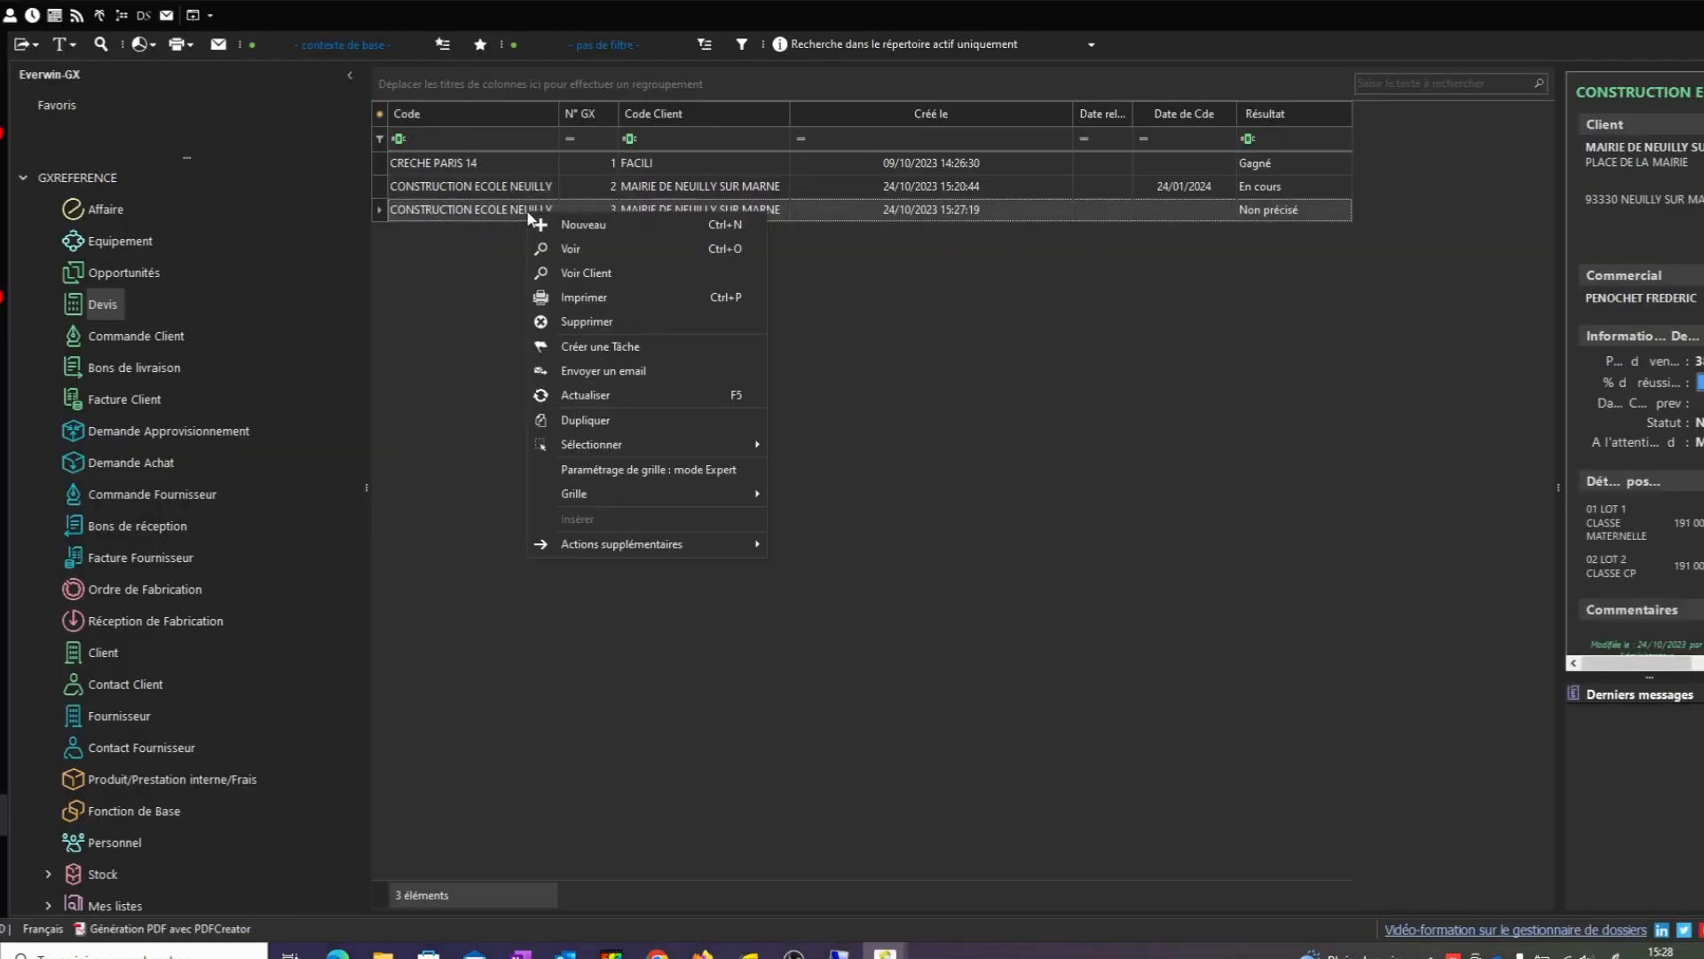
pyautogui.click(599, 417)
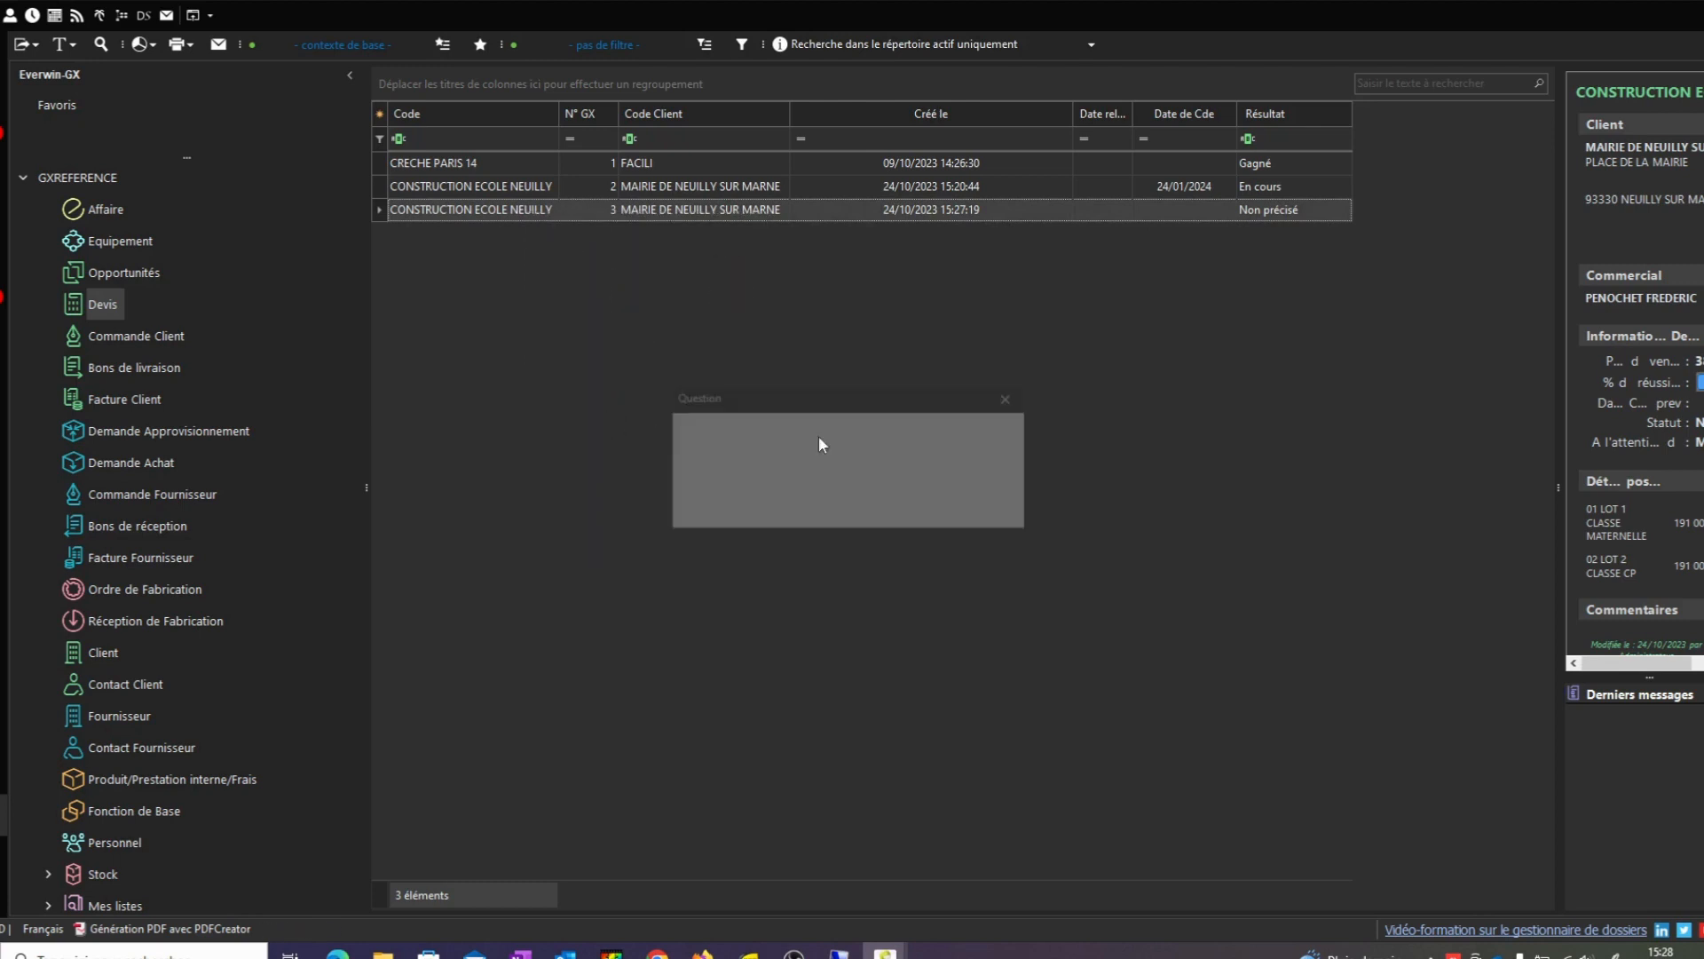
pyautogui.click(909, 506)
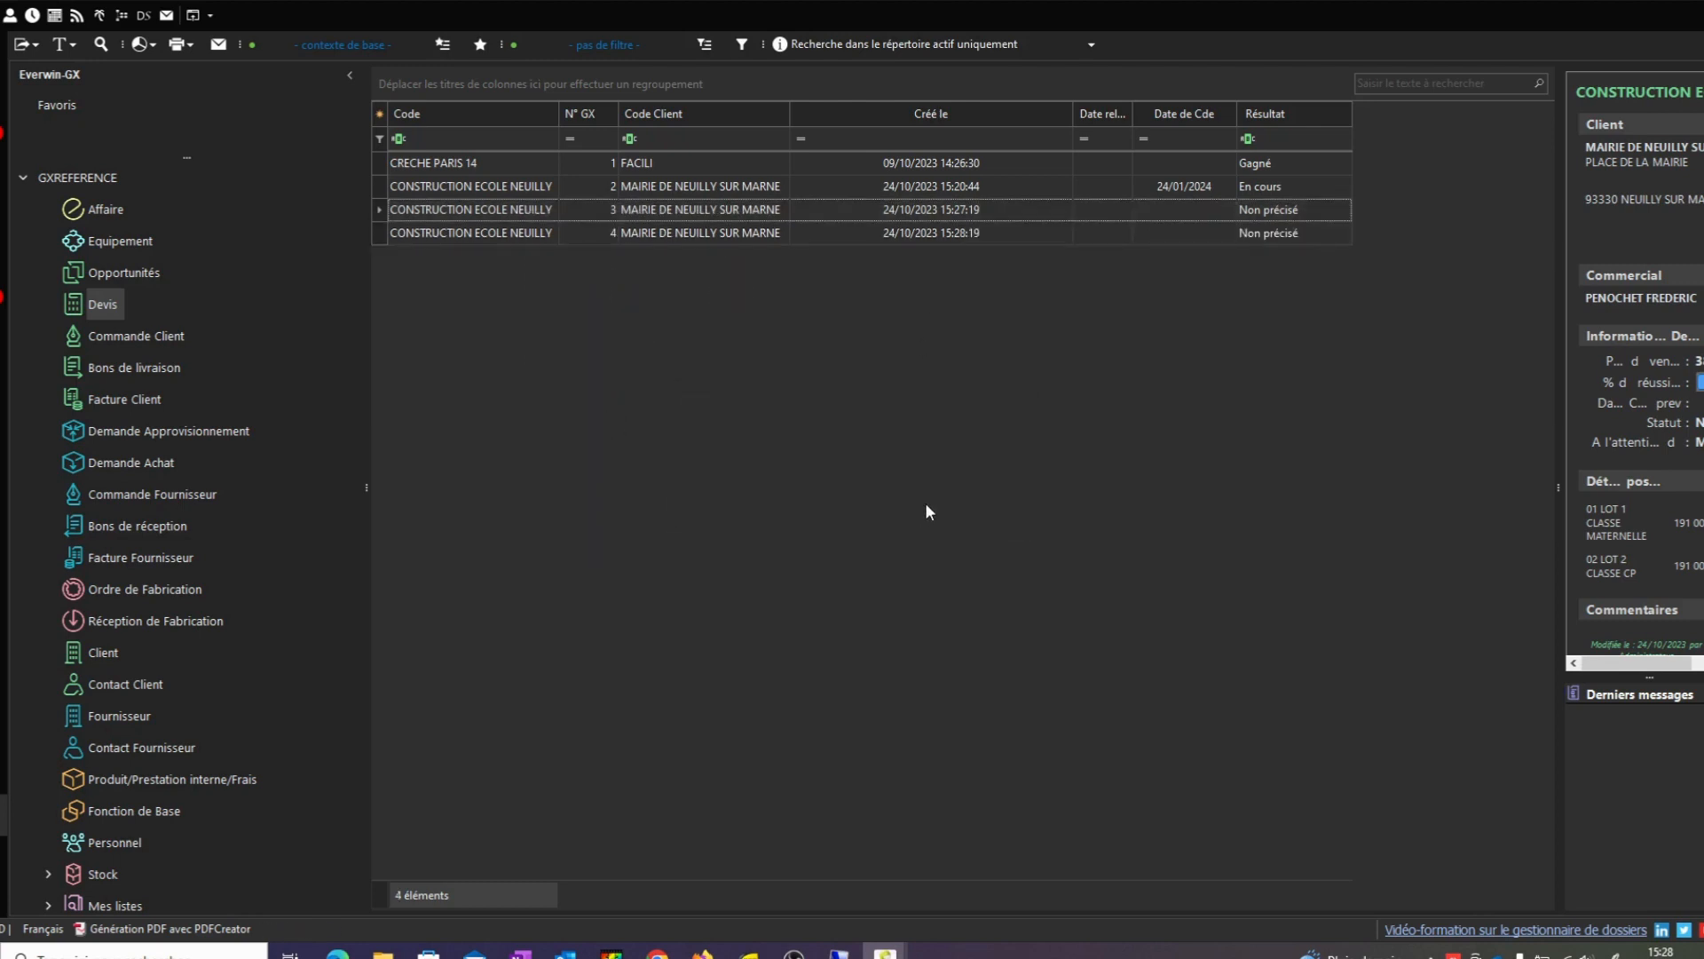
# Change the copy's code ending to V3 and save it
pyautogui.doubleClick(710, 226)
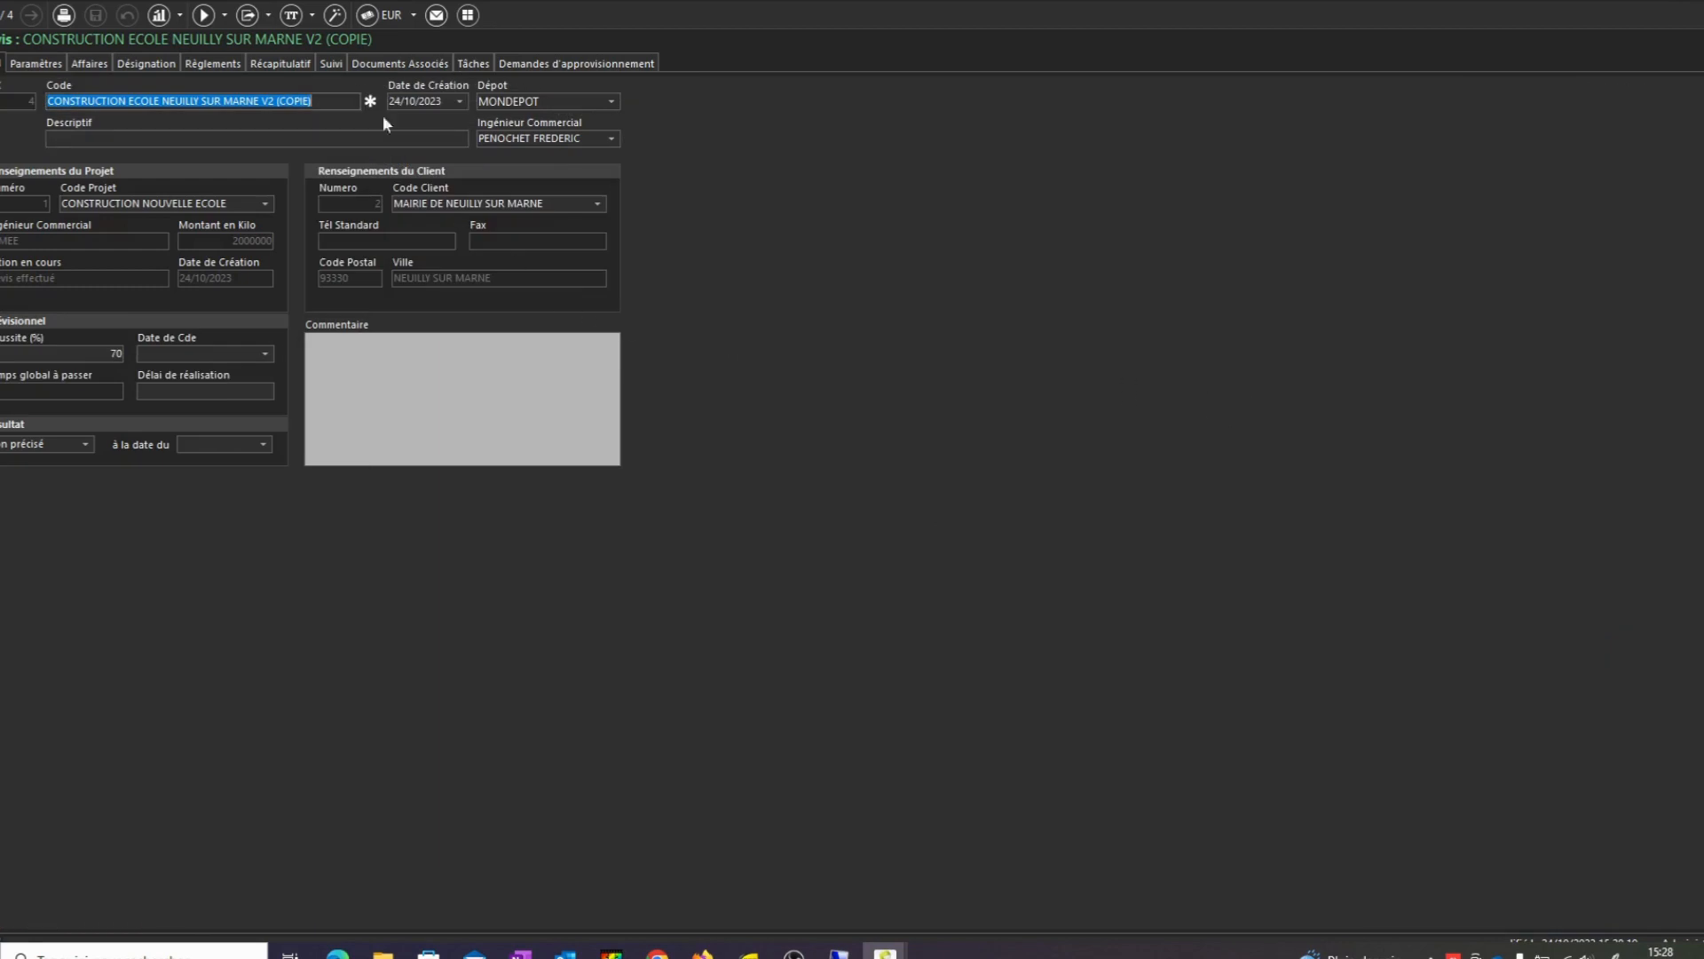
pyautogui.moveTo(328, 101); pyautogui.dragTo(272, 103)
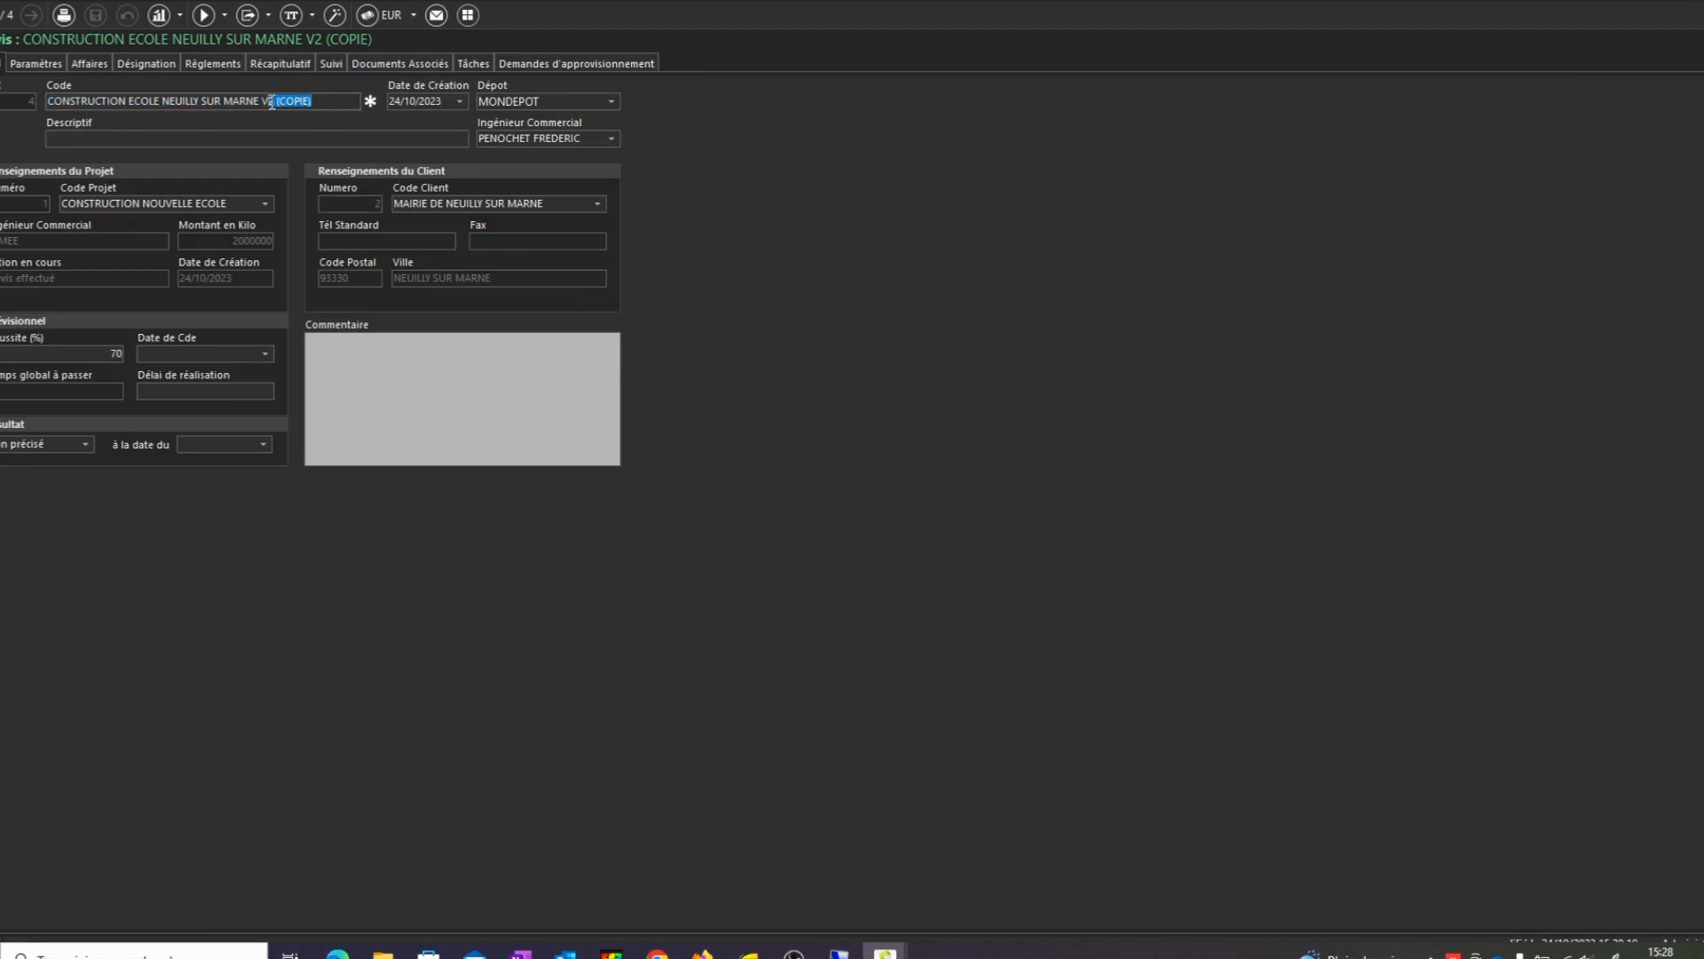
pyautogui.write('3')
pyautogui.click(96, 15)
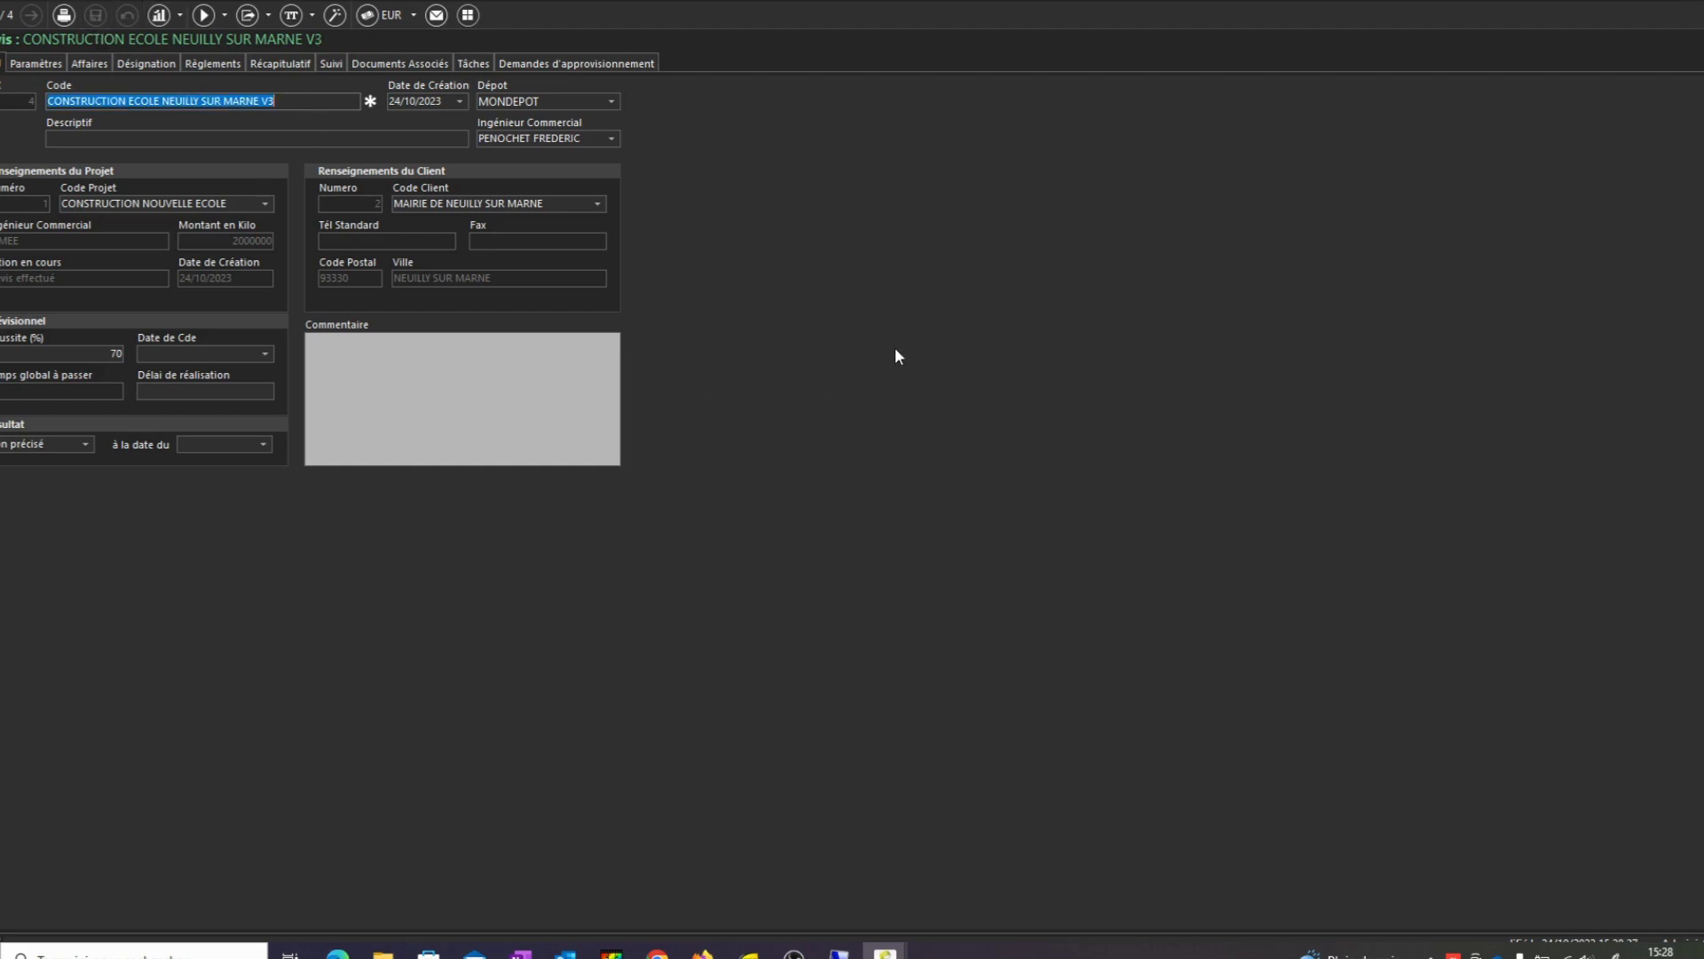